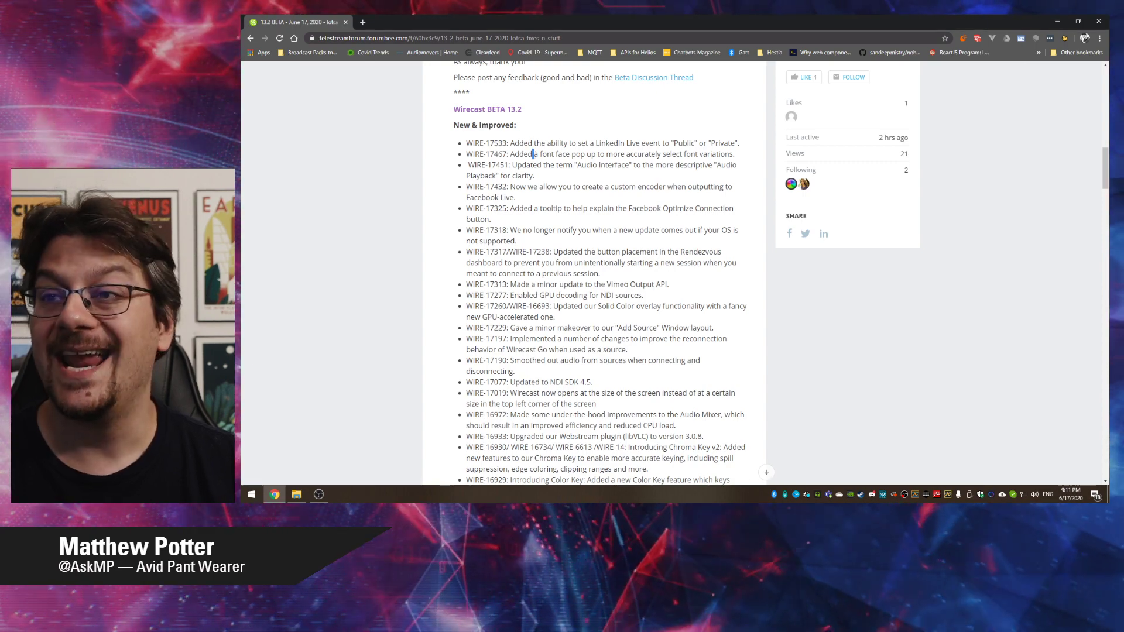
Search the Wirecast 13.2 beta release notes for "font" and go through the matches to the font improvements in the highlights
triple_click(534, 155)
double_click(496, 154)
click(535, 212)
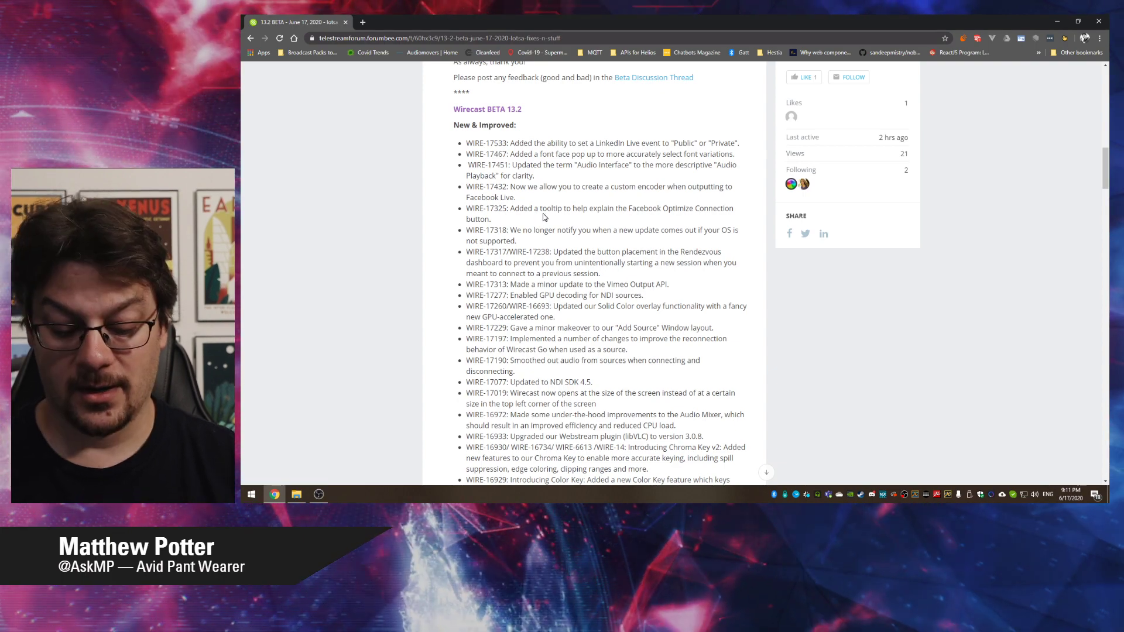
key(ctrl+f)
text(font)
key(Return)
key(Return)
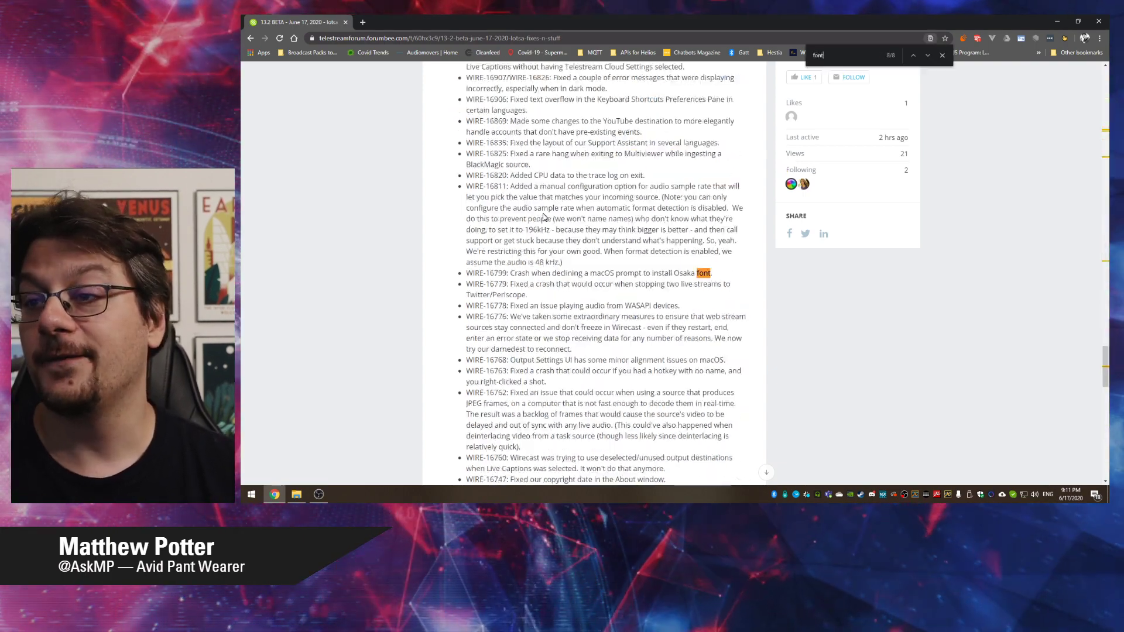
key(shift+Return)
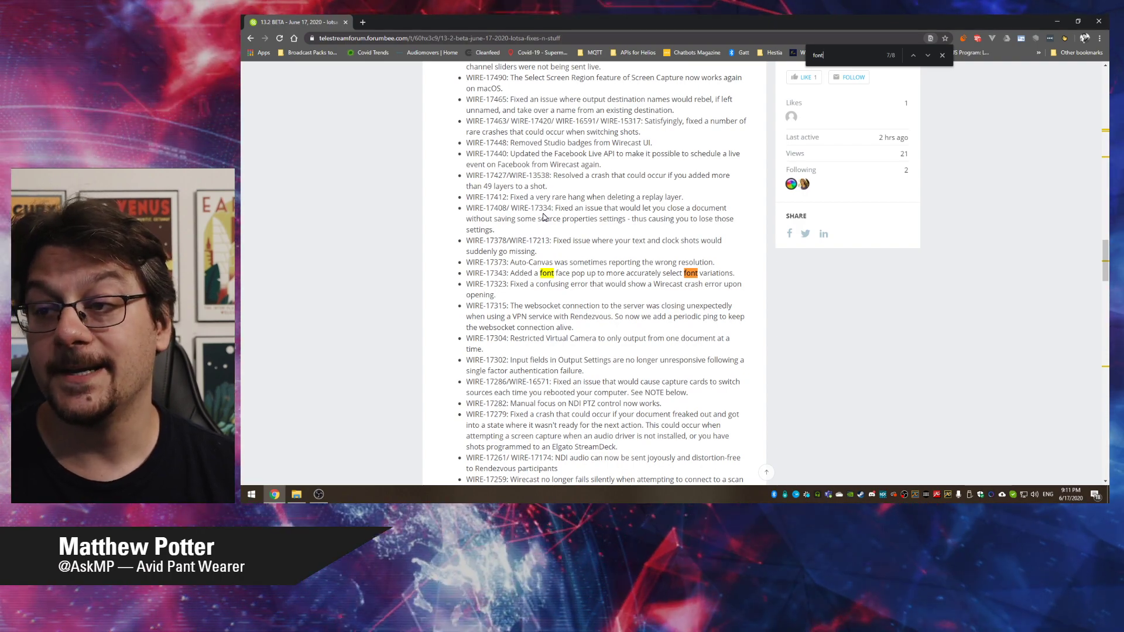
key(Return)
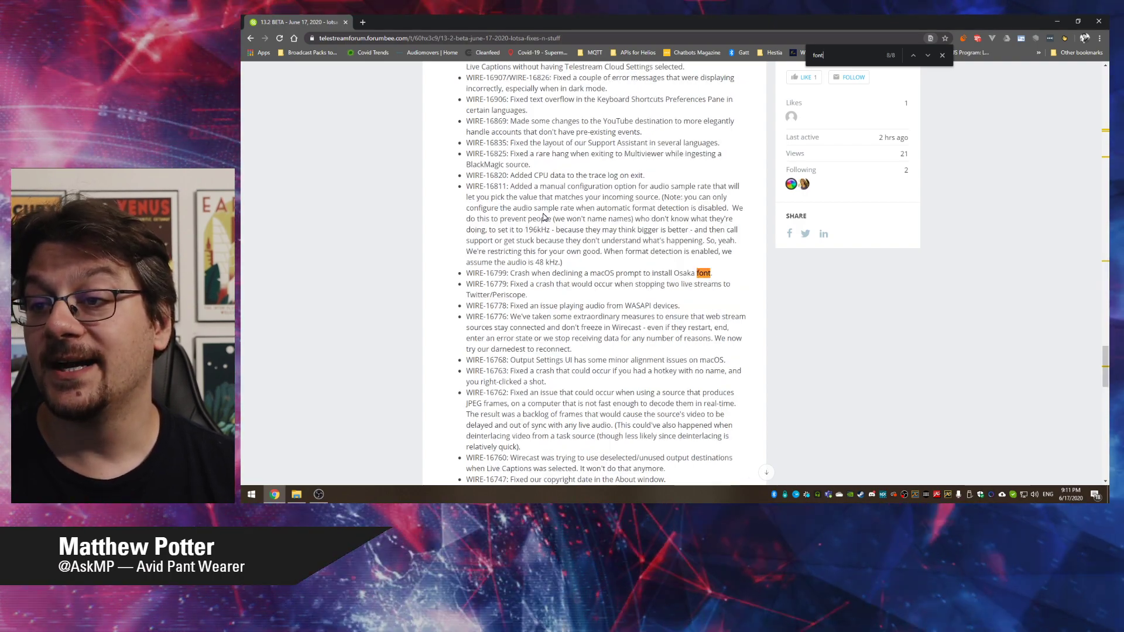
key(Return)
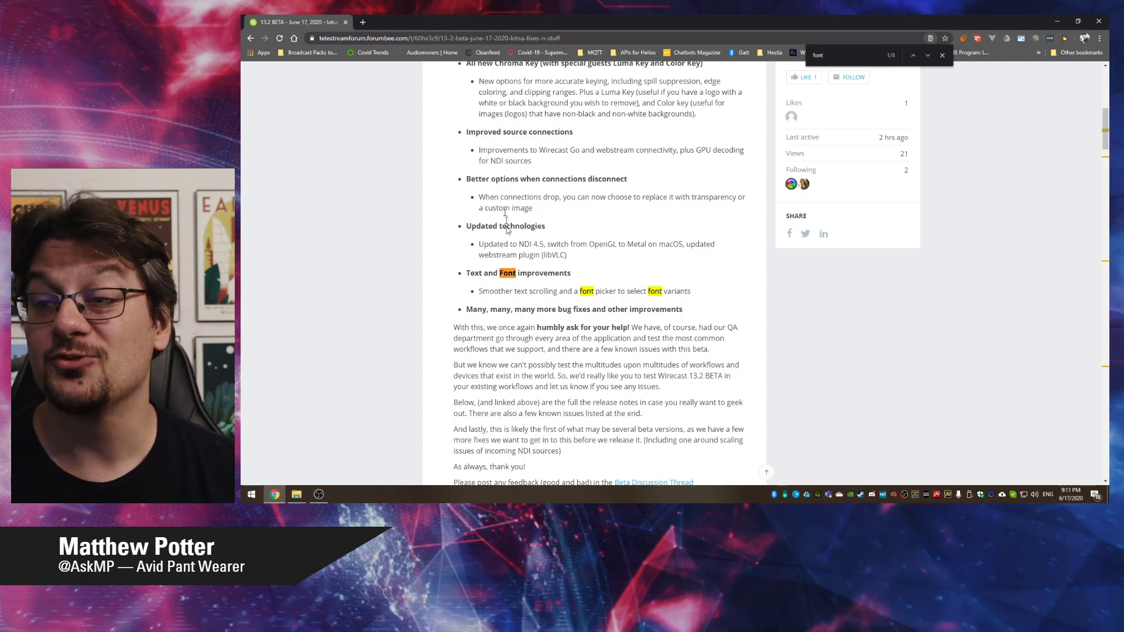
scroll(518, 299, up, 1)
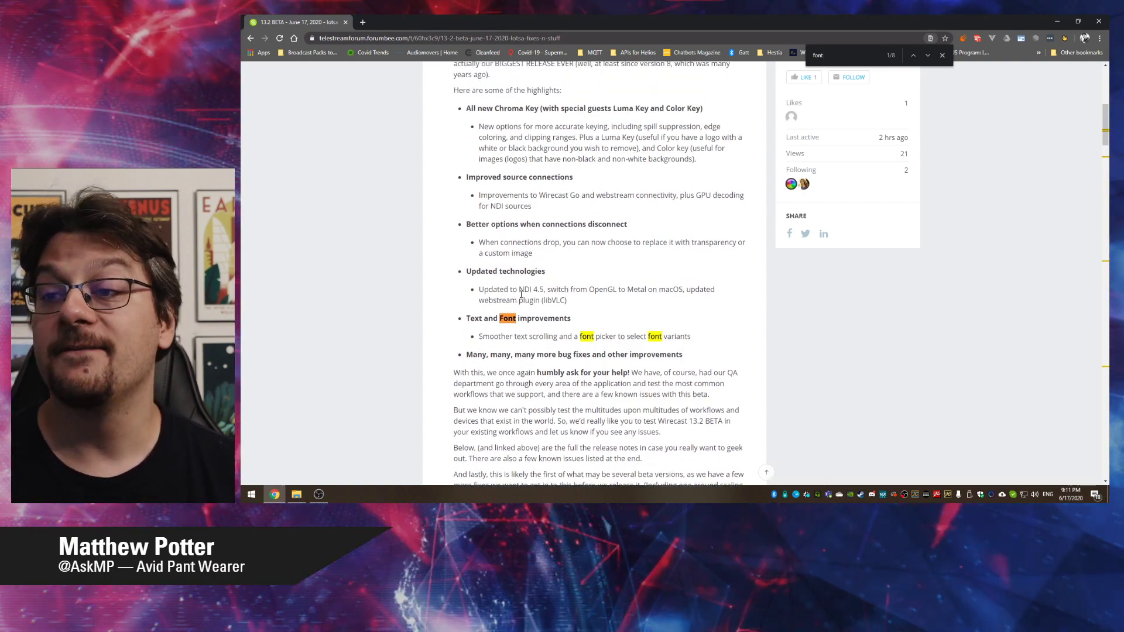
key(Escape)
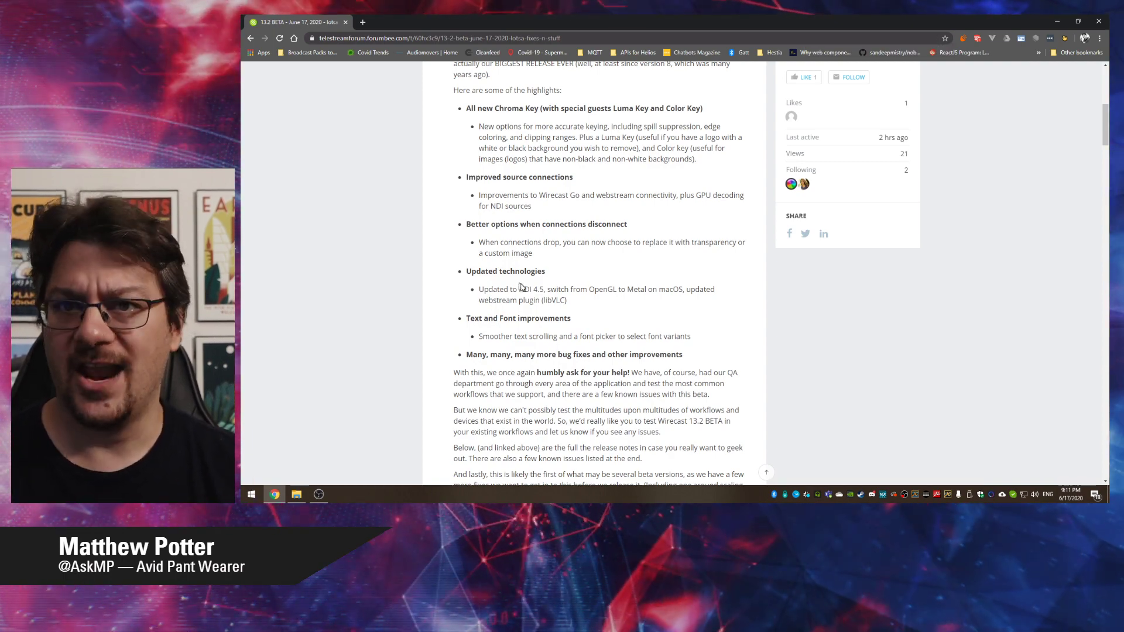
Review the release highlights and highlight the WIRE-17277 entry about GPU decoding for NDI sources
scroll(521, 289, up, 1)
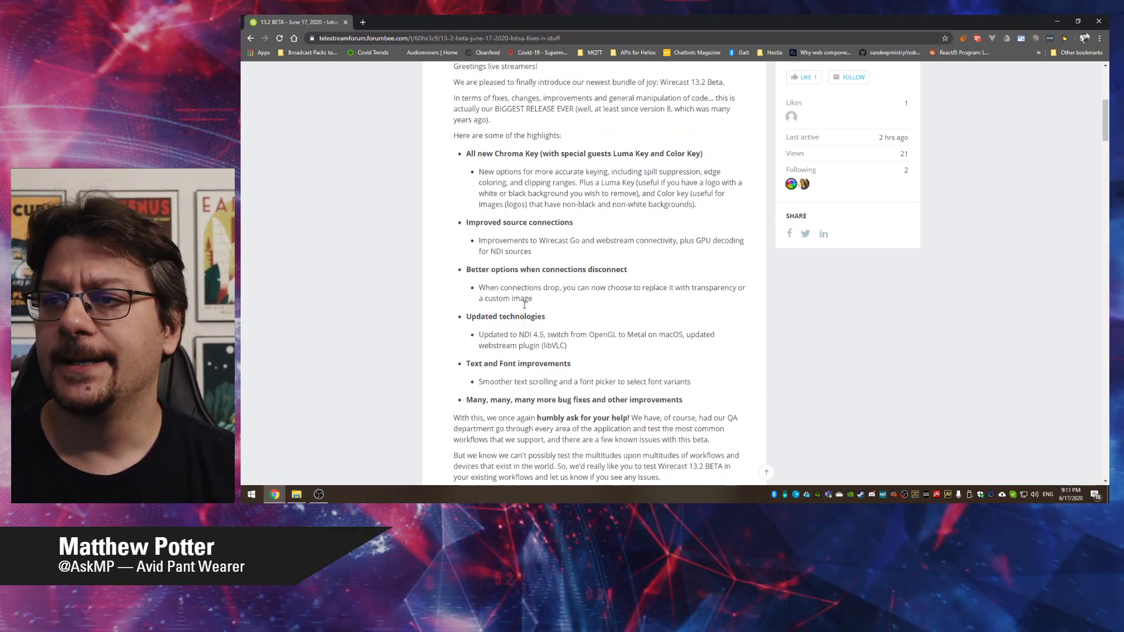
scroll(524, 322, down, 7)
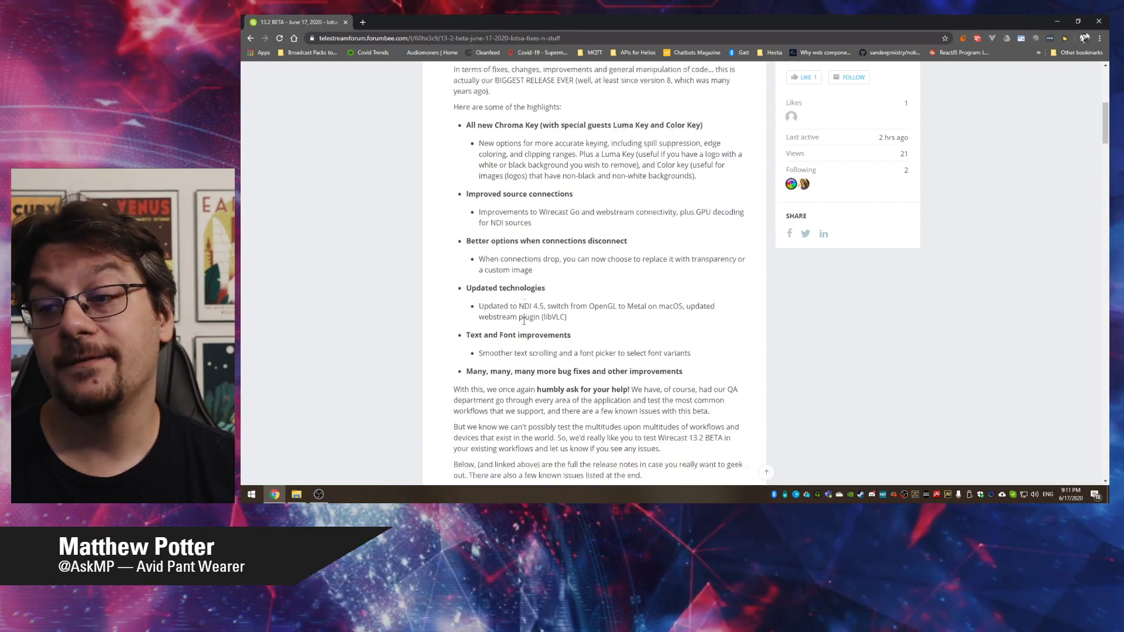
scroll(524, 321, down, 6)
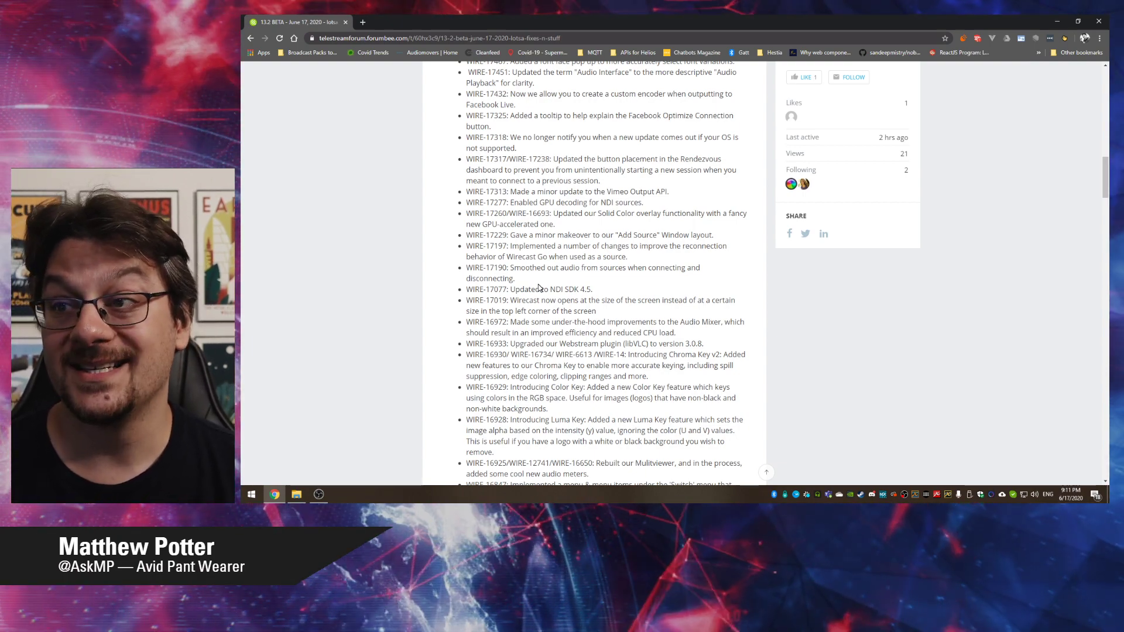
triple_click(575, 202)
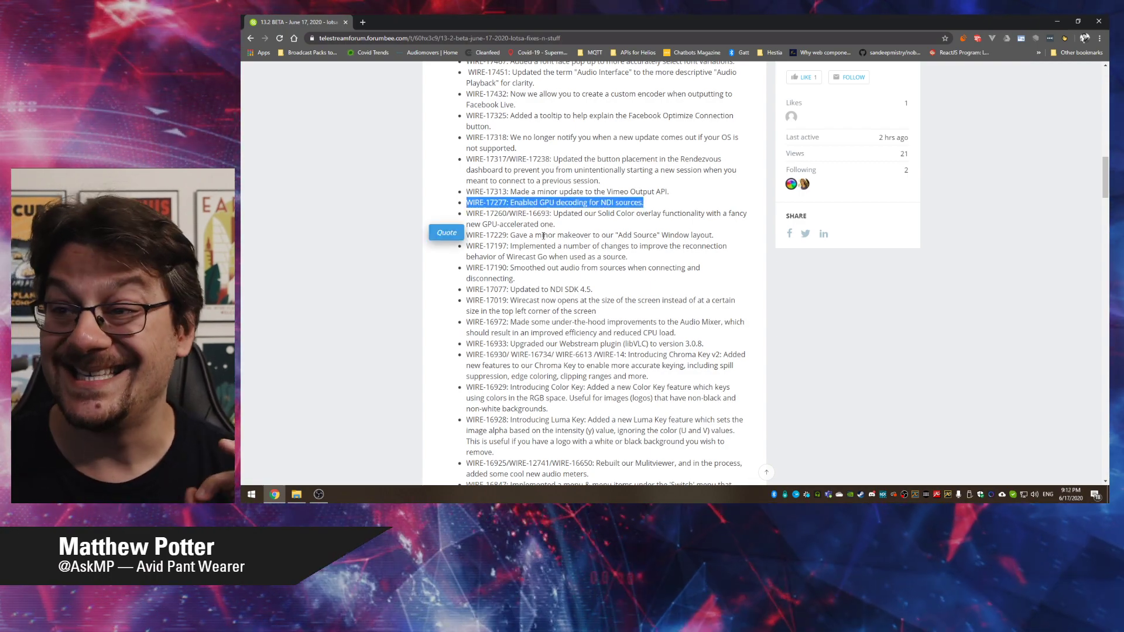
click(542, 225)
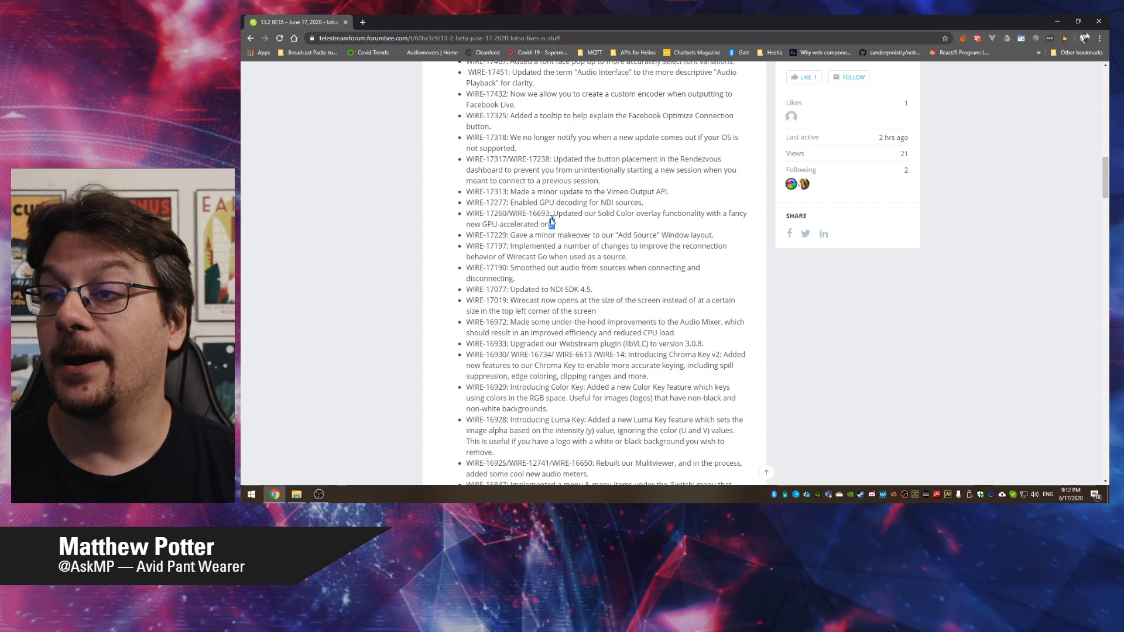
Examine the WIRE-17260/WIRE-16693 entry about the GPU-accelerated Solid Color overlay, highlighting parts of its text
triple_click(545, 224)
click(572, 229)
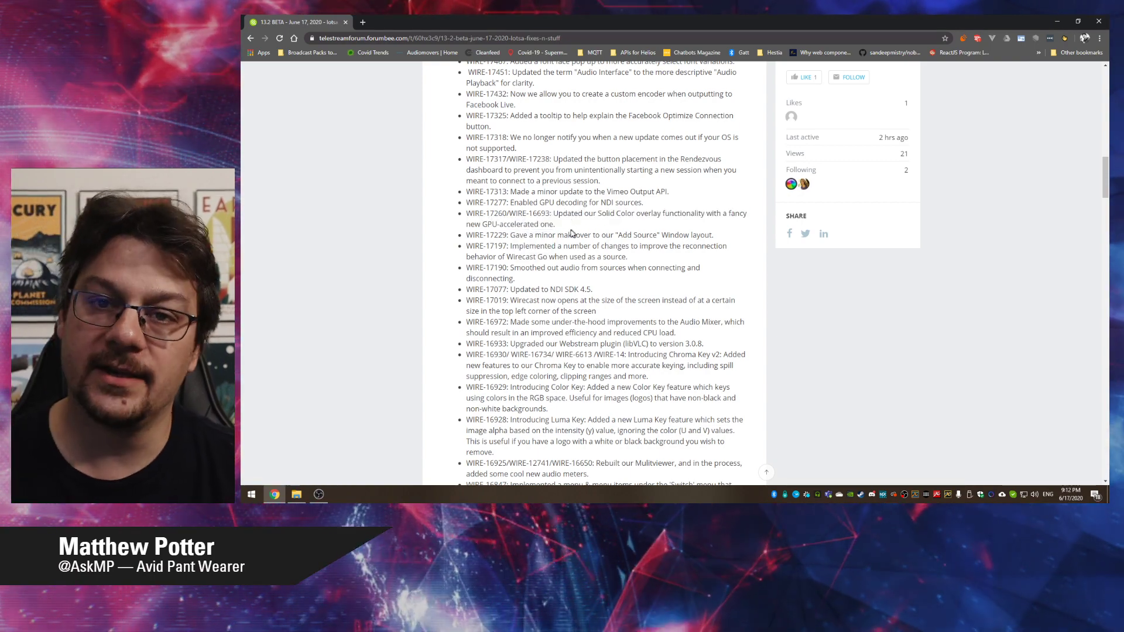
drag(557, 225, 557, 214)
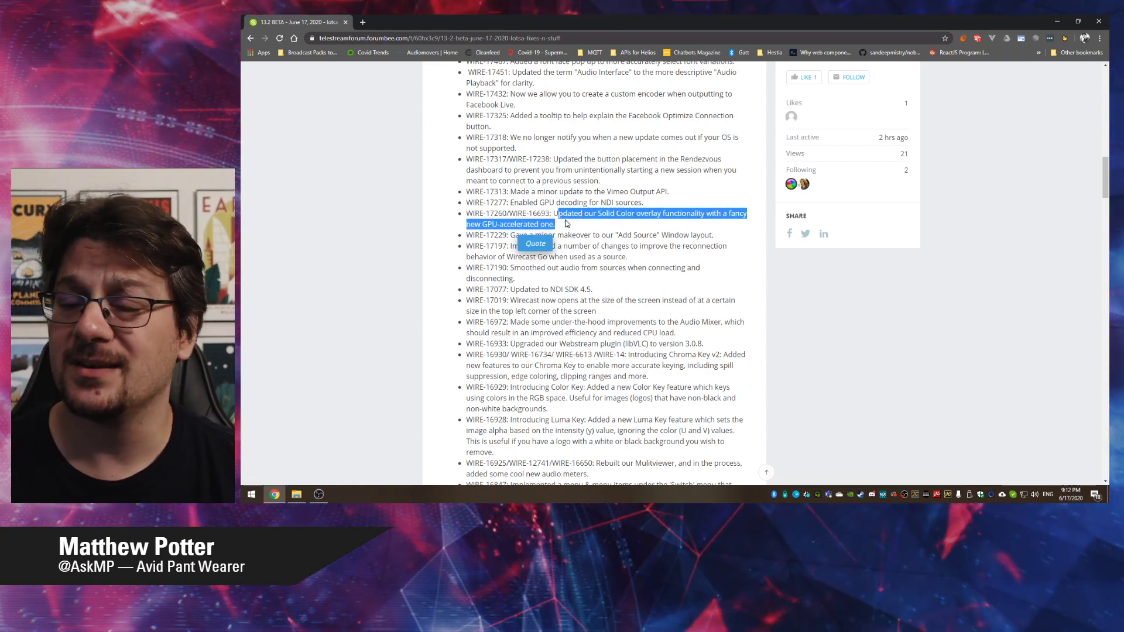
click(565, 225)
drag(553, 214, 557, 227)
click(528, 223)
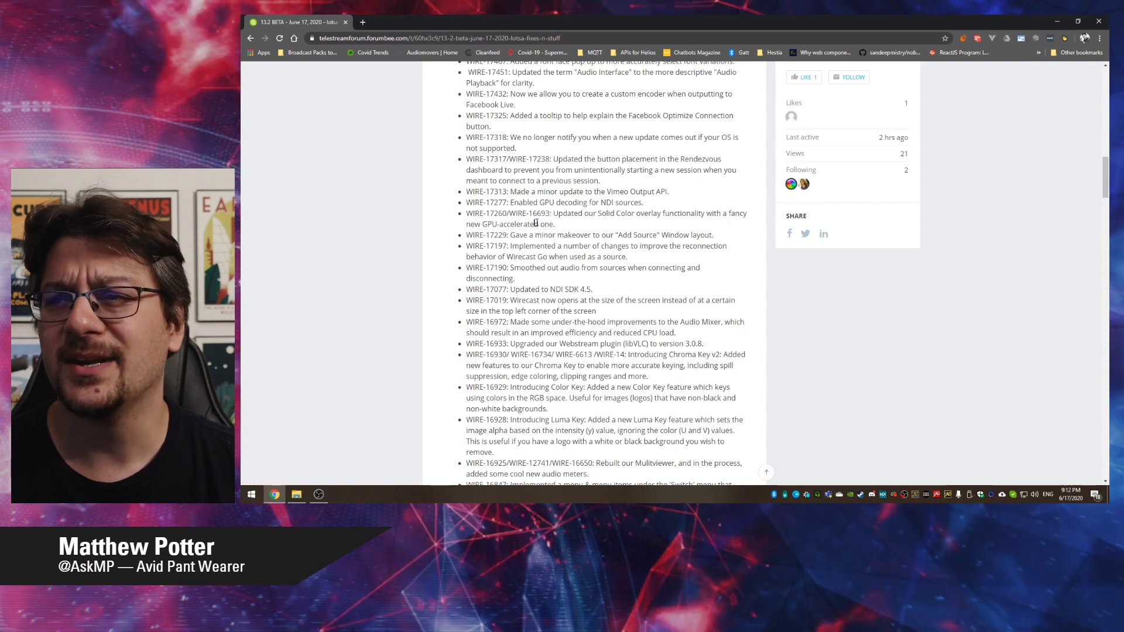
double_click(539, 214)
click(572, 276)
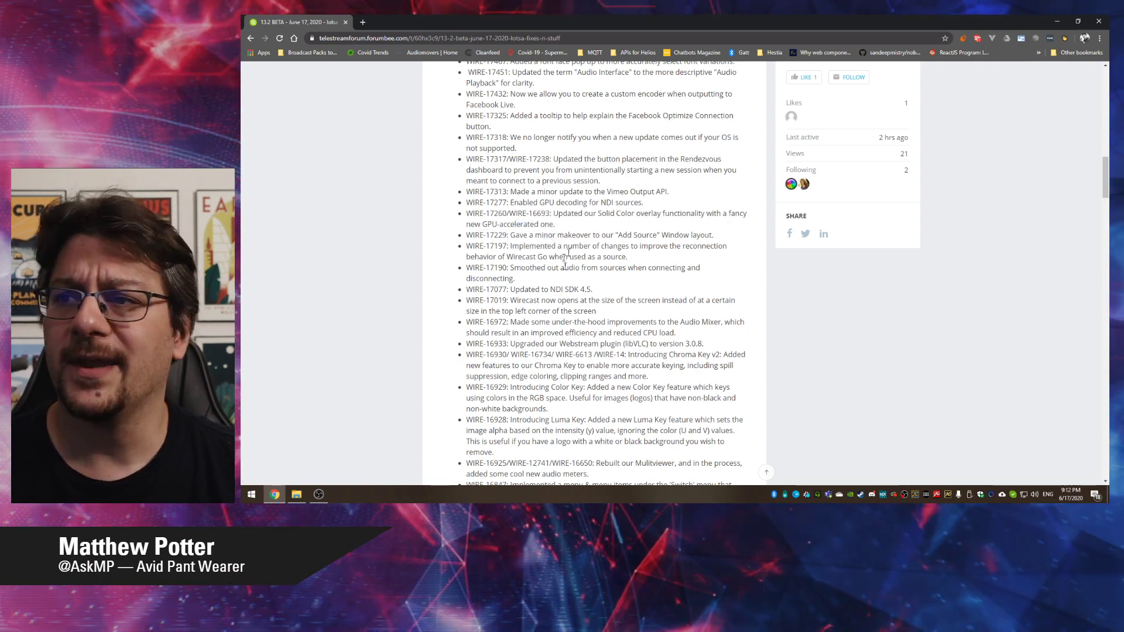
scroll(565, 258, down, 1)
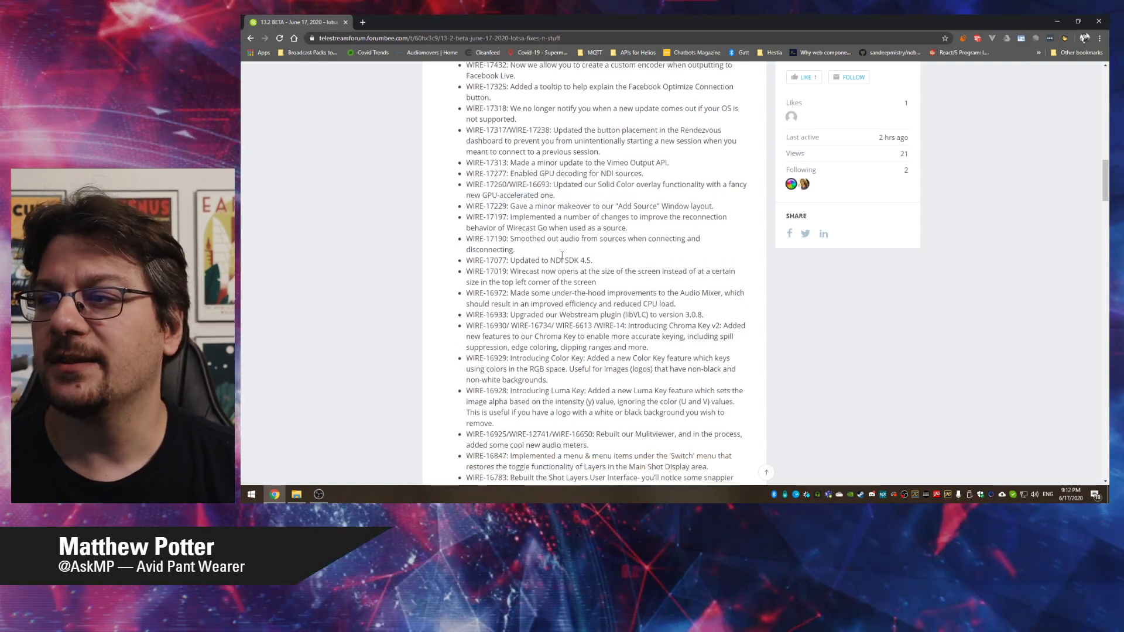
double_click(568, 188)
click(565, 199)
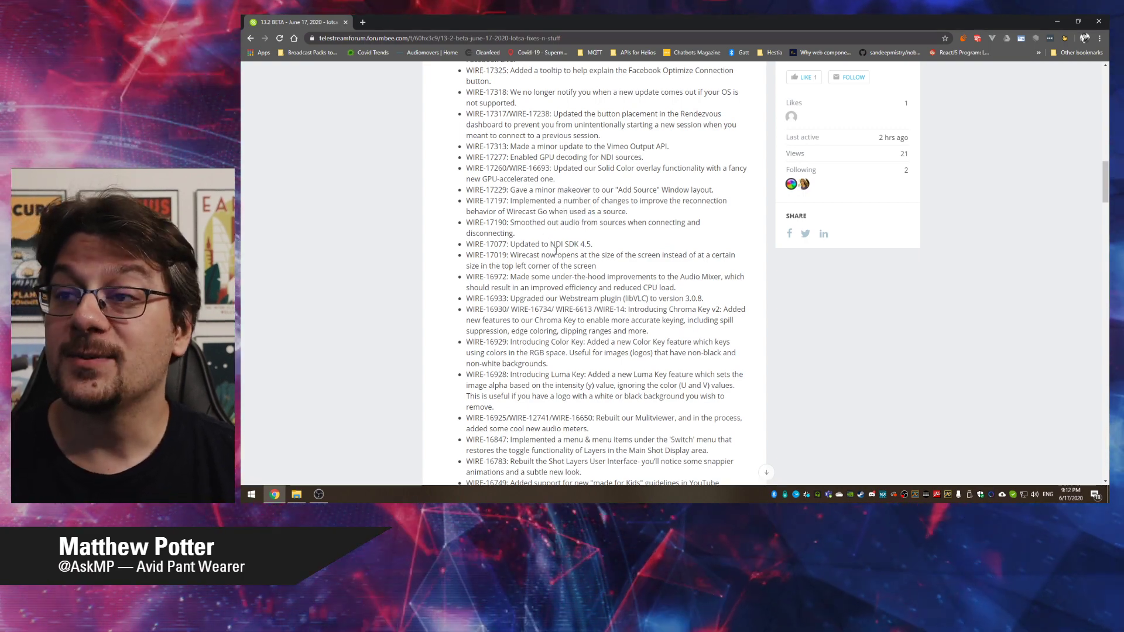
Highlight the WIRE-17077 entry about the update to NDI SDK 4.5
triple_click(542, 244)
click(563, 255)
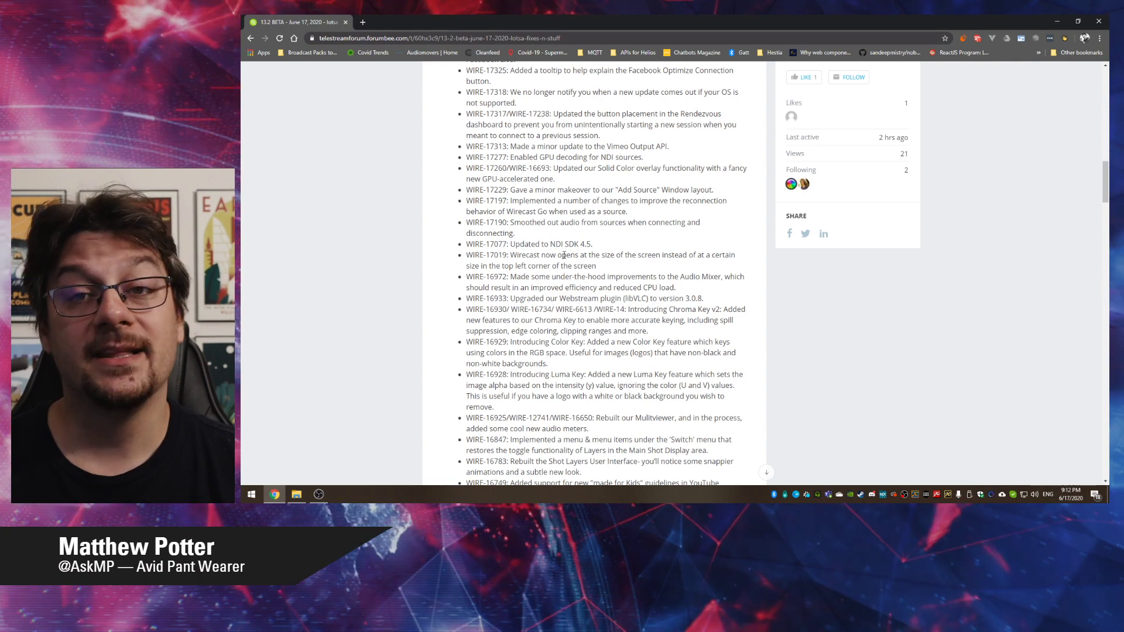
double_click(581, 243)
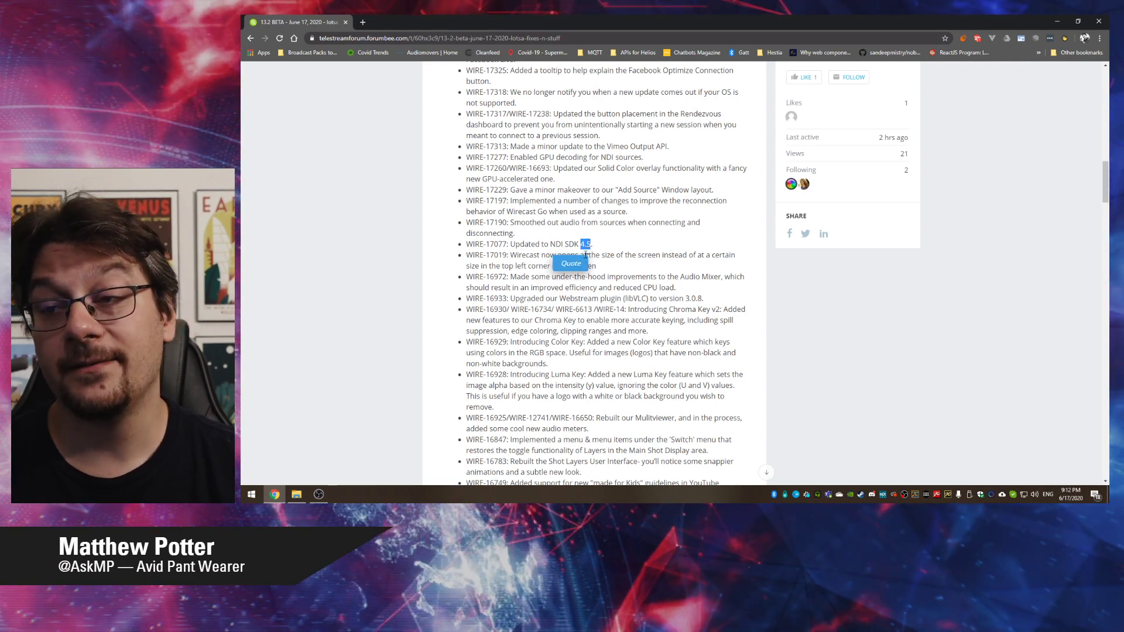
click(567, 226)
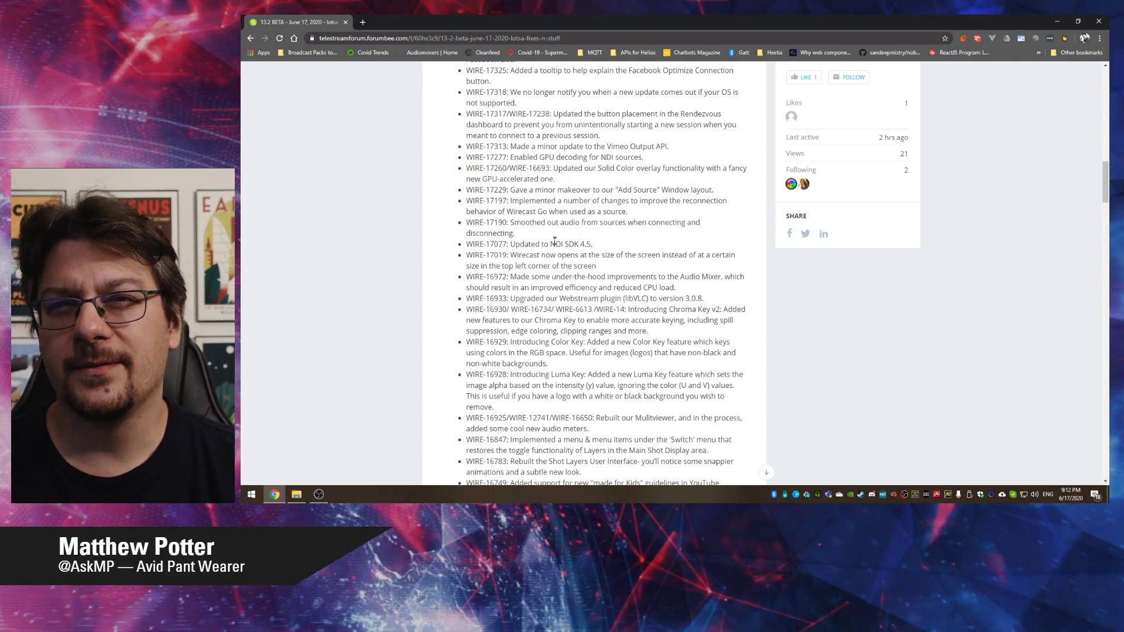
scroll(546, 266, down, 1)
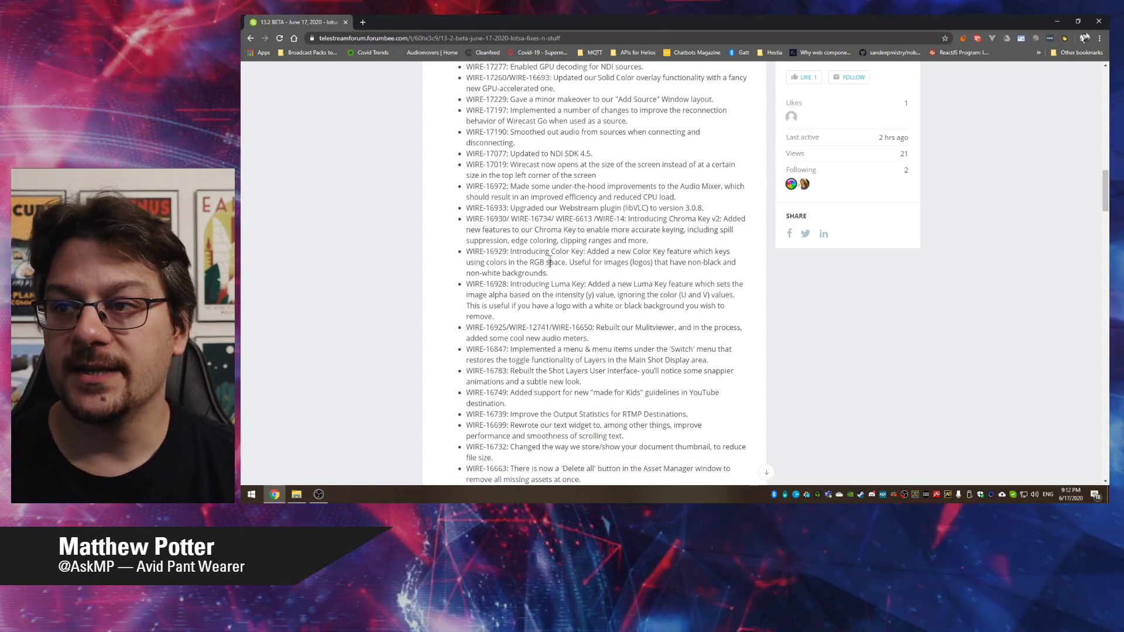
triple_click(564, 153)
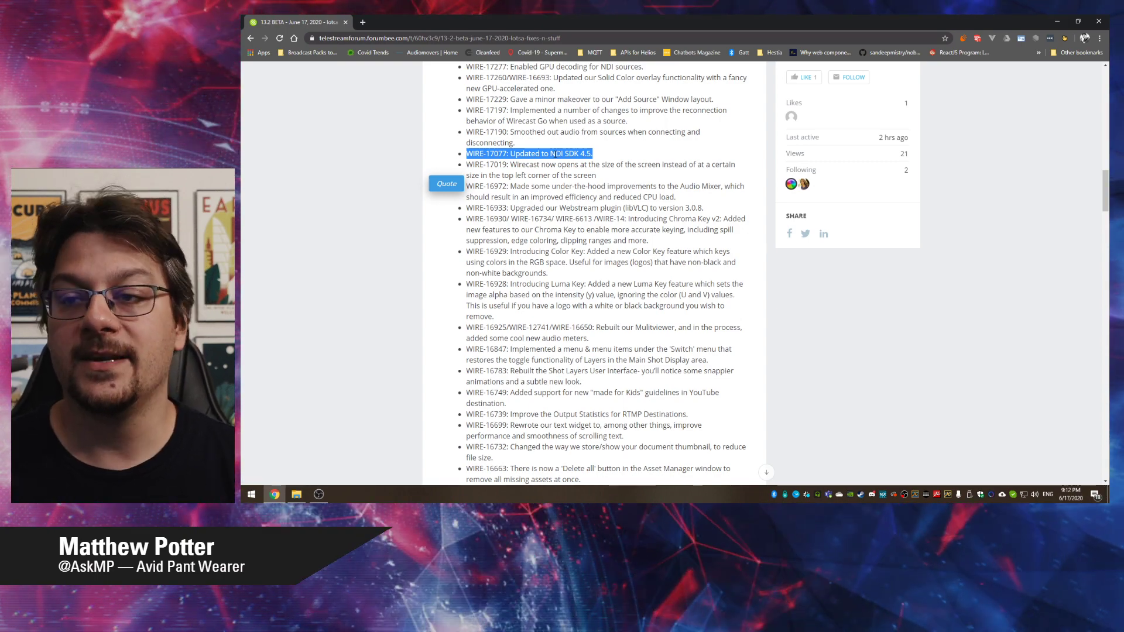
Highlight the WIRE-16929 Color Key entry, then the entry about the rebuilt Multiviewer with new audio meters
triple_click(591, 271)
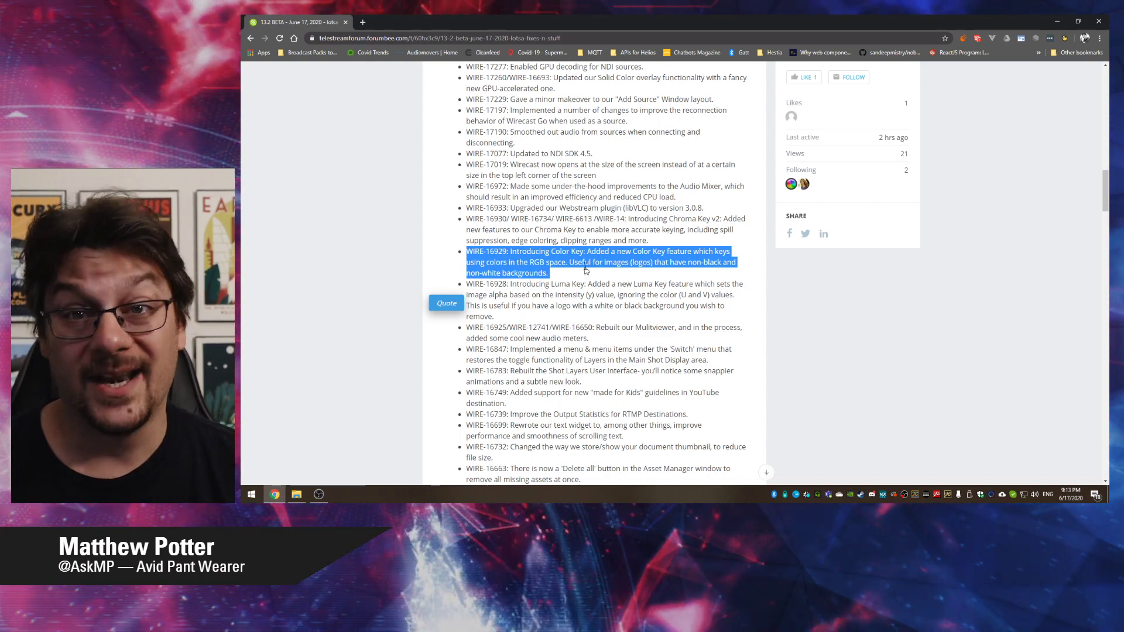
scroll(583, 281, down, 1)
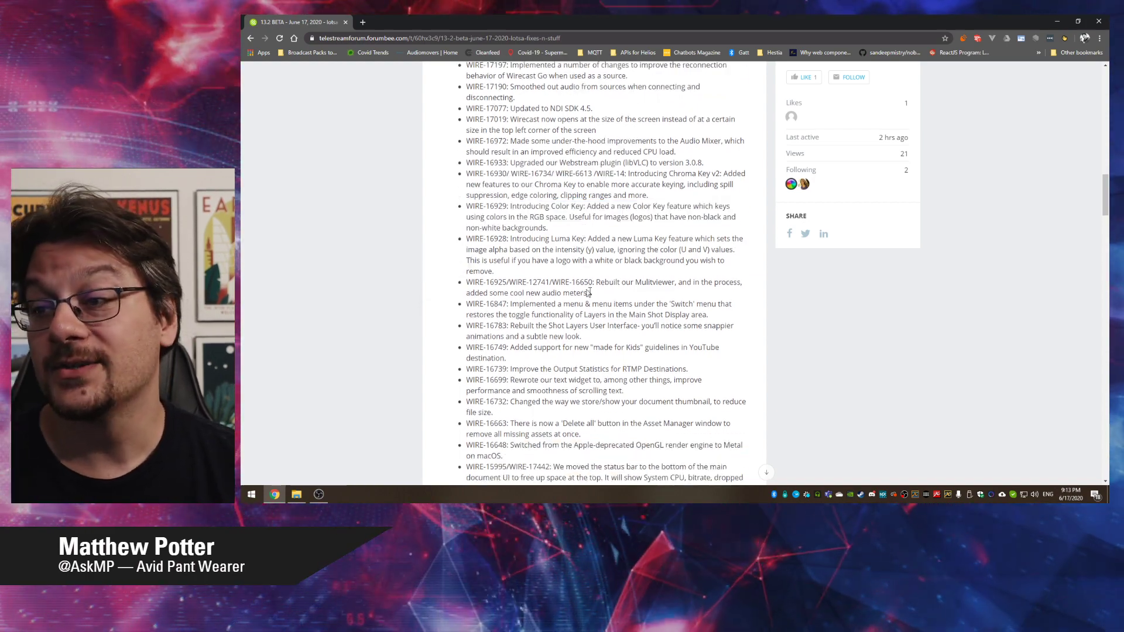
triple_click(650, 292)
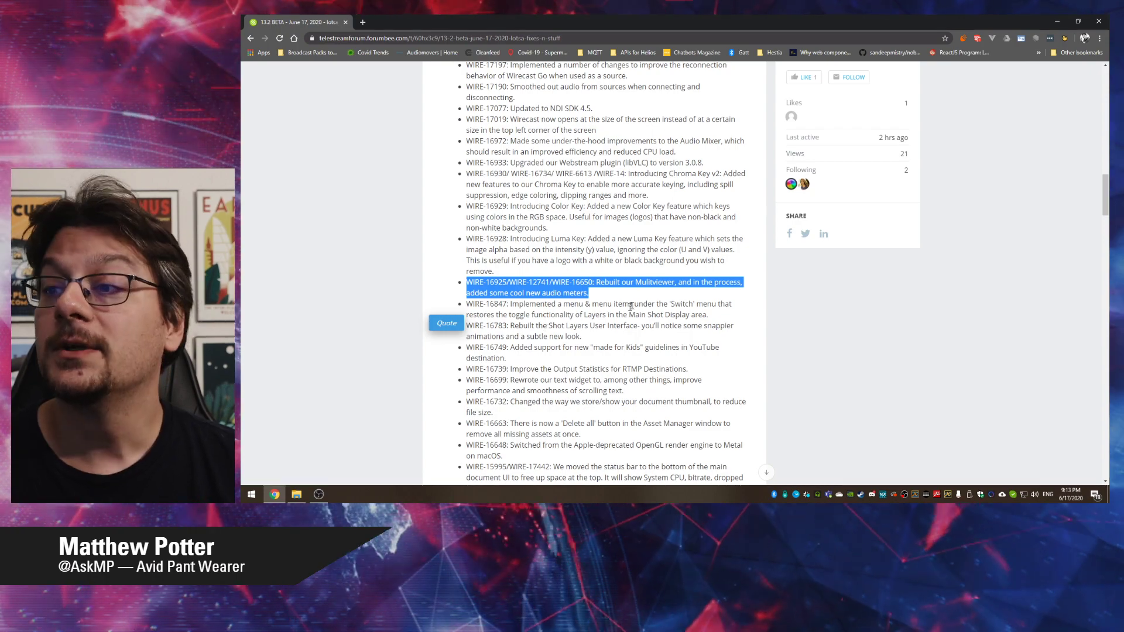
triple_click(655, 285)
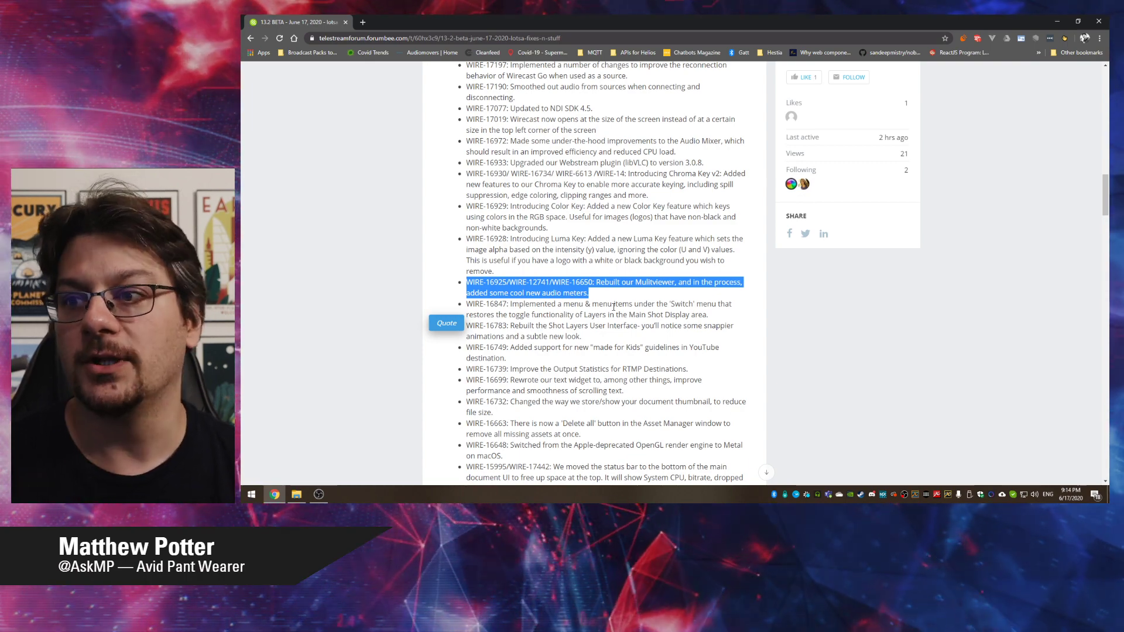
Highlight the WIRE-16749 entry about support for YouTube's "made for Kids" guidelines
scroll(613, 307, down, 2)
triple_click(610, 209)
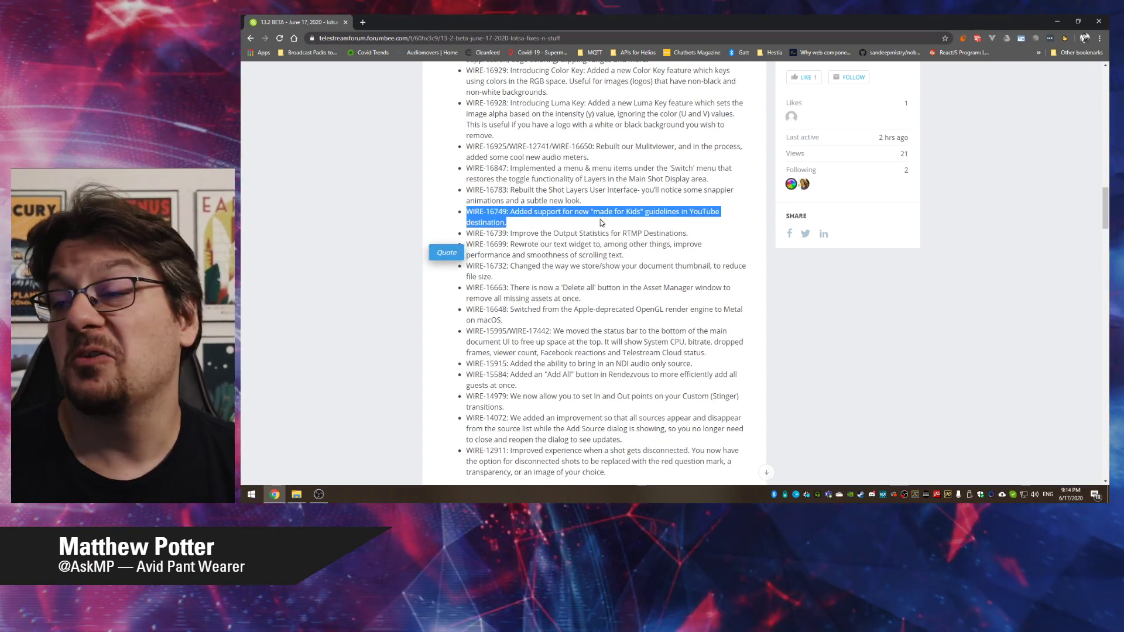
double_click(618, 212)
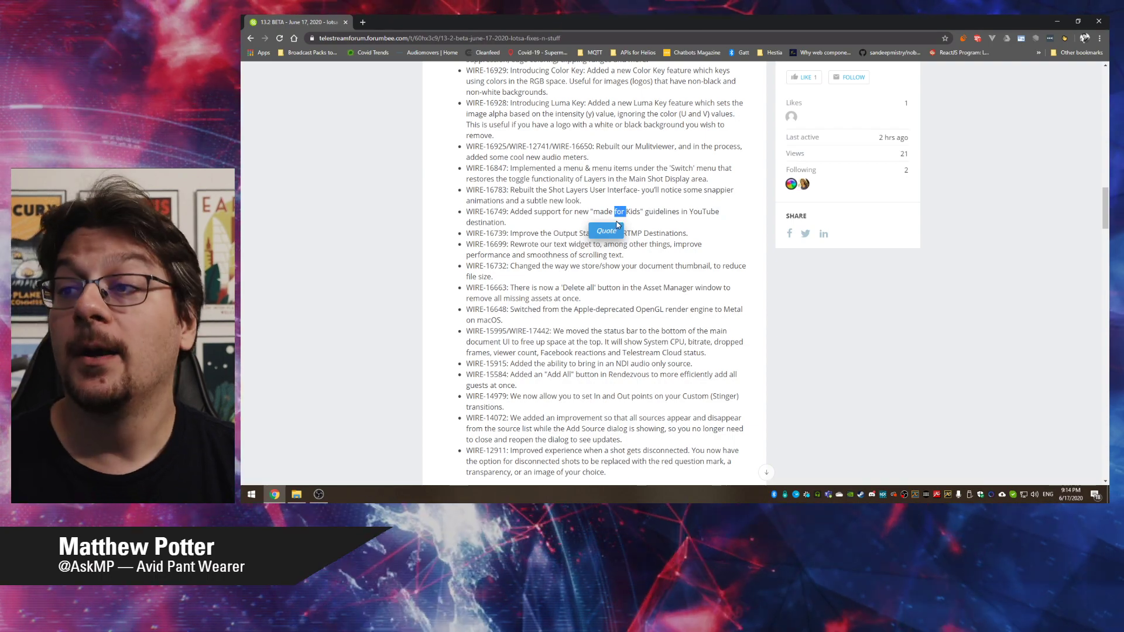
click(558, 230)
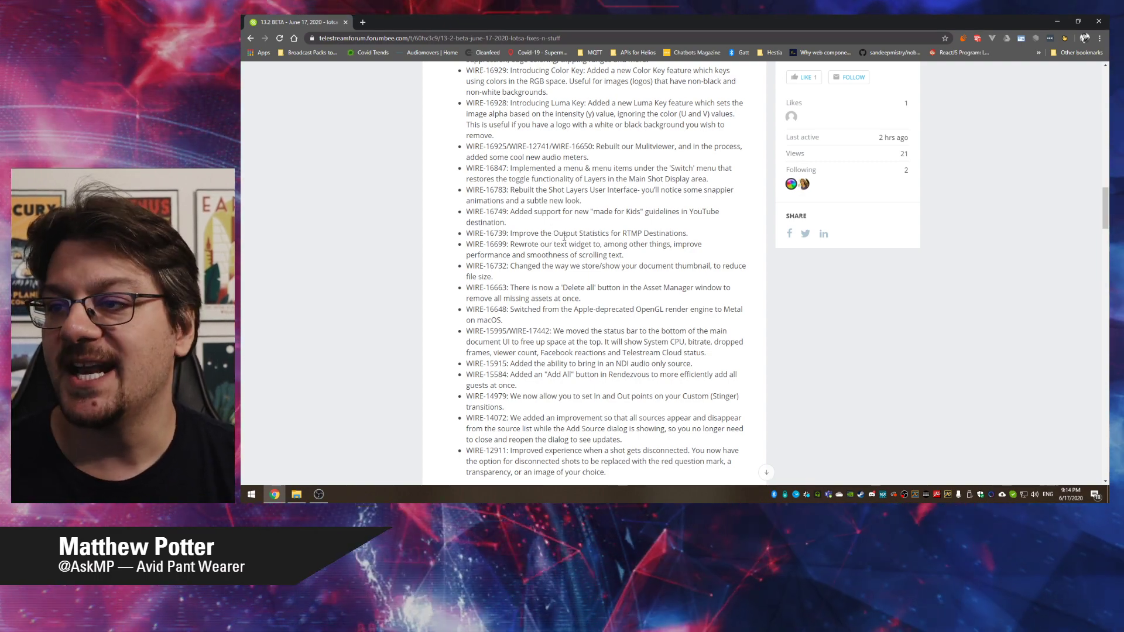
Highlight the WIRE-16739 entry on RTMP Output Statistics, then examine the WIRE-16699 entry about the rewritten text widget
triple_click(561, 234)
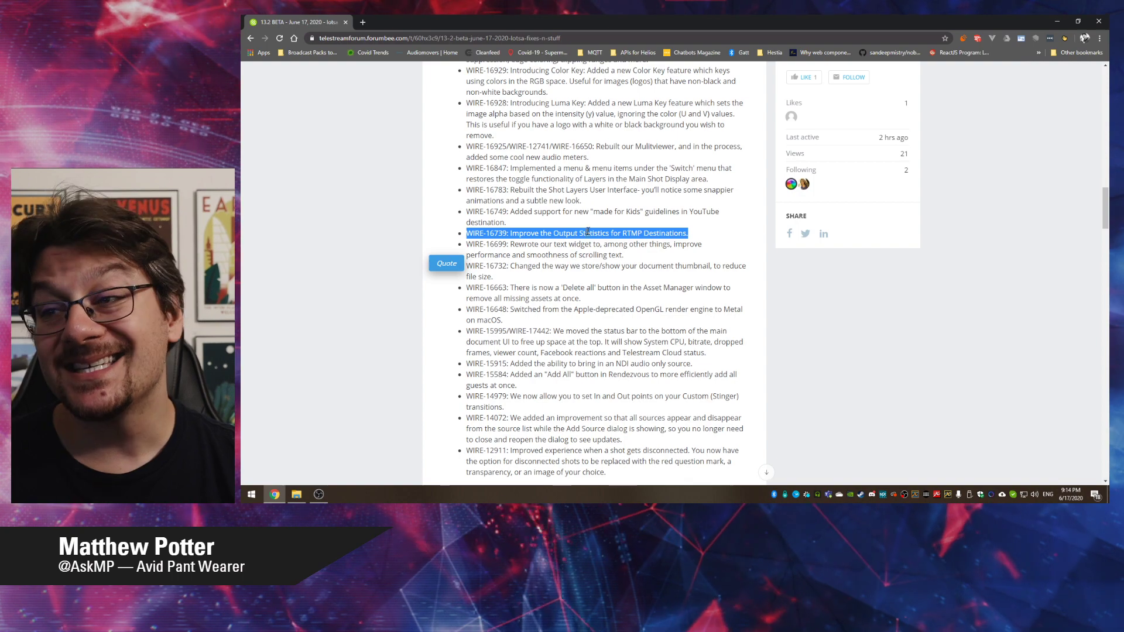
double_click(635, 234)
click(562, 294)
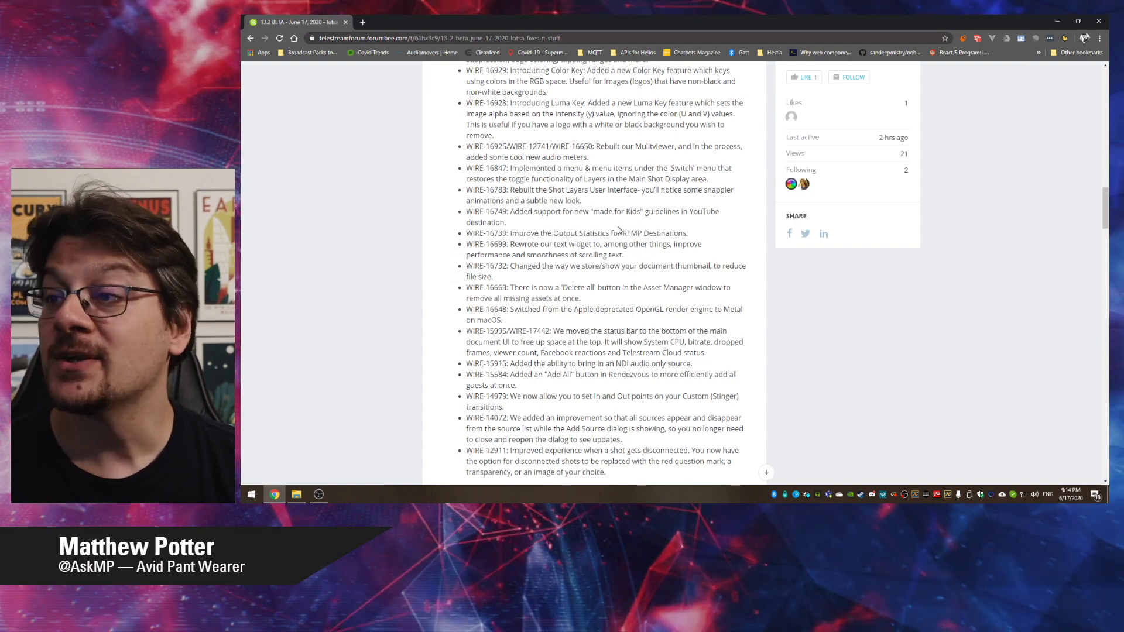
double_click(632, 233)
click(591, 234)
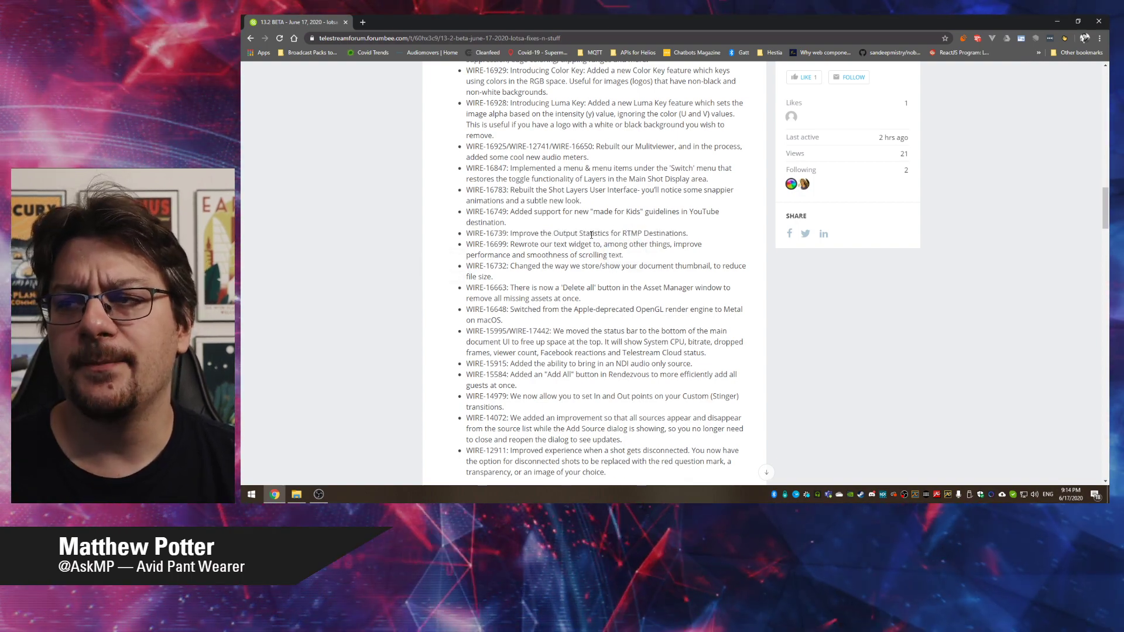
triple_click(679, 233)
click(587, 228)
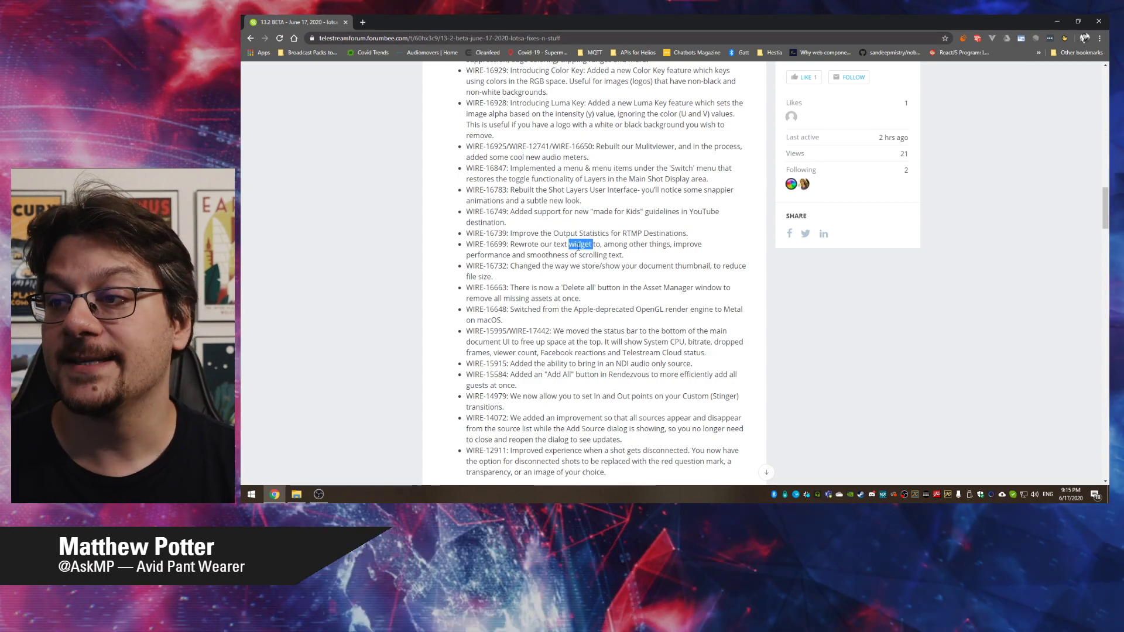
drag(579, 266, 542, 267)
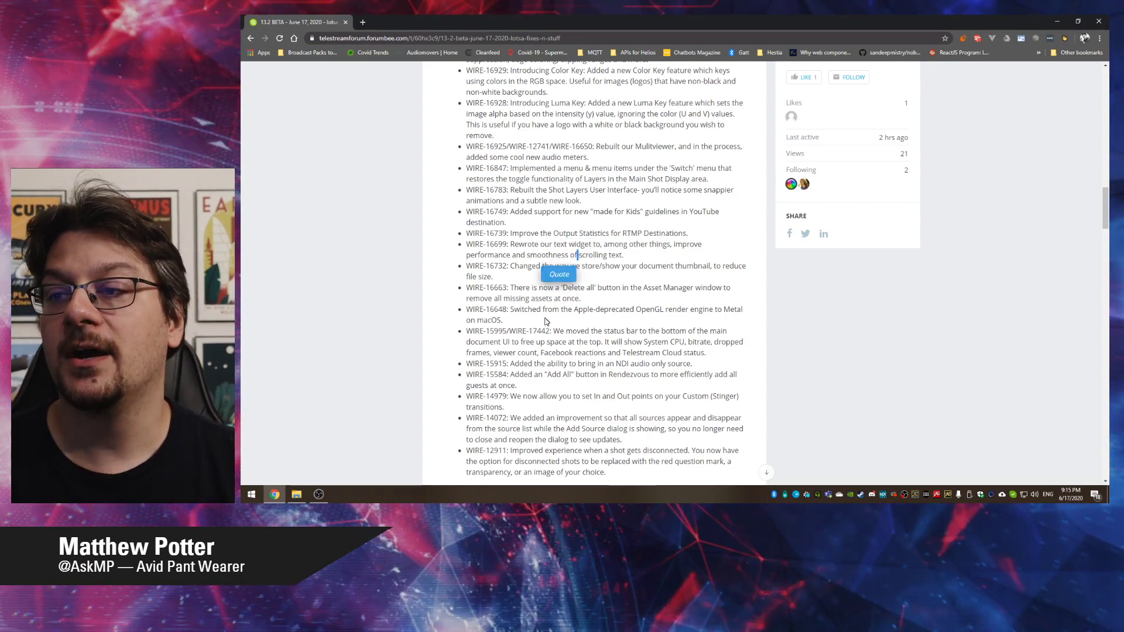
Highlight part of the WIRE-16699 entry, from the text widget wording through the smoothness of scrolling text
double_click(567, 255)
drag(574, 245, 576, 253)
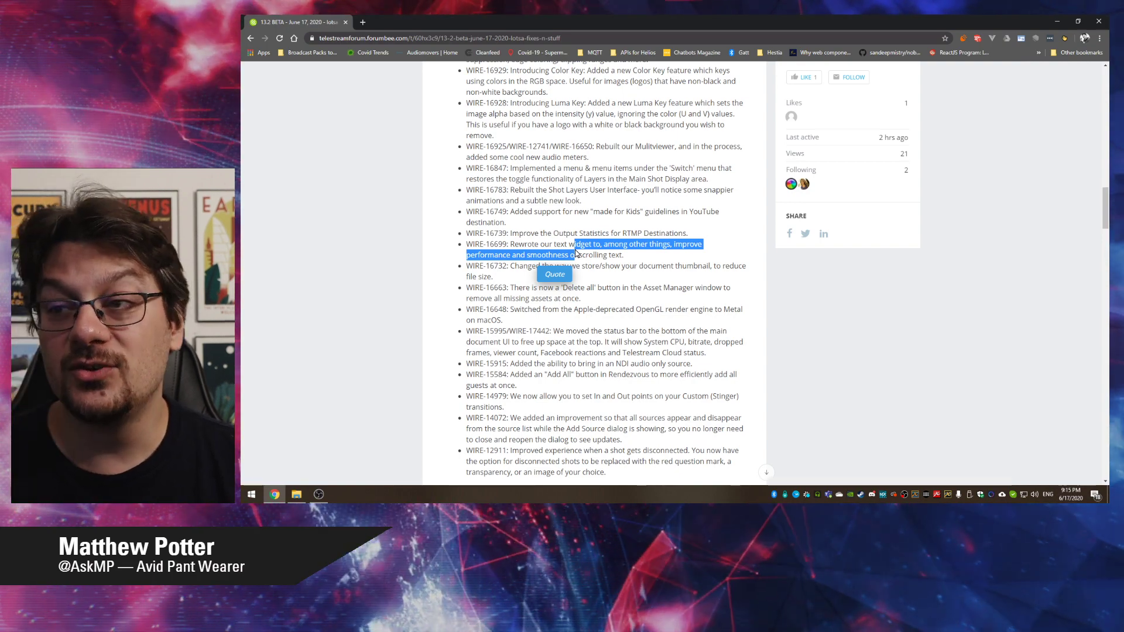
click(577, 254)
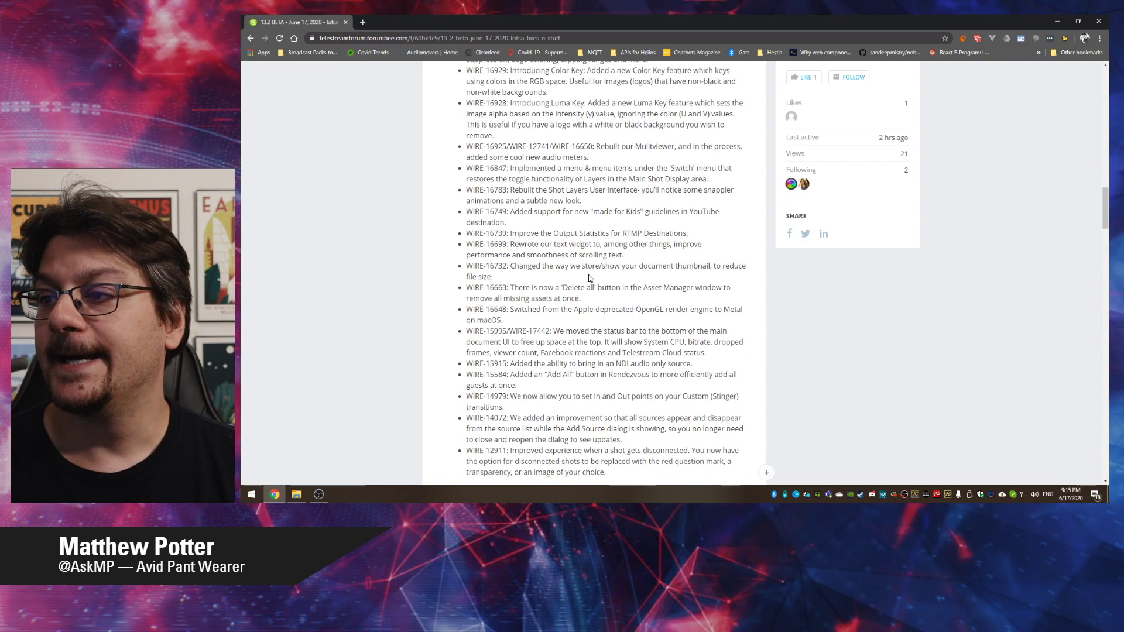
Highlight the WIRE-16732 entry about how document thumbnails are stored, then the word "show" within it
triple_click(588, 267)
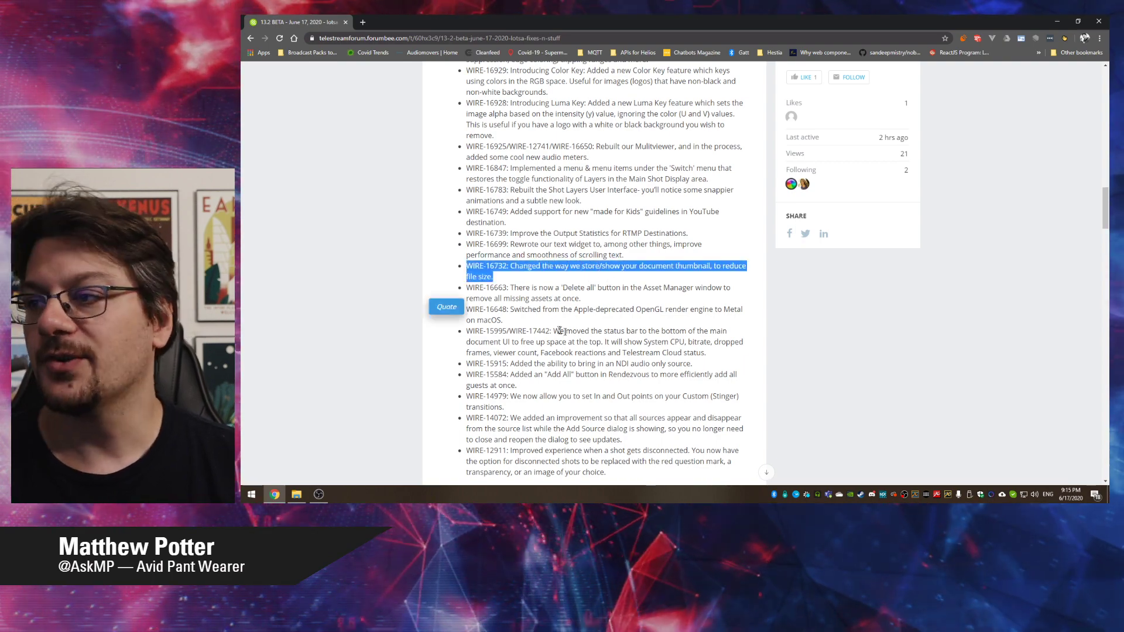
click(557, 277)
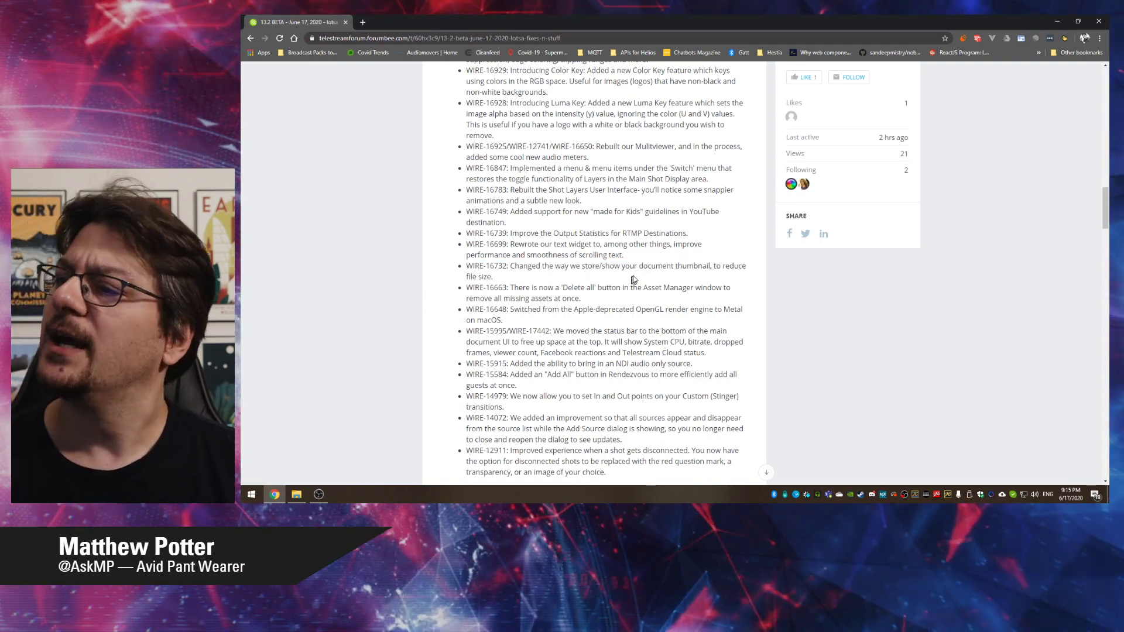
double_click(614, 267)
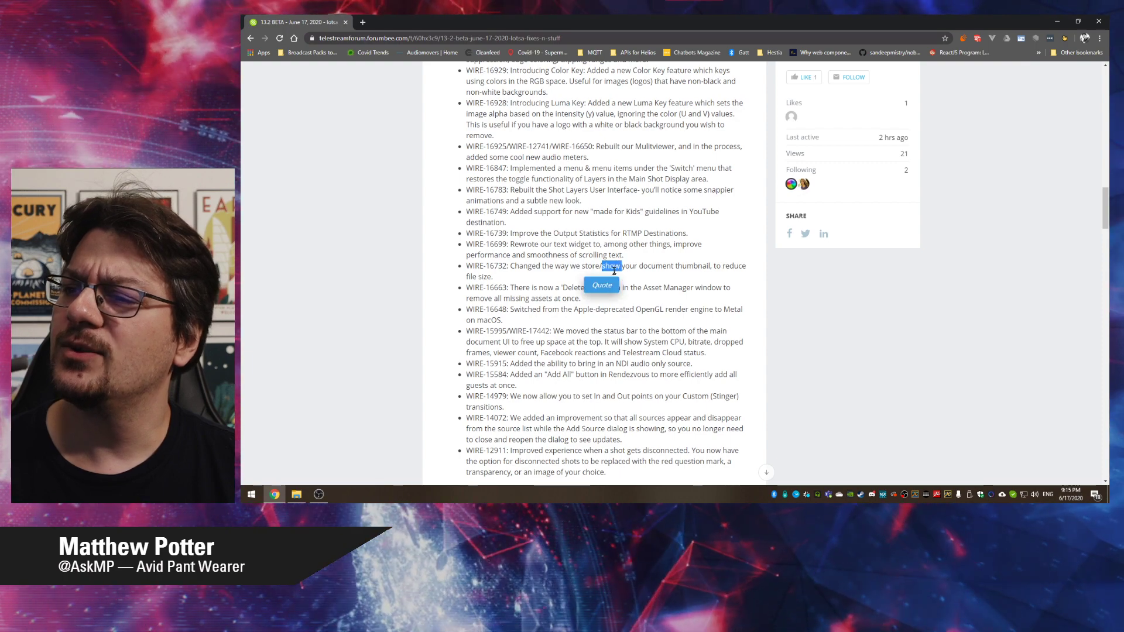
click(606, 315)
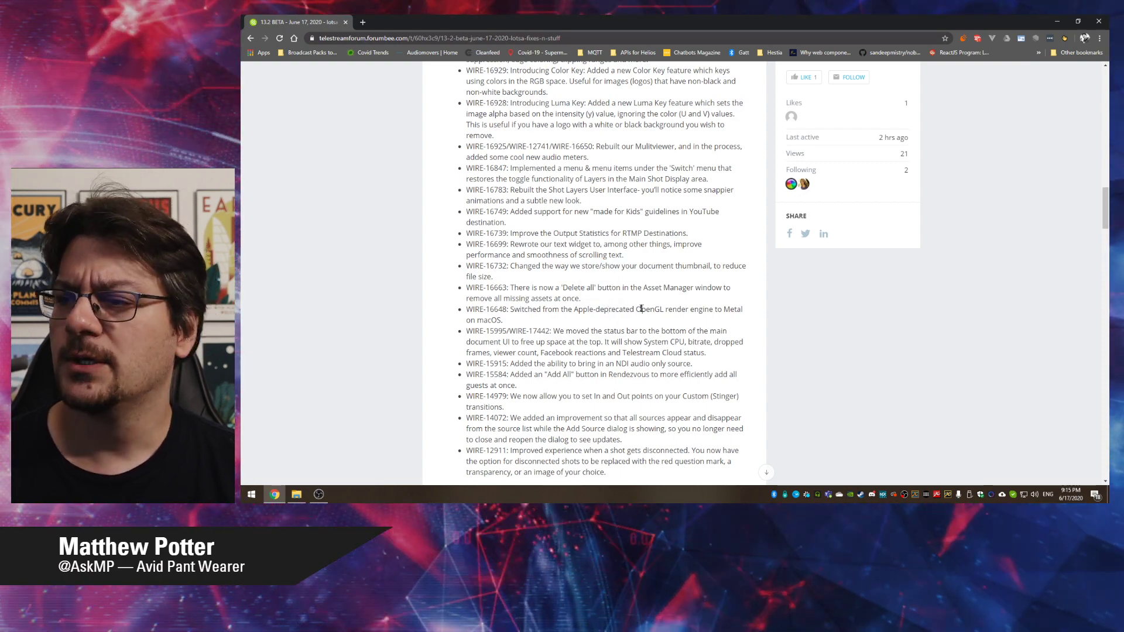
double_click(631, 274)
click(614, 271)
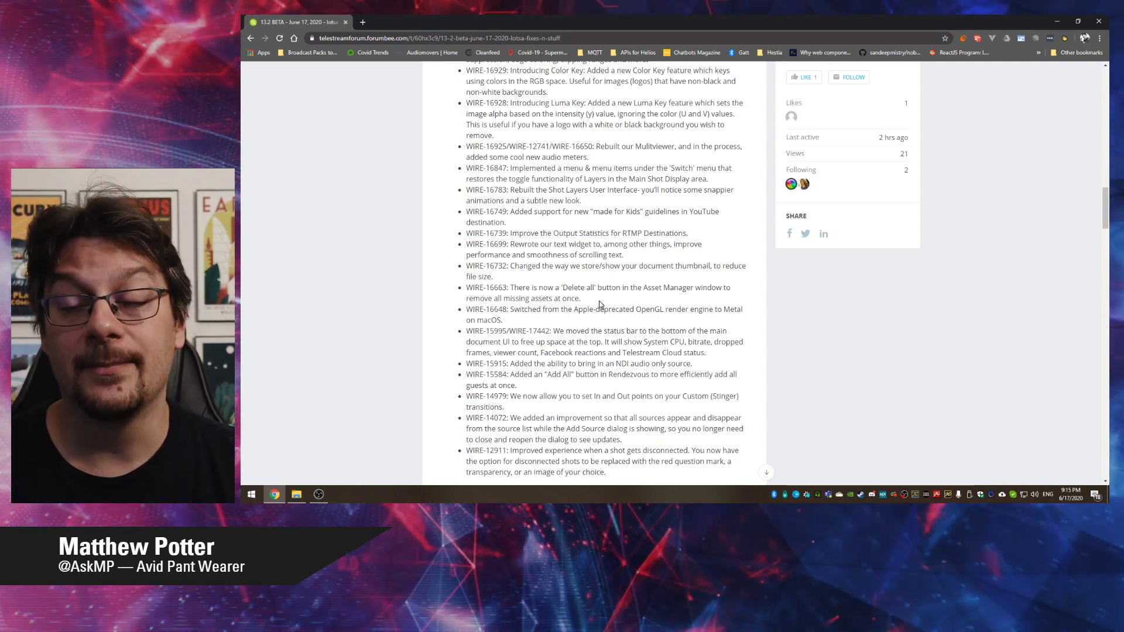
Read through the rest of the New & Improved list, then search the page for "remove"
scroll(602, 292, down, 2)
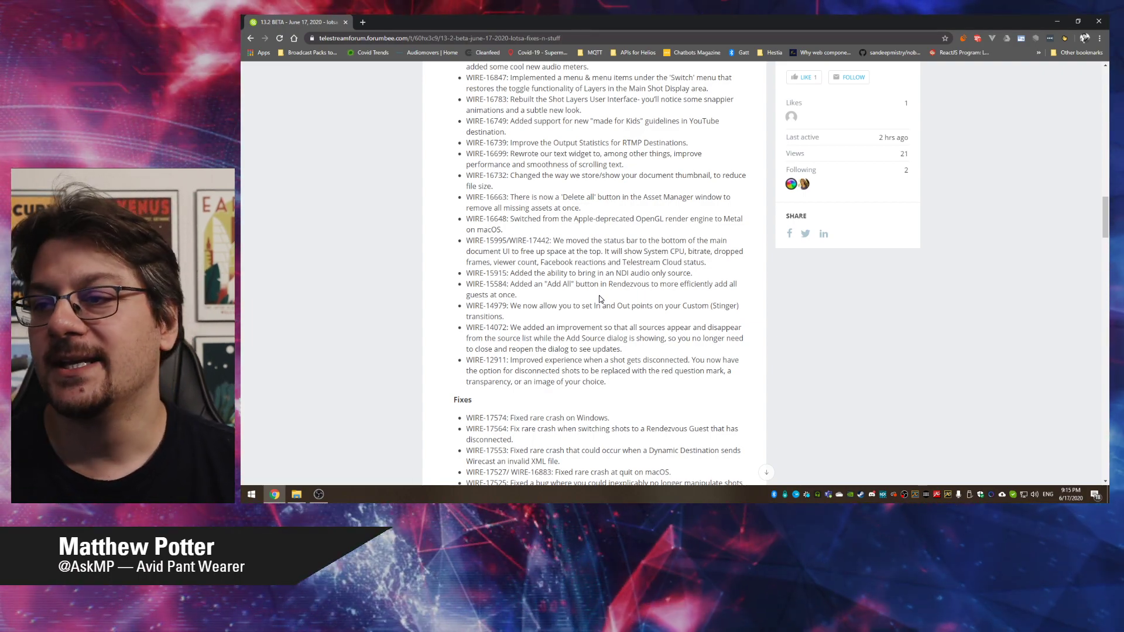
scroll(599, 299, down, 1)
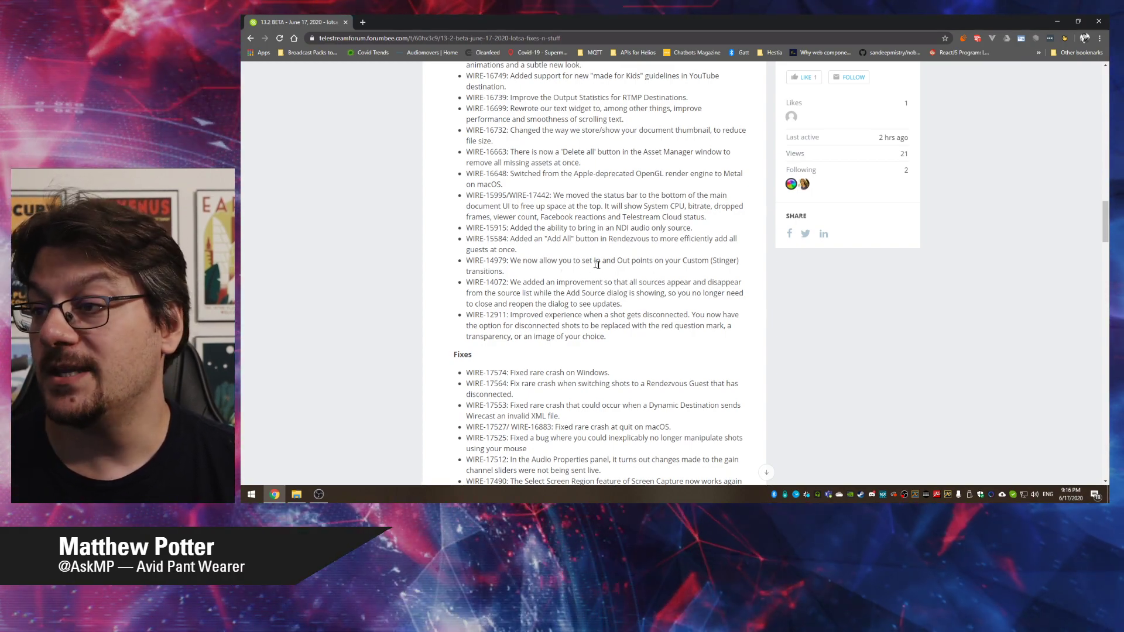
scroll(596, 264, down, 3)
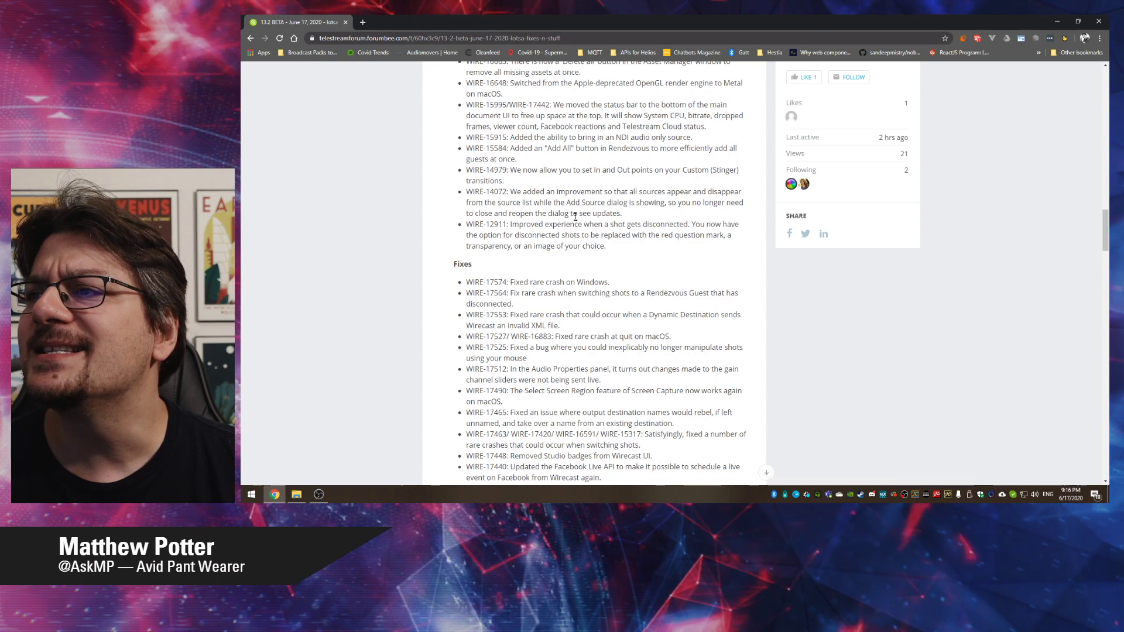
key(ctrl+f)
text(re)
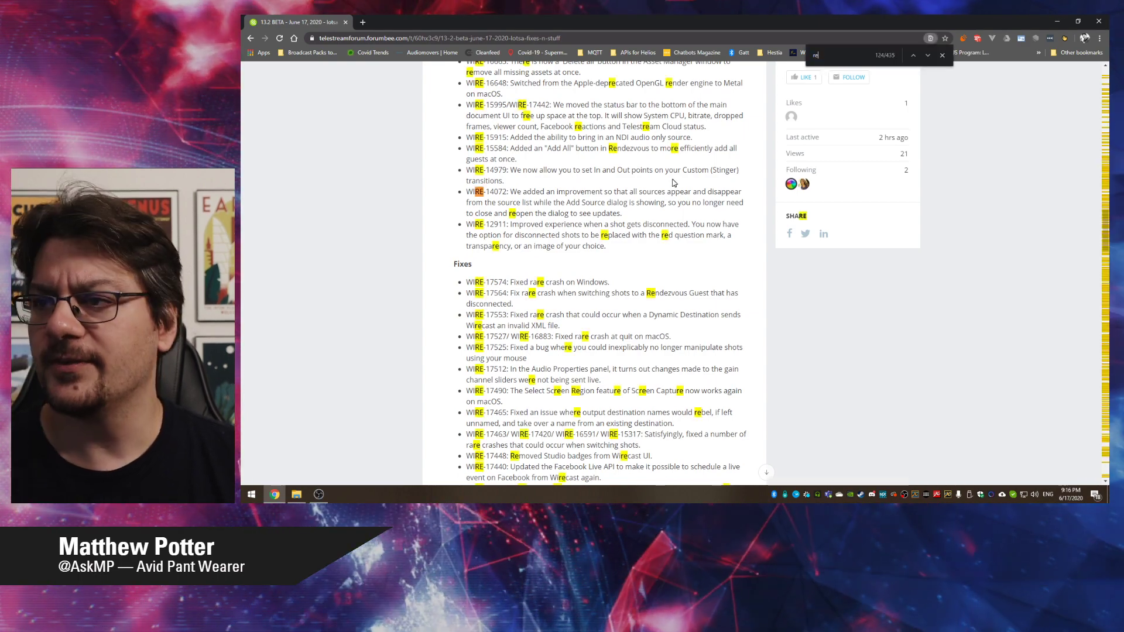
text(move)
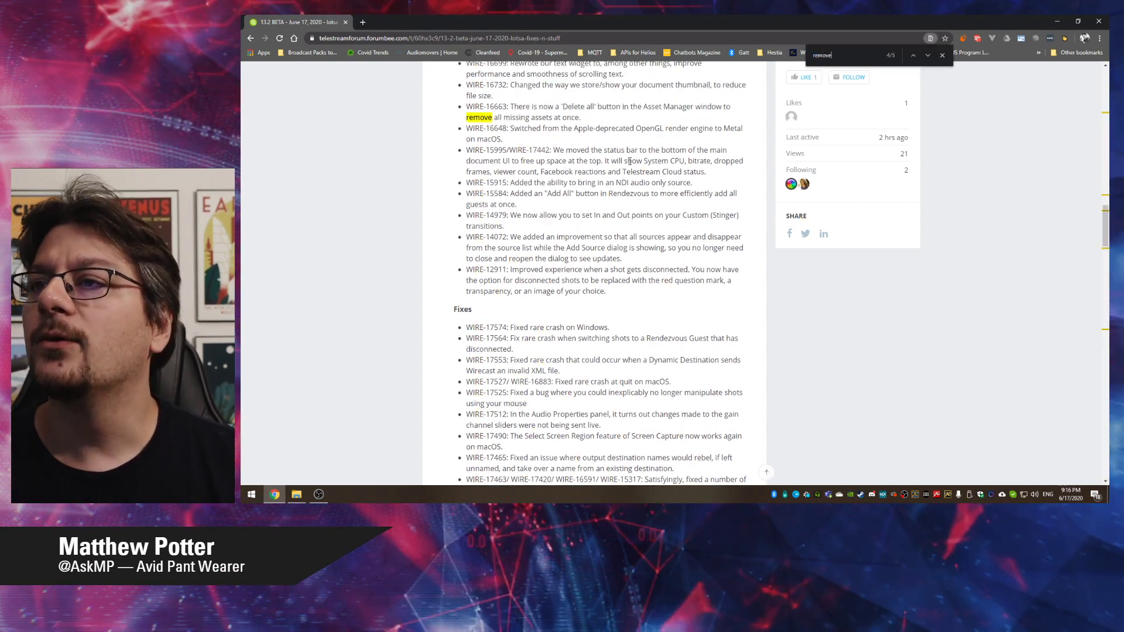
Highlight the WIRE-16663 entry about the 'Delete all' button in the Asset Manager window
double_click(566, 107)
click(514, 103)
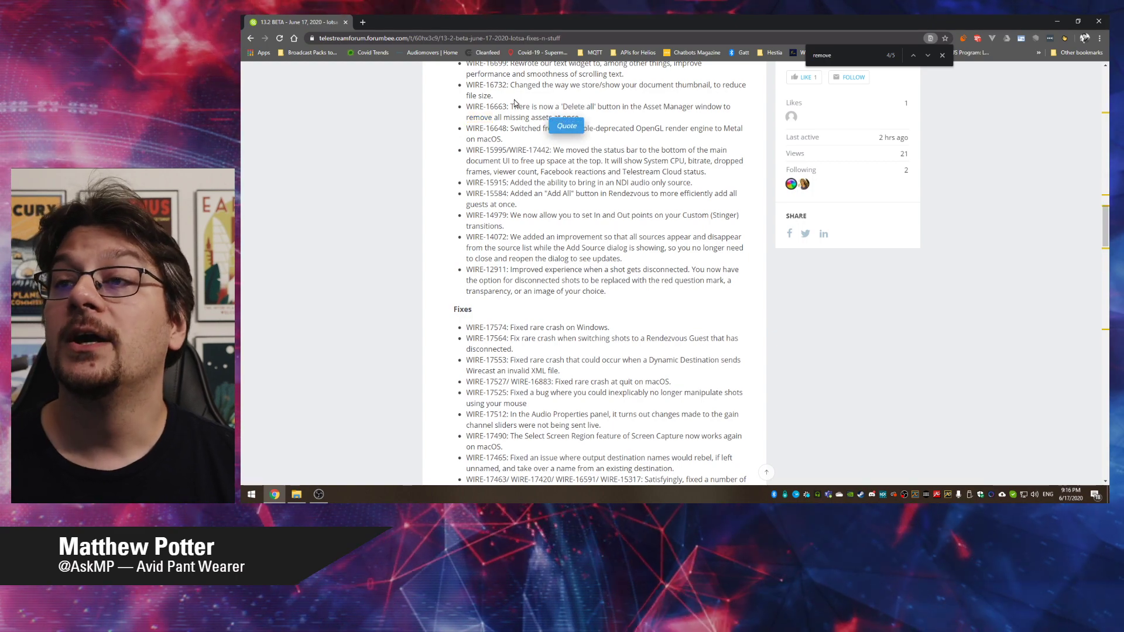
triple_click(515, 103)
click(650, 127)
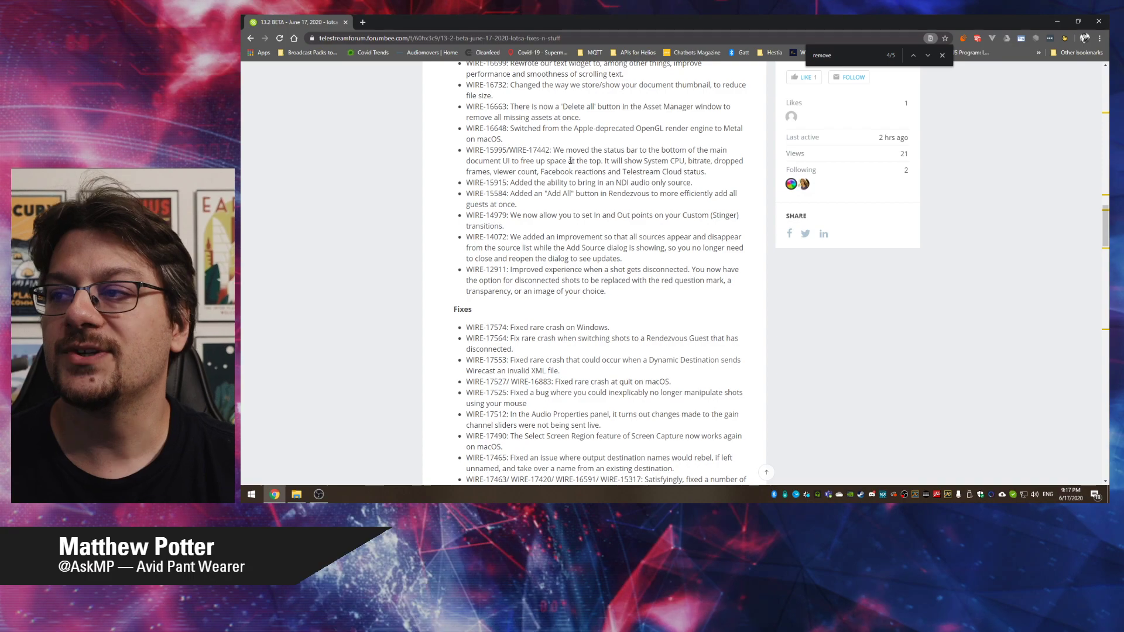
In the Fixes list, highlight the WIRE-17259 scan converter entry, then the WIRE-17261/WIRE-17174 entry on NDI audio for Rendezvous participants
scroll(573, 187, down, 5)
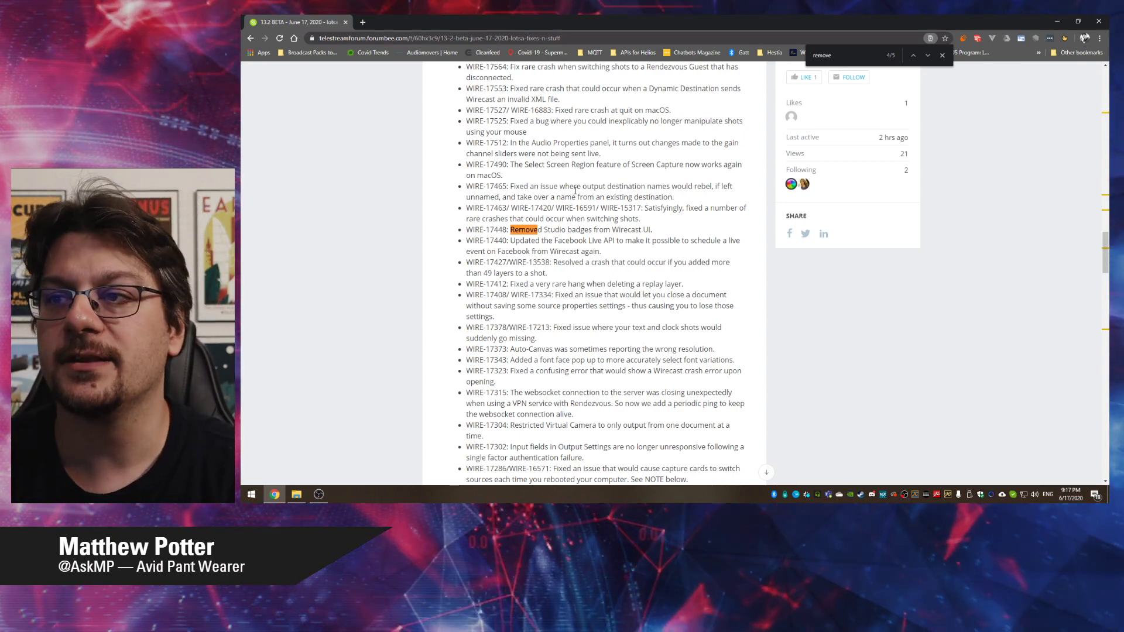
scroll(574, 196, down, 2)
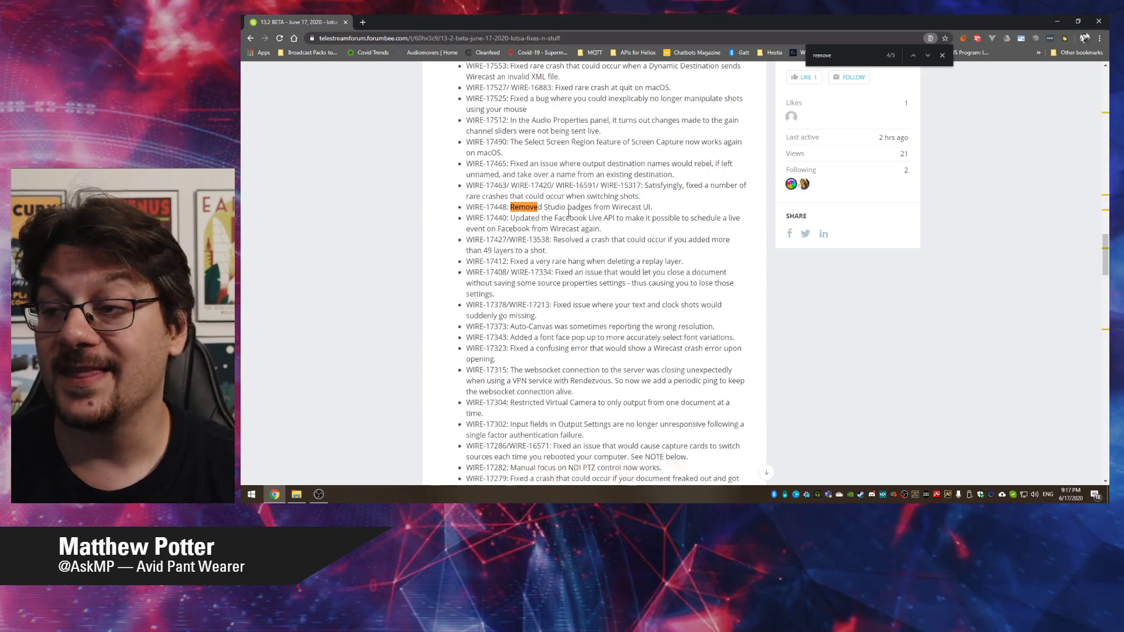
scroll(575, 208, down, 6)
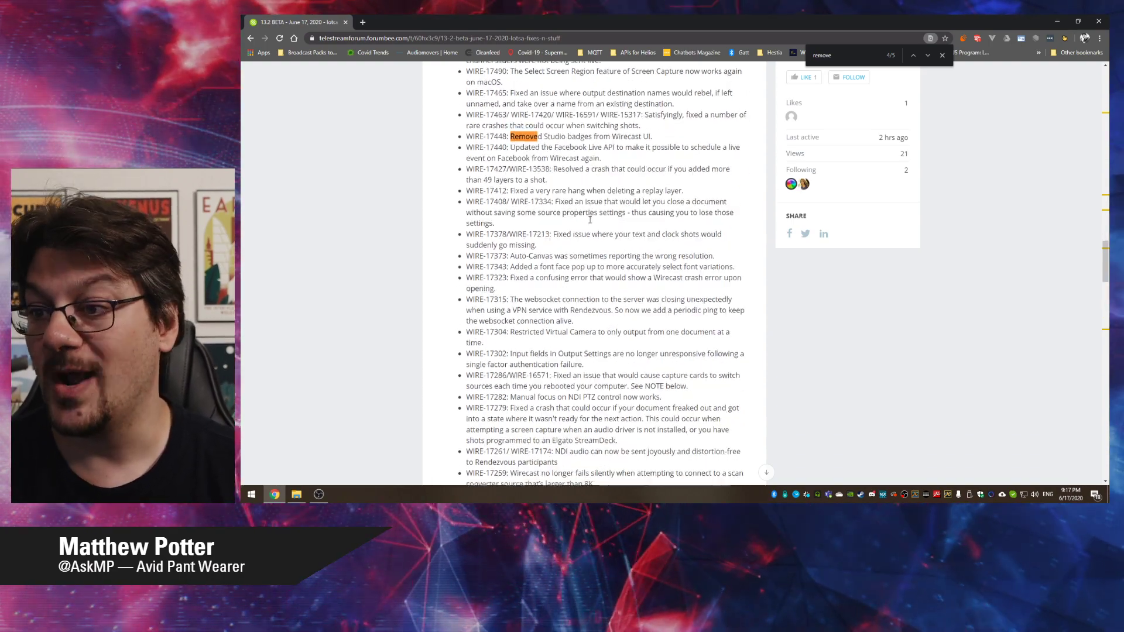
triple_click(575, 219)
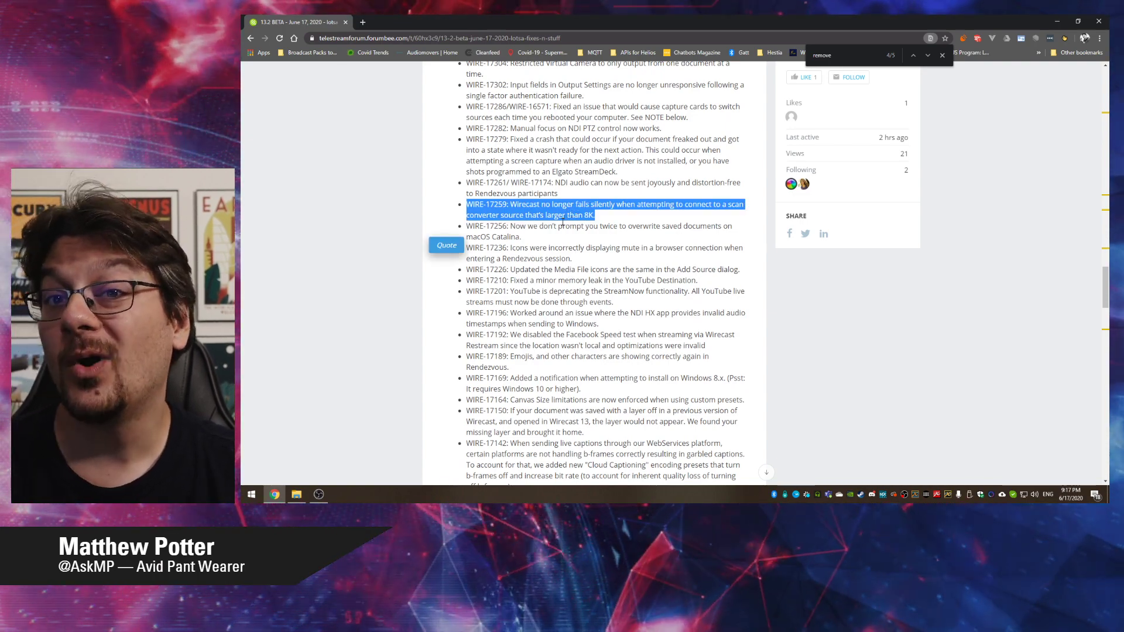
click(561, 203)
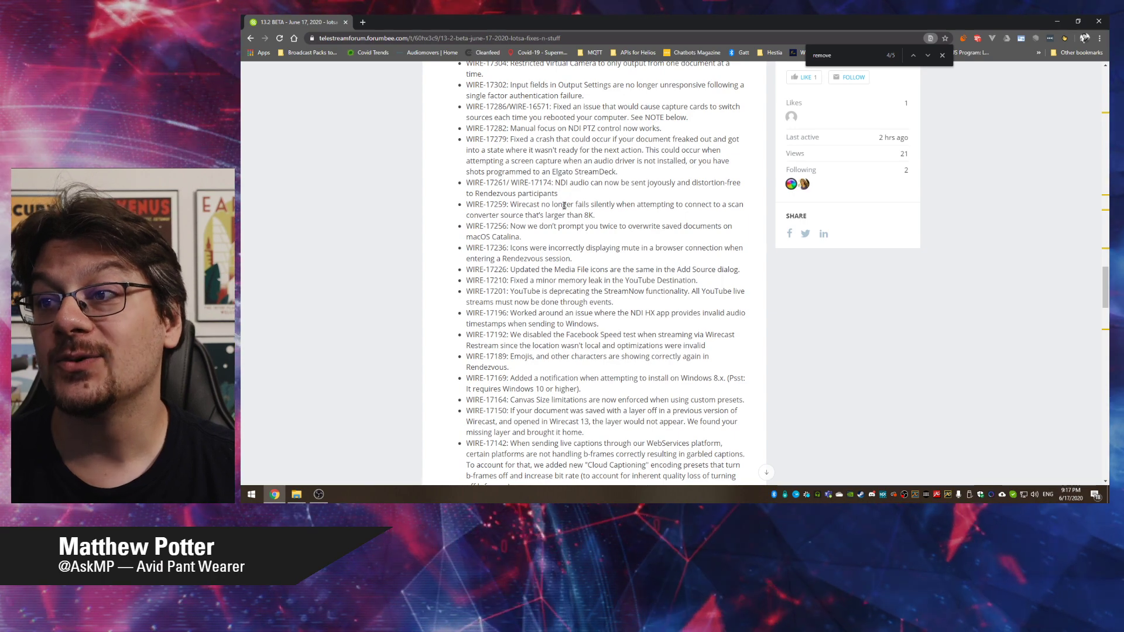
triple_click(563, 185)
click(573, 224)
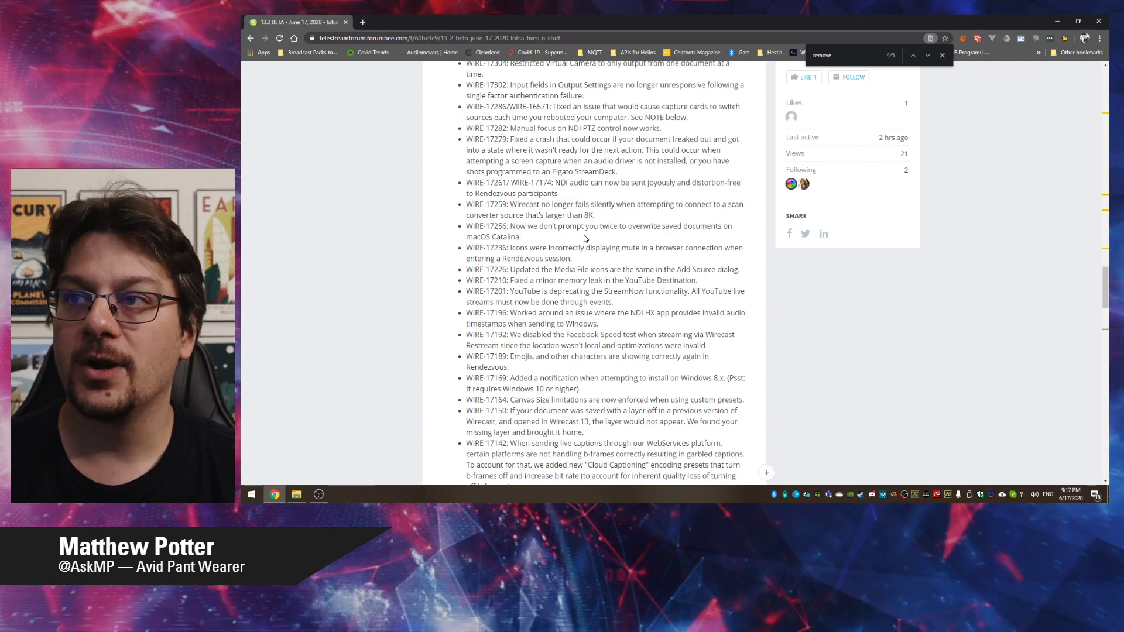
Search the page for "NDI audio"
scroll(587, 239, up, 1)
text(NDI)
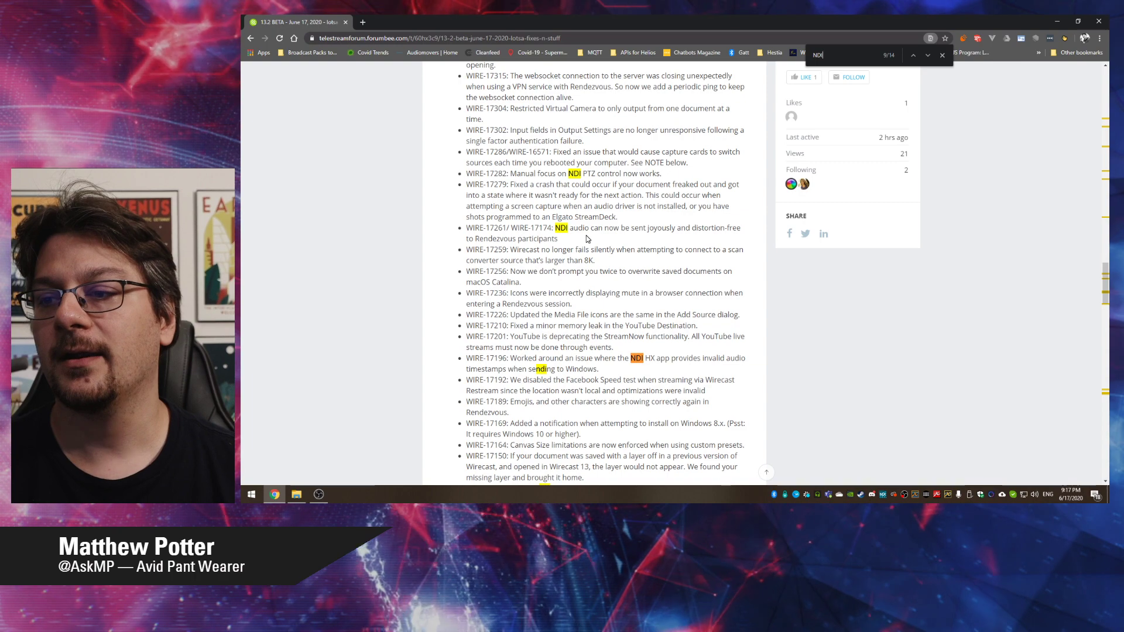
text( audio)
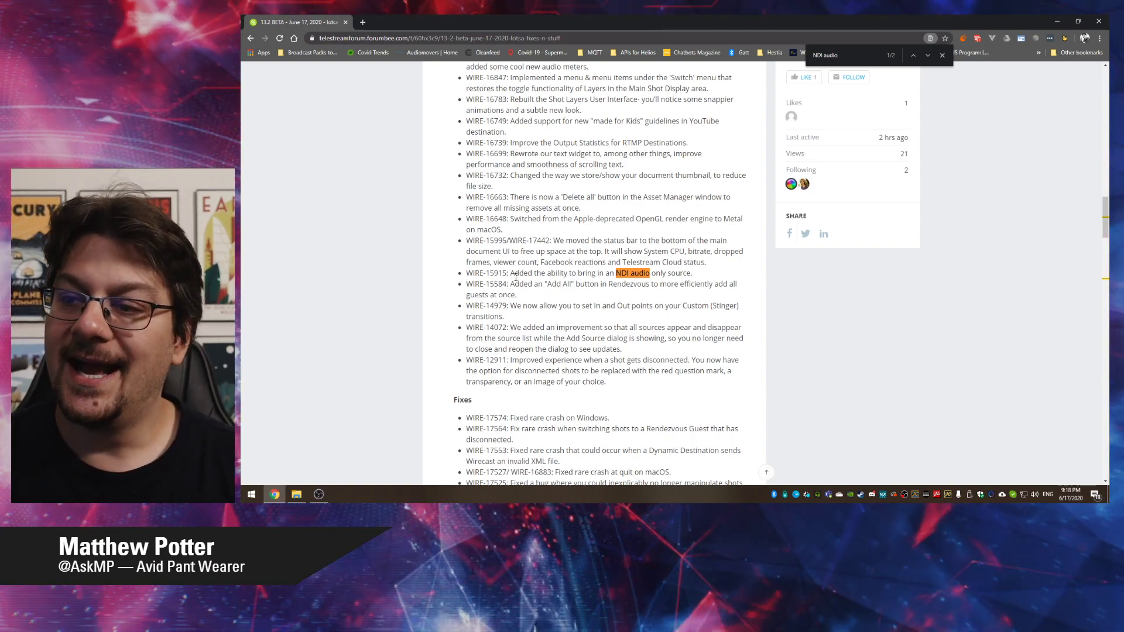
Highlight the WIRE-15915 entry about bringing in an NDI audio only source
double_click(516, 274)
triple_click(588, 274)
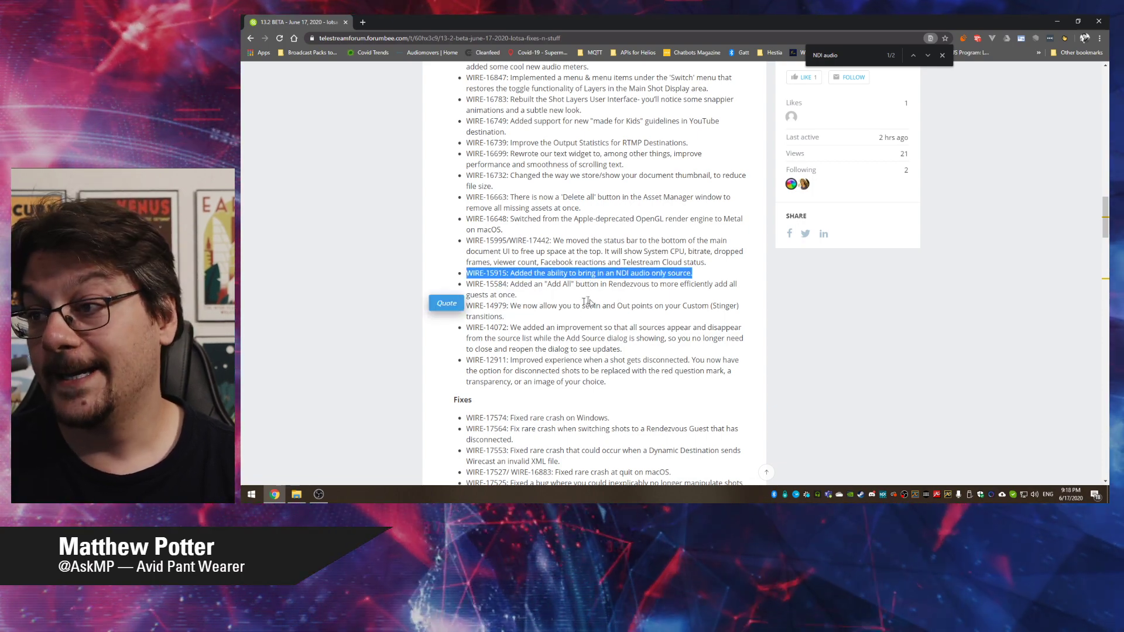
click(621, 295)
triple_click(635, 275)
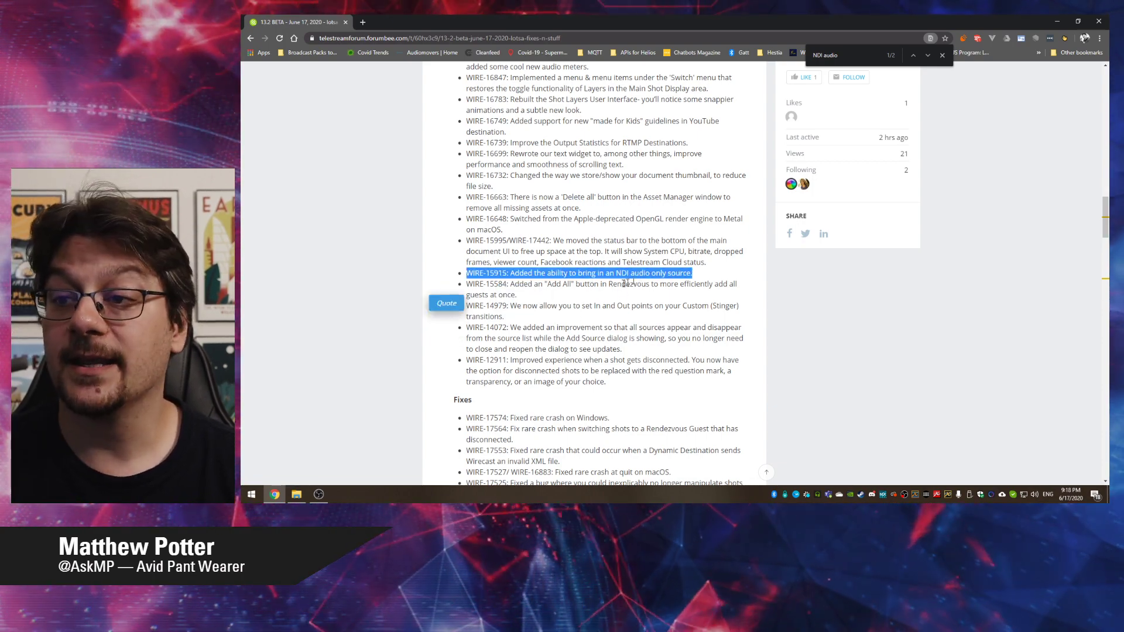
click(571, 276)
Review the New & Improved and Fixes lists, then highlight wording in the WIRE-17196 entry about NDI HX app audio timestamps
scroll(570, 275, up, 10)
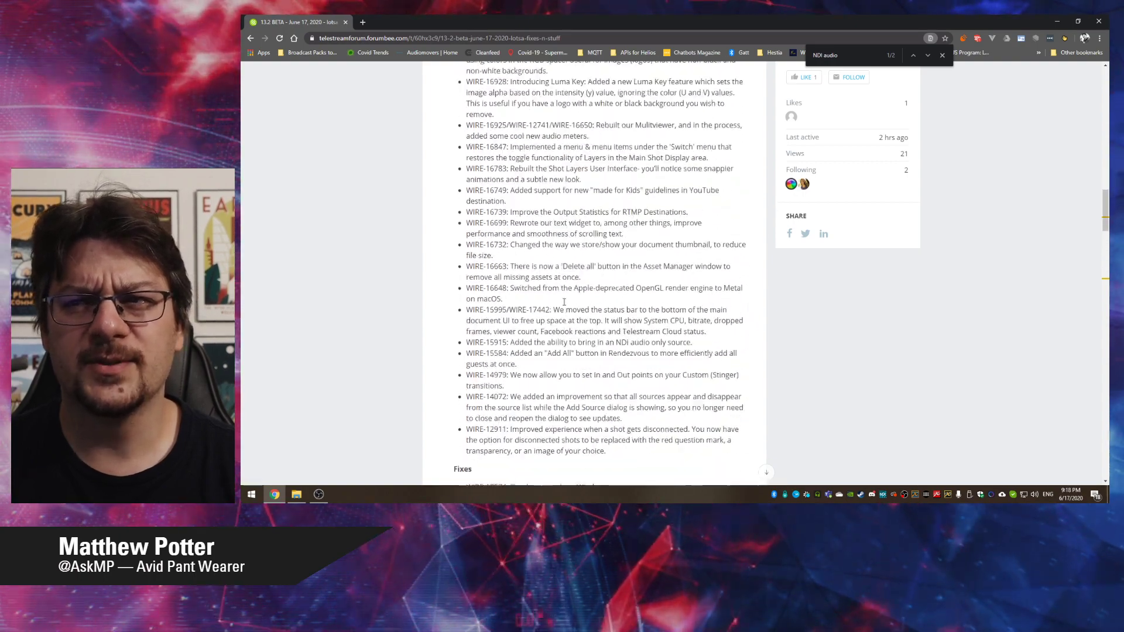
scroll(531, 213, up, 5)
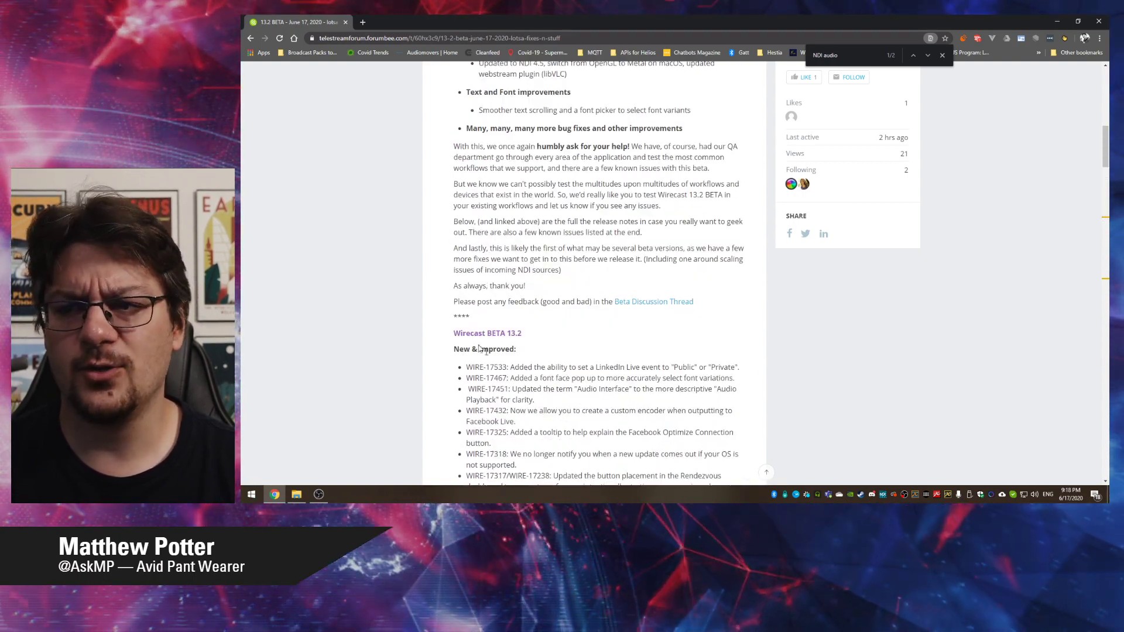
scroll(509, 364, down, 15)
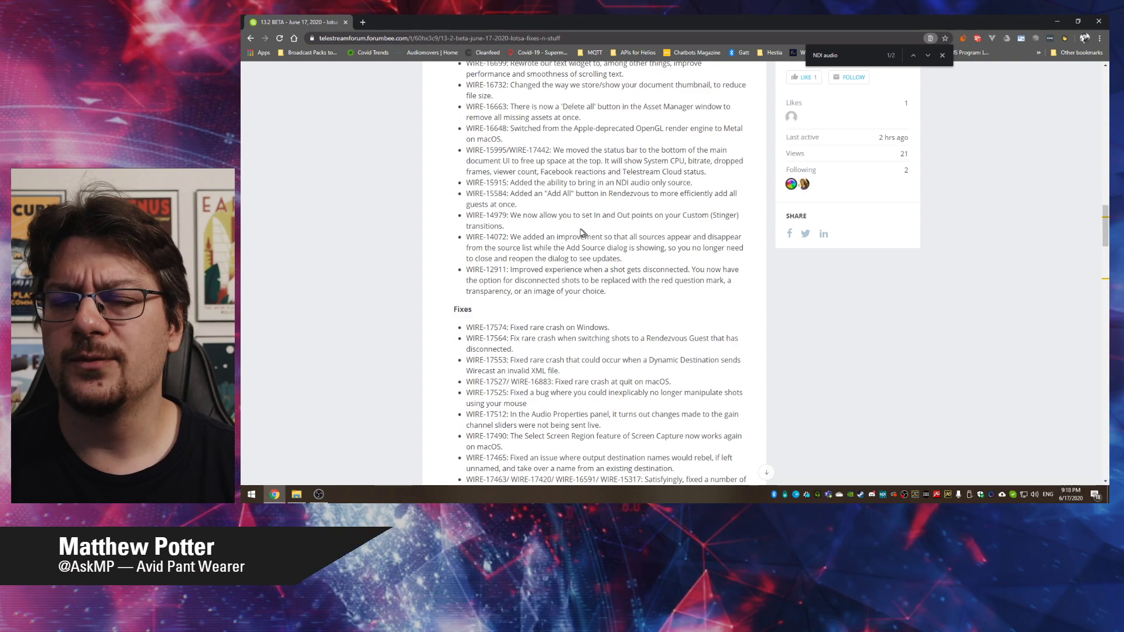
scroll(581, 246, down, 4)
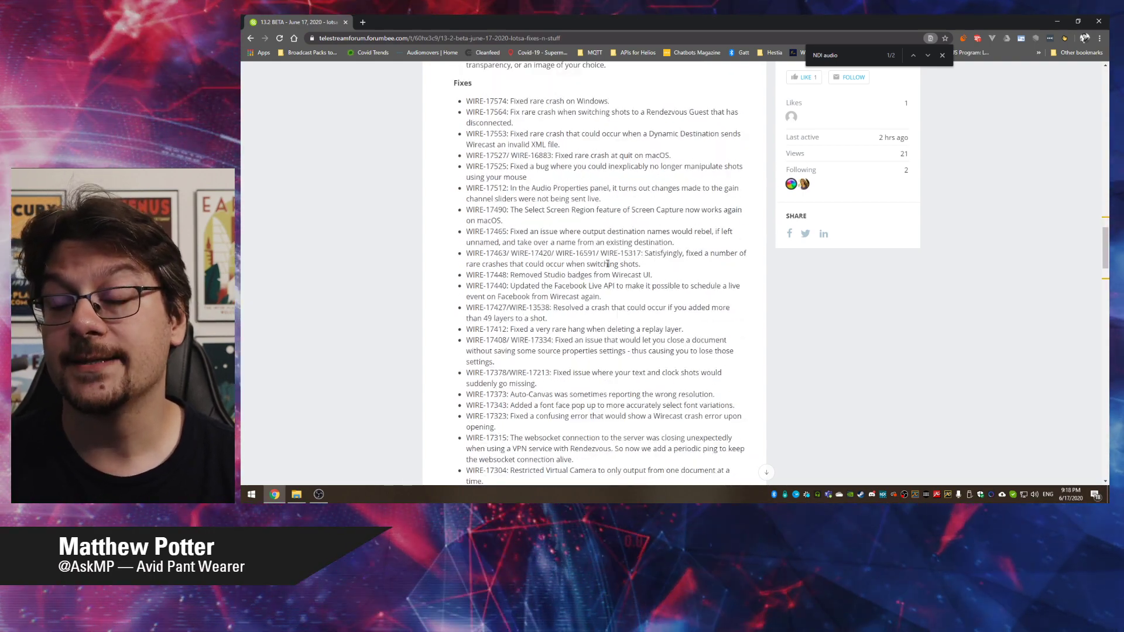
scroll(608, 264, down, 7)
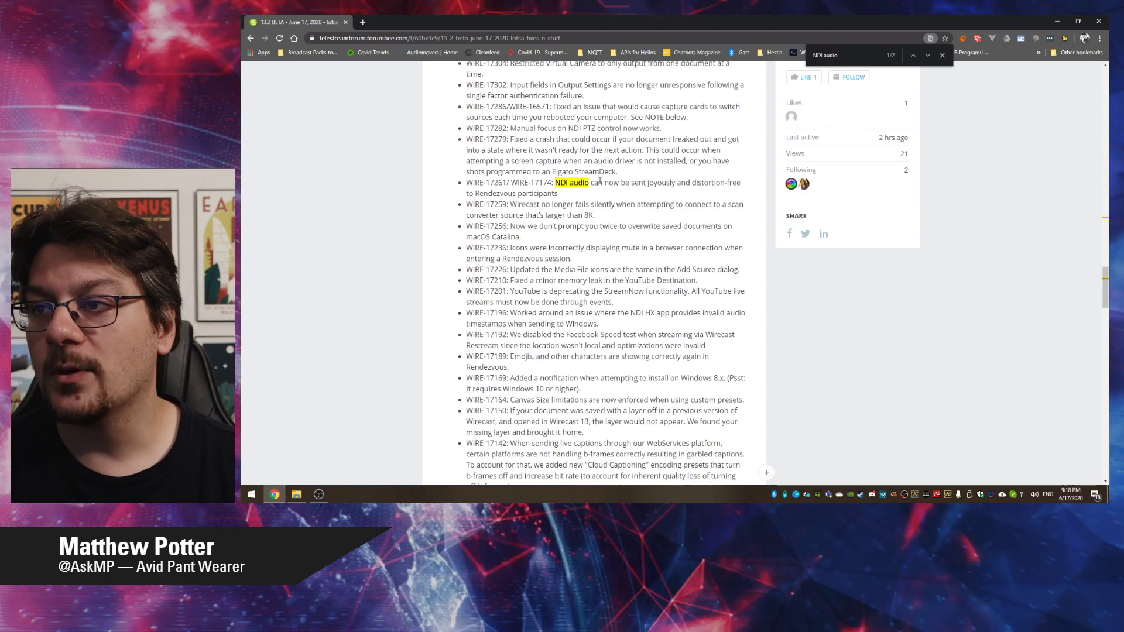
scroll(602, 175, down, 5)
scroll(624, 177, up, 3)
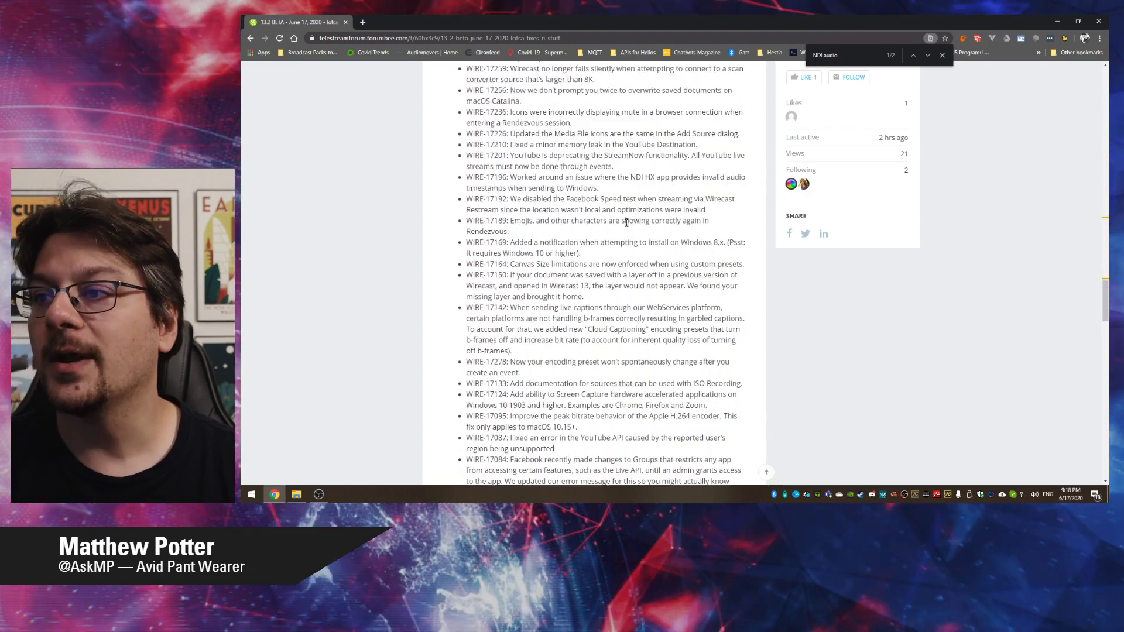
double_click(637, 178)
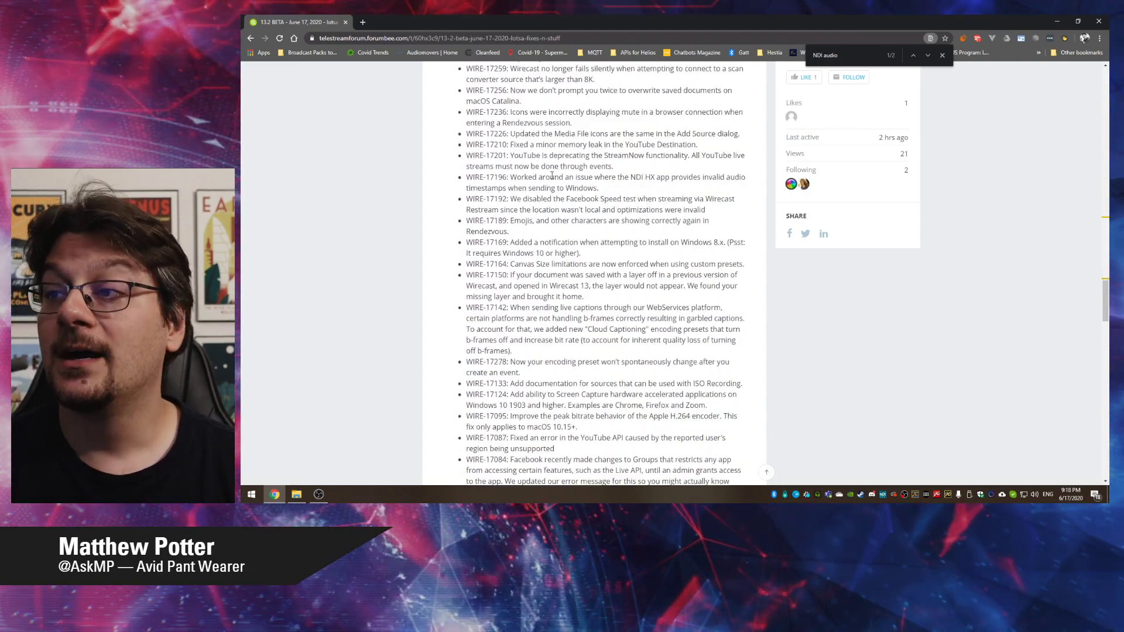
double_click(551, 178)
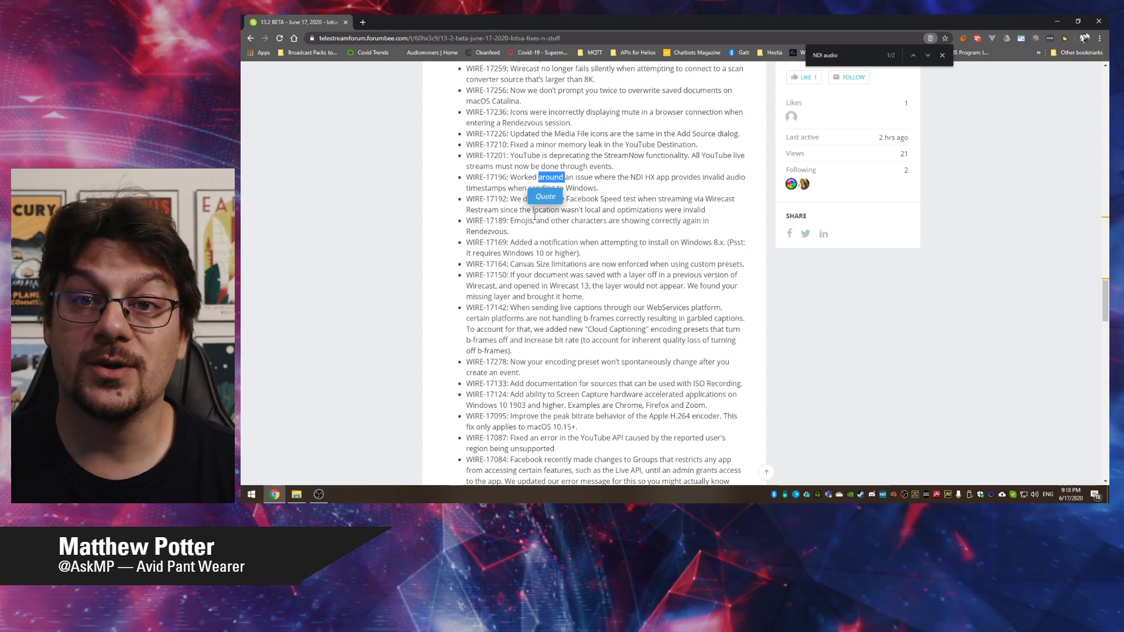
click(565, 273)
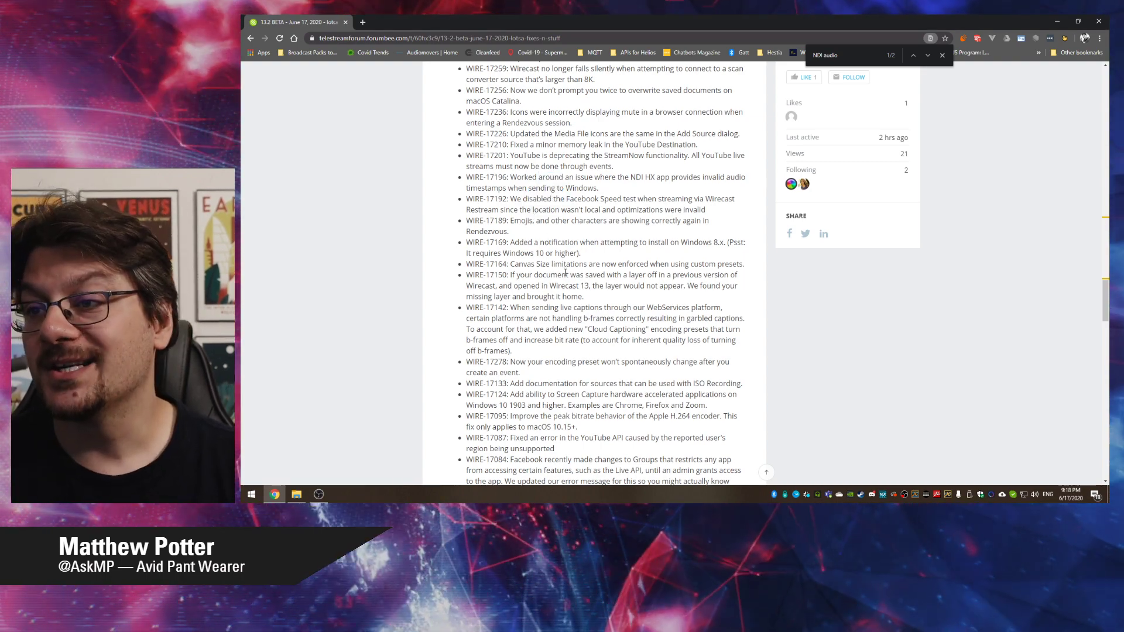
Highlight the WIRE-17164 entry about Canvas Size limitations with custom presets, then examine the fixes that follow it
triple_click(567, 262)
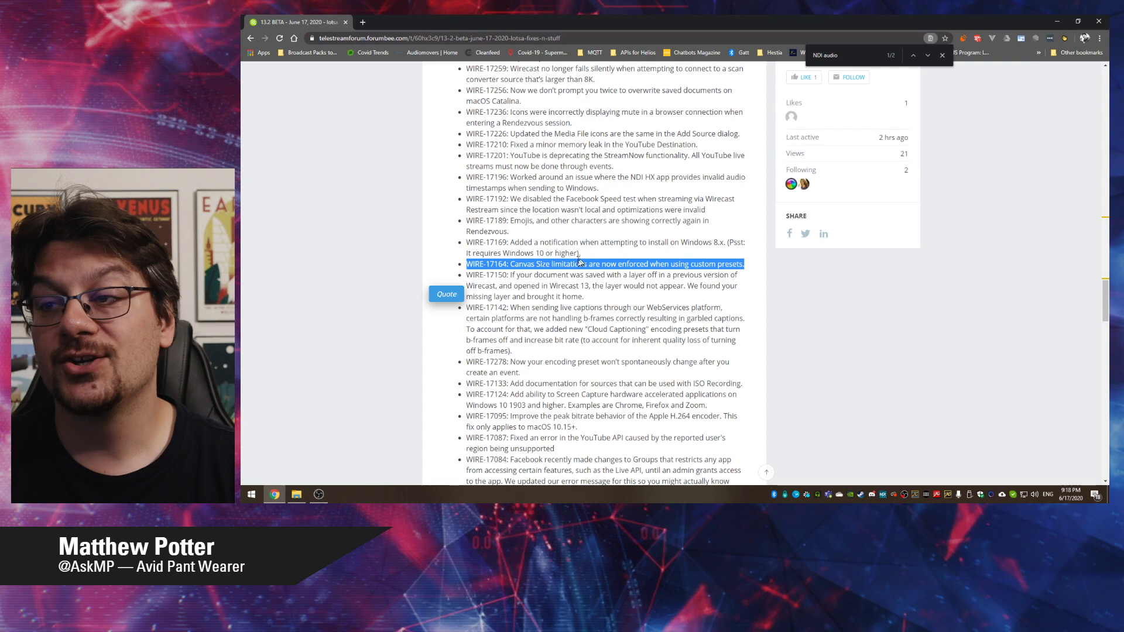
click(581, 258)
scroll(573, 269, down, 3)
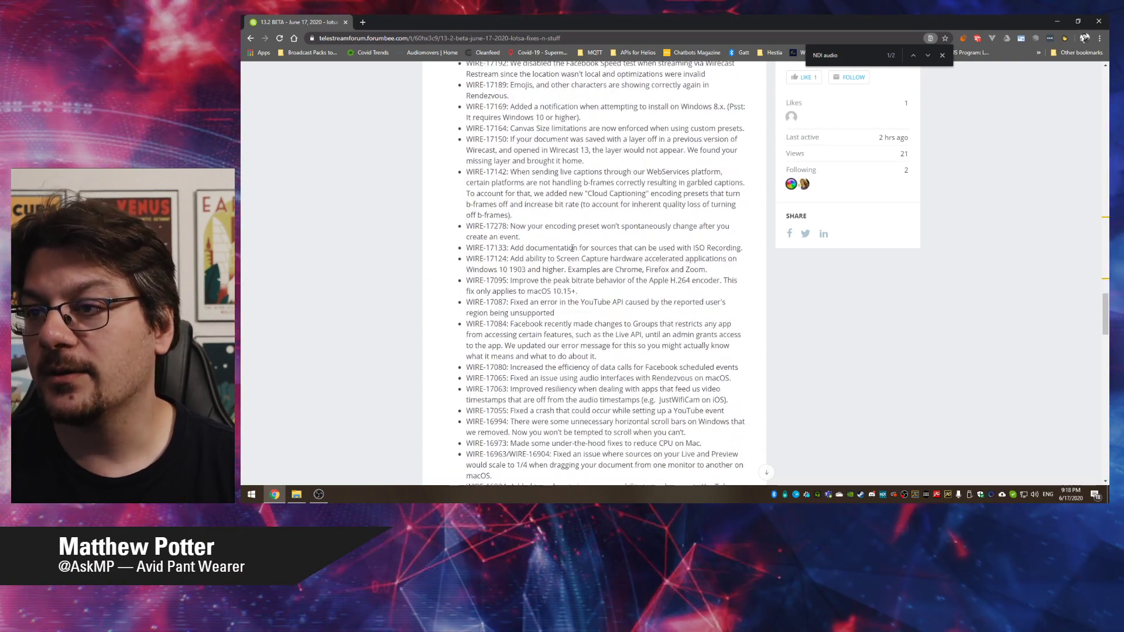
Examine the remaining Fixes entries from WIRE-17133 down to the Known Issues section
scroll(604, 301, down, 1)
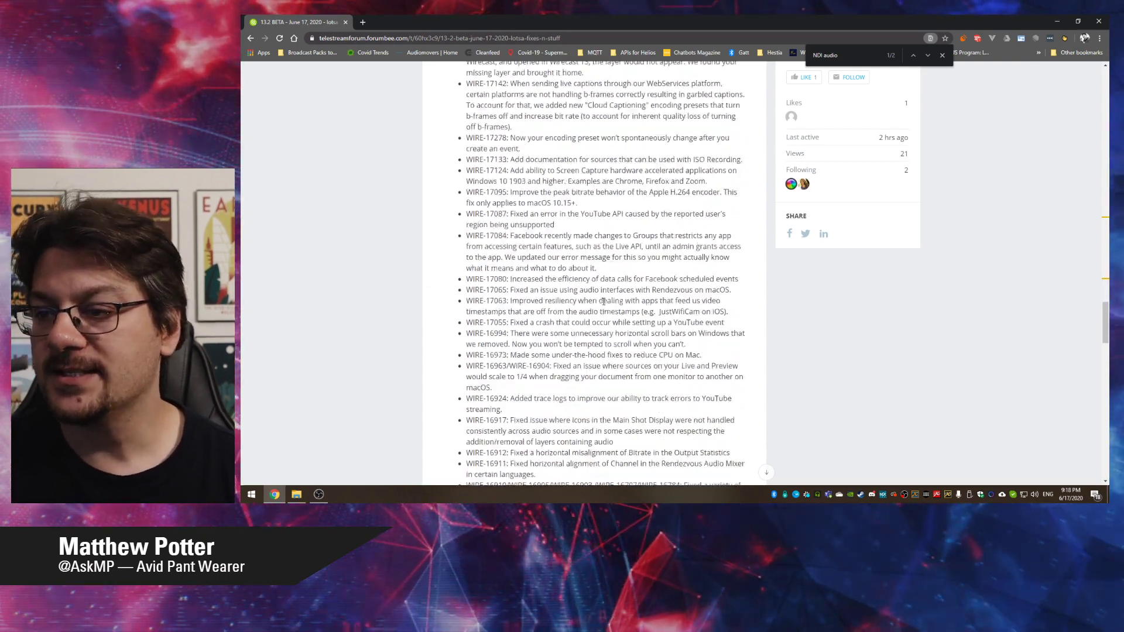
scroll(603, 301, down, 3)
double_click(679, 219)
scroll(566, 274, down, 3)
scroll(566, 275, up, 1)
click(566, 275)
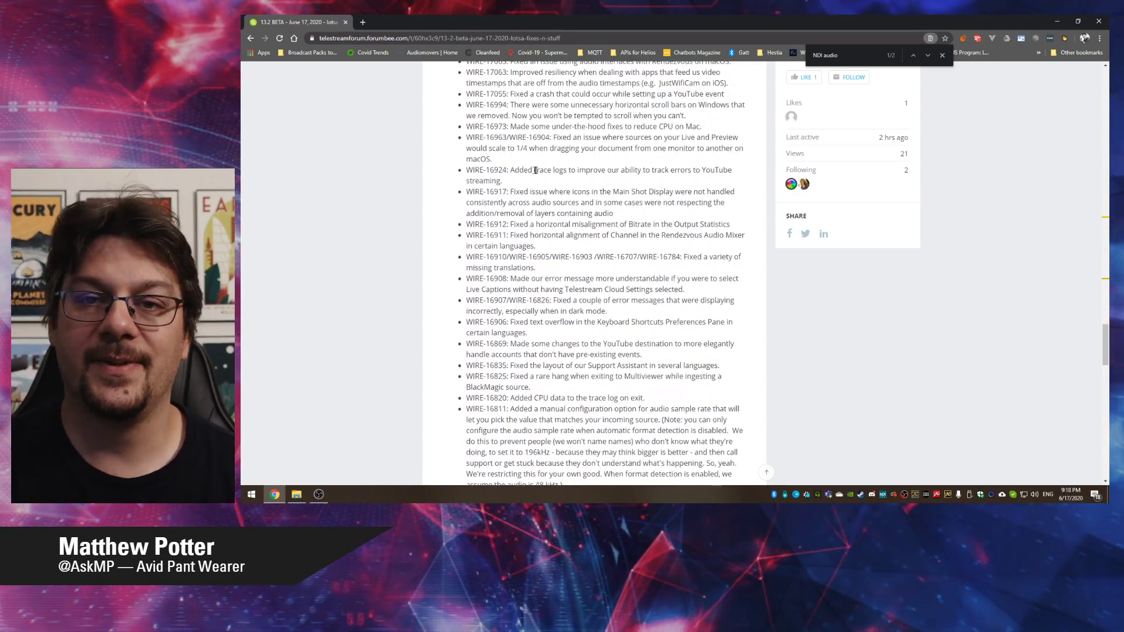
scroll(605, 205, down, 15)
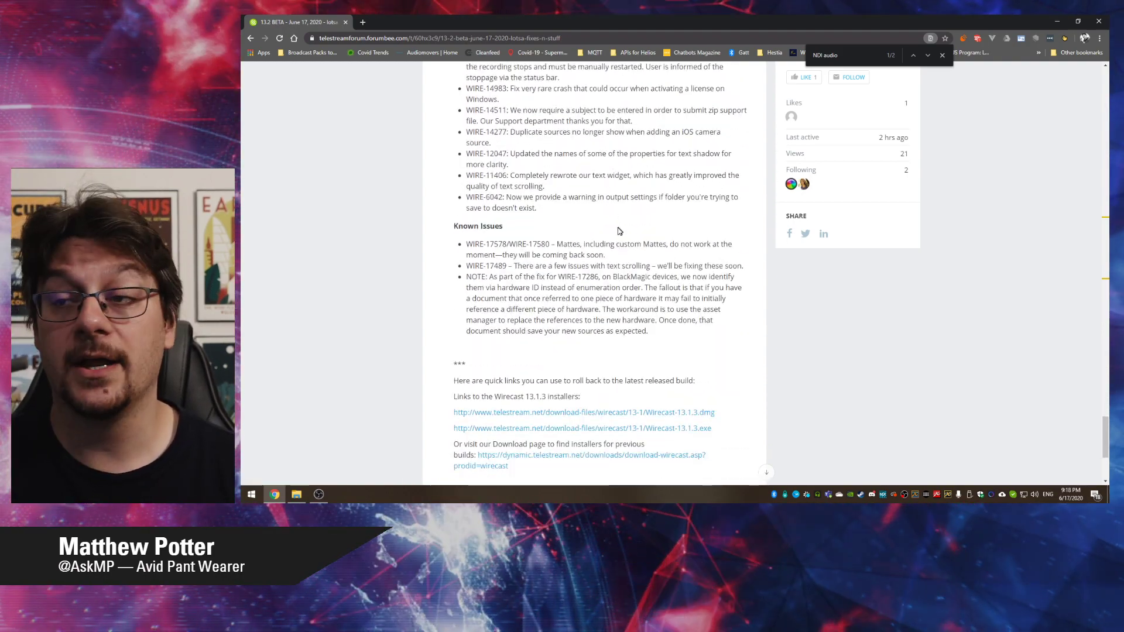
Highlight the Known Issues entries, clear the highlight and look back over the last fixes
scroll(618, 231, up, 2)
drag(667, 429, 467, 332)
click(592, 377)
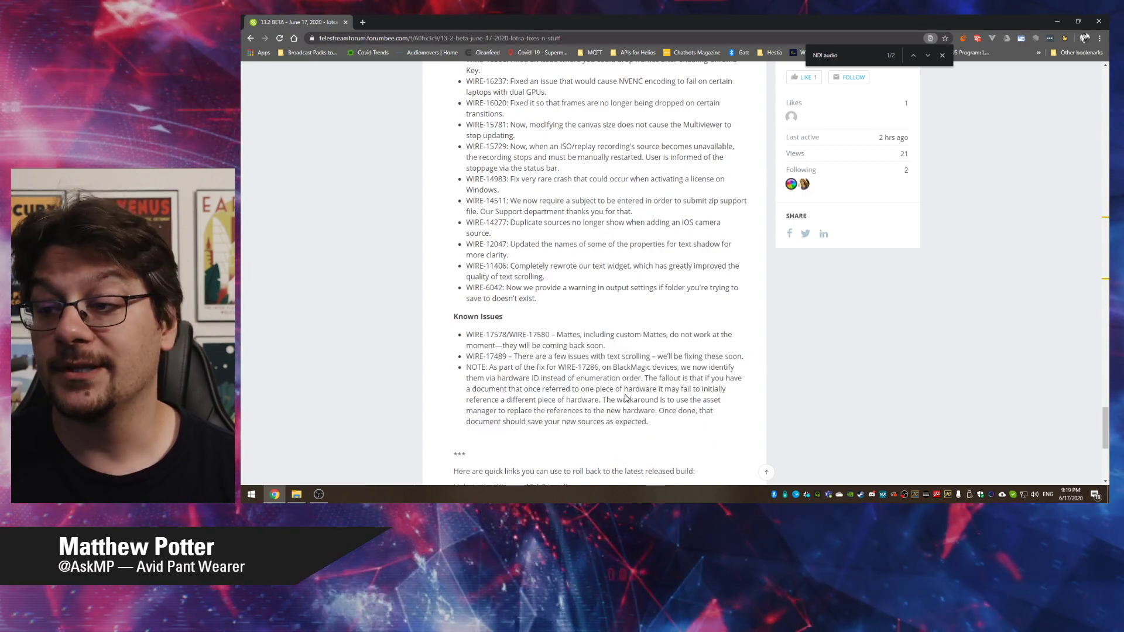
scroll(592, 377, up, 2)
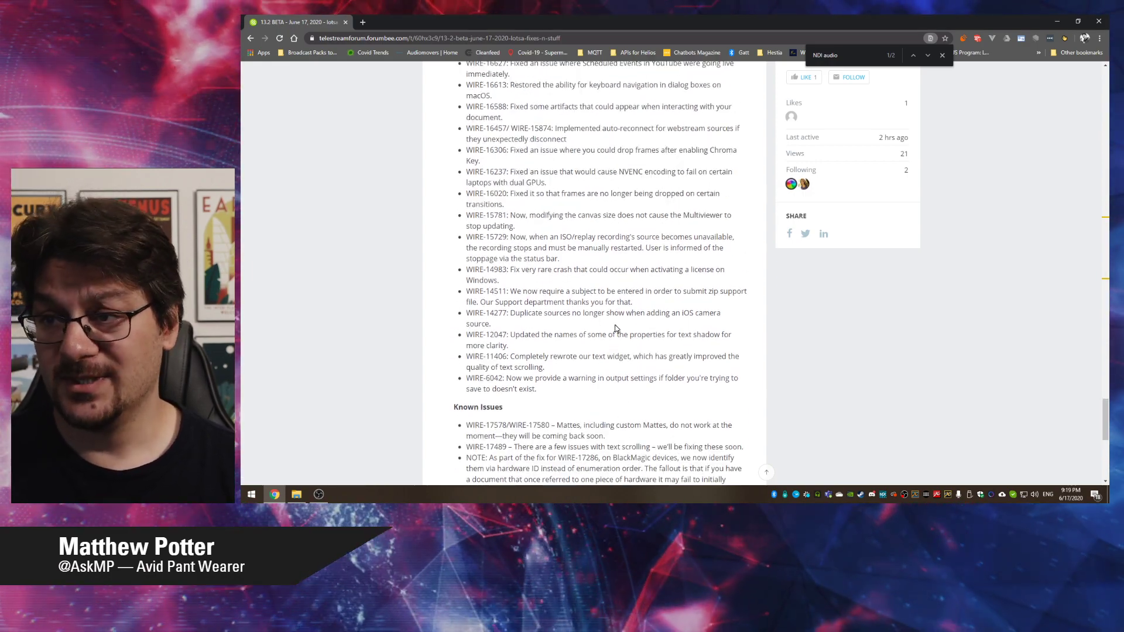
Launch Wirecast from Windows and create an empty document
key(alt+Tab)
click(488, 231)
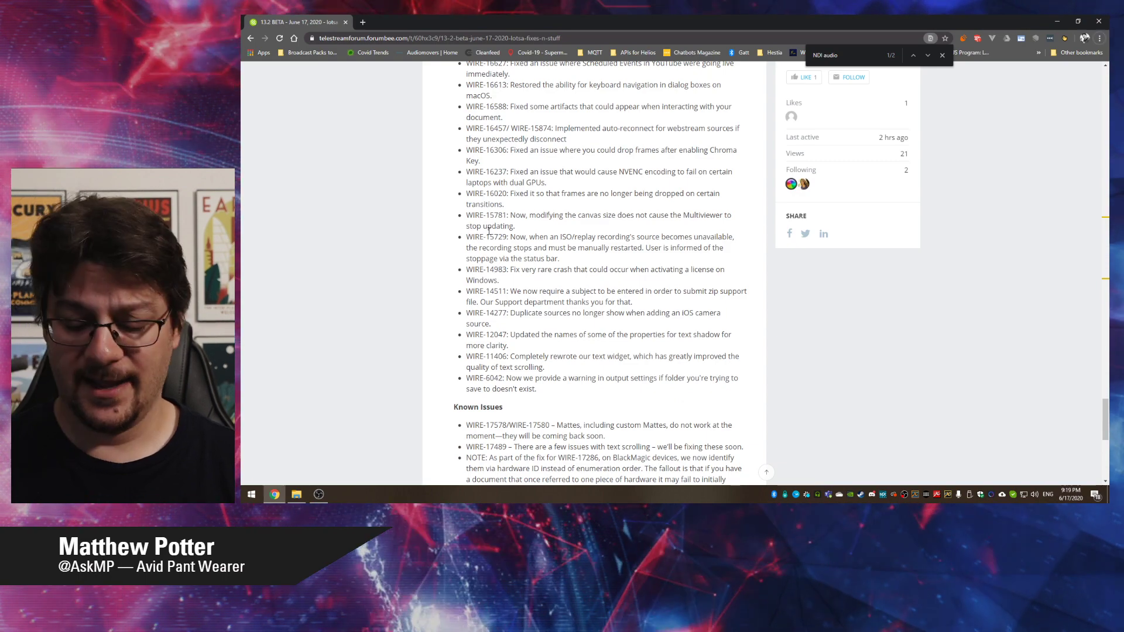
key(super)
text(wire)
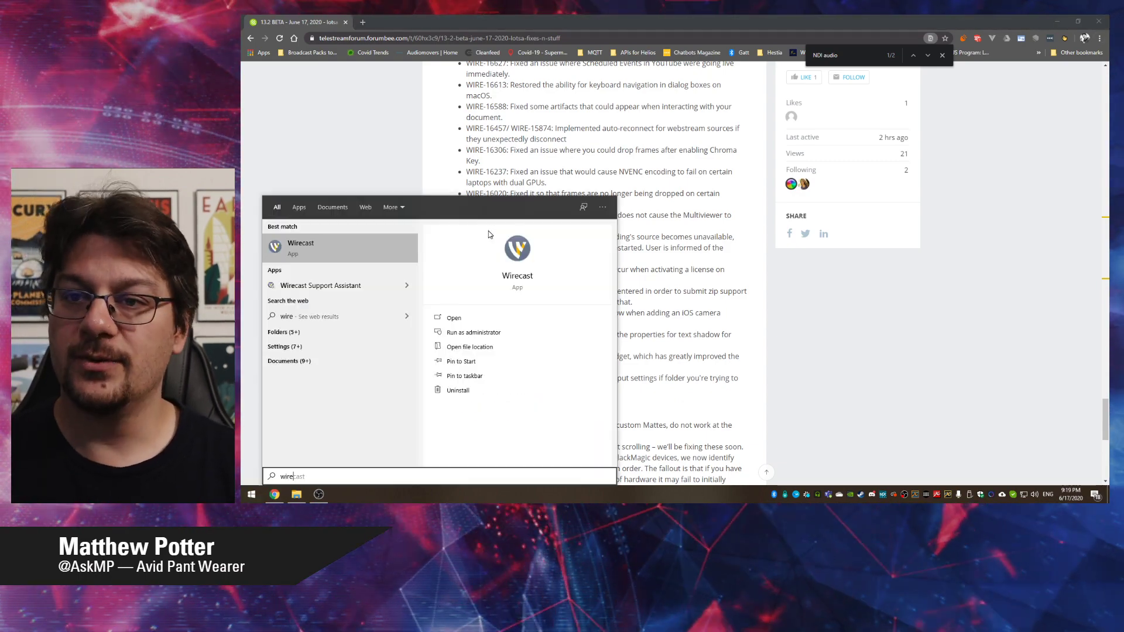
key(Return)
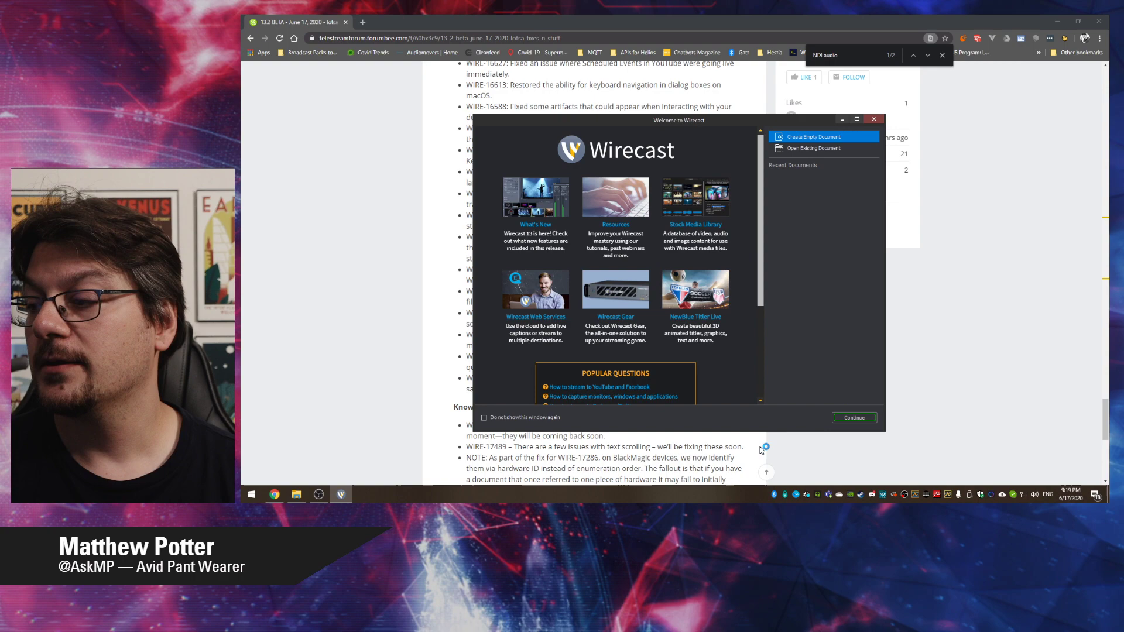
click(857, 417)
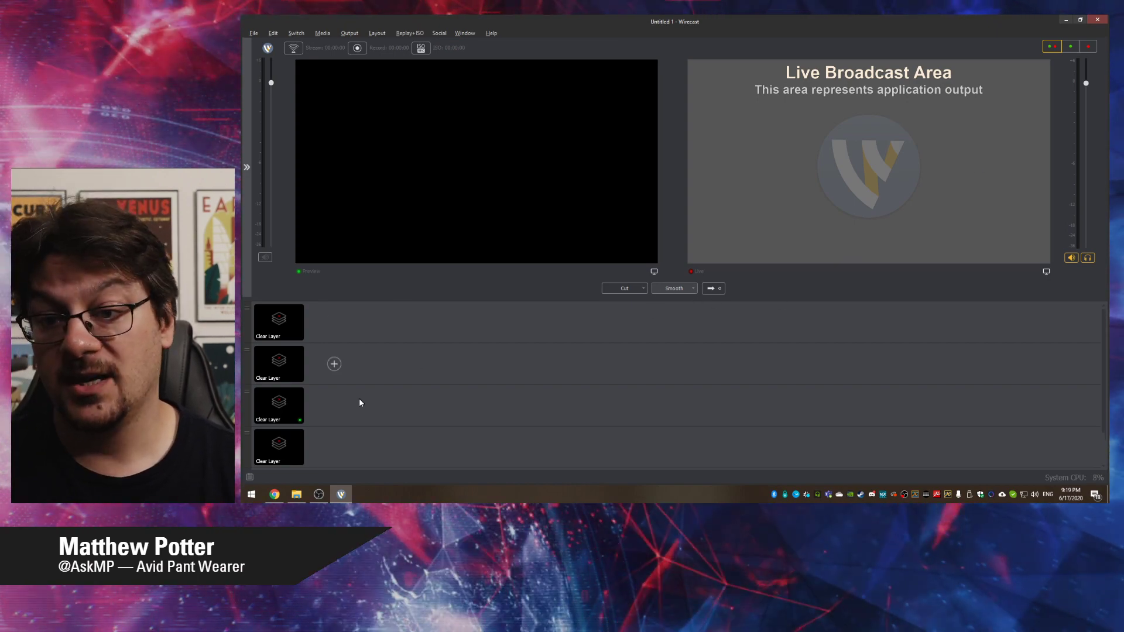
Enlarge the shot layers area by shrinking the preview and live area until all five layers fit
drag(514, 301, 514, 264)
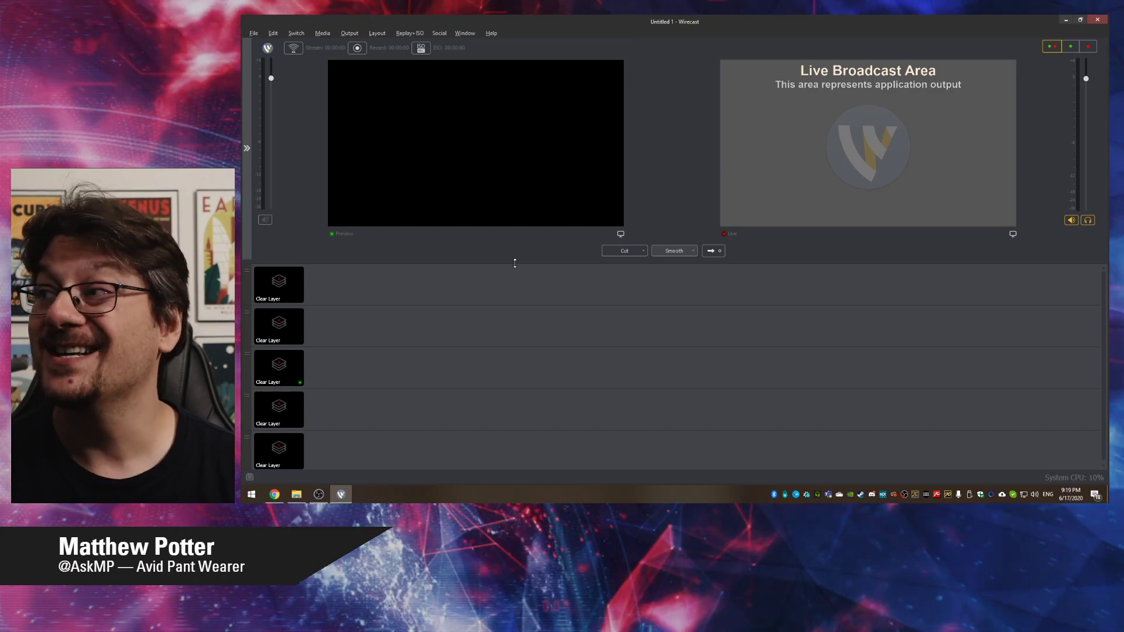
drag(515, 263, 515, 302)
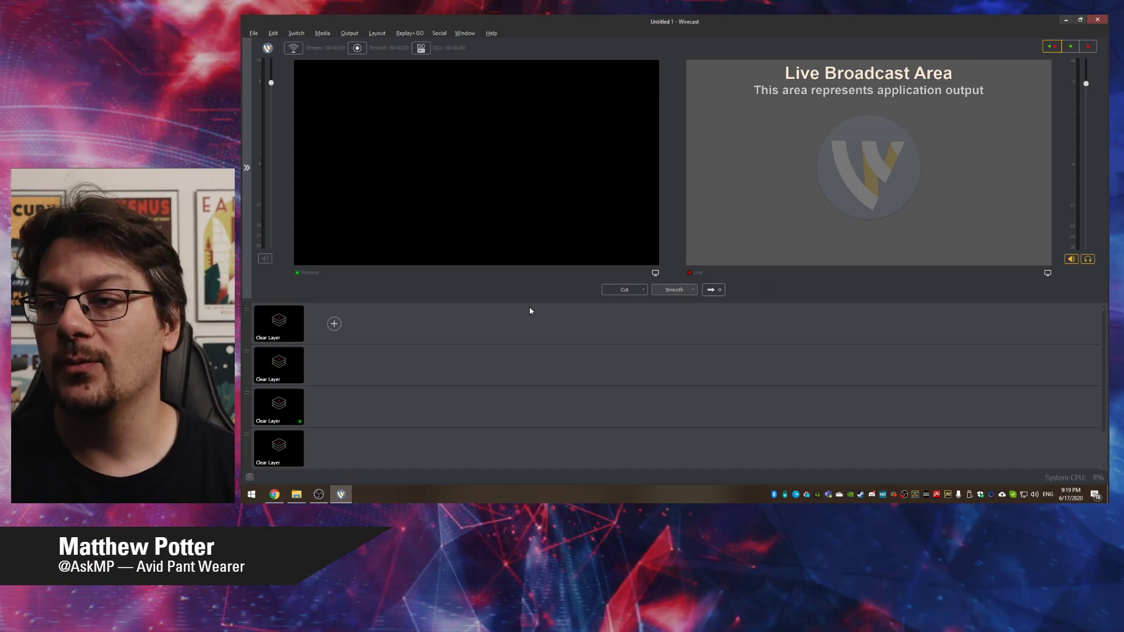
drag(529, 302, 533, 261)
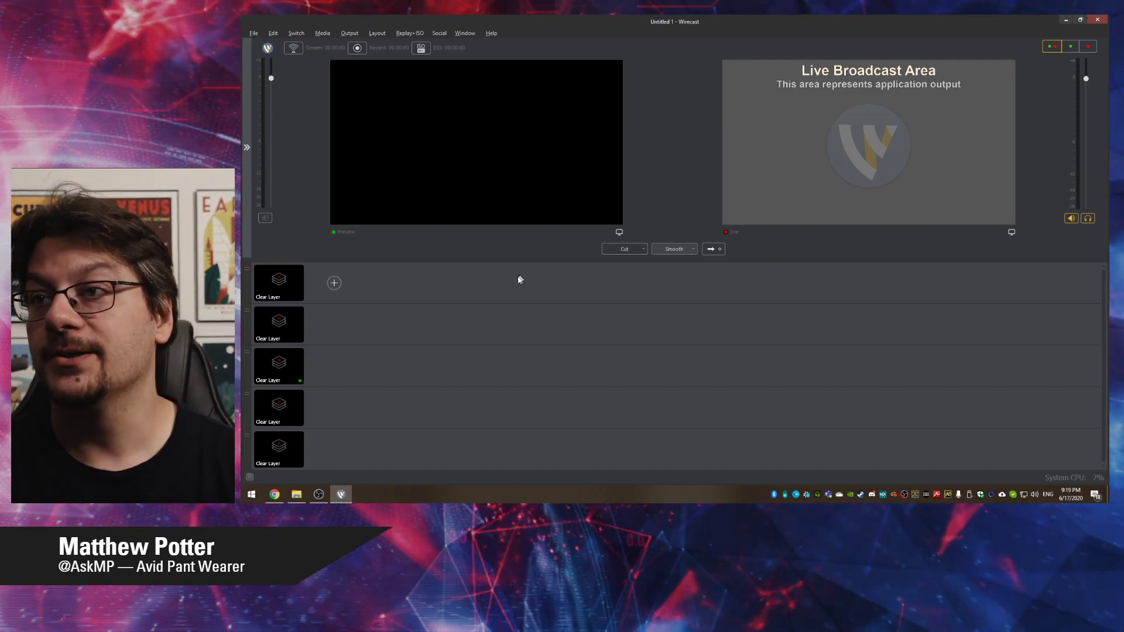
Add the Game Capture HD60 S (Video) (#01) video capture source to the first layer and show its Shot Layer Properties
click(331, 287)
mouse_move(366, 292)
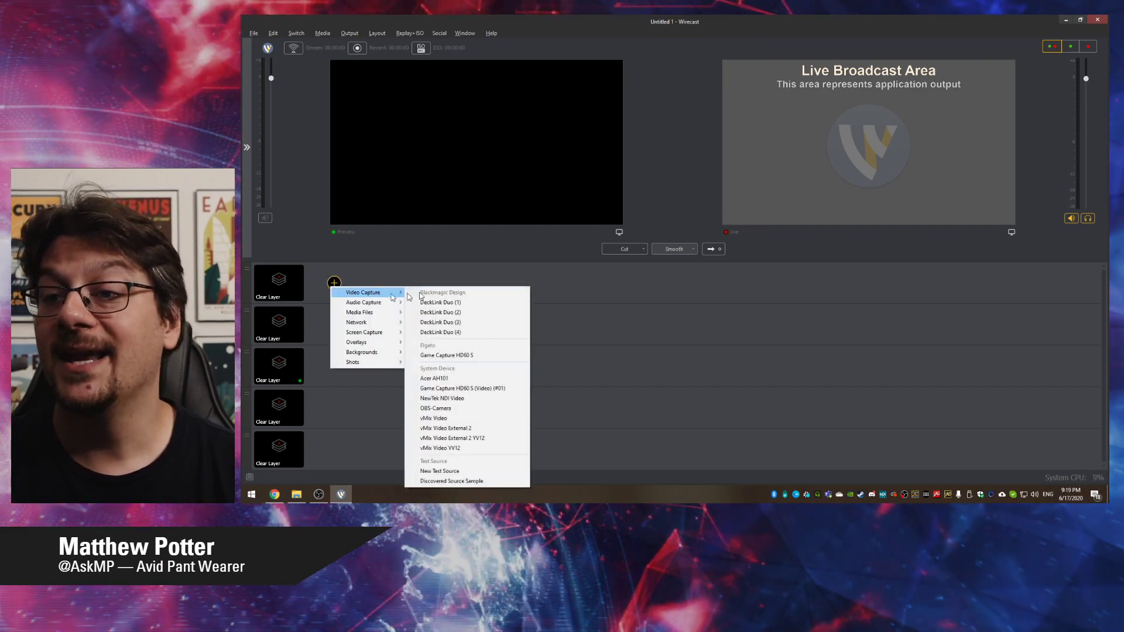
click(445, 389)
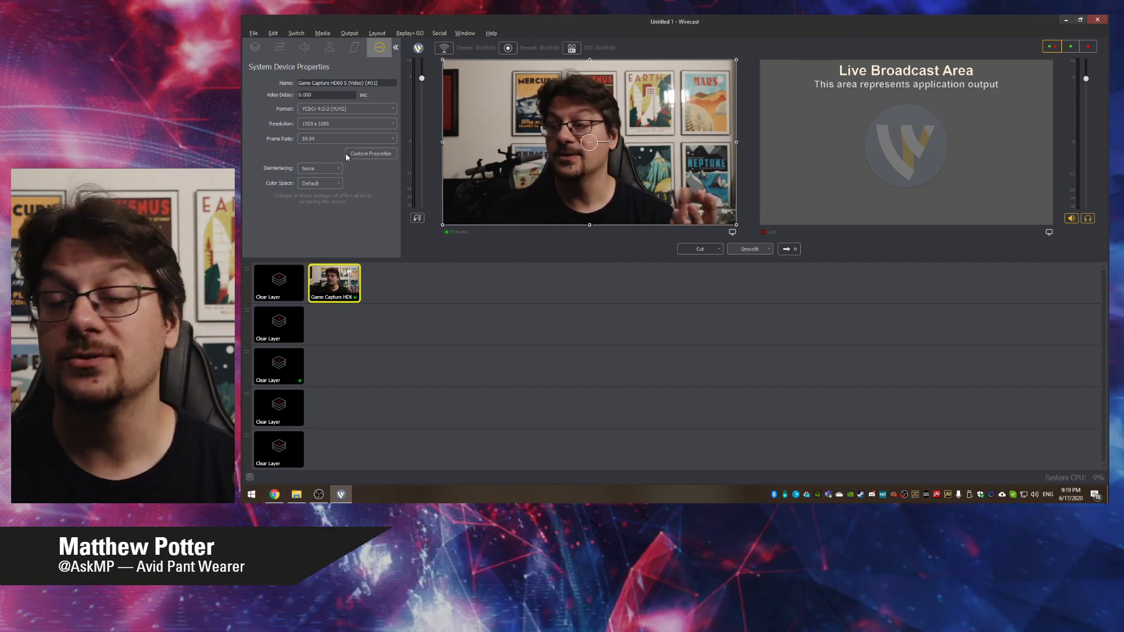
click(280, 48)
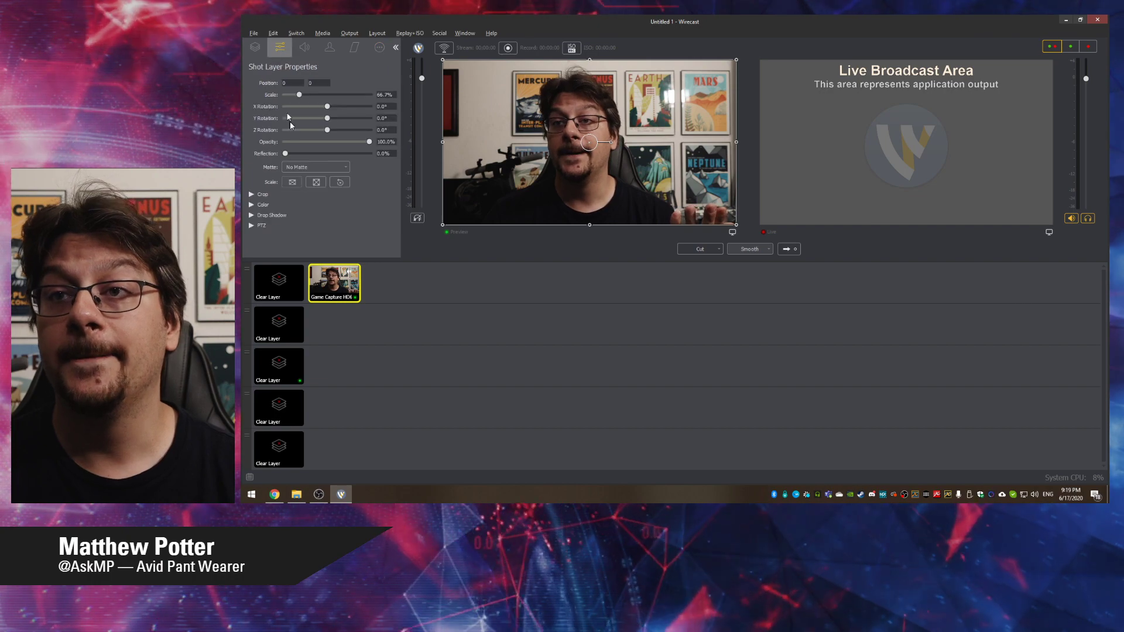
Review the Canvas Size presets and set the canvas to 1080p (1920x1080)
click(349, 34)
mouse_move(385, 115)
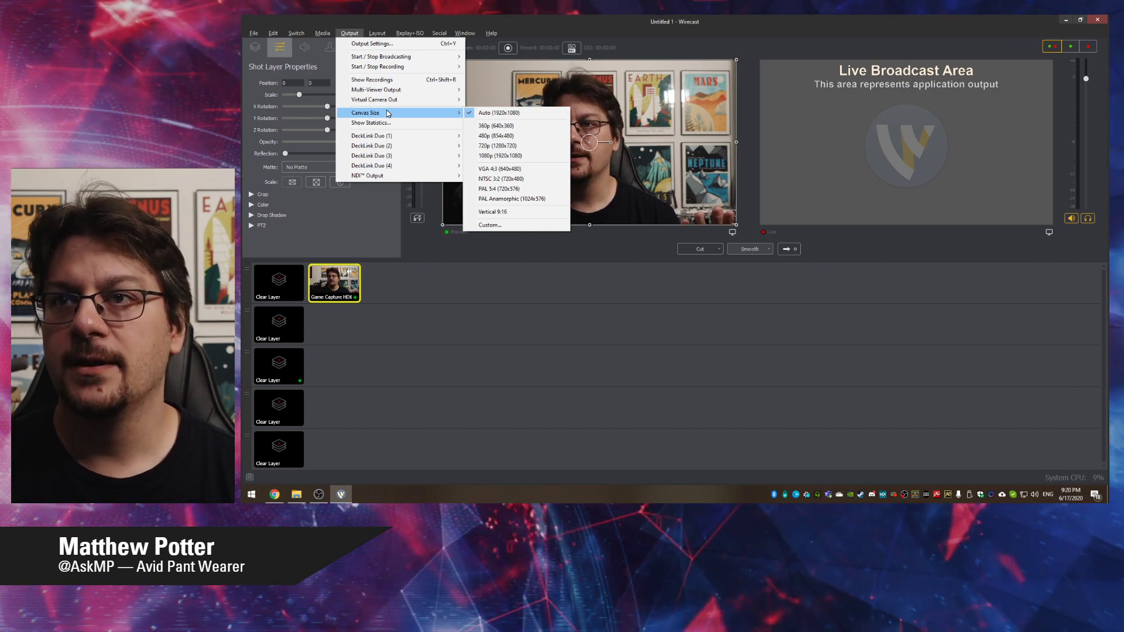
click(315, 69)
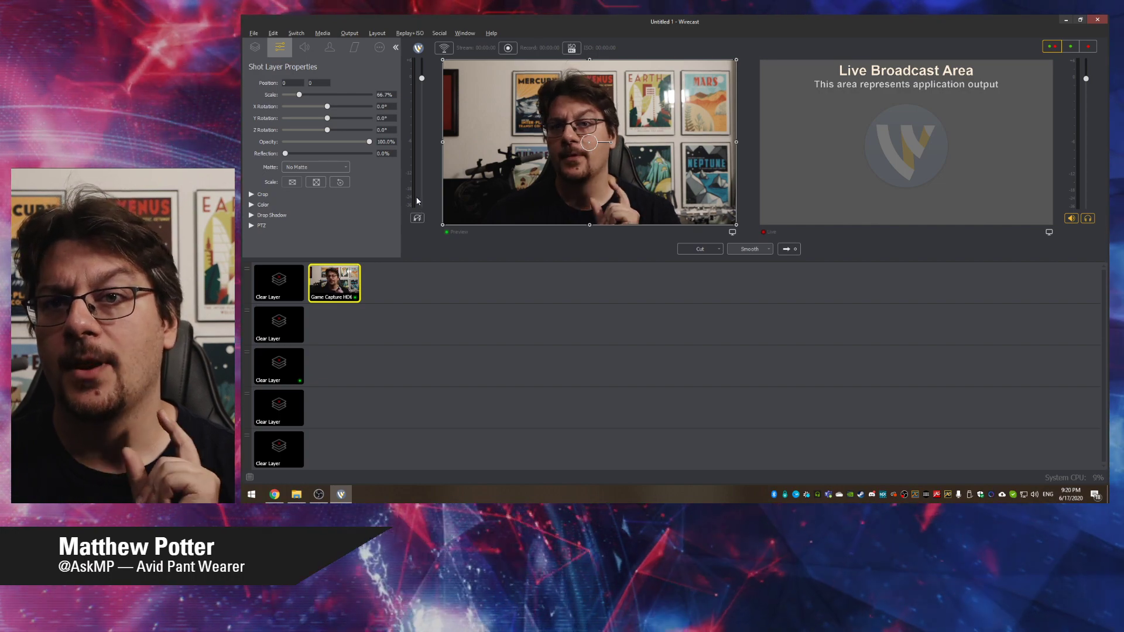
click(350, 33)
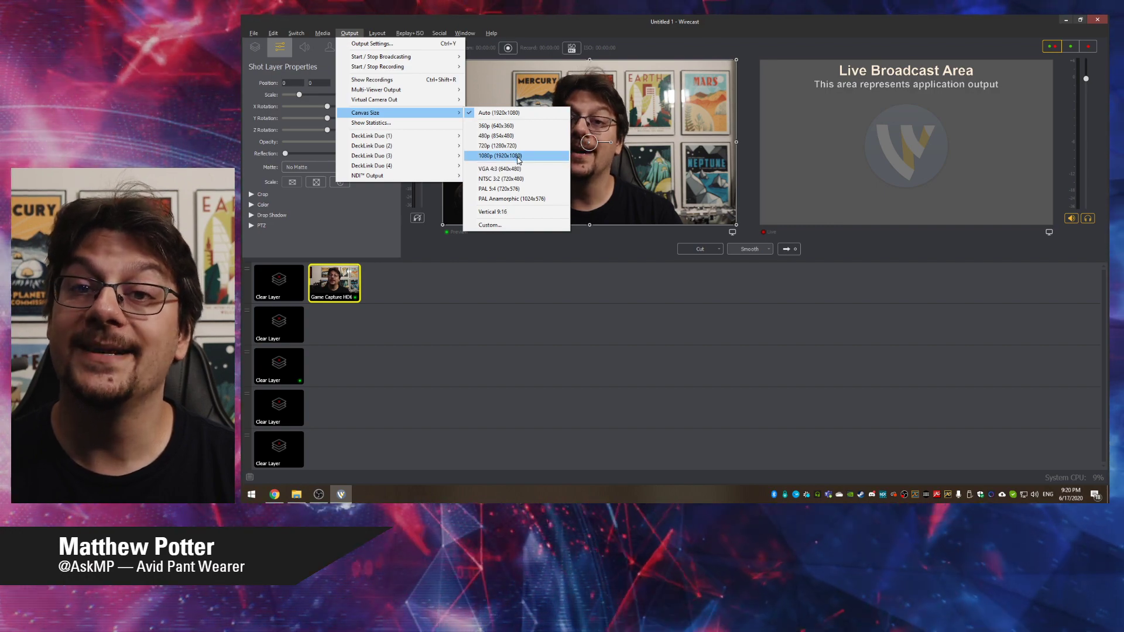
click(518, 157)
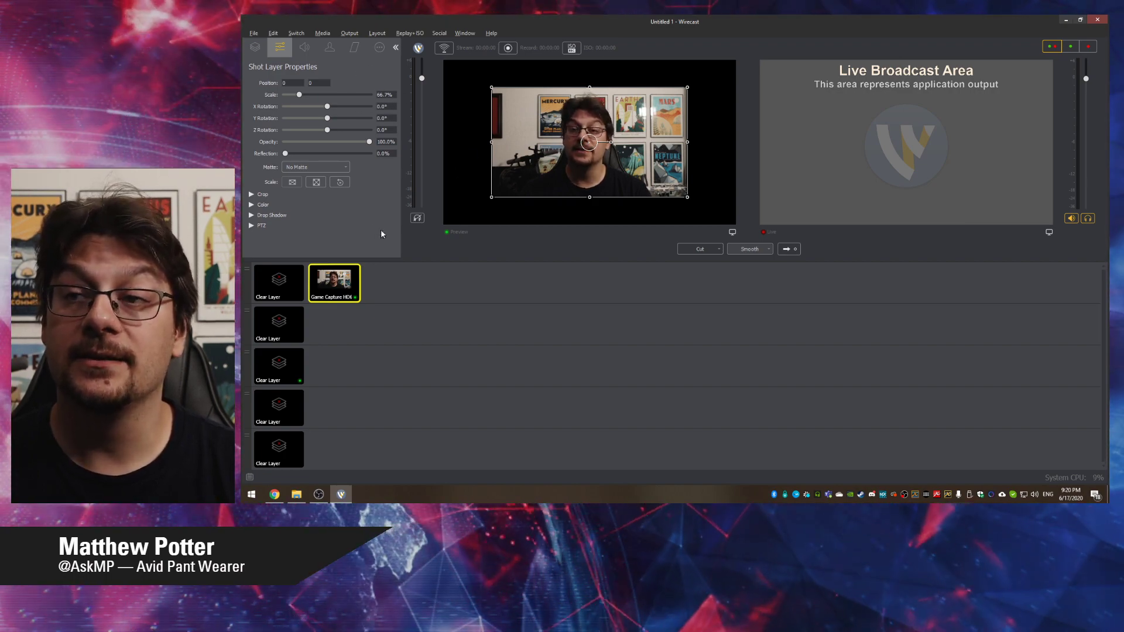
Switch to the release notes in Chrome and search the page for "canvas"
key(alt+Tab)
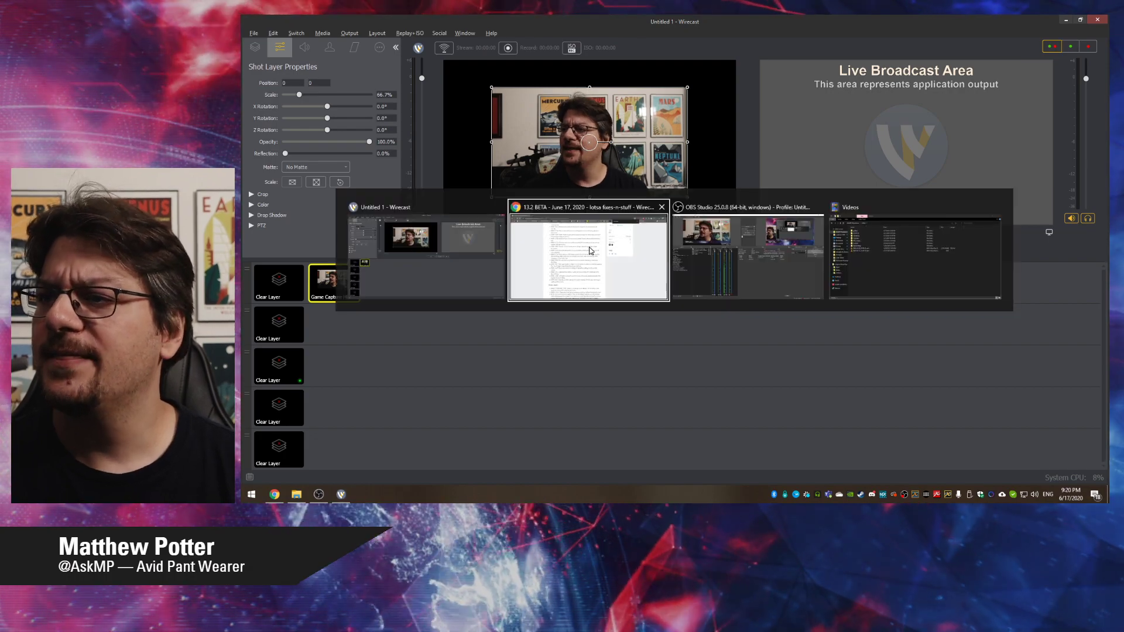
key(ctrl+f)
text(canvas)
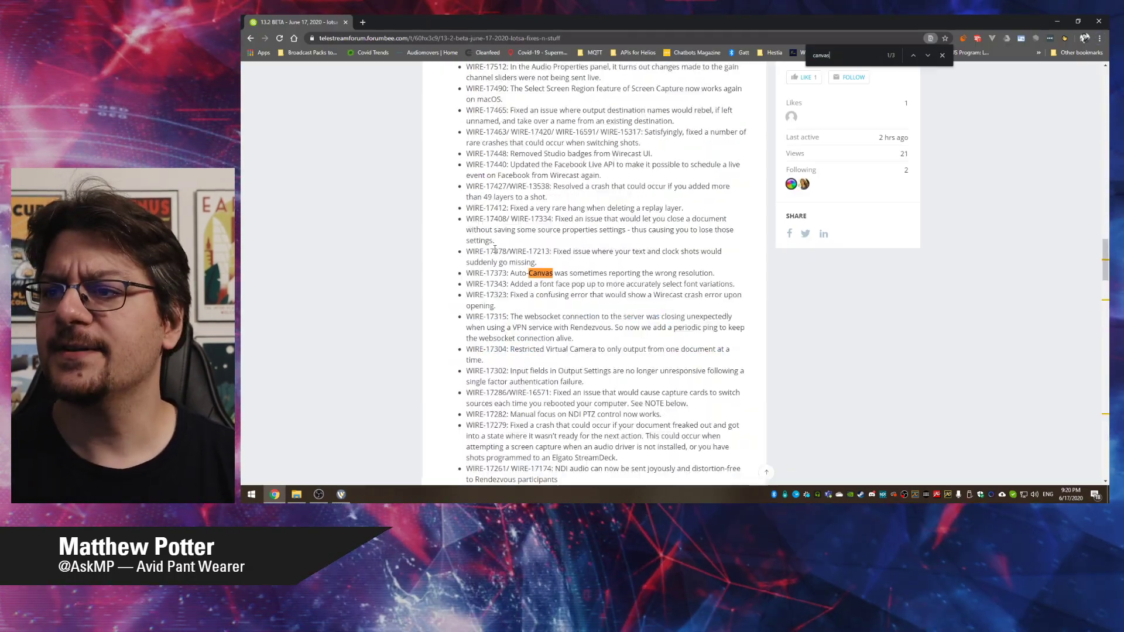
Highlight the WIRE-17373 entry about Auto-Canvas reporting the wrong resolution
double_click(623, 273)
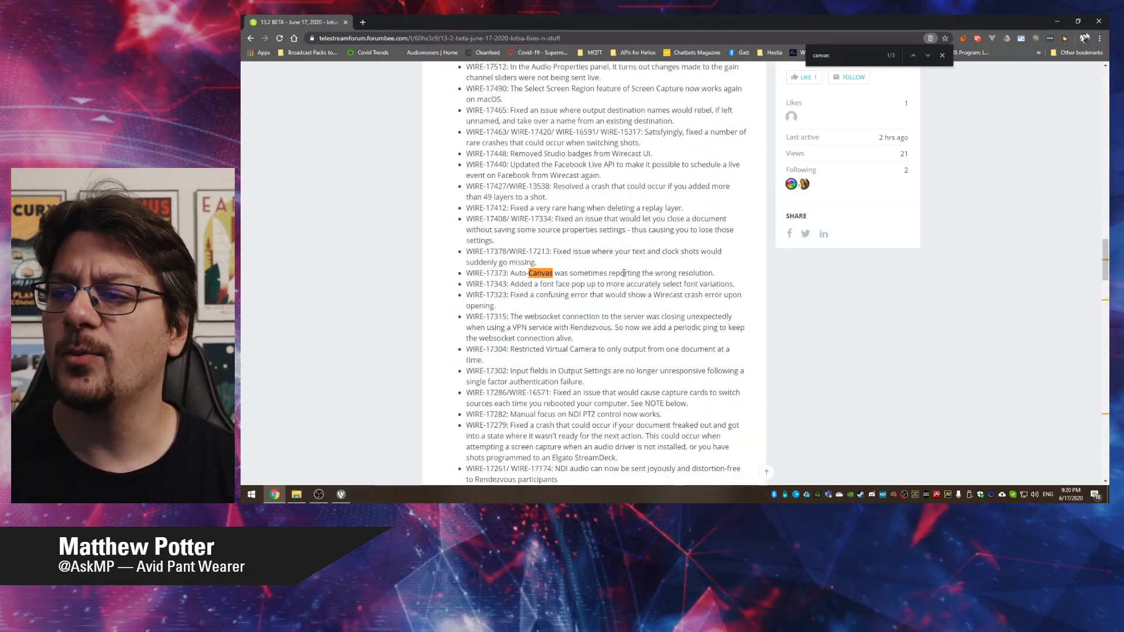
click(578, 365)
scroll(559, 343, up, 1)
scroll(559, 343, up, 5)
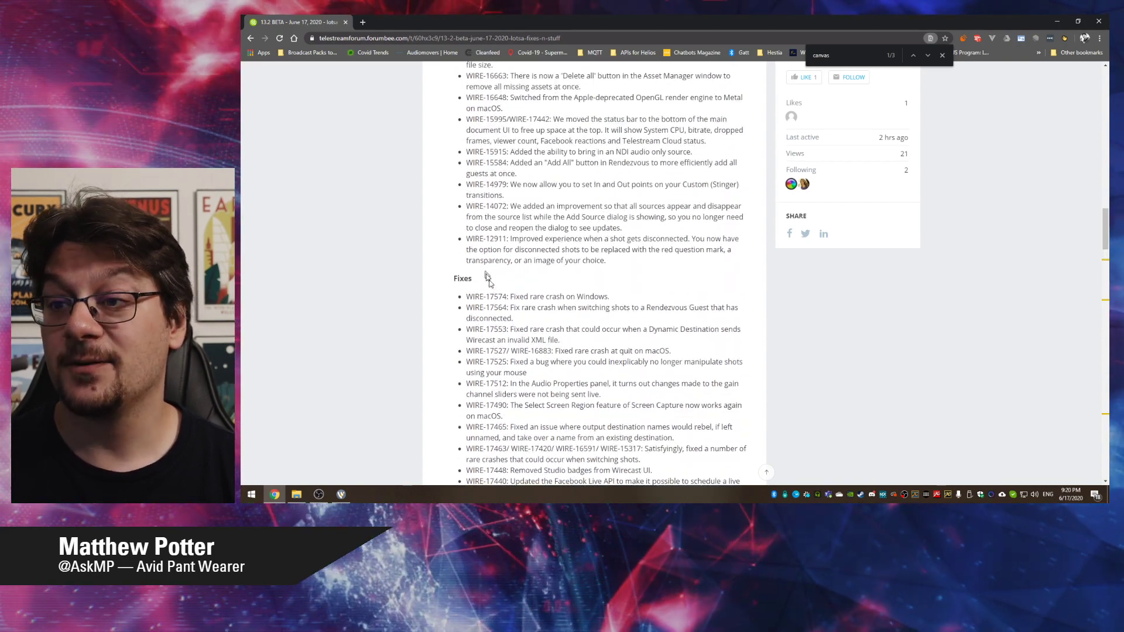
scroll(484, 268, down, 5)
triple_click(497, 321)
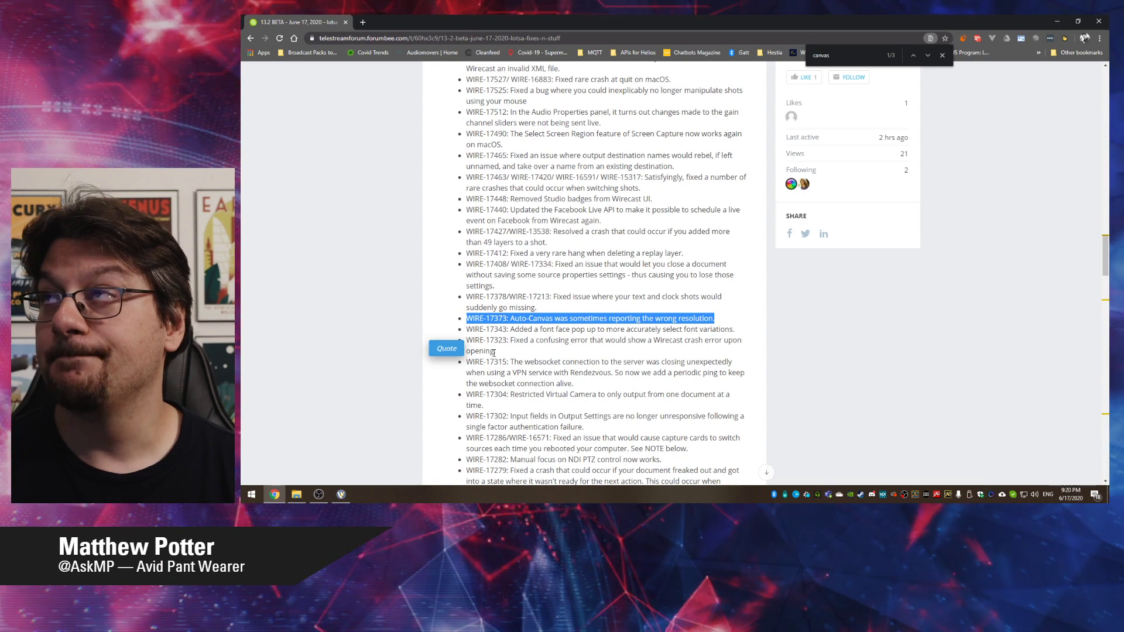
Switch to Wirecast and close it without saving the document
key(alt+Tab)
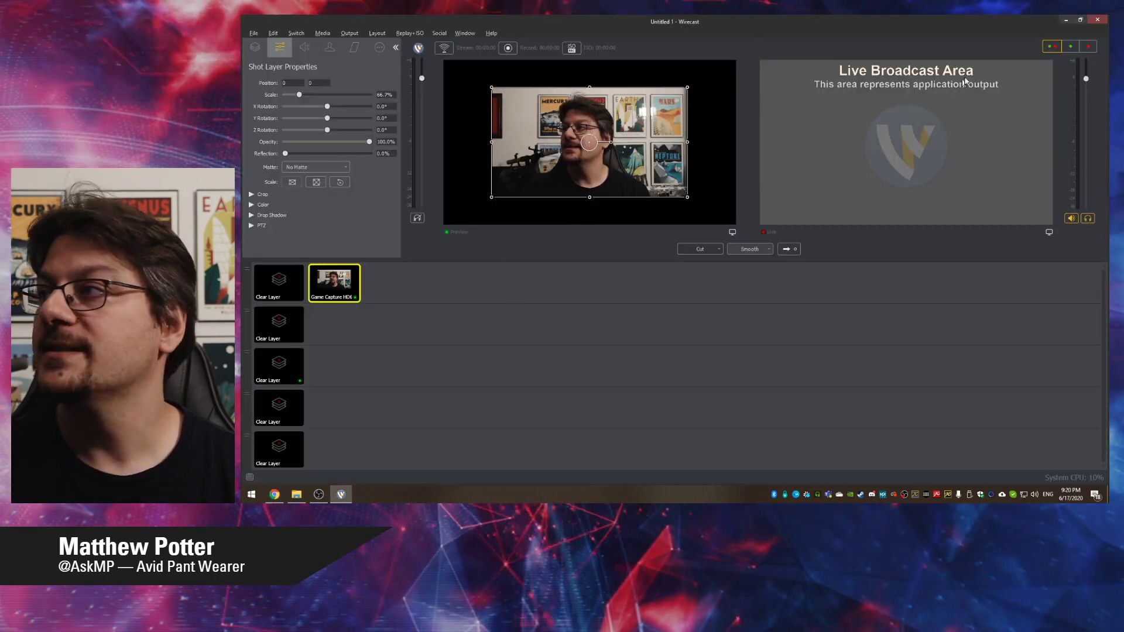
click(1097, 20)
click(740, 287)
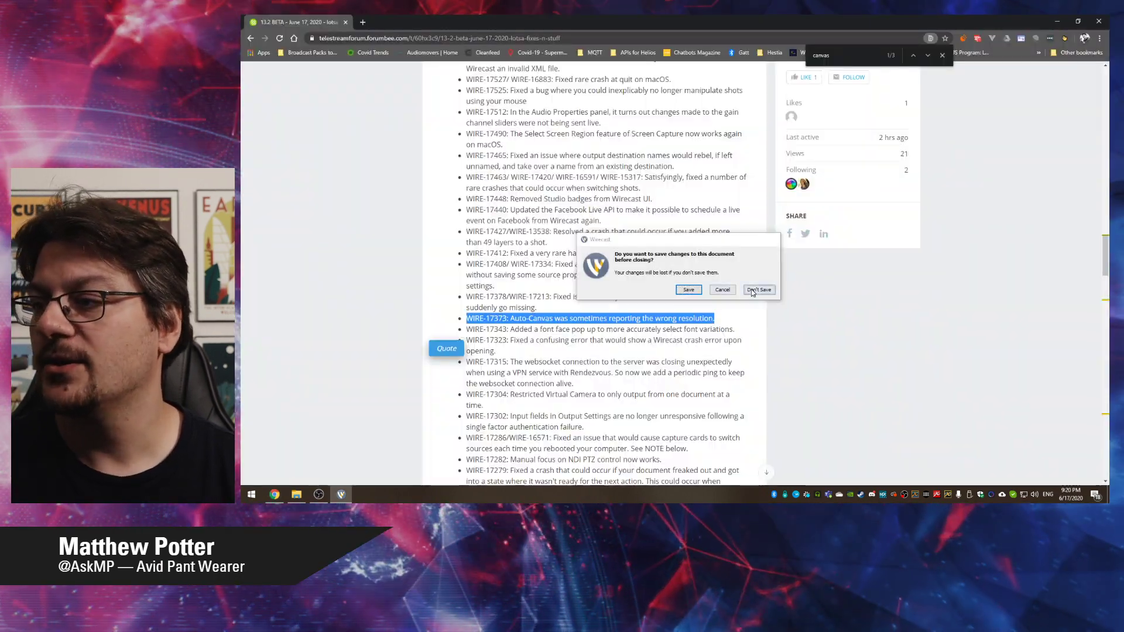
Try twice to relaunch Wirecast from Windows, dismissing the warning each time
key(super)
text(wirecast)
key(Return)
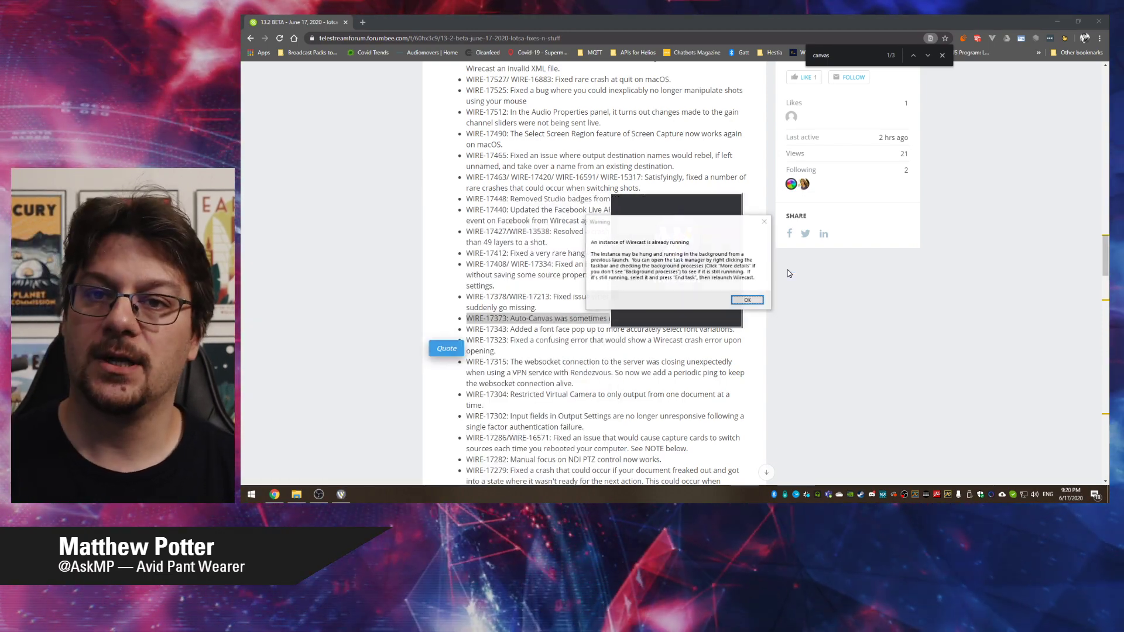
click(741, 301)
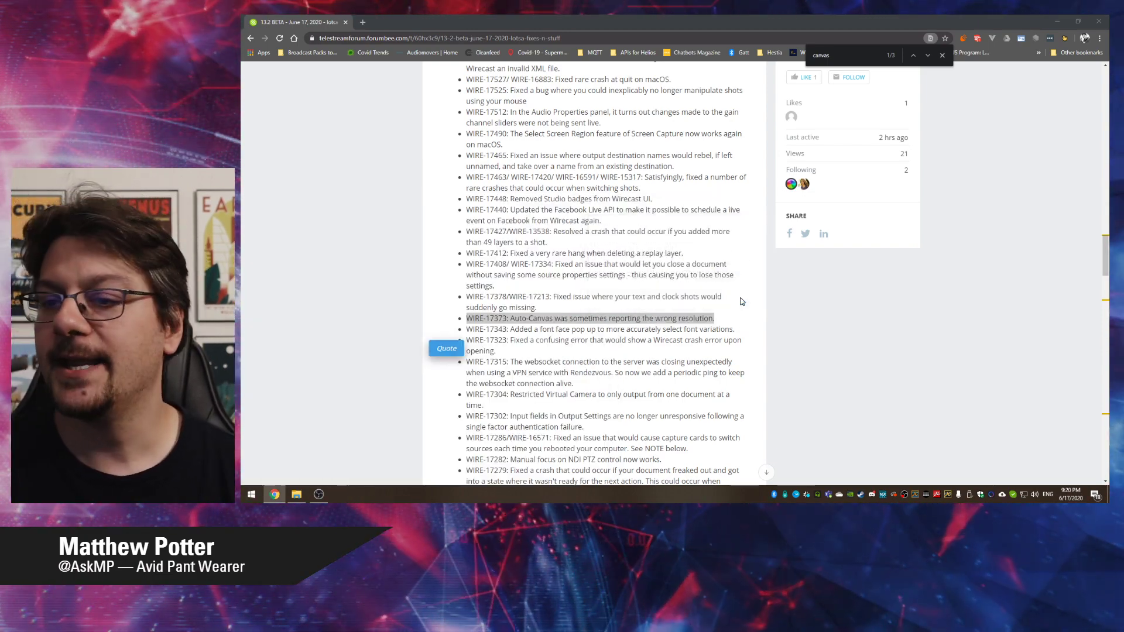
key(super)
key(super)
key(super)
text(wirecast)
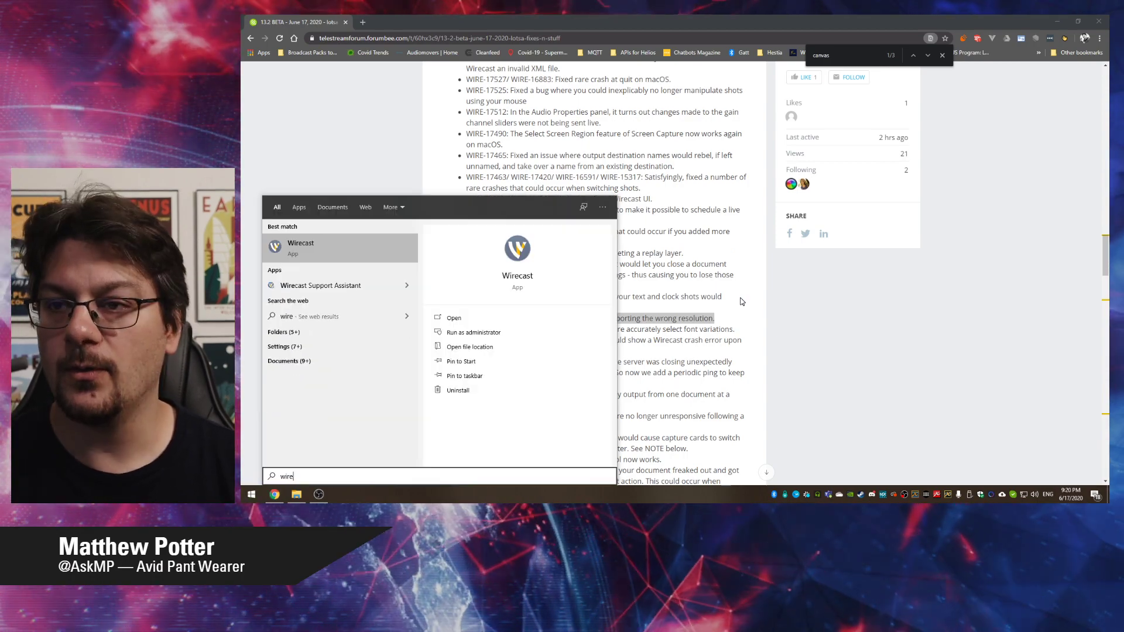
key(Return)
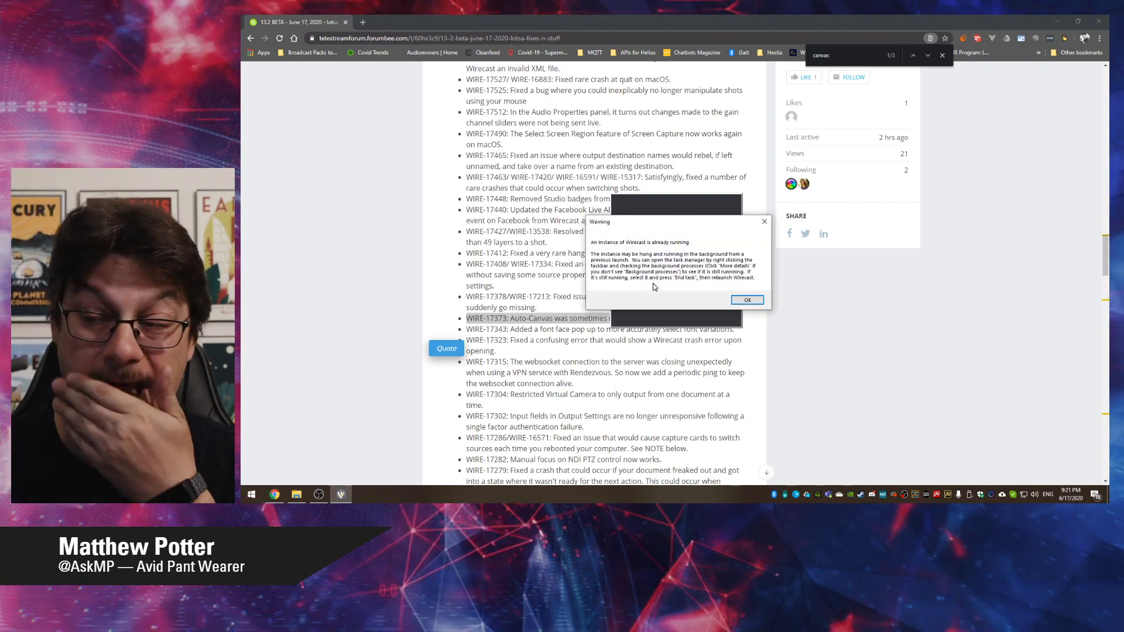
click(734, 300)
click(676, 284)
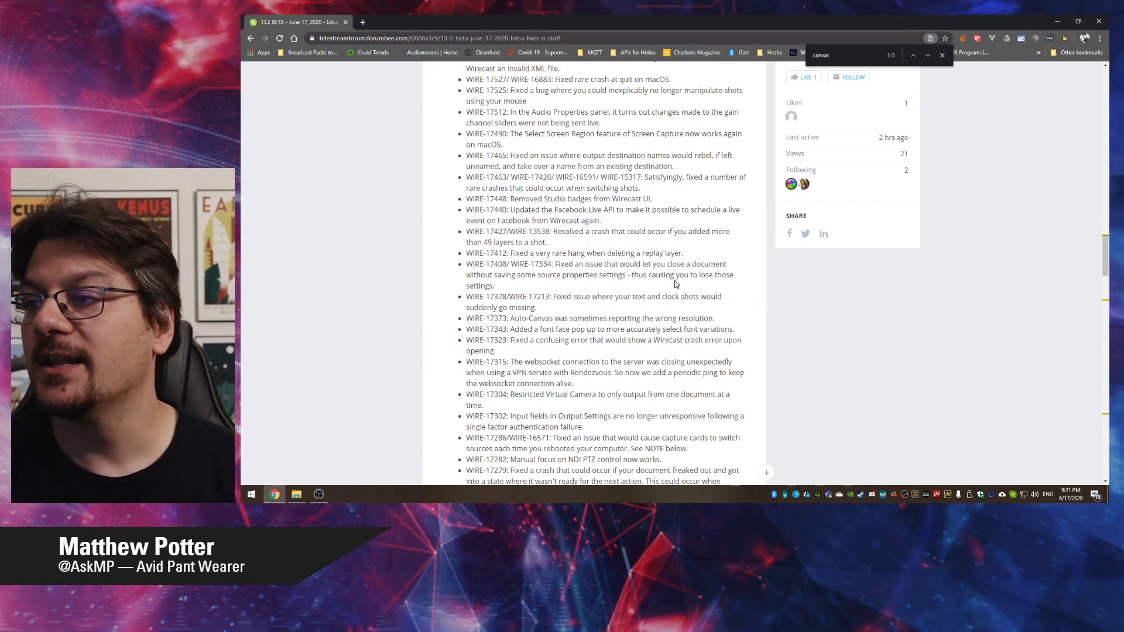
Launch Wirecast again and create a new empty document
key(super)
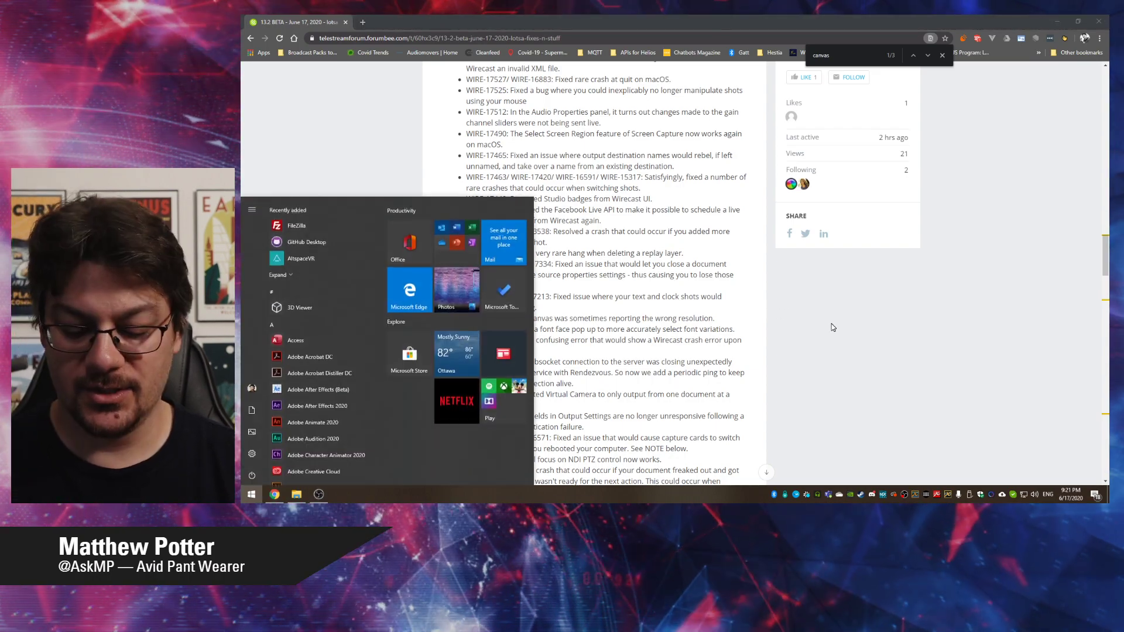
text(wire)
key(Return)
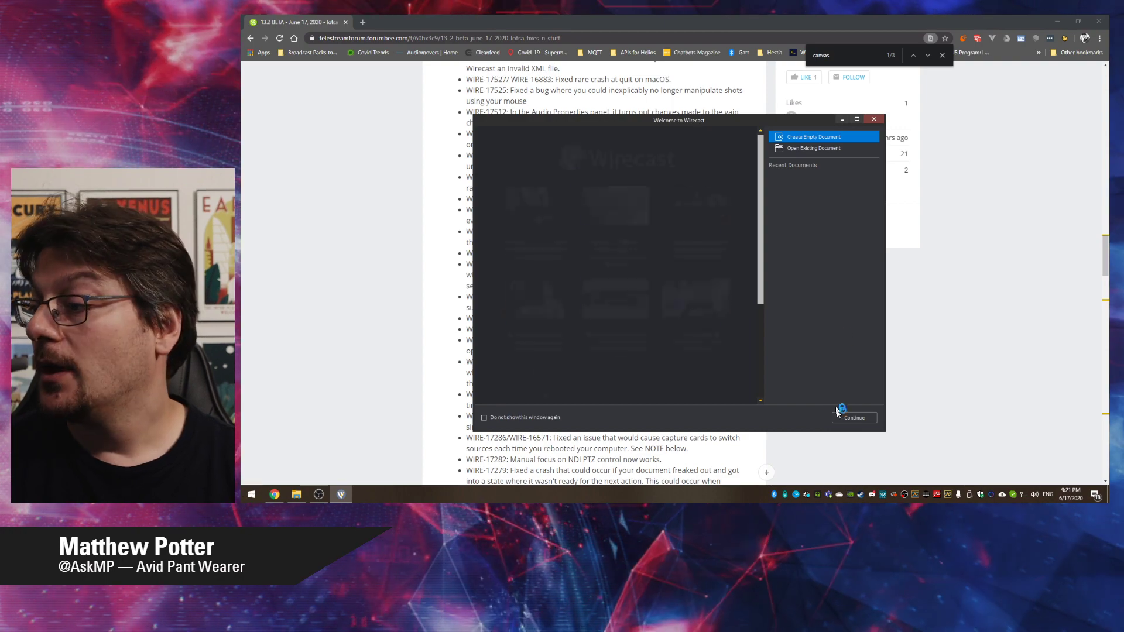
key(Return)
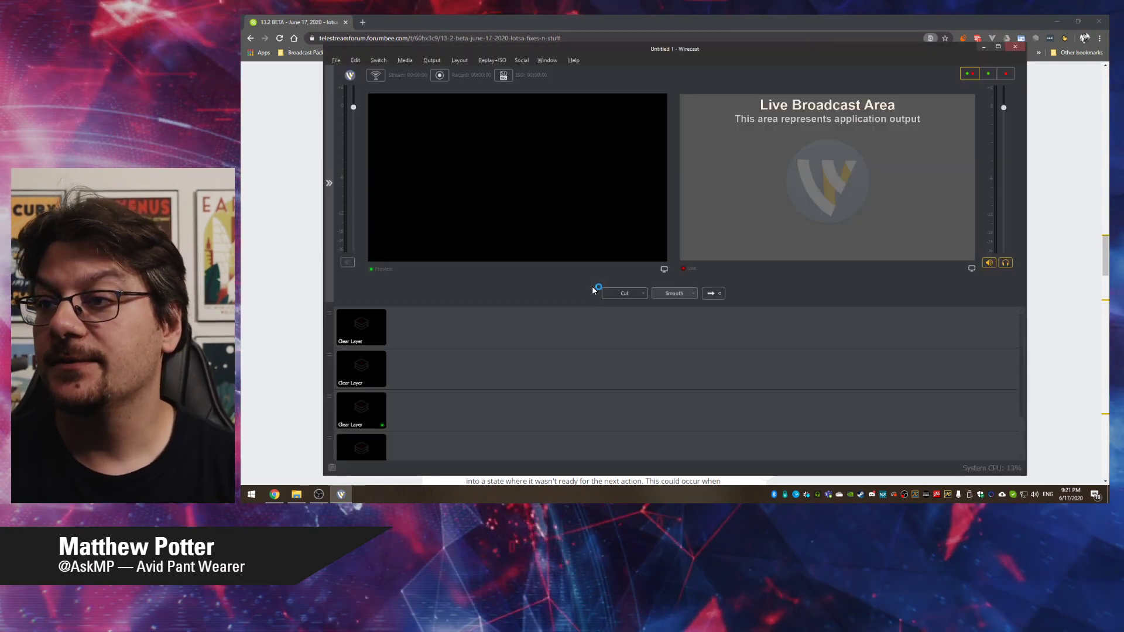
Add the Game Capture HD60 S (Video) (#01) system device as a video capture shot on the first layer
click(416, 327)
mouse_move(462, 339)
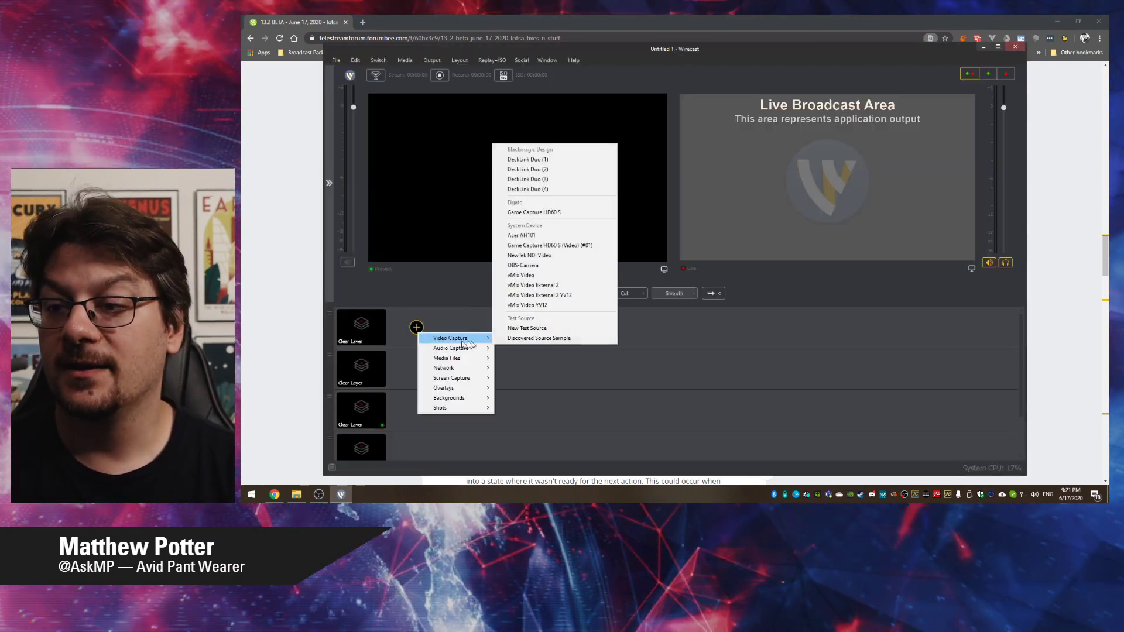
click(550, 247)
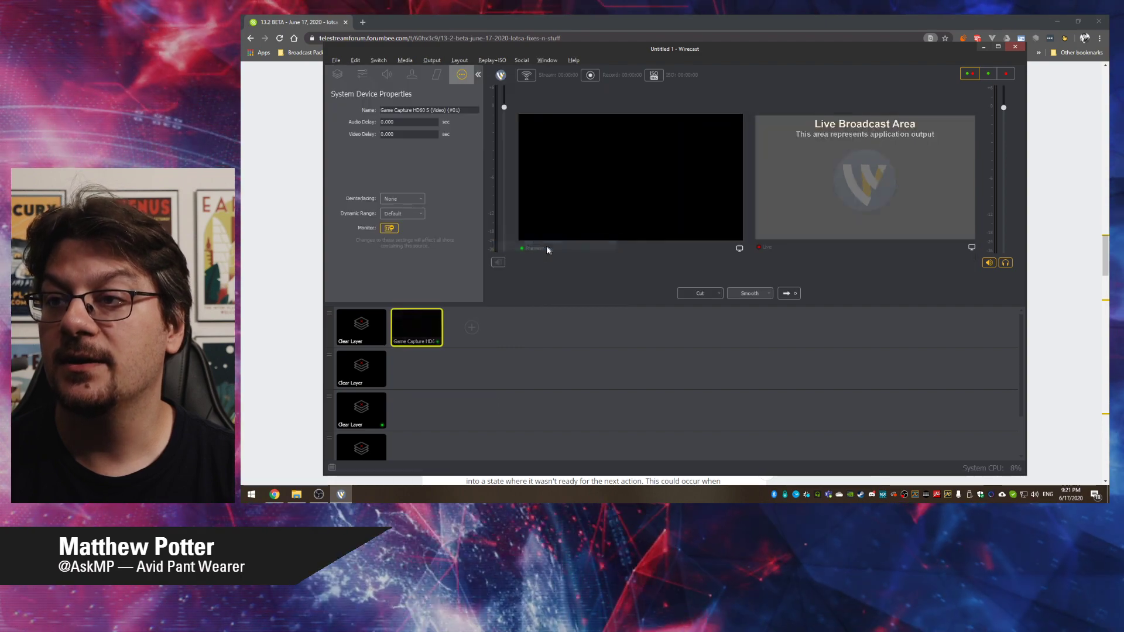
Check the canvas size options for the output and maximize the Wirecast window
click(410, 62)
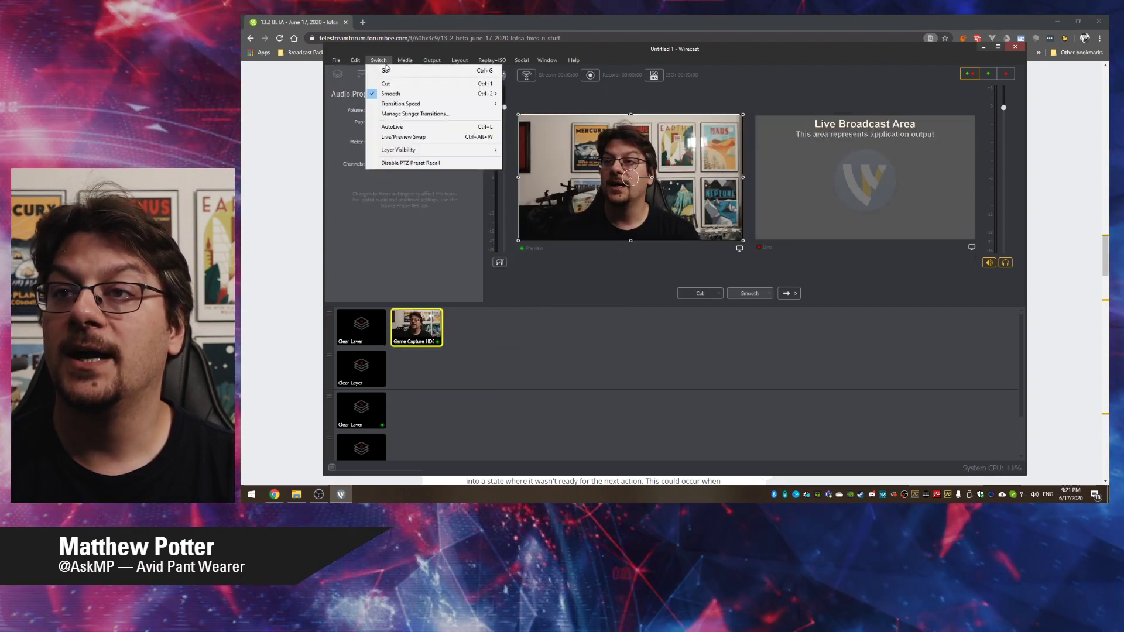
mouse_move(450, 127)
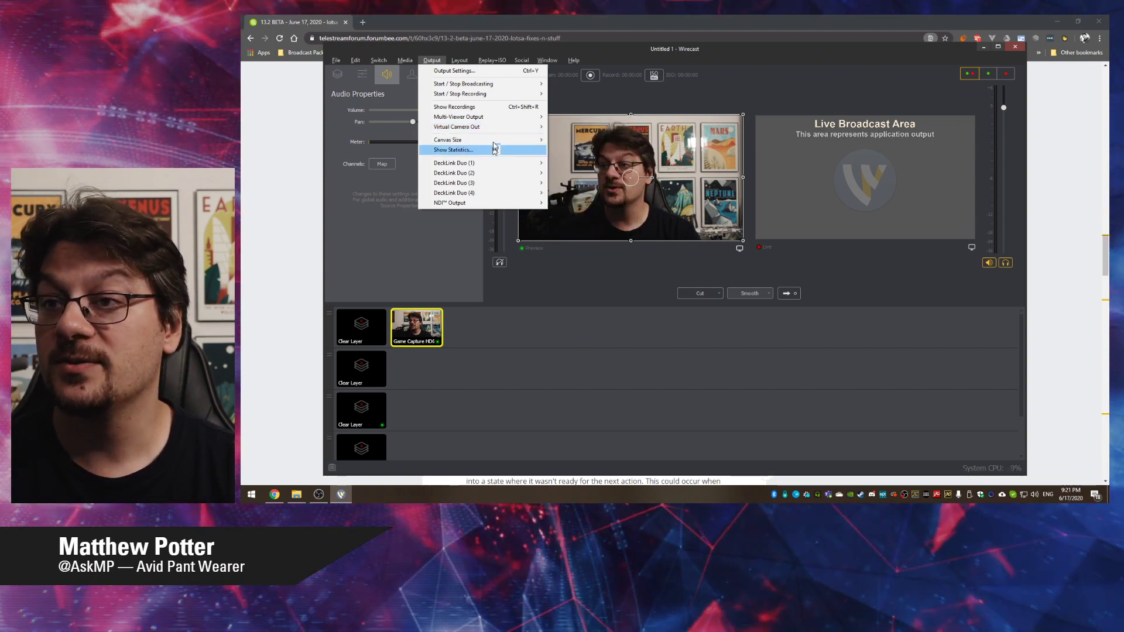
mouse_move(495, 141)
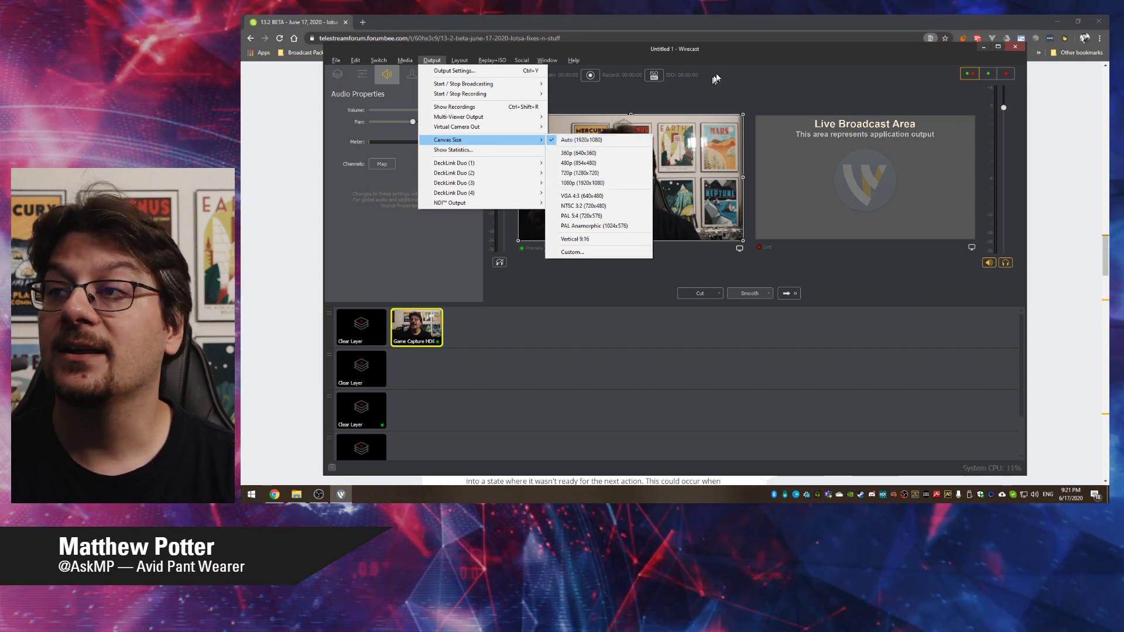
double_click(729, 48)
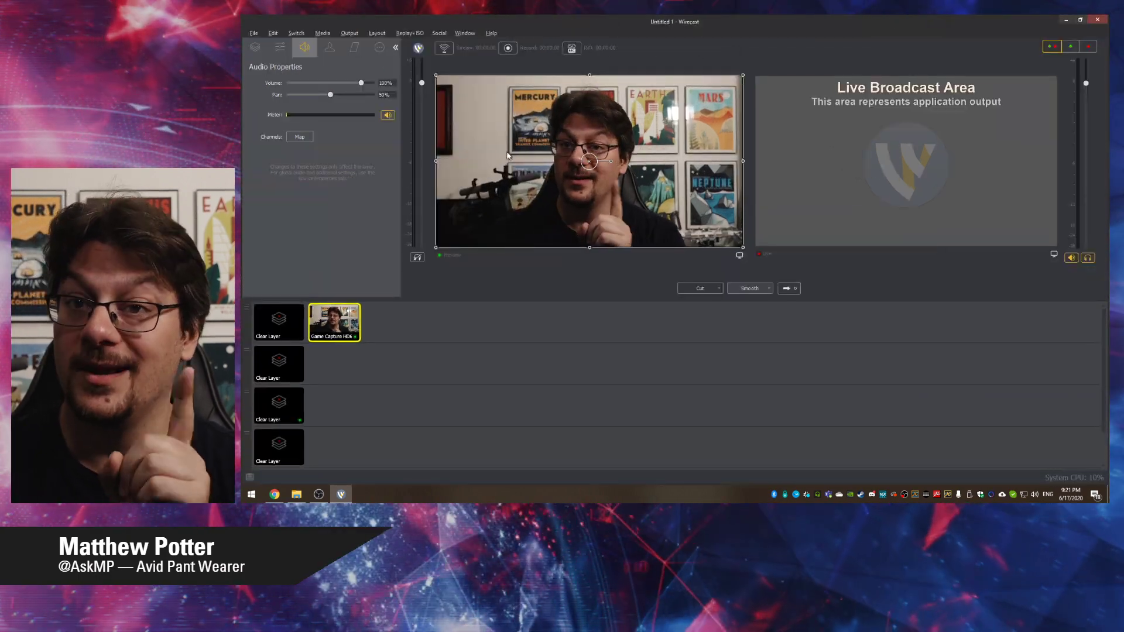
Display the camera's shot layer properties and reselect the Auto (1920x1080) canvas size
click(280, 47)
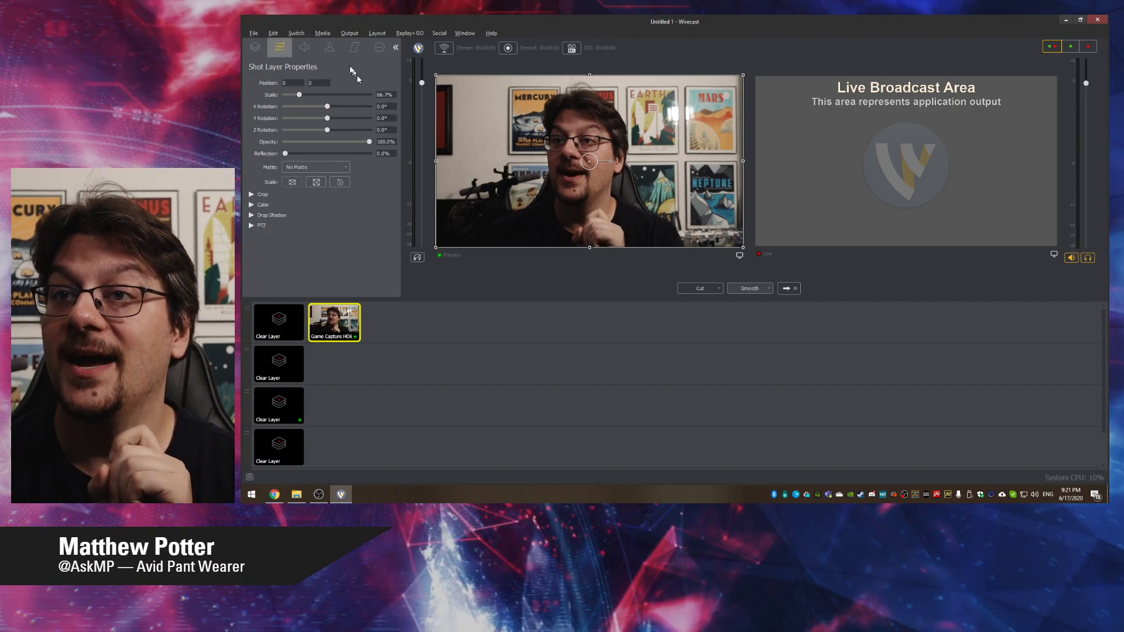
click(349, 33)
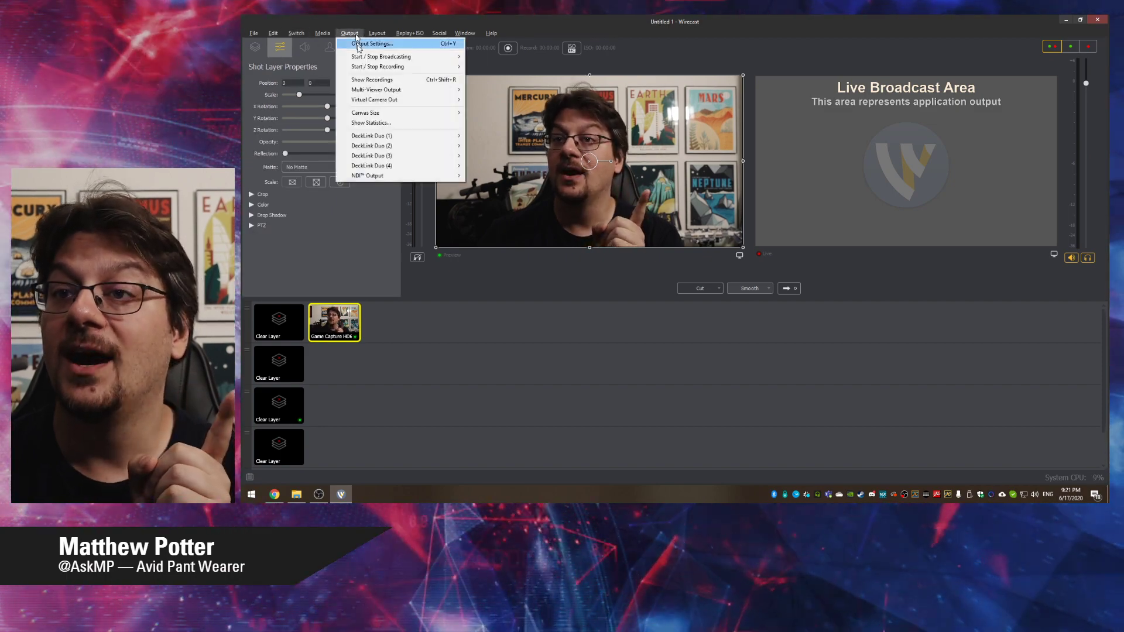
mouse_move(383, 113)
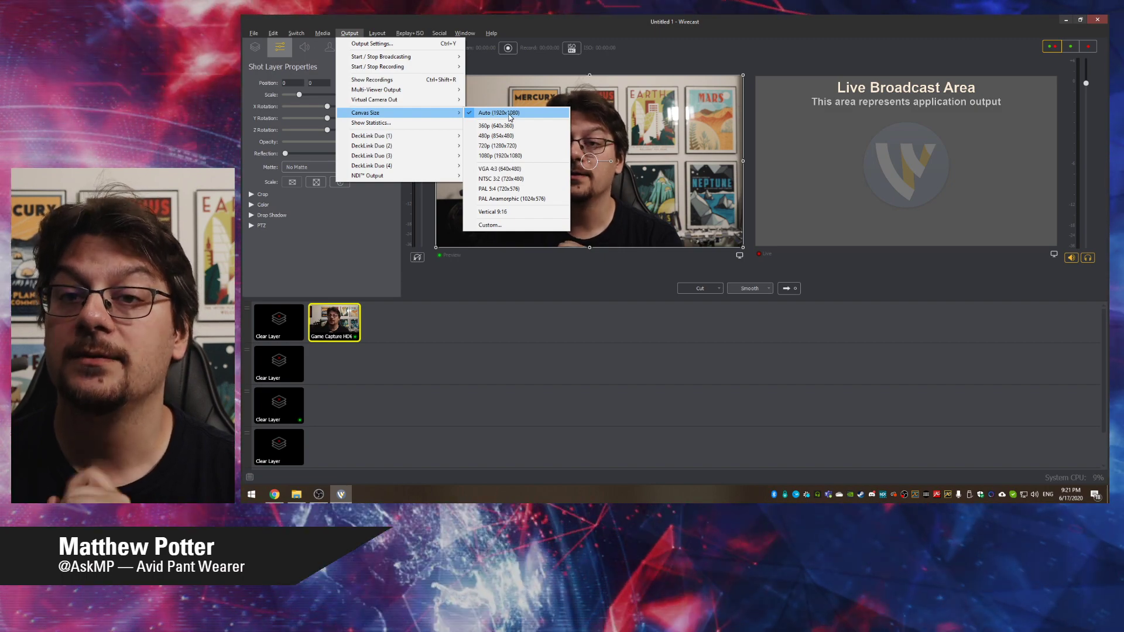
click(509, 113)
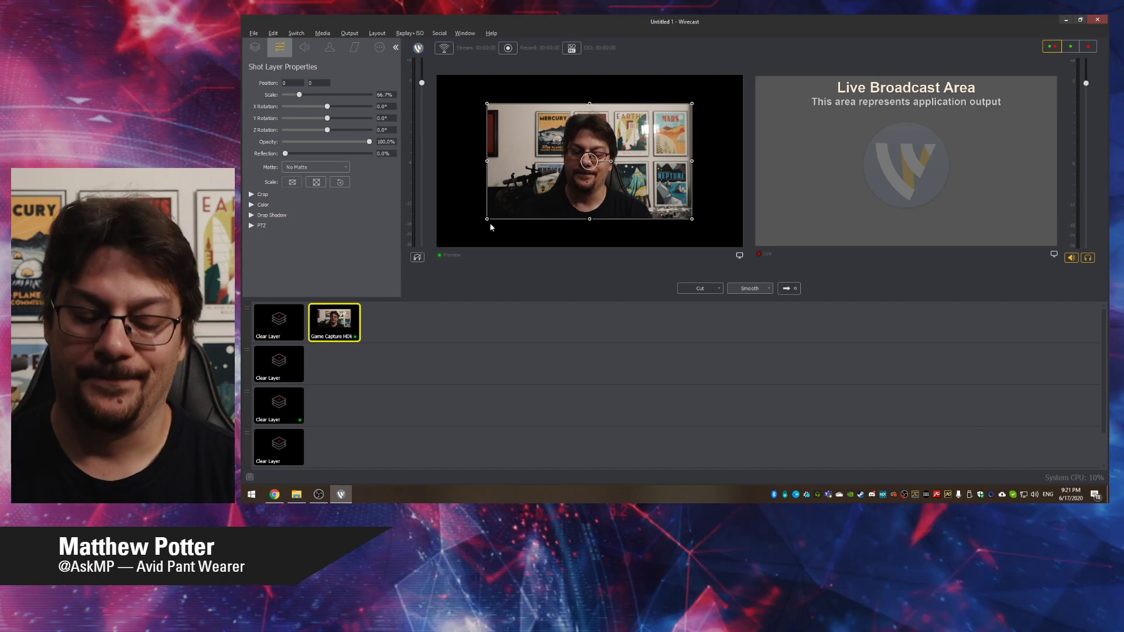
Switch to the release notes in Chrome, highlight the WIRE-17373 Auto-Canvas entry, and return to Wirecast
key(alt+Tab)
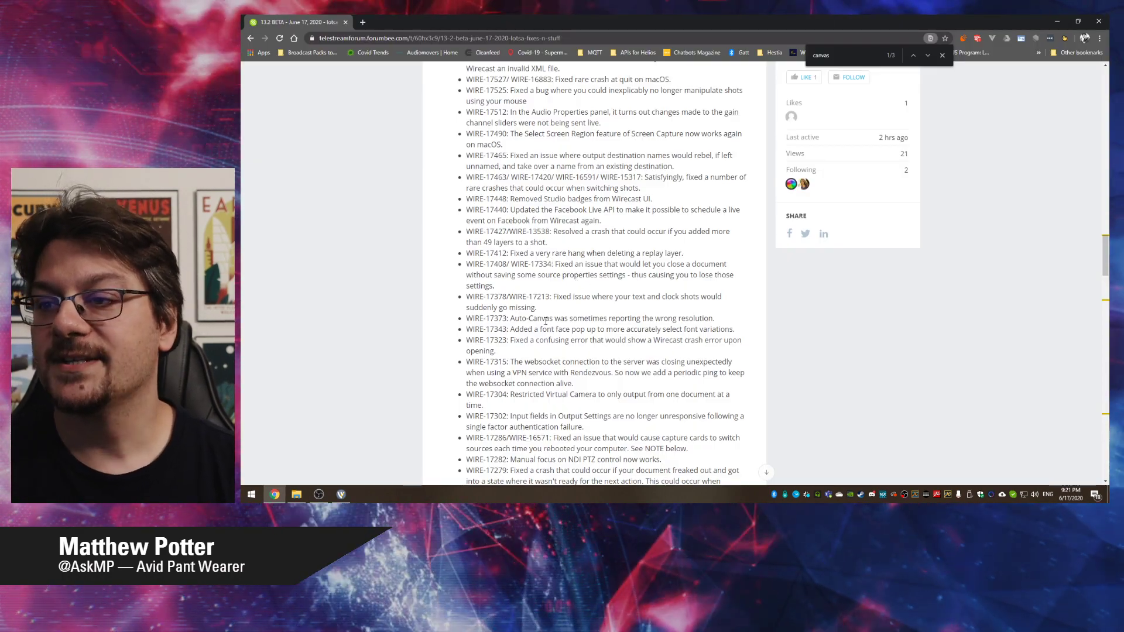
triple_click(524, 318)
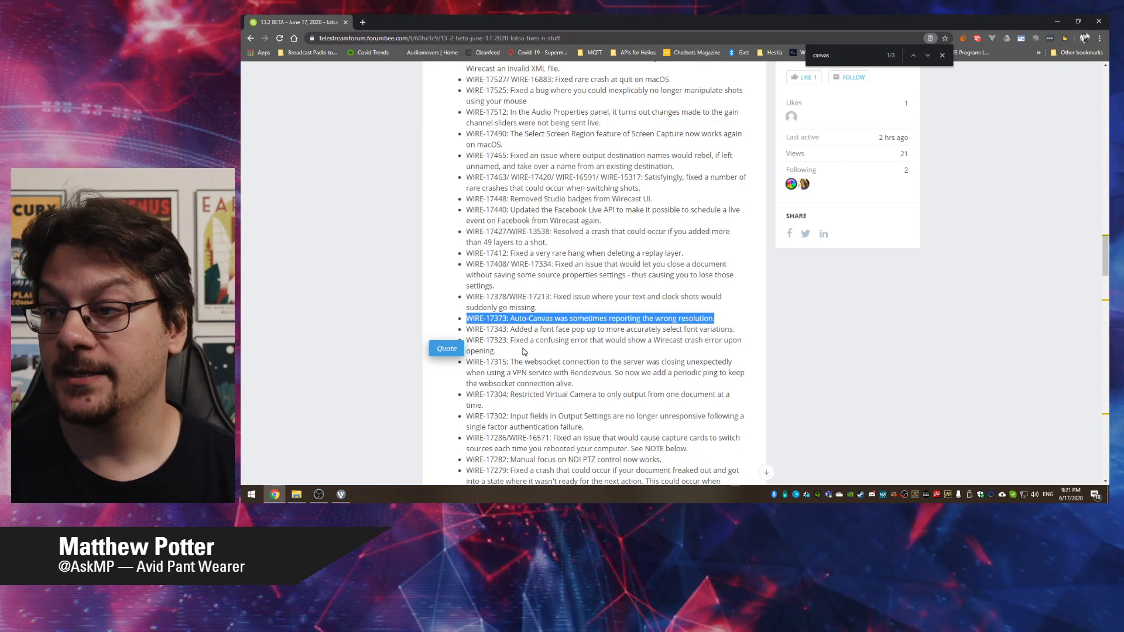
triple_click(538, 330)
click(534, 321)
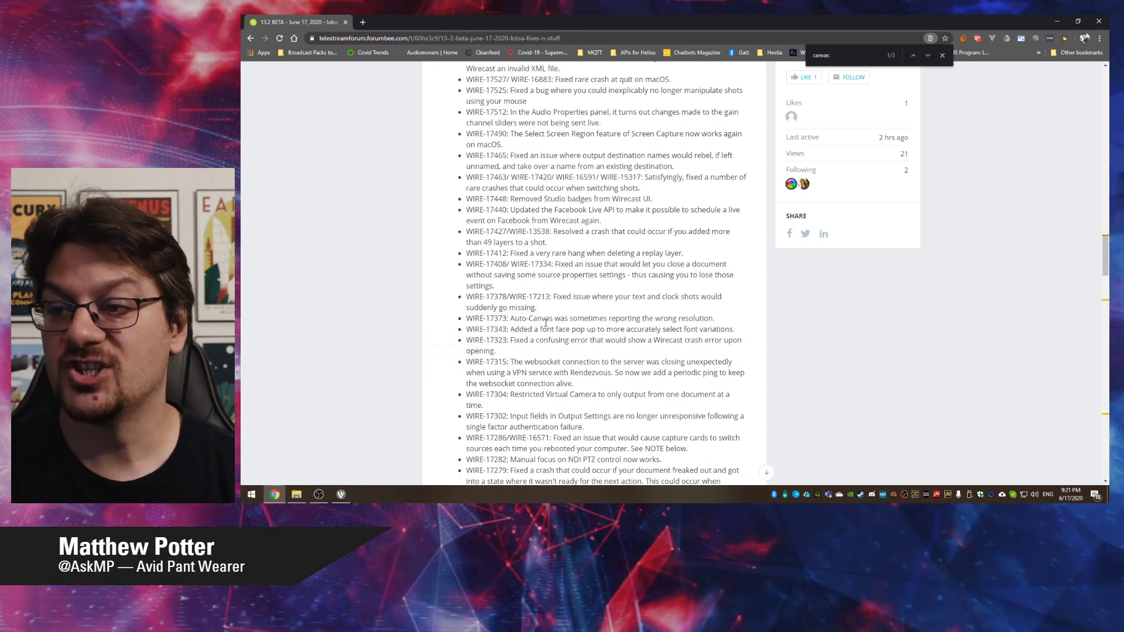
triple_click(534, 319)
key(alt+Tab)
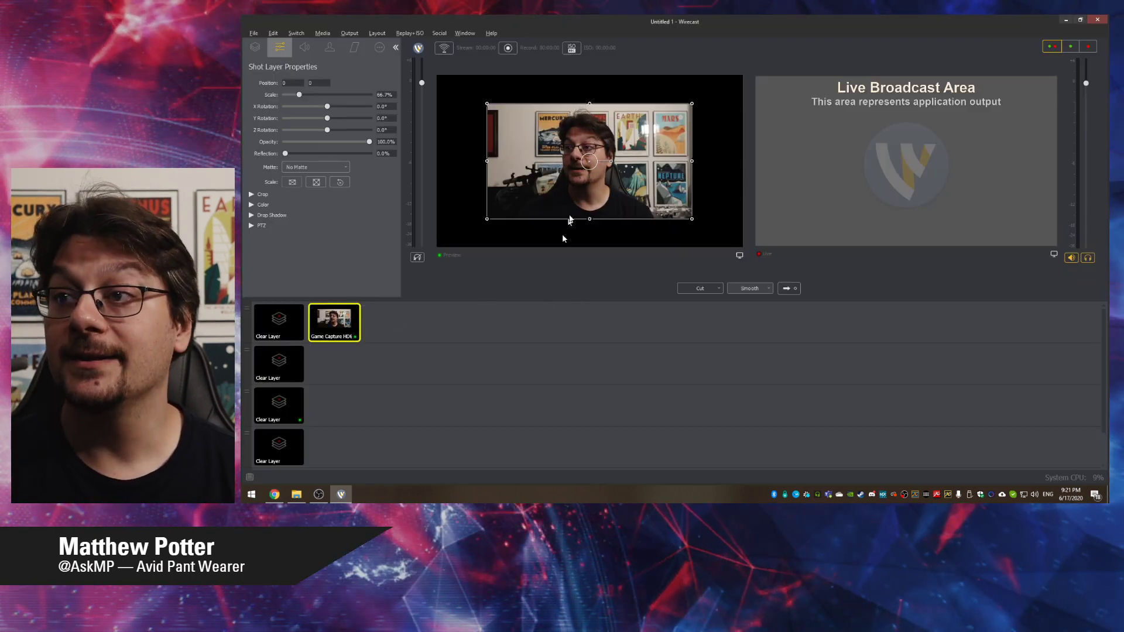
Enlarge the camera source to fill the preview canvas and move its shot to the third layer, leaving the first layer clear
drag(689, 104, 742, 75)
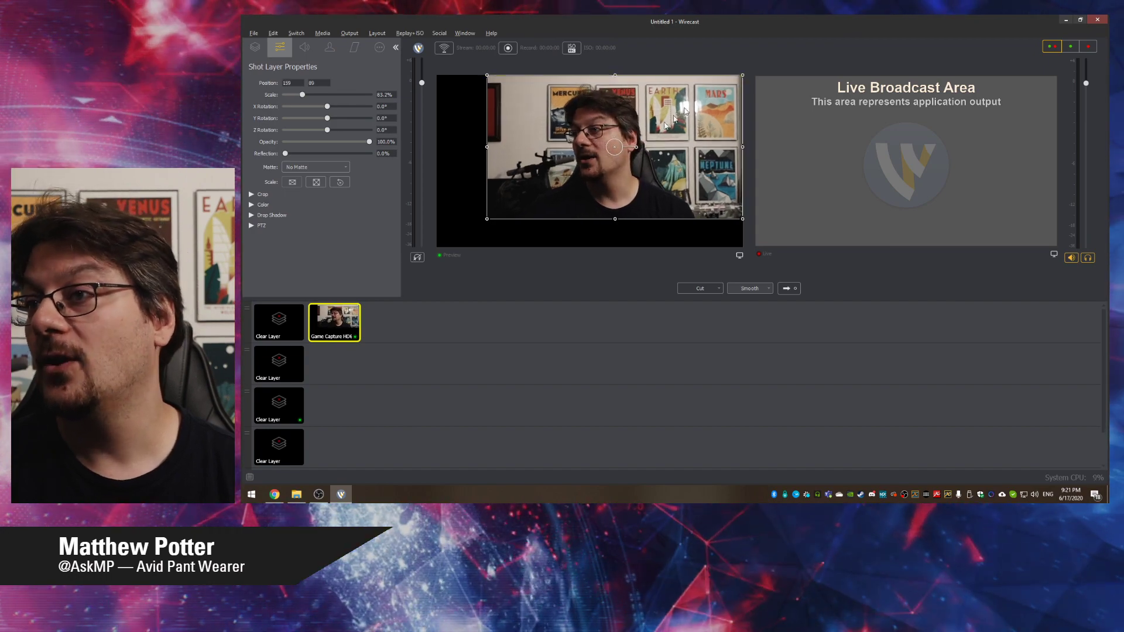
drag(485, 220, 436, 247)
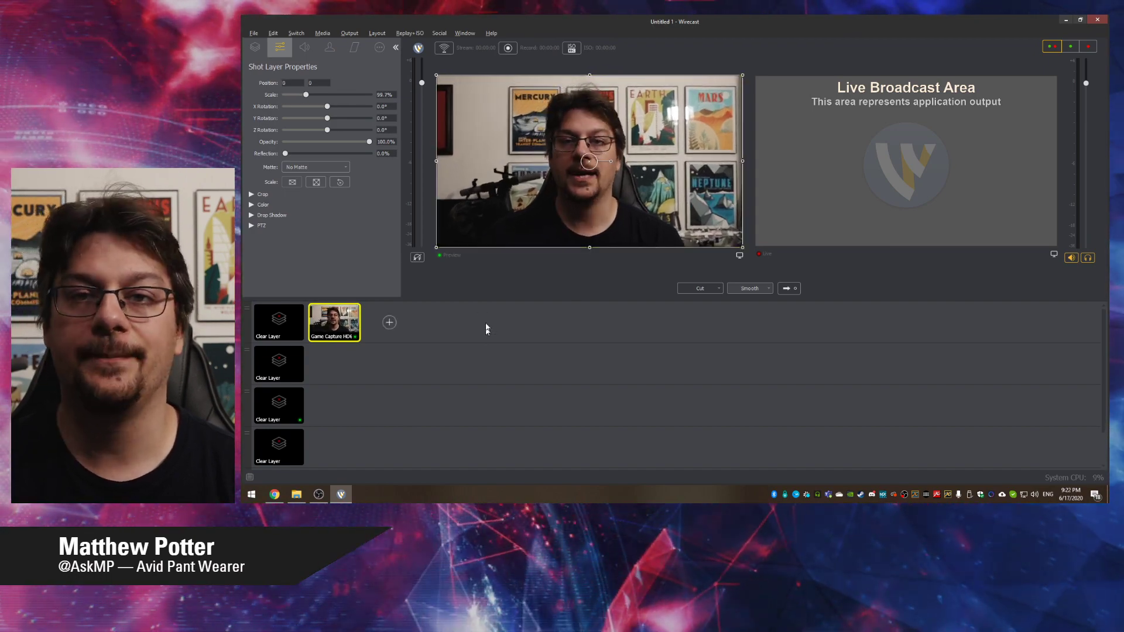
drag(340, 334, 333, 404)
click(286, 326)
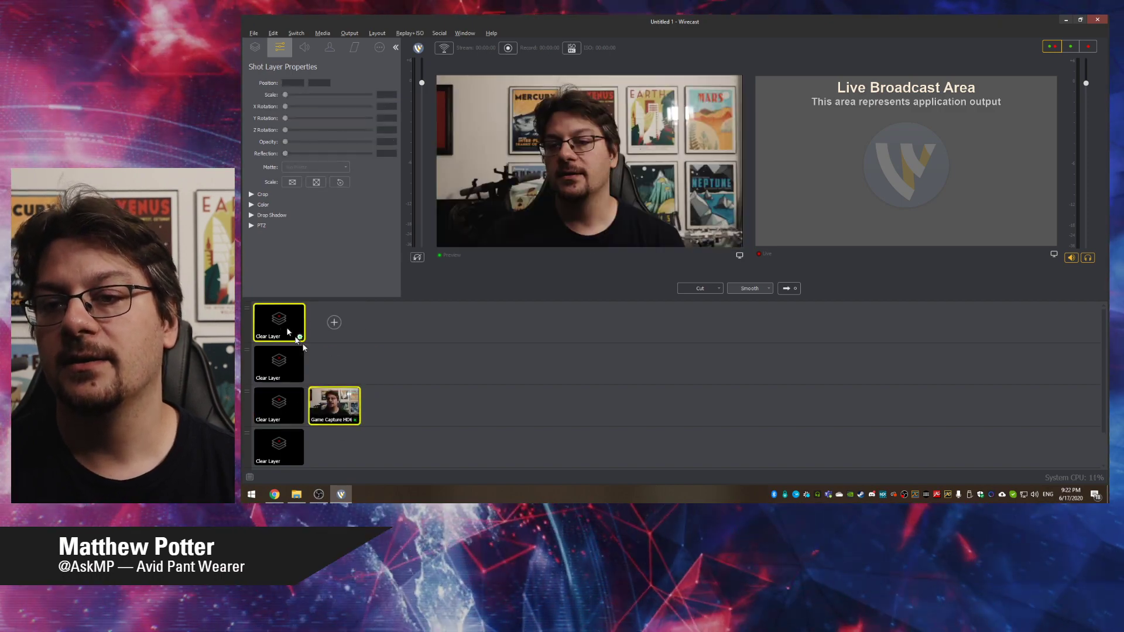
Add a text overlay to the first layer and enlarge it across the upper-left part of the preview image
click(333, 322)
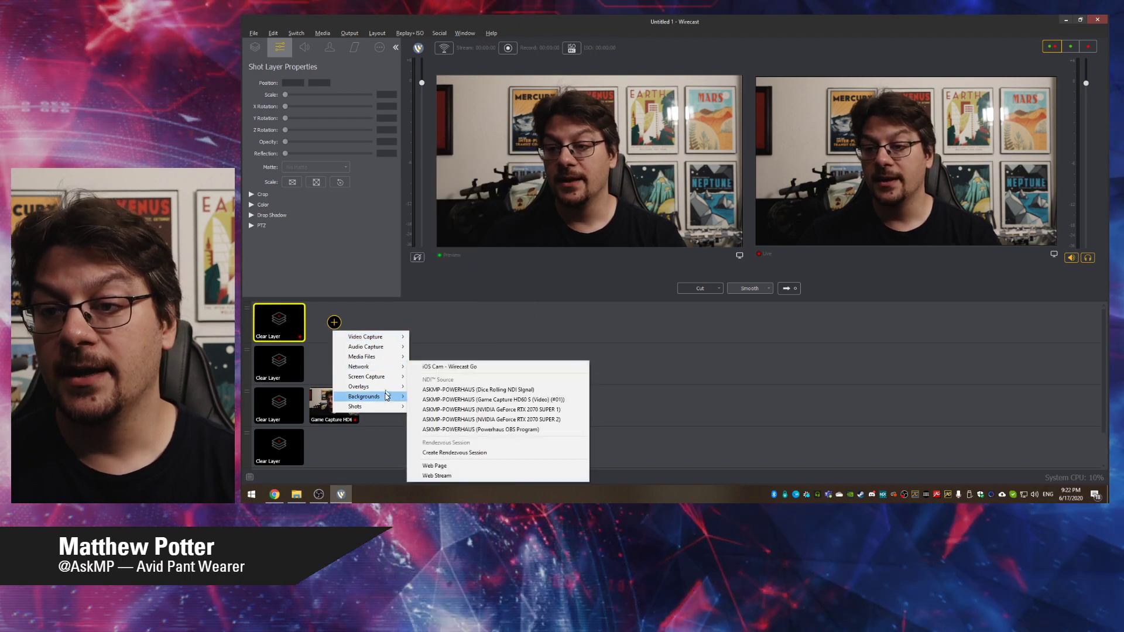
mouse_move(384, 391)
click(439, 429)
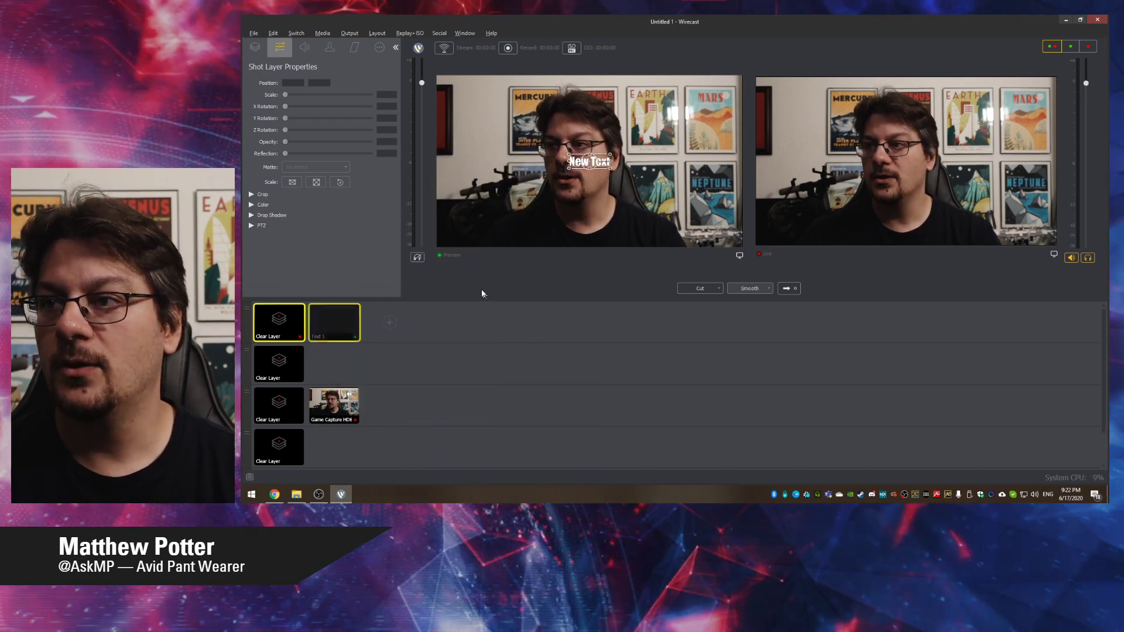
drag(610, 169, 544, 124)
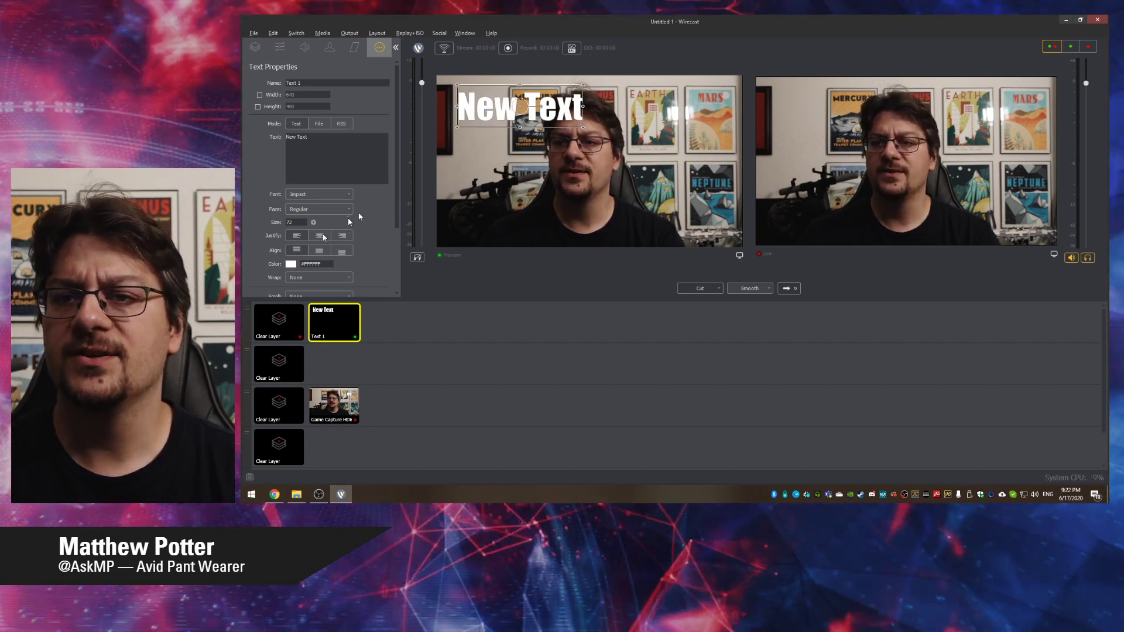
Set the text colour to black and move the text to the upper-right corner of the preview image
click(291, 263)
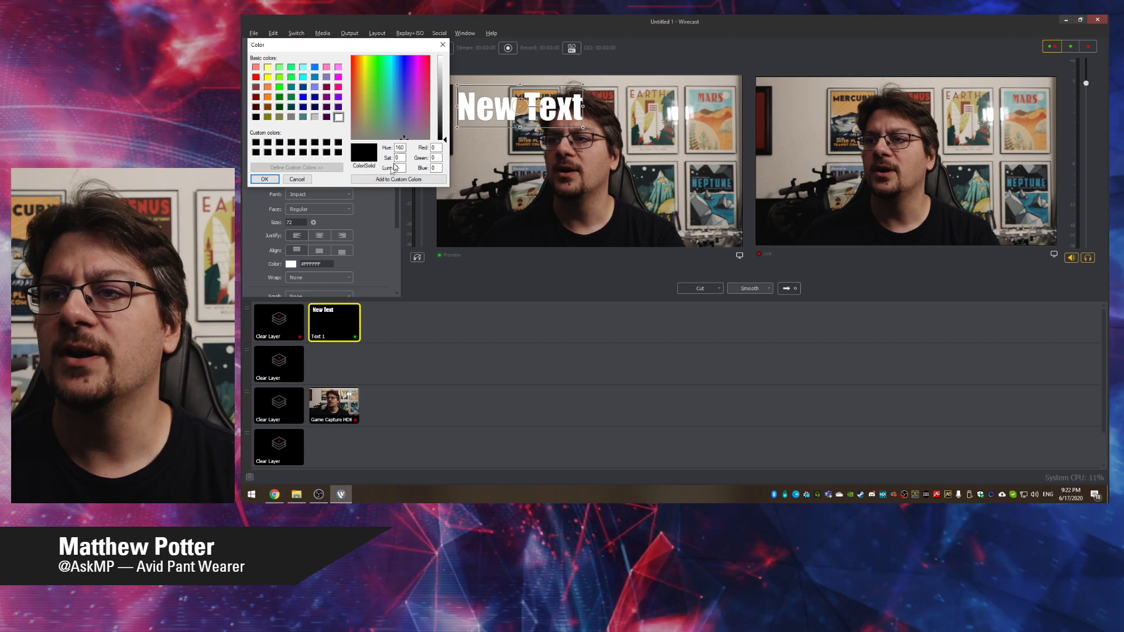
click(264, 179)
drag(515, 109, 669, 103)
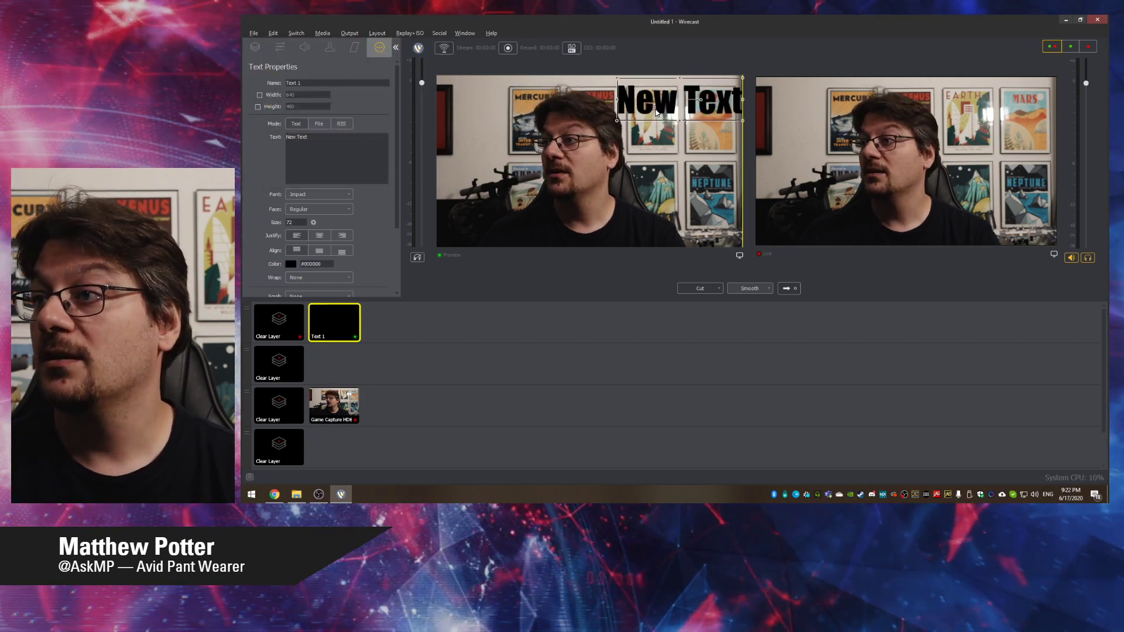
Set the text colour to white (#FFFFFF)
click(291, 264)
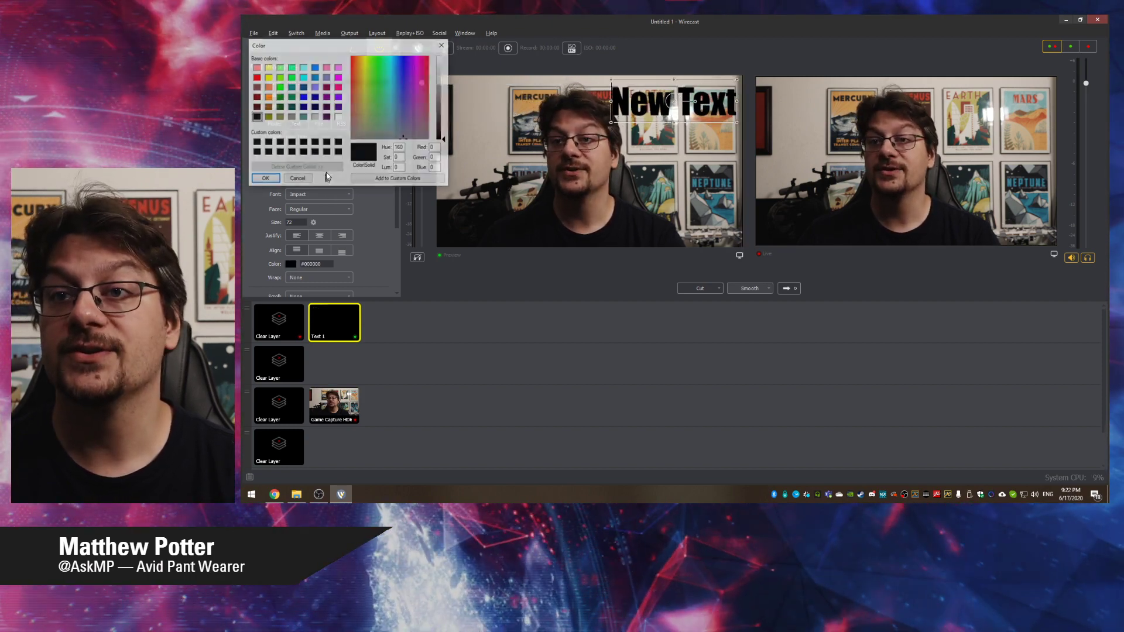
click(338, 117)
click(265, 179)
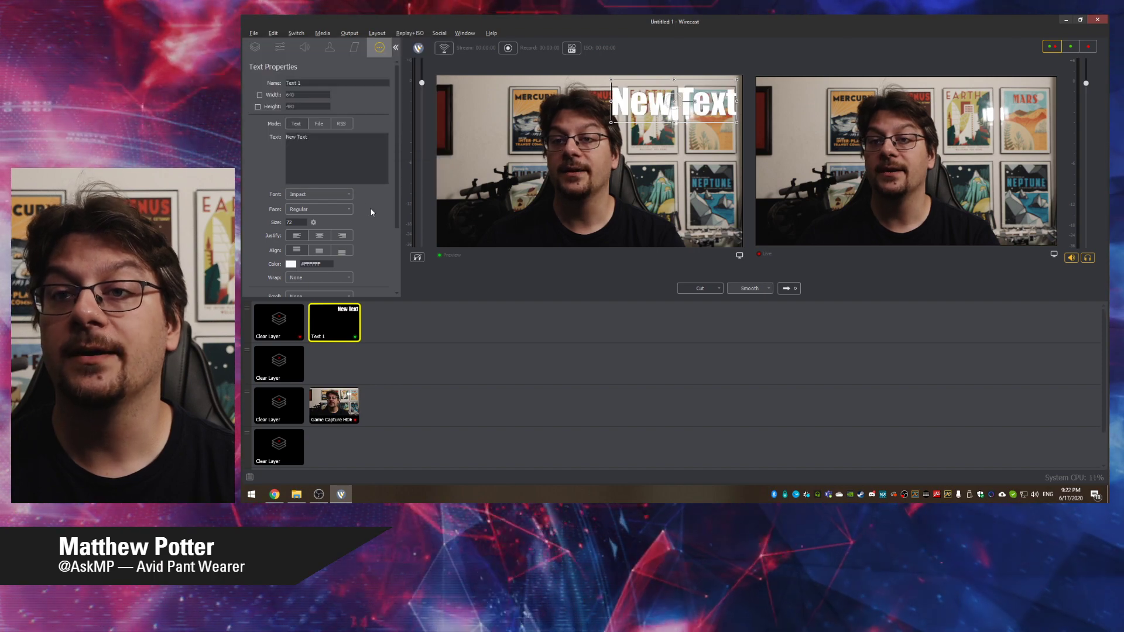
Examine the text properties, including the font list, shadow settings and preset sizes, without changing them
click(347, 197)
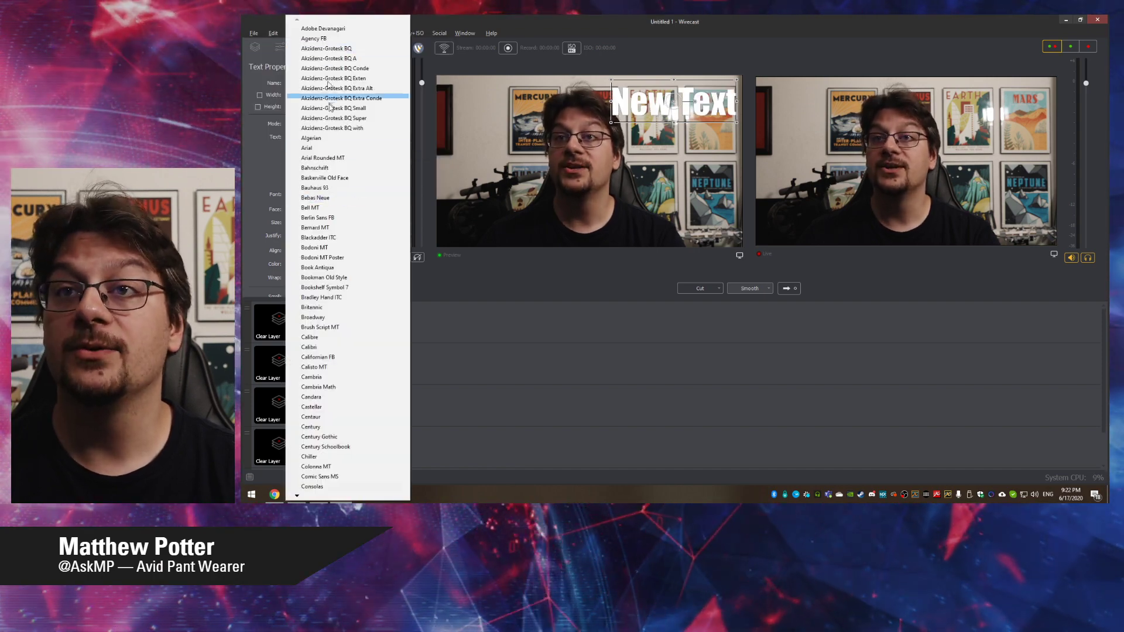
click(290, 198)
scroll(261, 180, down, 4)
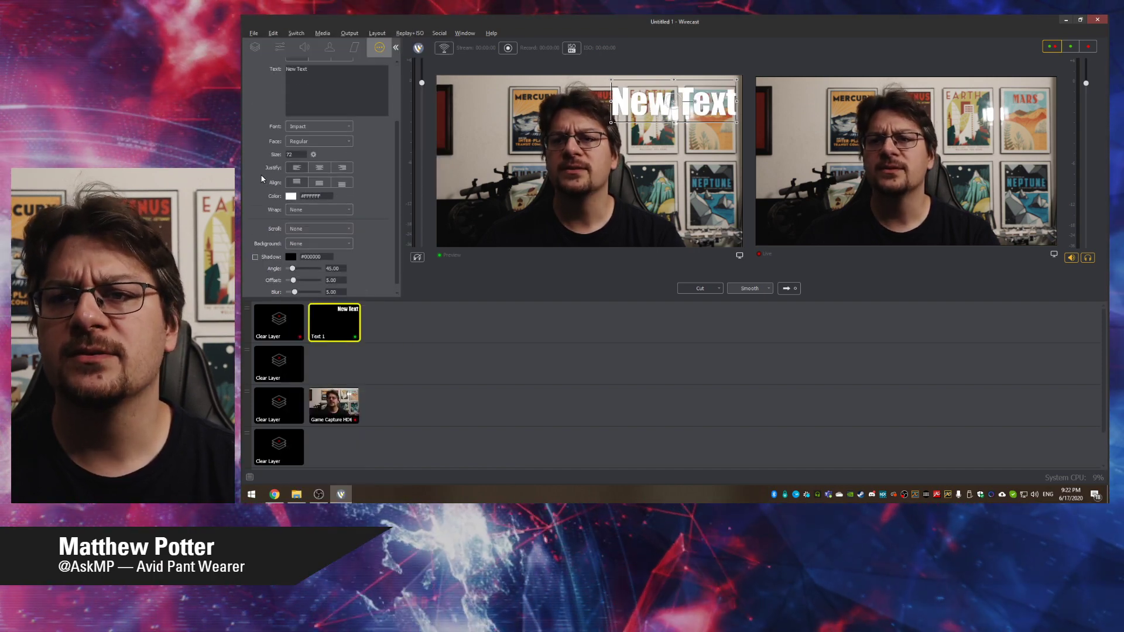
scroll(261, 179, up, 4)
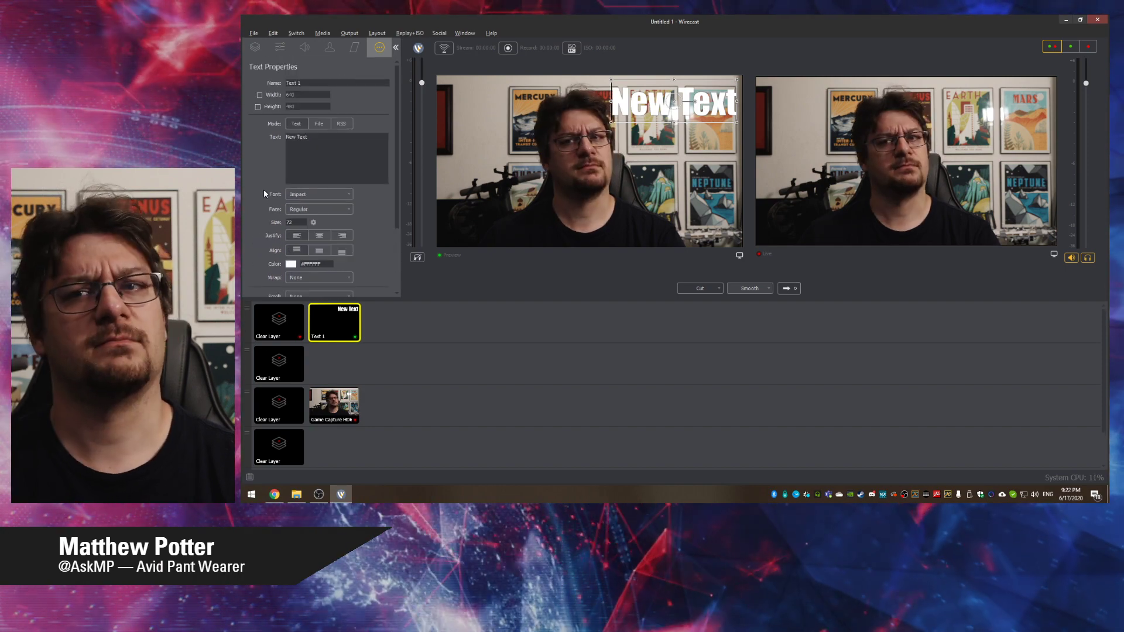
click(314, 222)
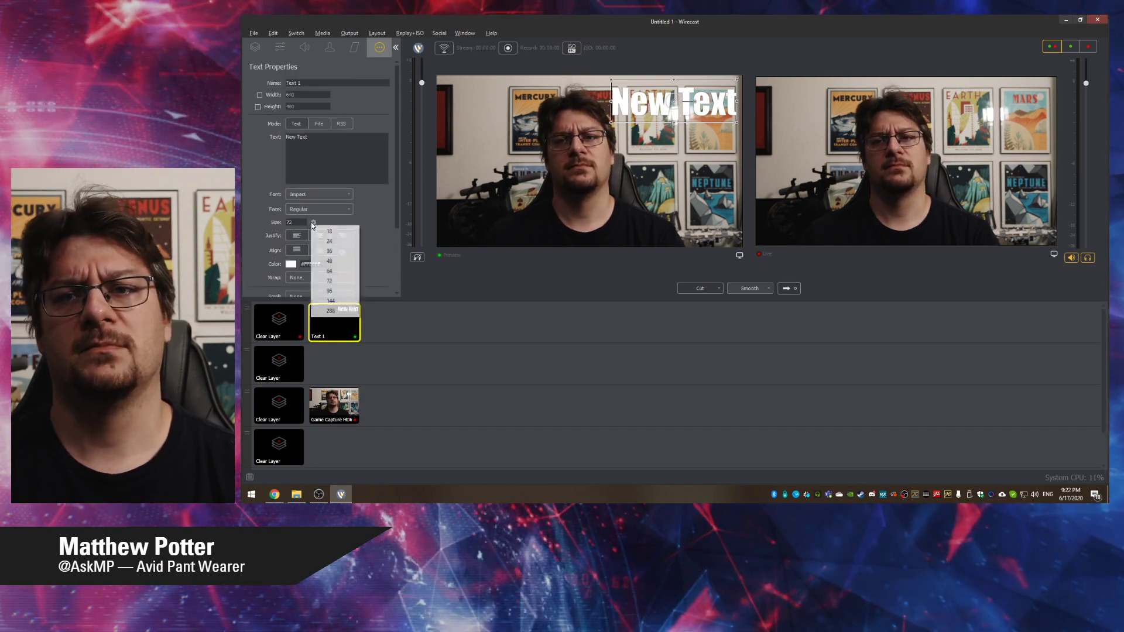
click(366, 226)
Switch to the release notes in Chrome and search the page for "text"
key(alt+Tab)
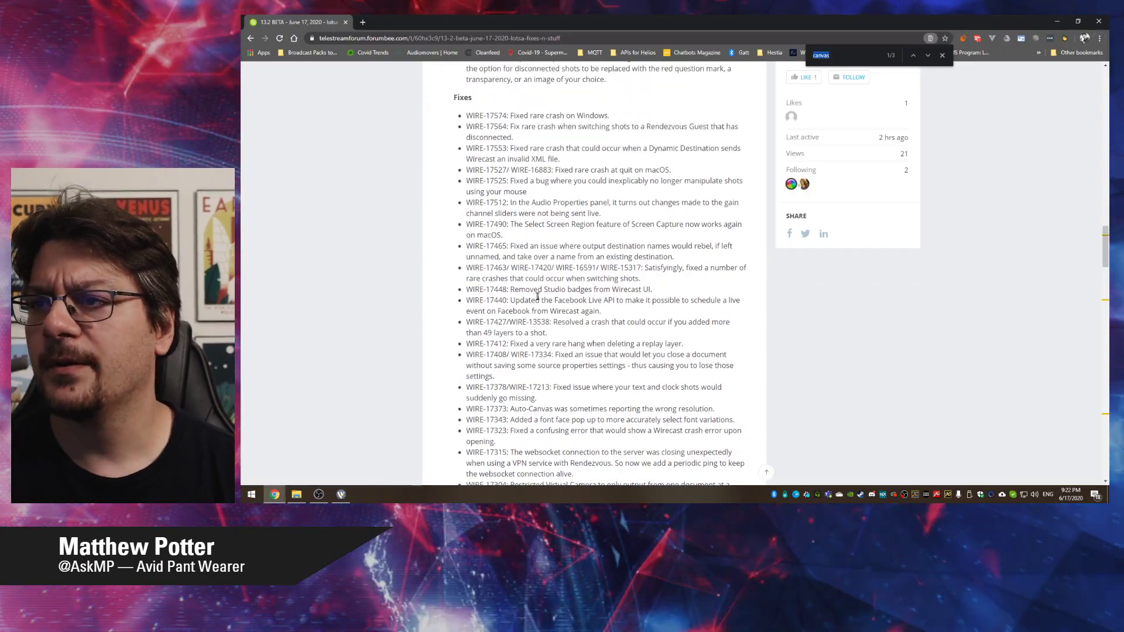
text(text)
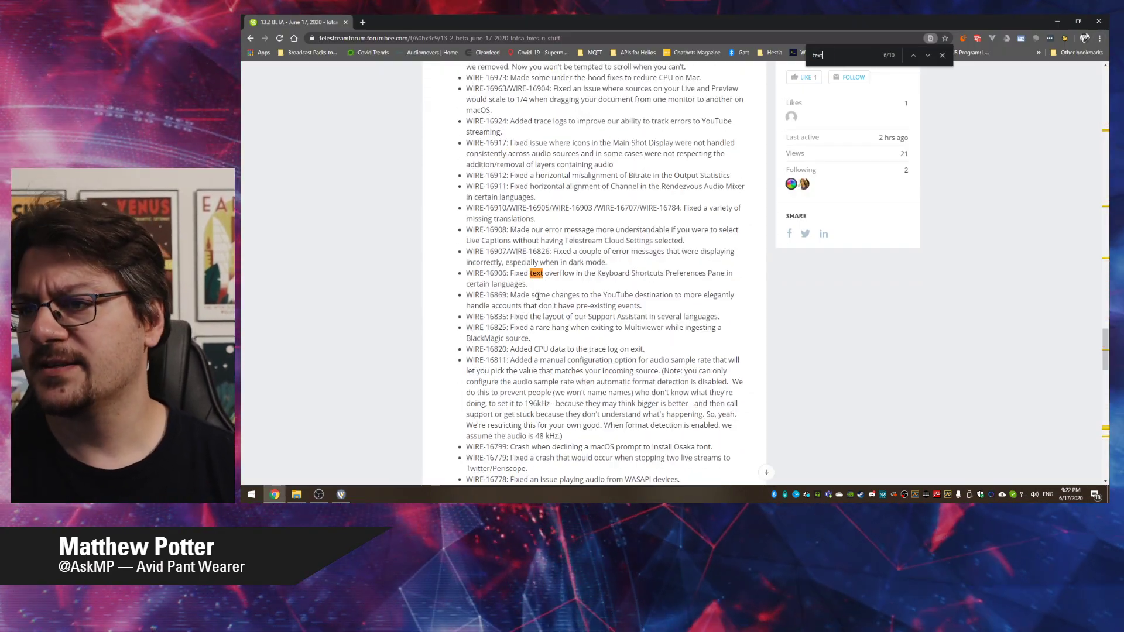
key(Return)
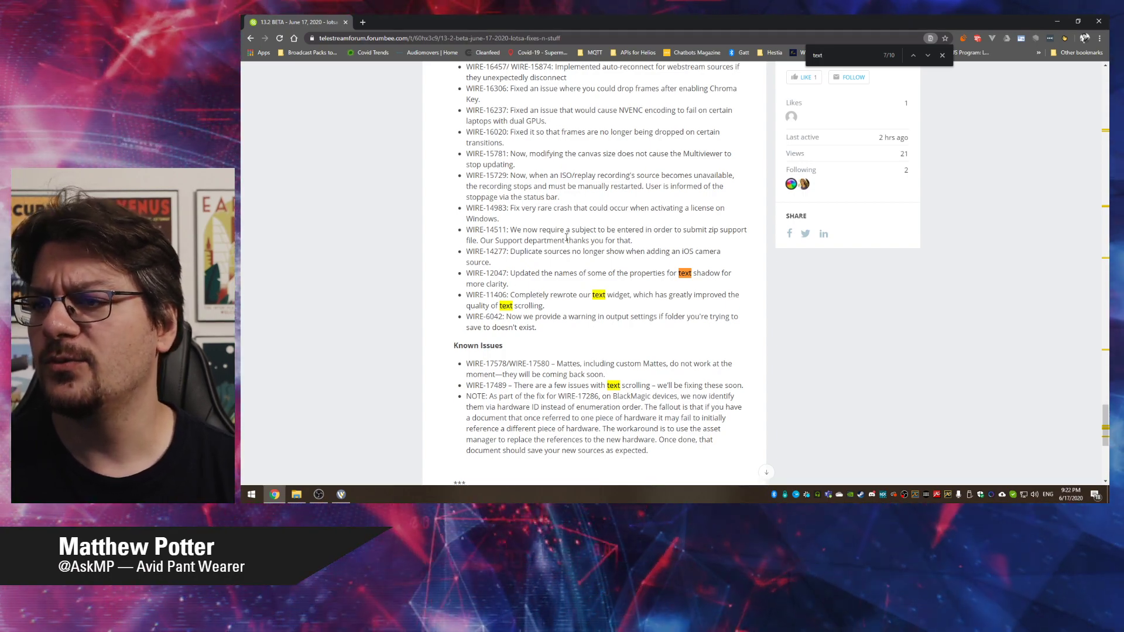
Look through the matching release notes and highlight the WIRE-12047 entry about text shadow property names
scroll(573, 248, up, 20)
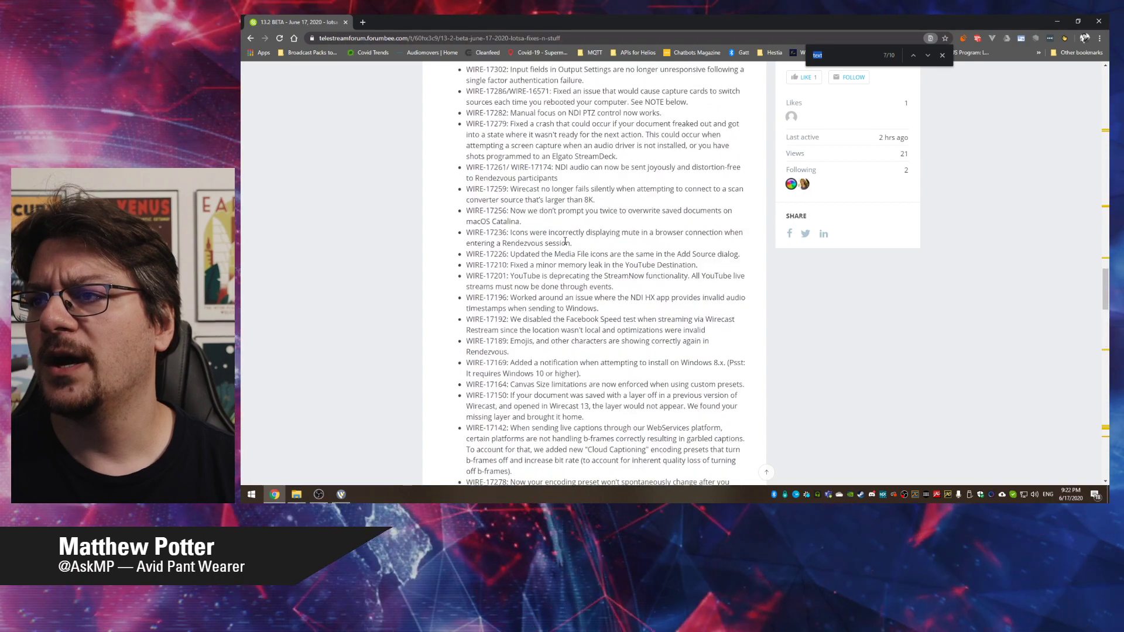
scroll(565, 240, down, 20)
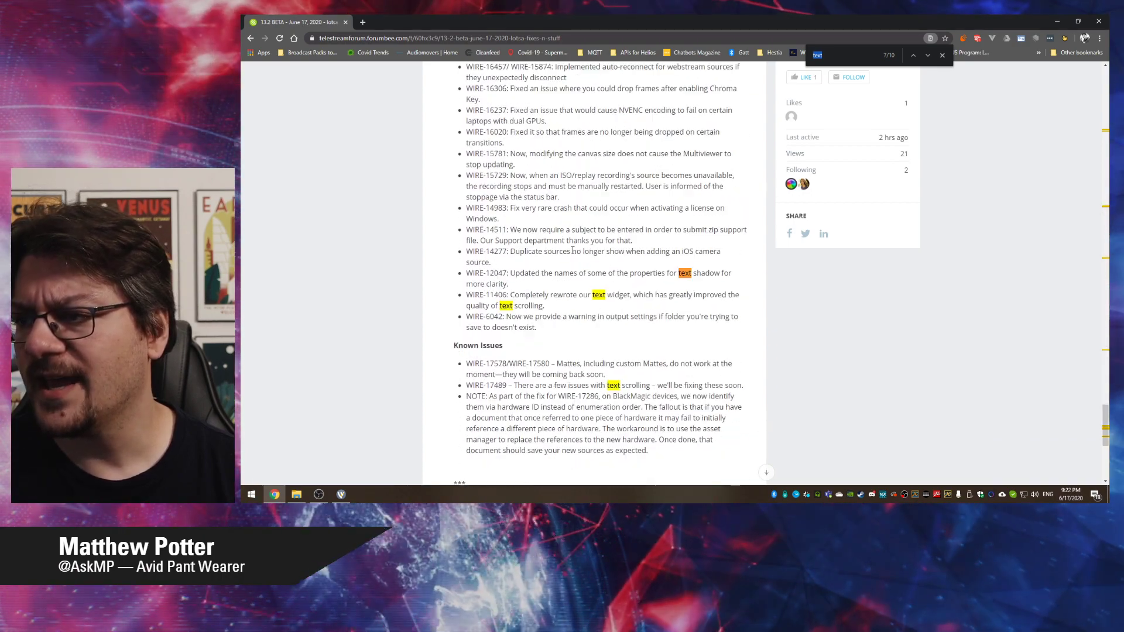
triple_click(527, 274)
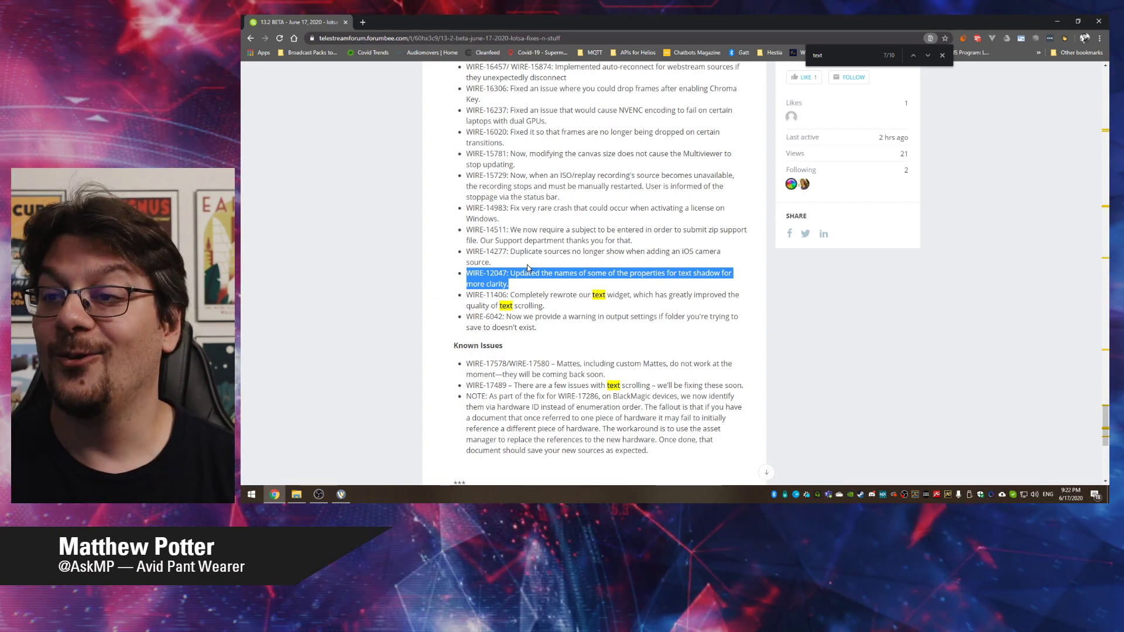
click(528, 269)
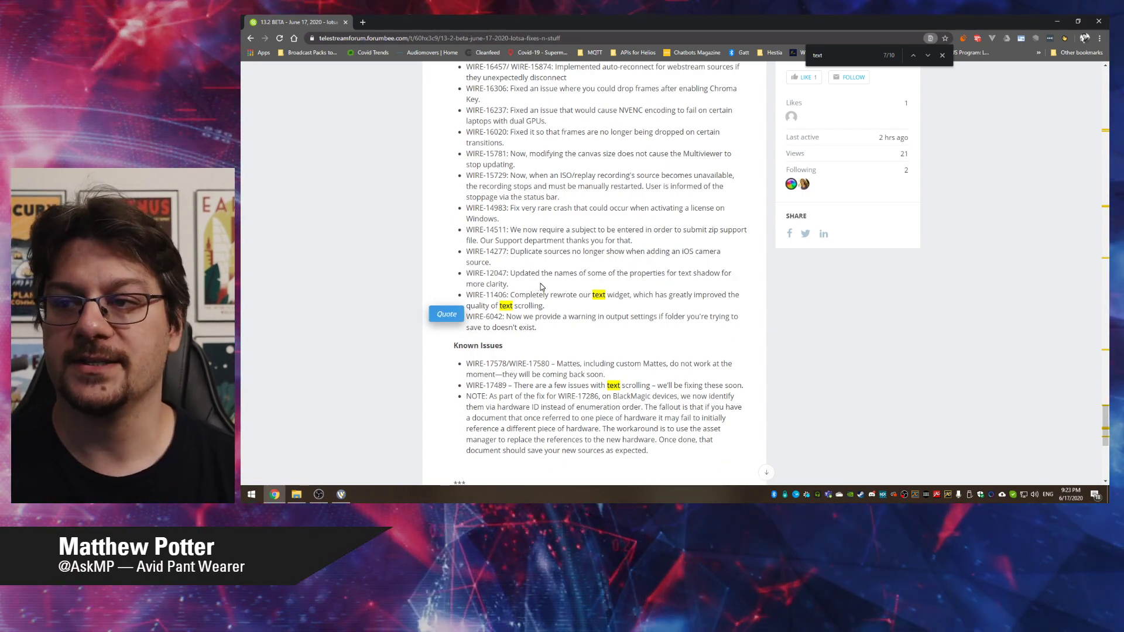
Search the release notes in Chrome for "label" and "window" and go through the matching "window" entries
key(alt+Tab)
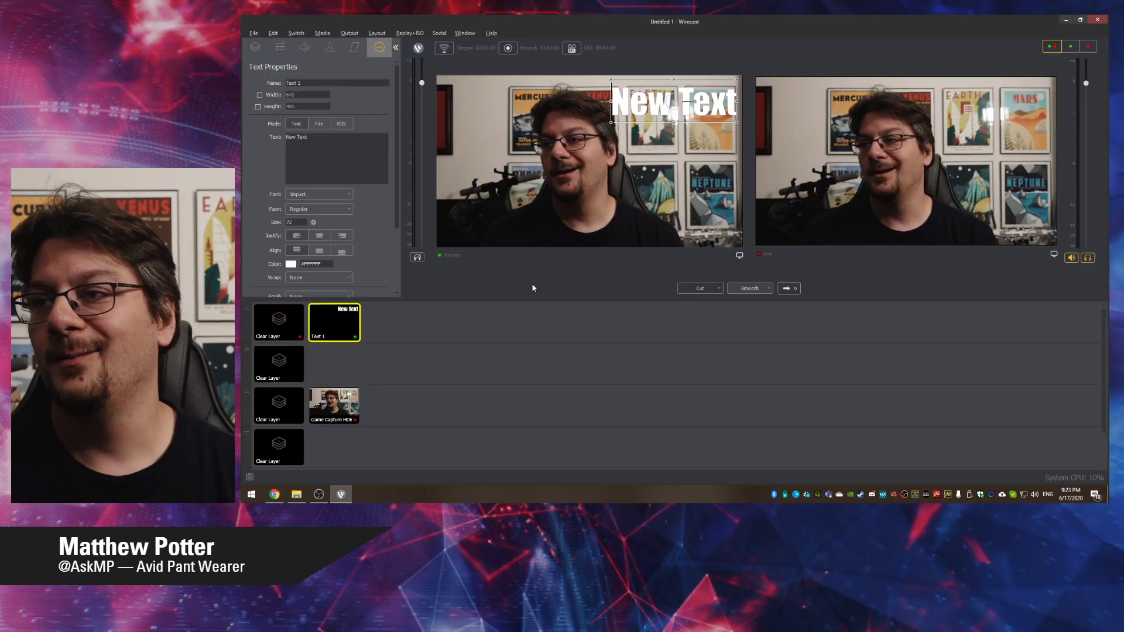
key(alt+Tab)
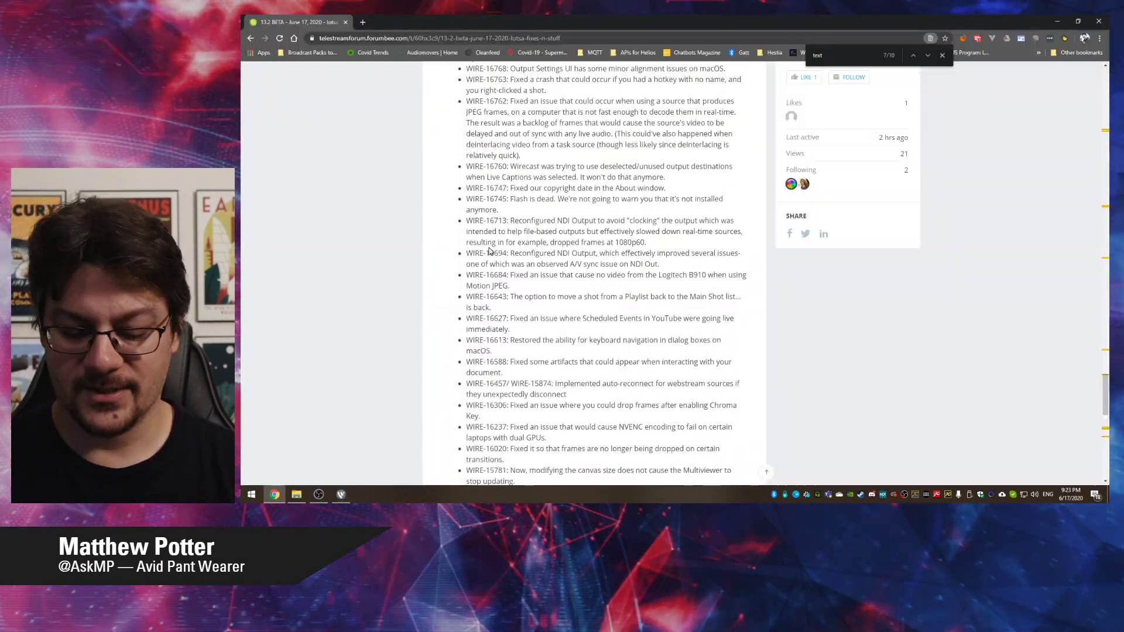
text(label)
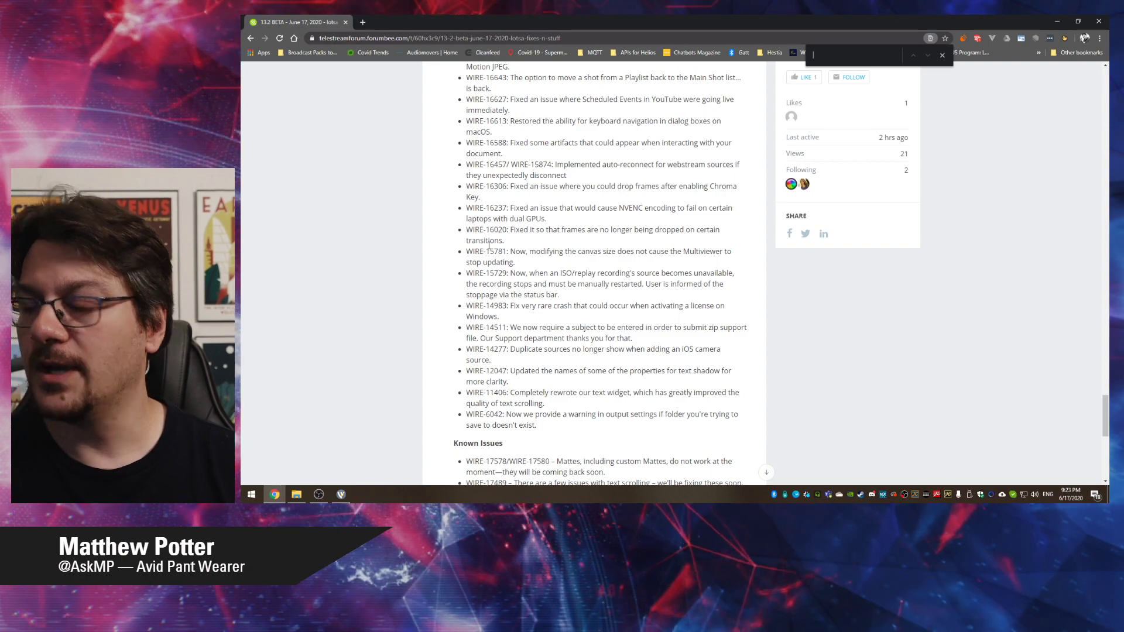
text(window)
key(Return)
key(Return)
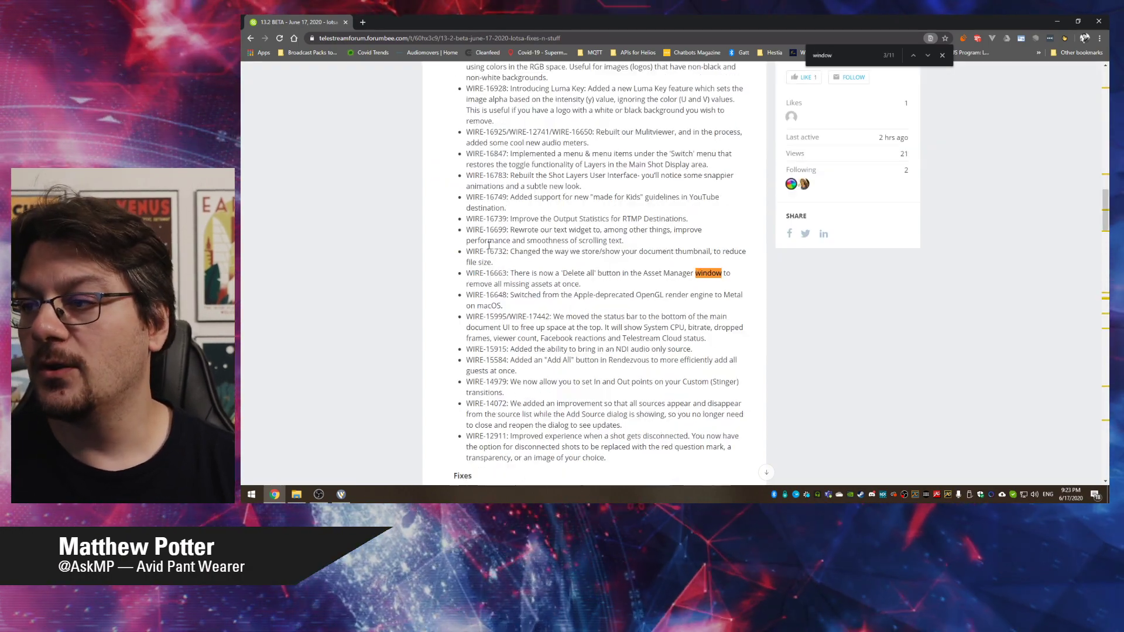
key(shift+Return)
key(shift+Return)
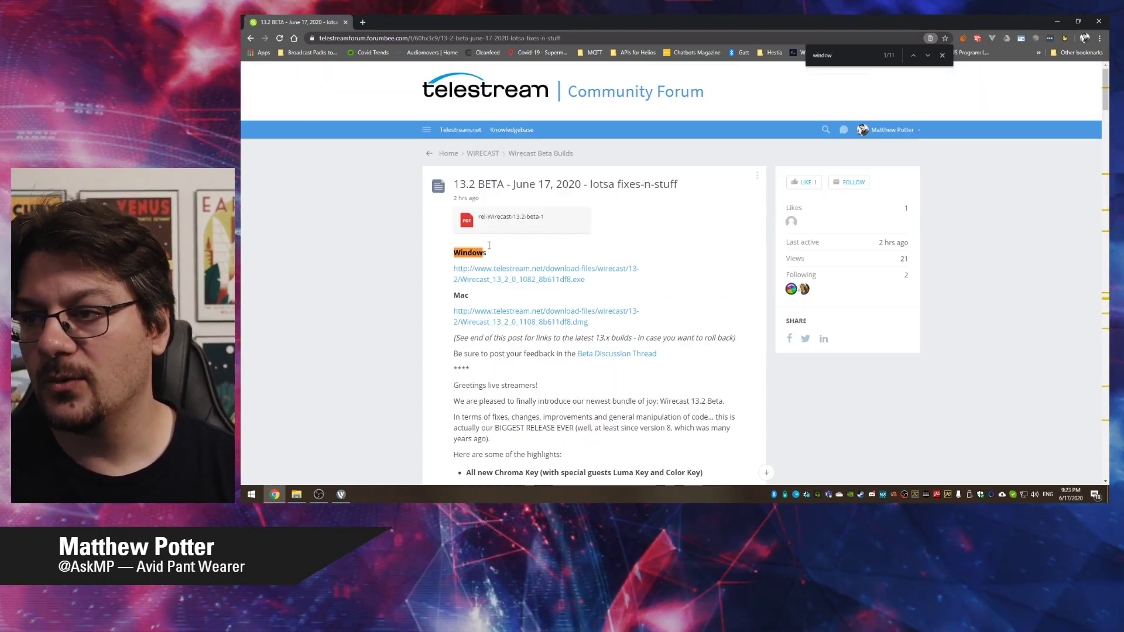
key(Return)
key(Return)
key(Return)
key(Return)
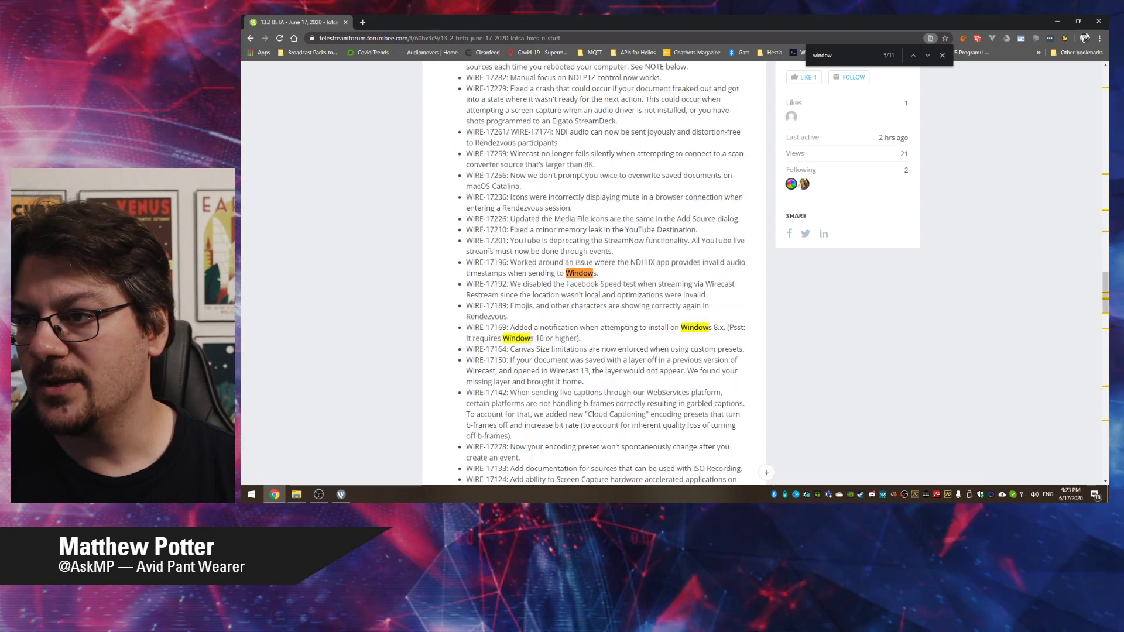
key(Return)
key(Return)
key(Return)
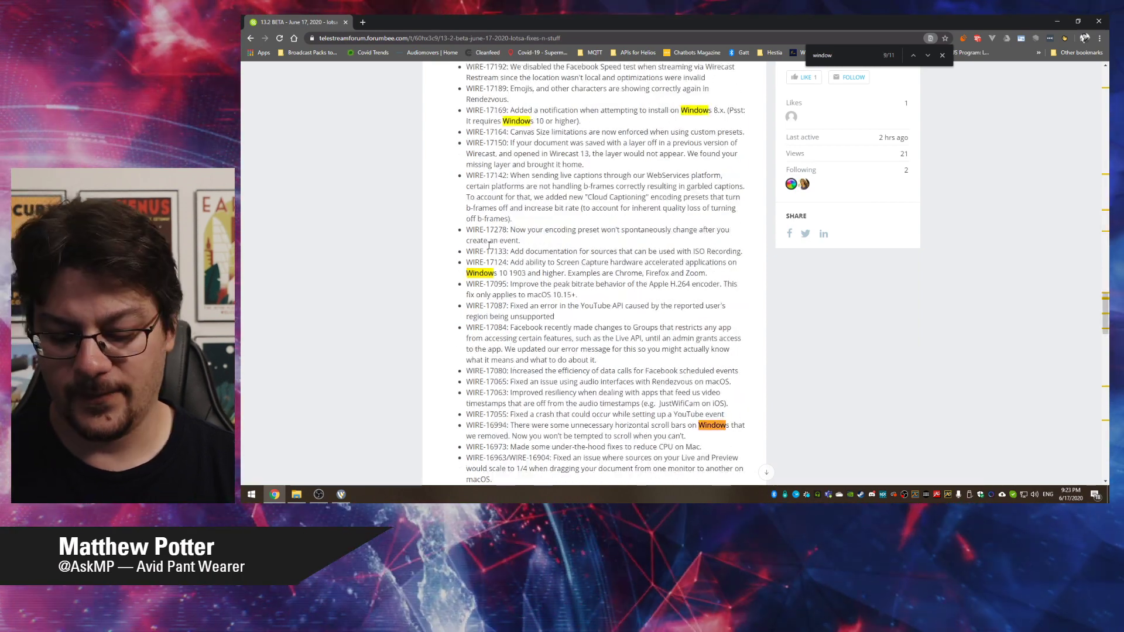
Search the release notes for "font" and go through the matches to the WIRE-17467 entry about the font face pop-up
key(ctrl+f)
text(font)
key(Return)
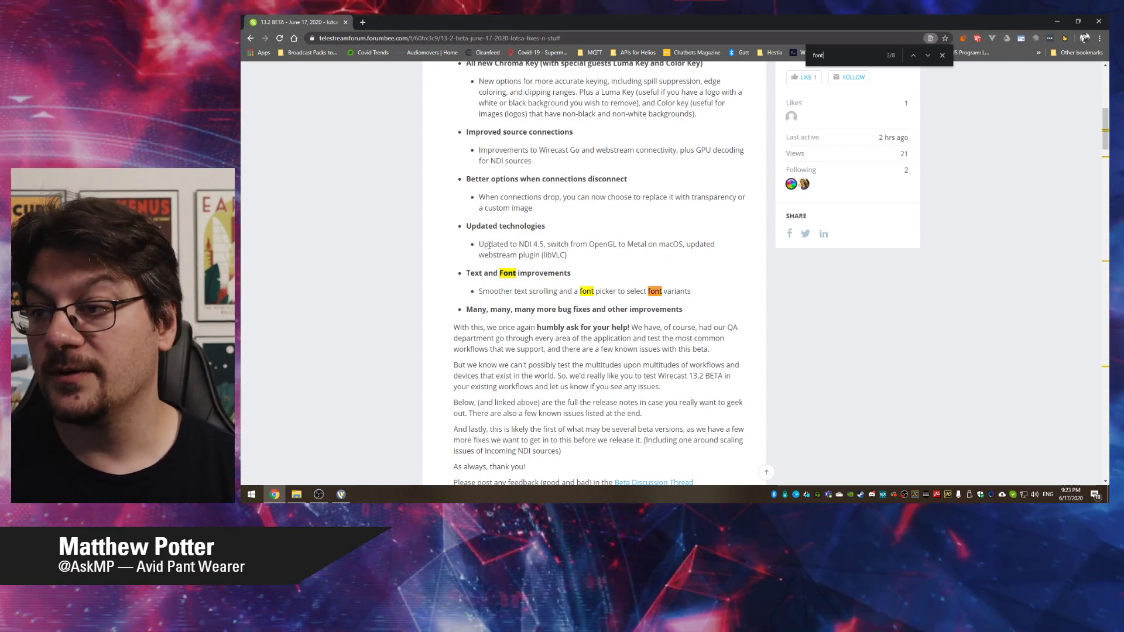
key(Return)
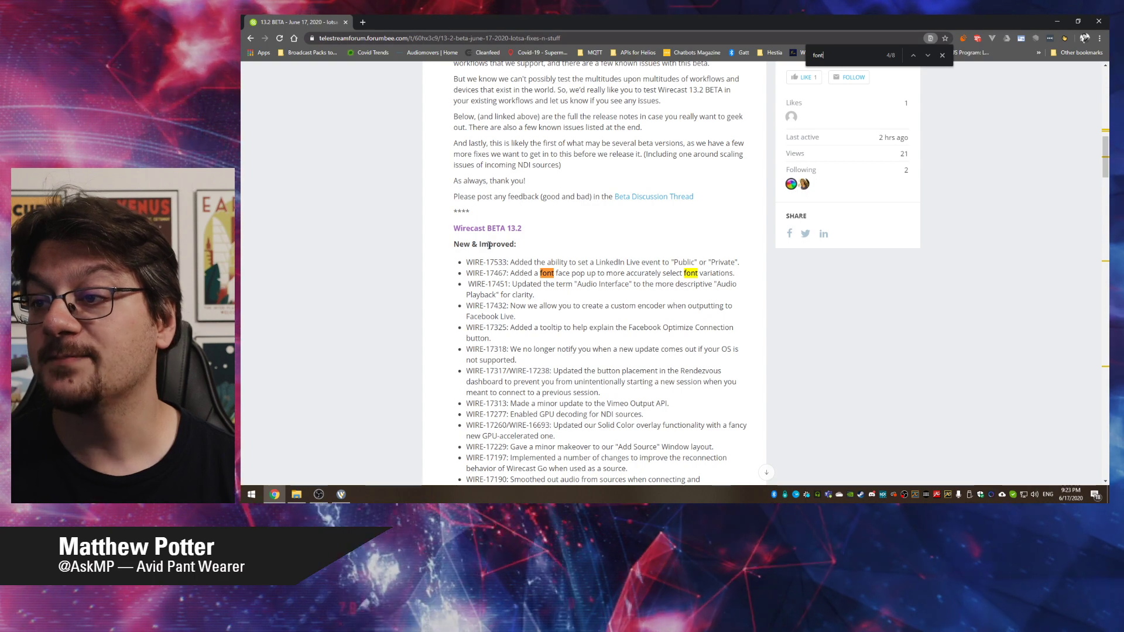
Switch to Wirecast and set the font of the Text 1 shot to Engravers MT
key(alt+Tab)
click(335, 195)
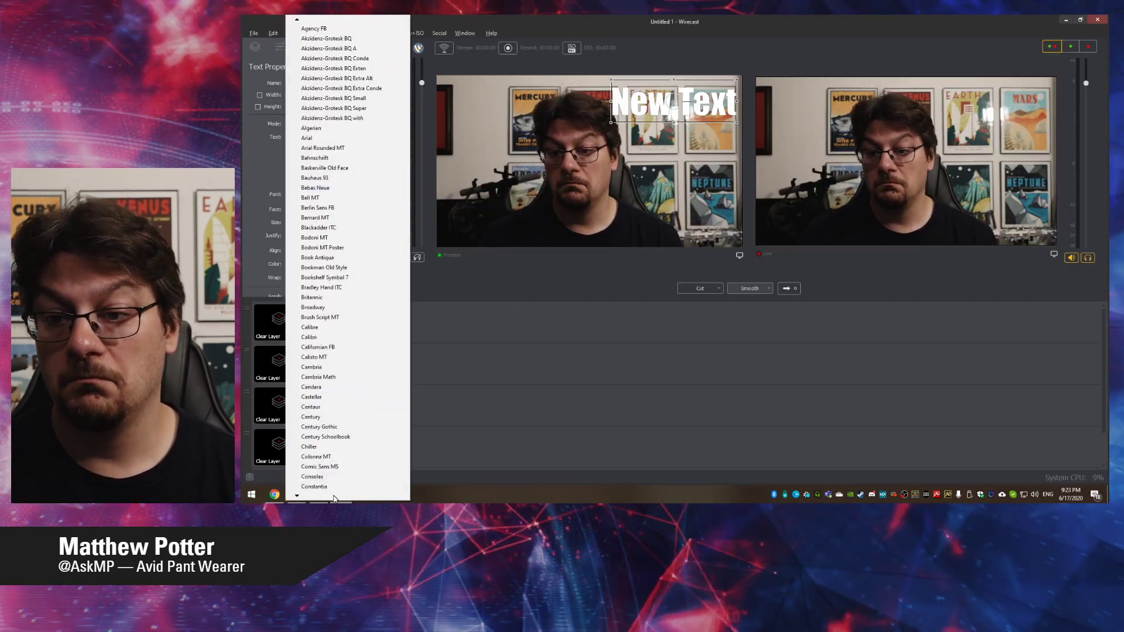
click(333, 486)
scroll(336, 217, down, 3)
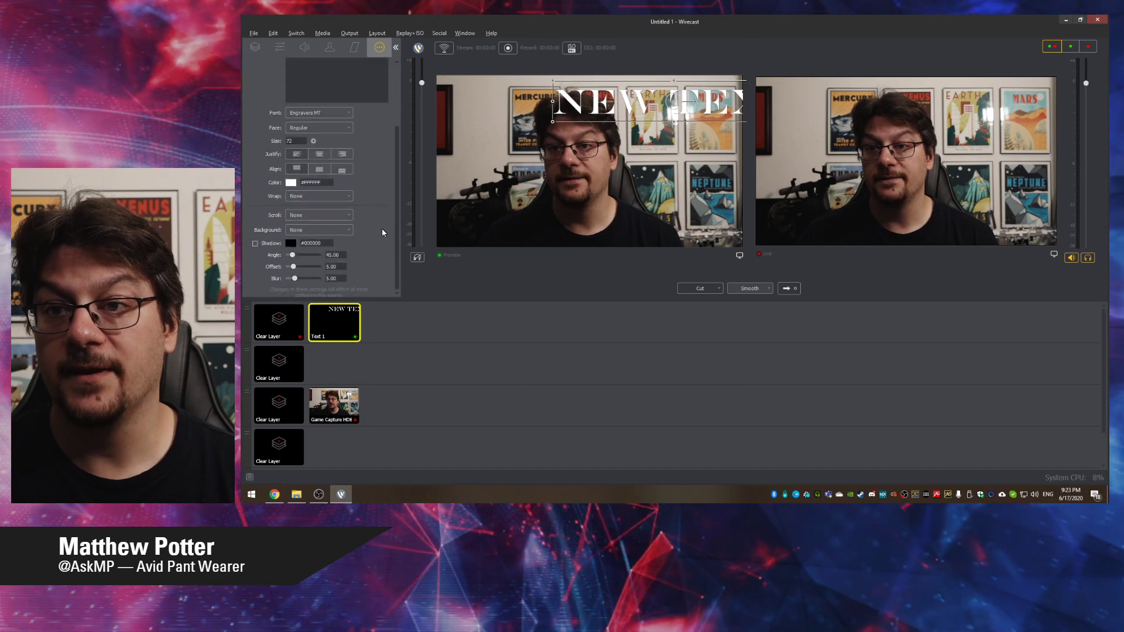
Look through the font list and set the text font to Bodoni MT
scroll(374, 227, up, 2)
click(341, 172)
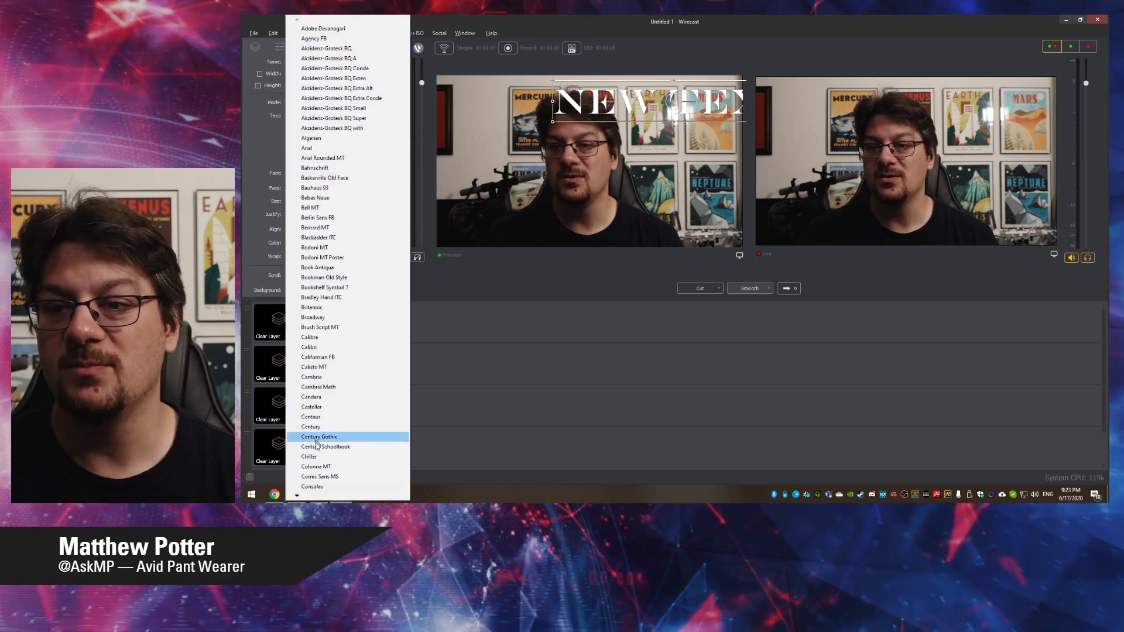
mouse_move(298, 495)
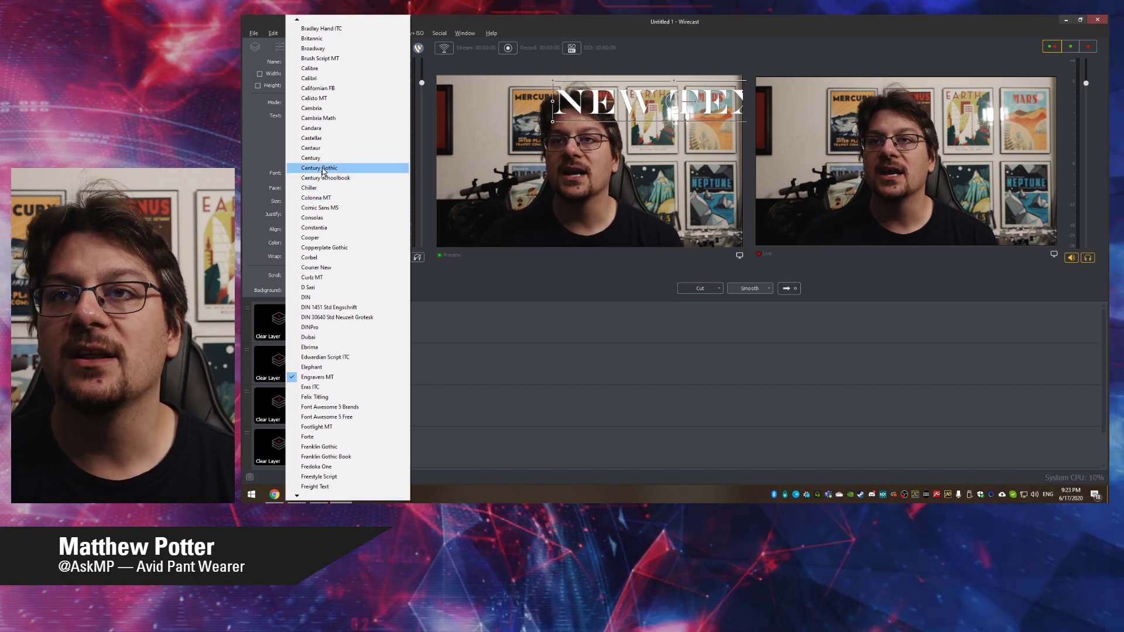
mouse_move(314, 25)
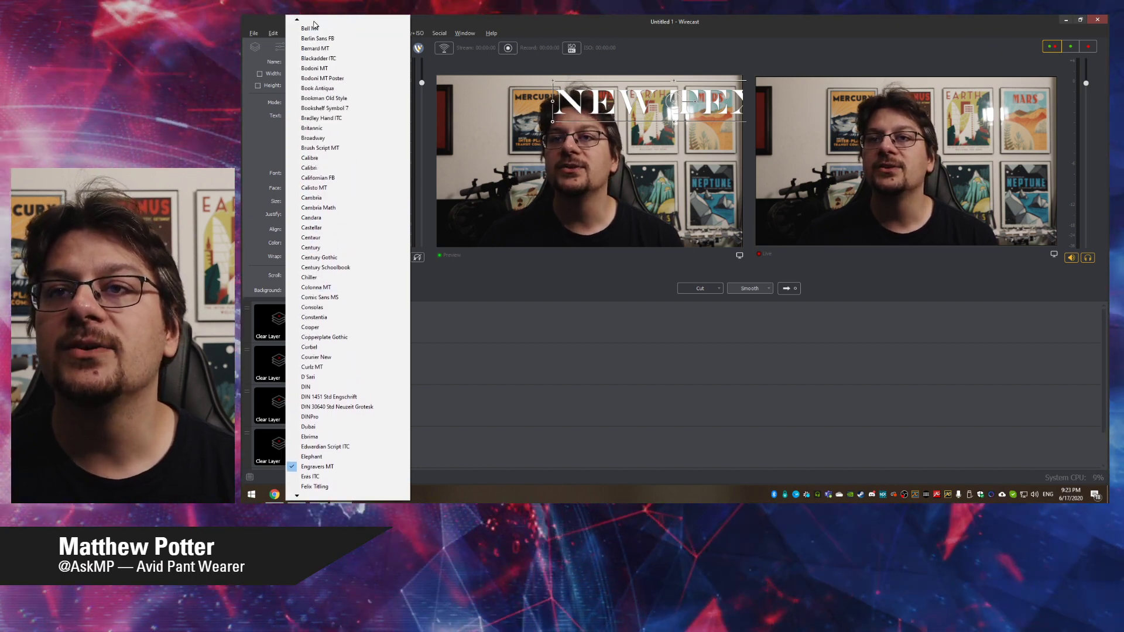
click(345, 71)
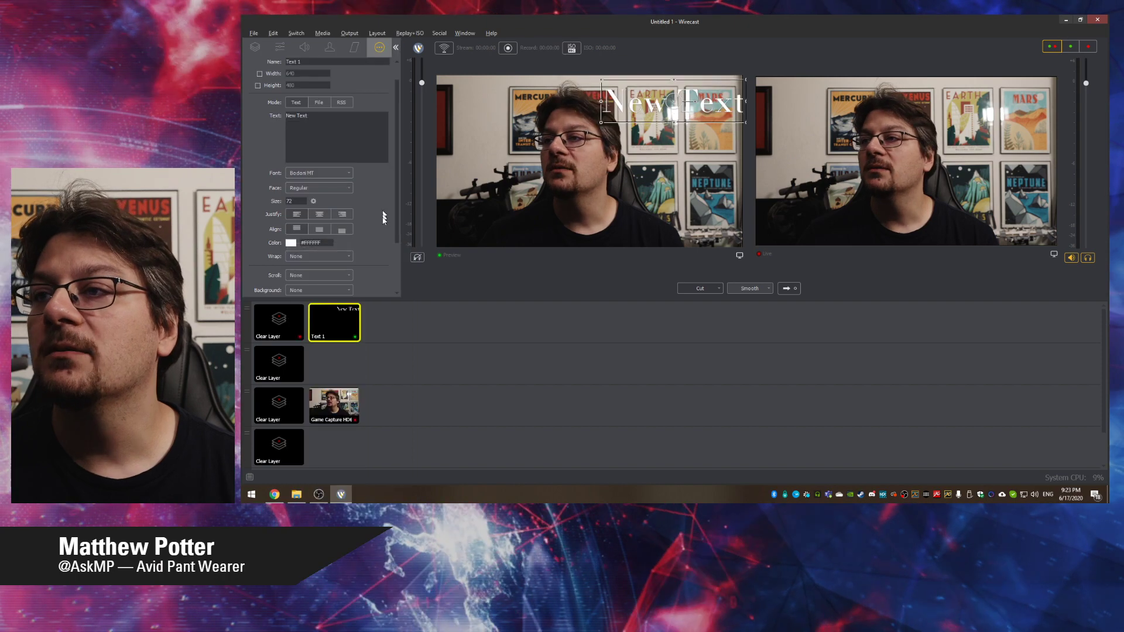
Set the text face to Condensed Italic and move the text to the lower-left area of the preview canvas
click(331, 193)
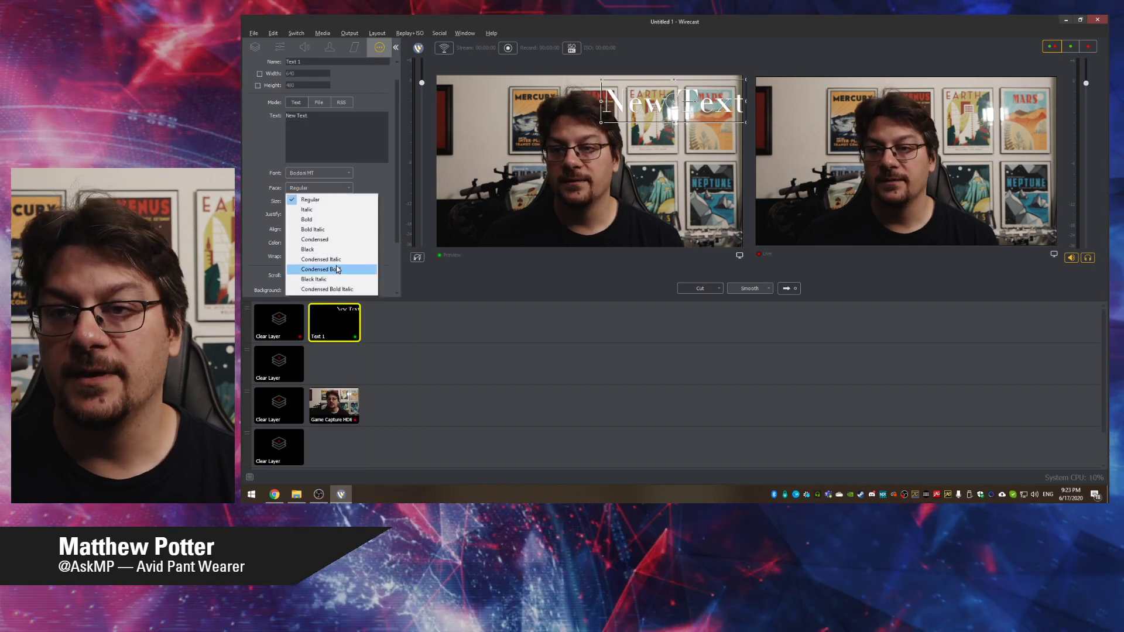
click(336, 259)
drag(647, 107, 490, 227)
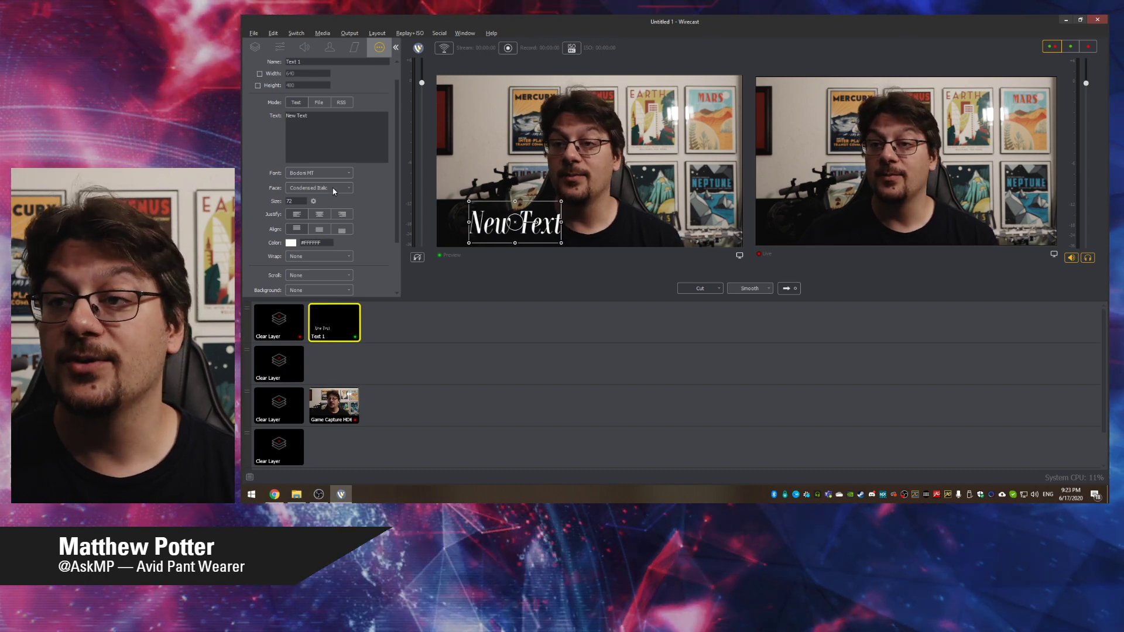
Add a comma to the end of the text so it reads "New Text,"
click(335, 190)
click(319, 117)
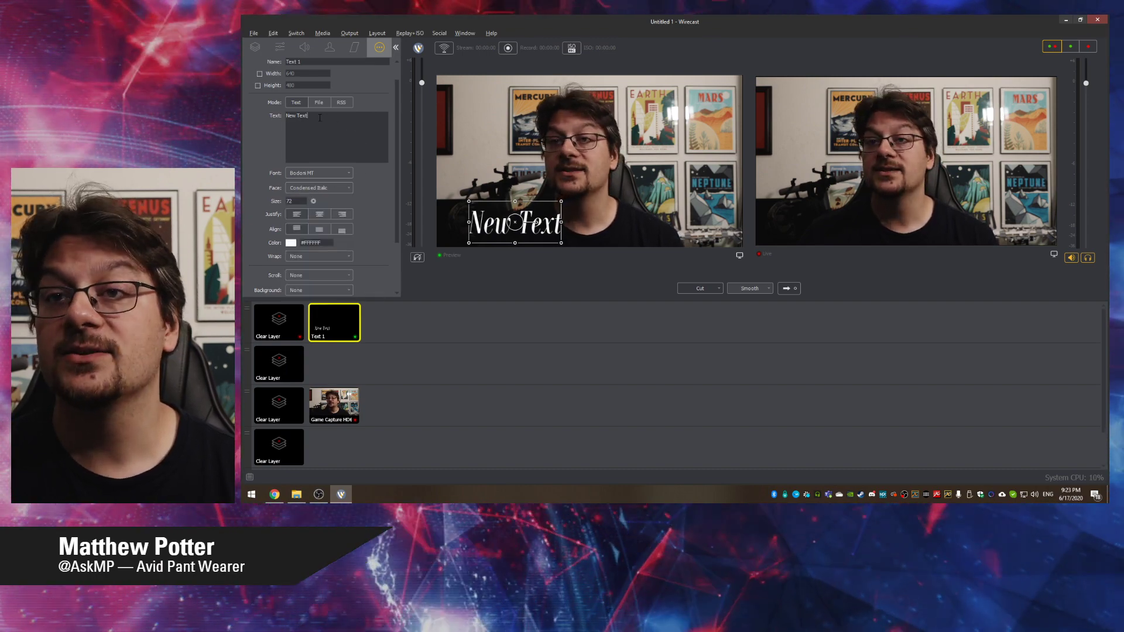
click(346, 194)
click(328, 126)
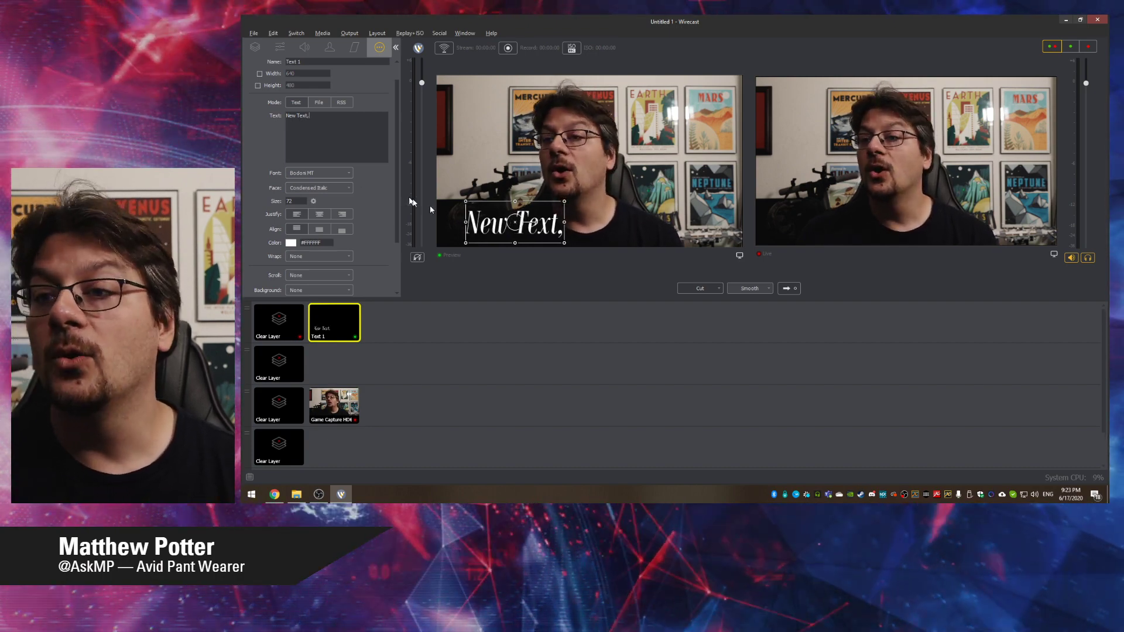
Enlarge the text layer in the preview to a scale of about 1047% and shift it down over the camera shot
drag(565, 201, 804, 100)
drag(584, 178, 579, 202)
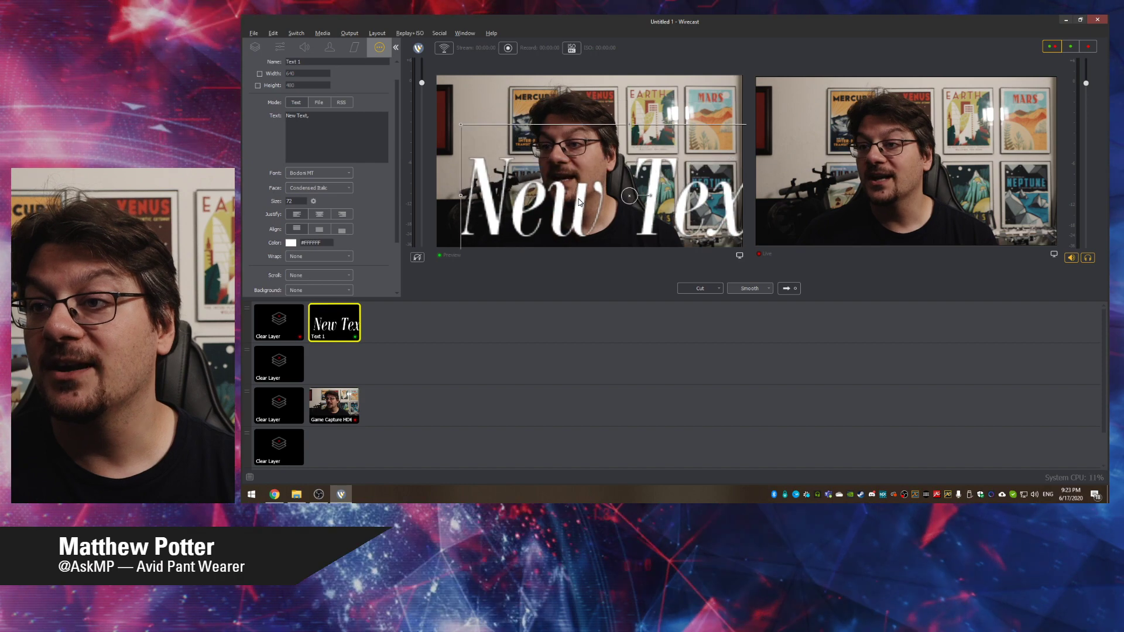
click(454, 211)
mouse_move(466, 245)
mouse_down()
mouse_move(466, 234)
mouse_move(479, 243)
mouse_up()
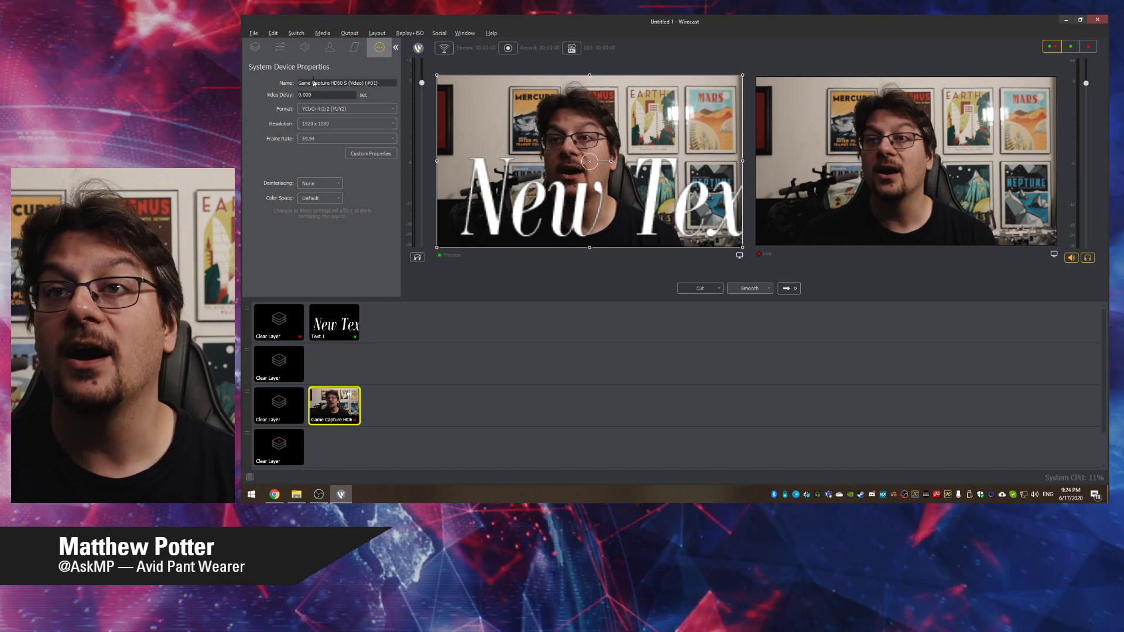
Examine the Text 1 shot's layer properties, including position and scale, and return to its text properties
click(335, 319)
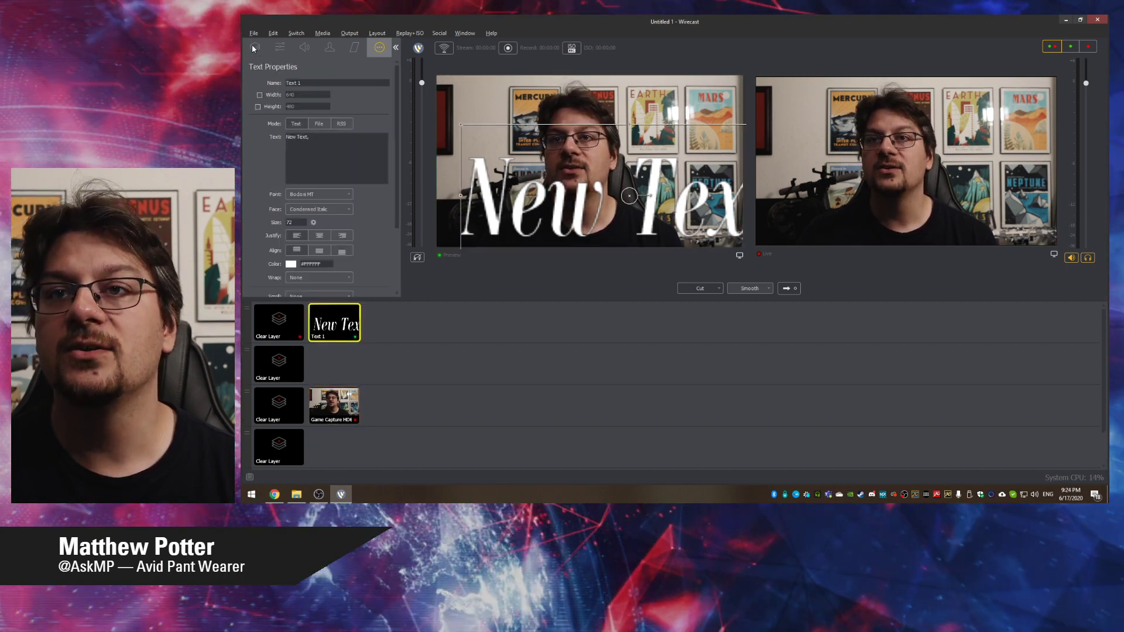
click(254, 48)
click(280, 48)
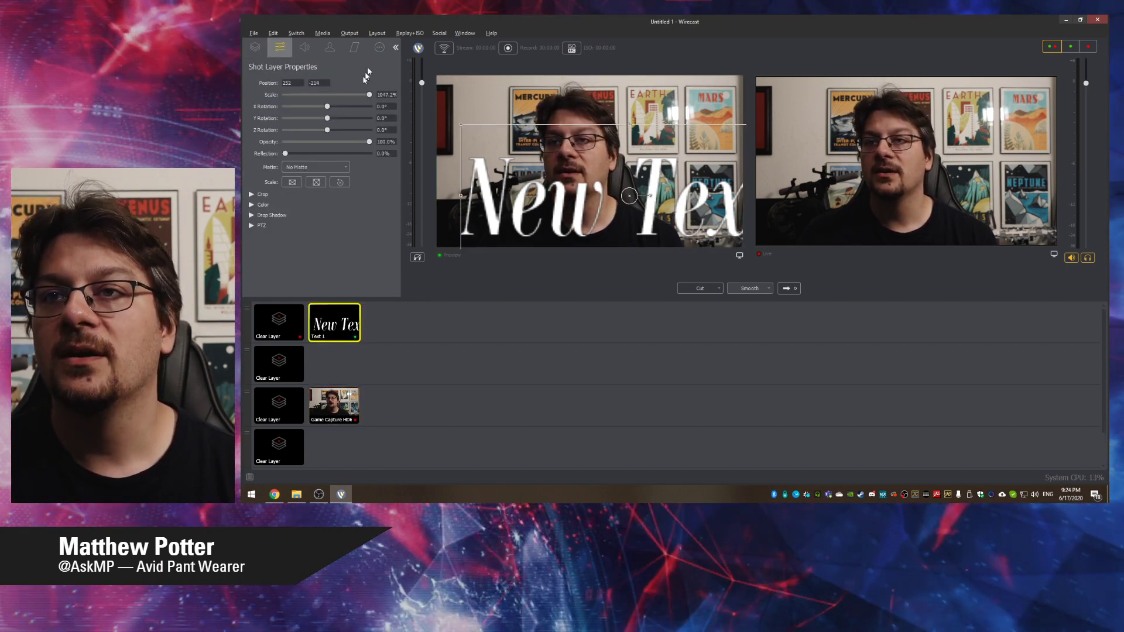
click(379, 48)
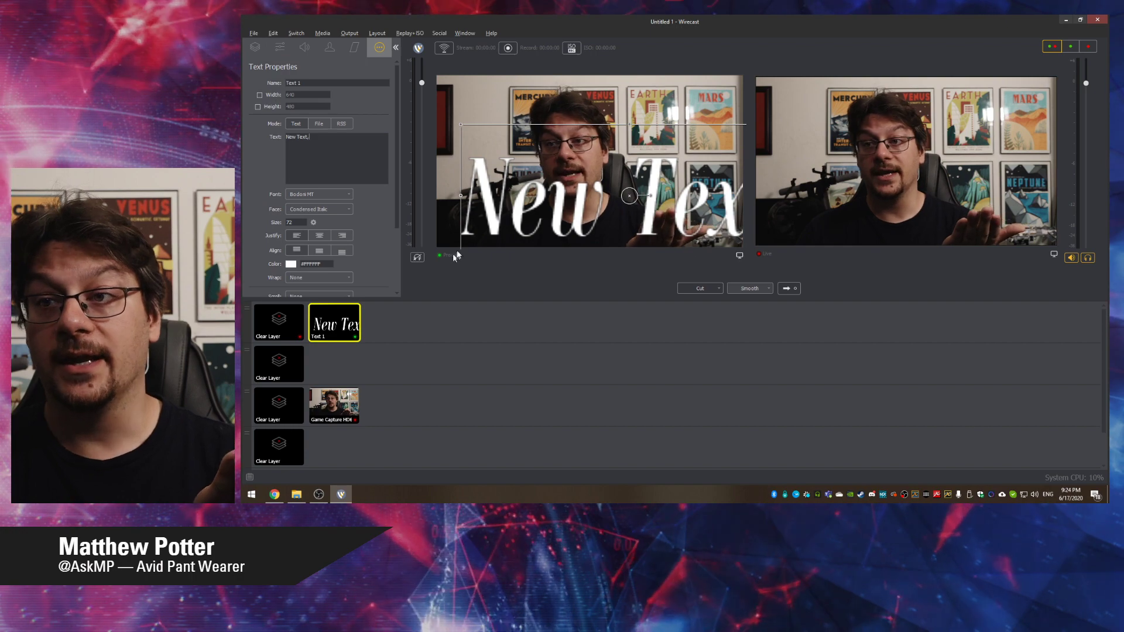
Set the text size to 159 and reposition the enlarged text so its first letters lie over the preview
drag(297, 223, 273, 226)
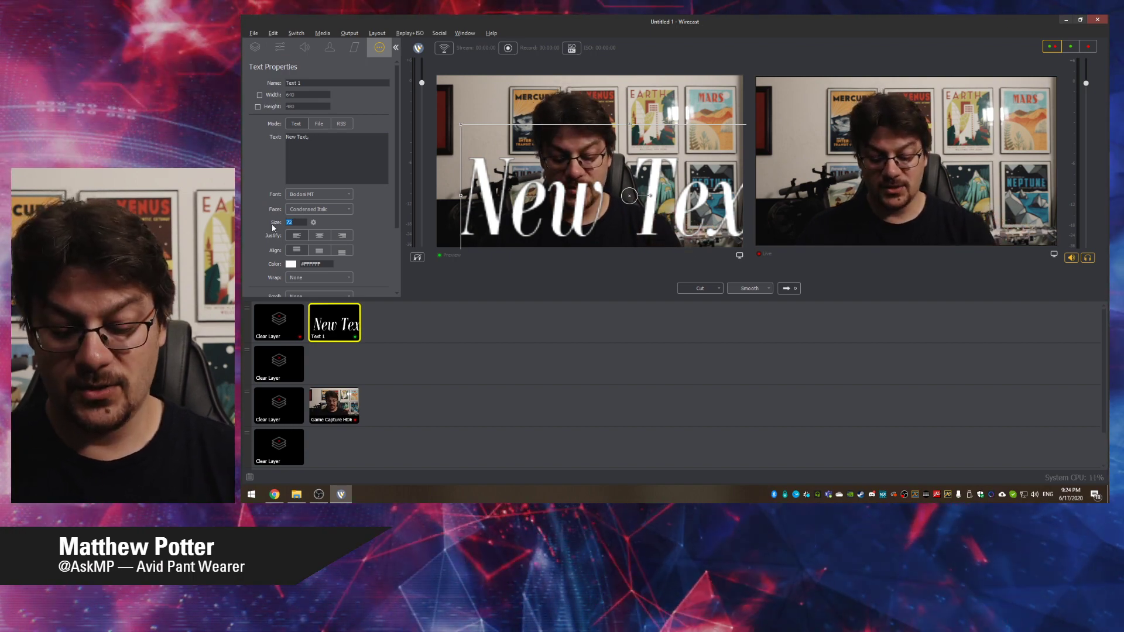
text(159)
key(Tab)
mouse_move(486, 205)
mouse_down()
mouse_move(597, 141)
mouse_move(694, 120)
mouse_move(580, 187)
mouse_move(583, 351)
mouse_up()
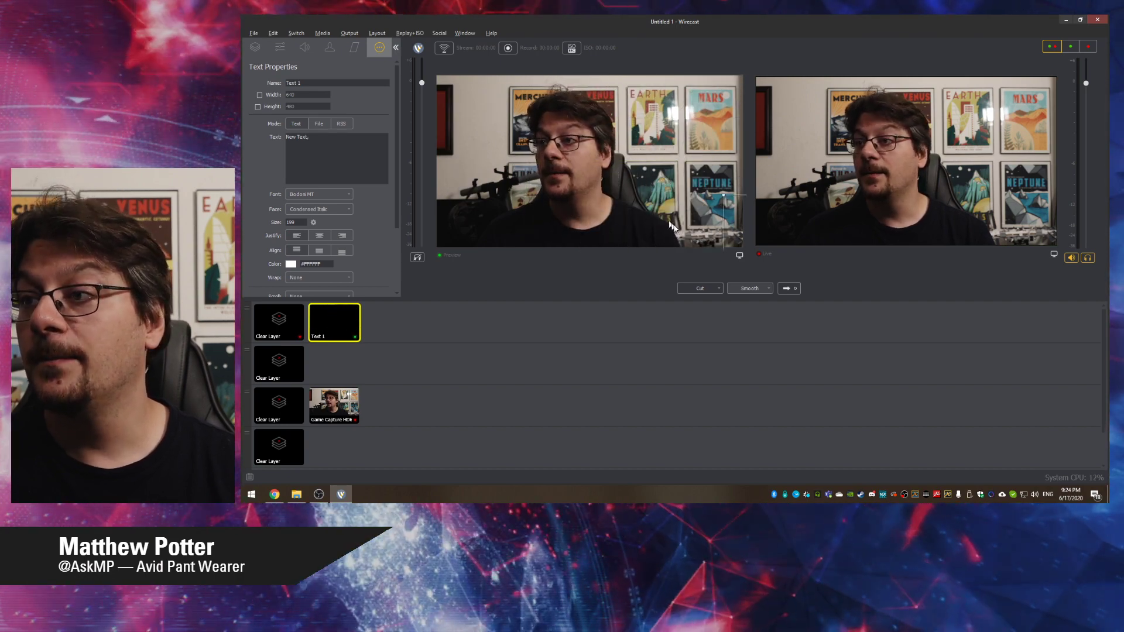
drag(528, 83, 528, 134)
click(463, 233)
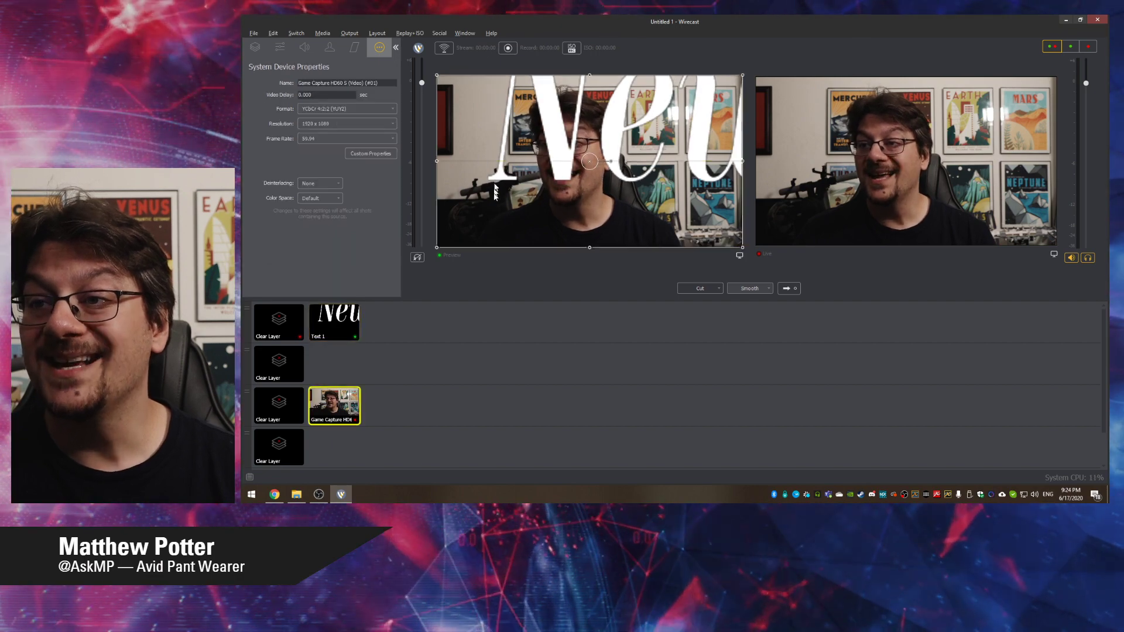
Reselect the Text 1 shot and try the Condensed and Italic faces, finishing with the face set to Black Italic
click(340, 320)
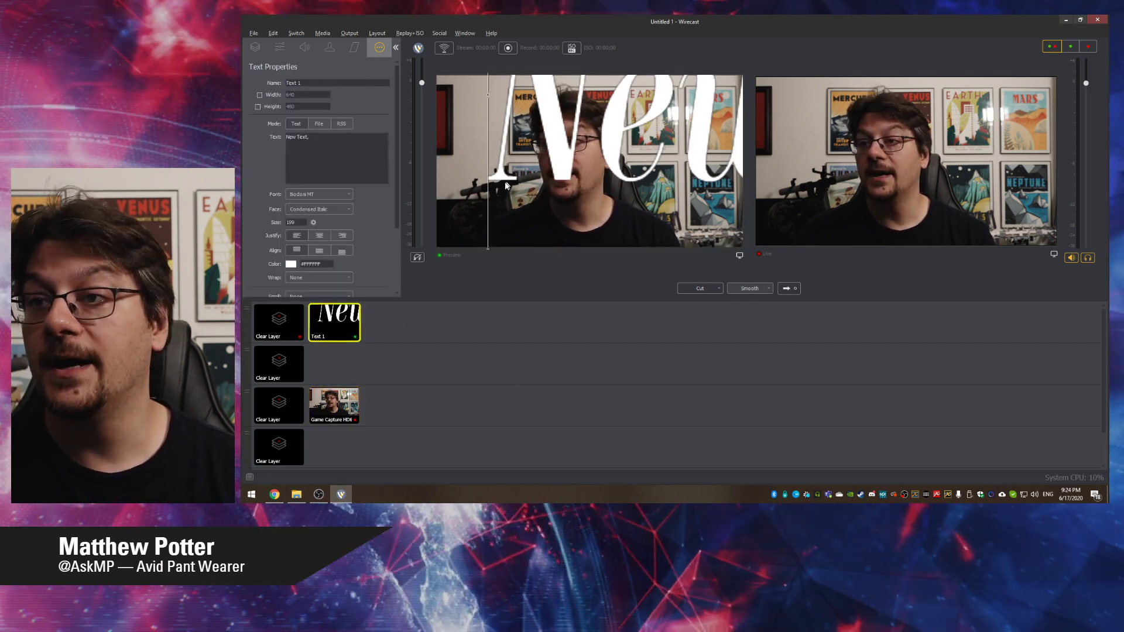
click(321, 147)
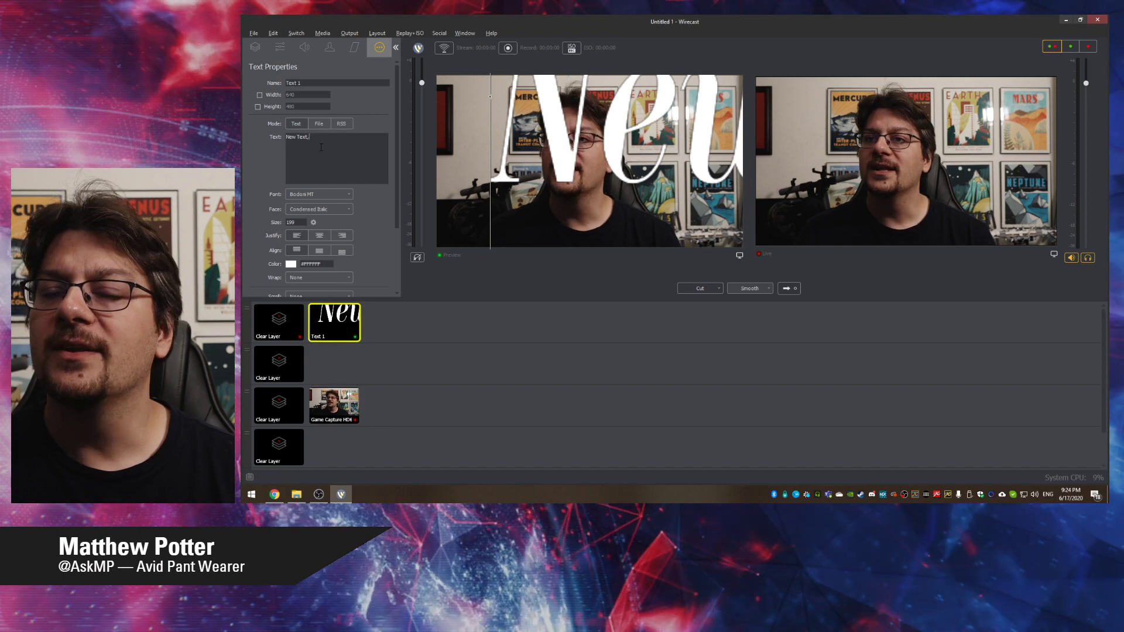
click(328, 210)
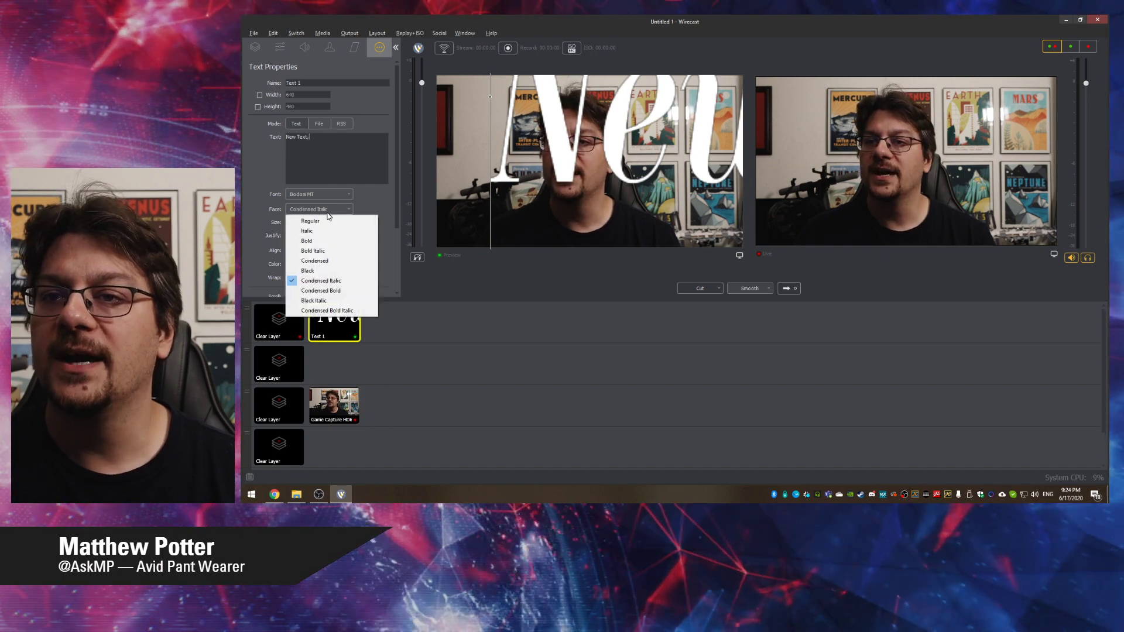
click(326, 261)
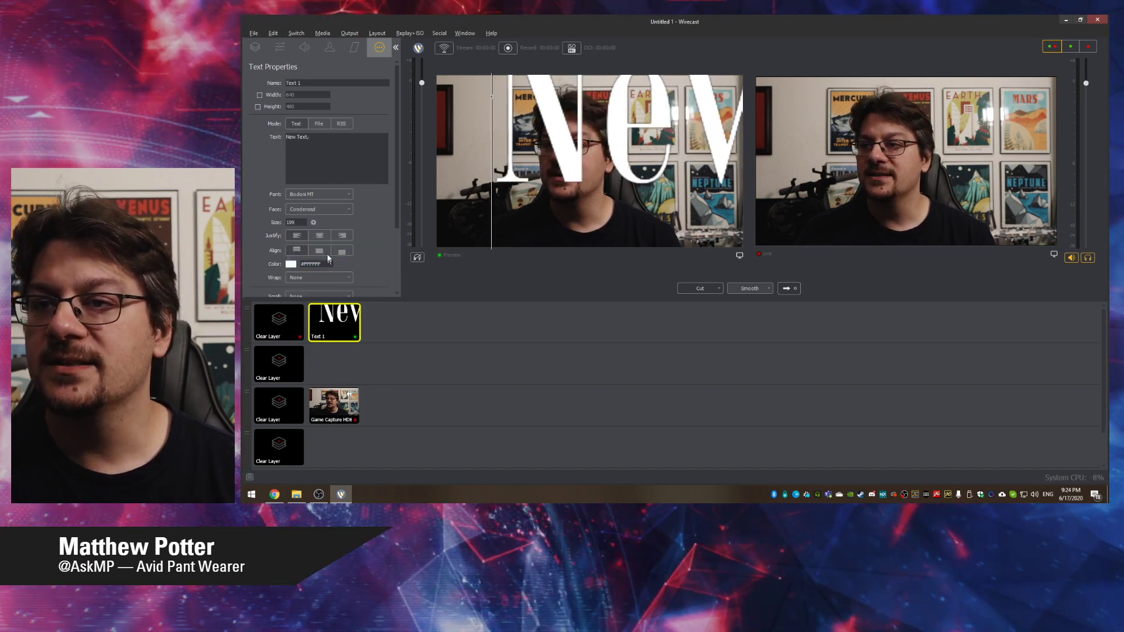
click(324, 209)
click(325, 232)
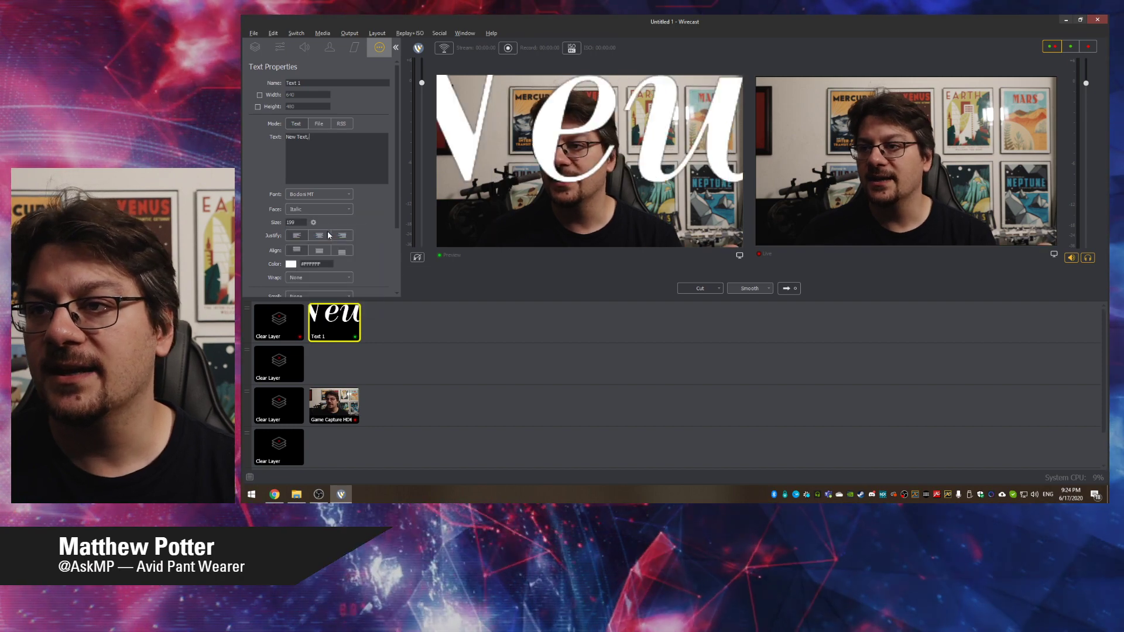
click(321, 209)
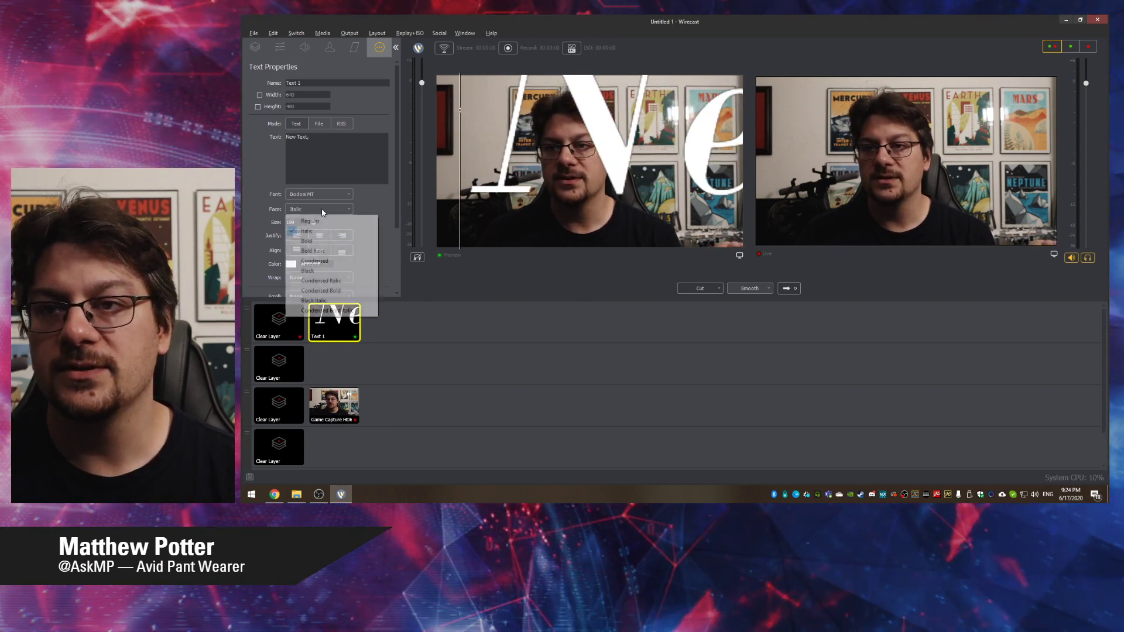
click(332, 302)
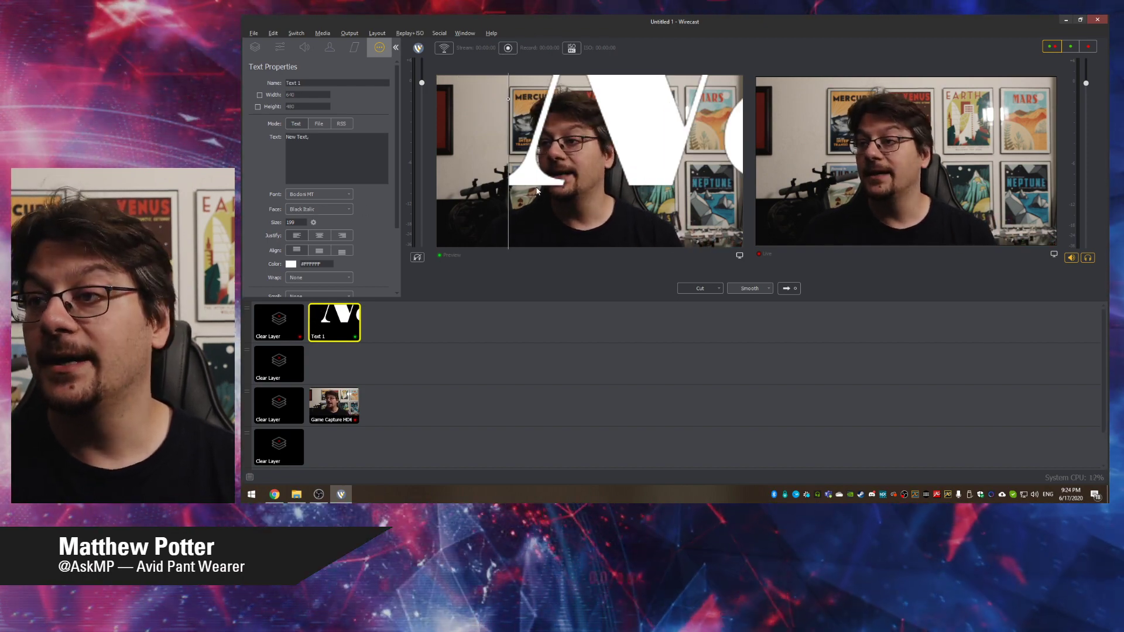
Launch Adobe Illustrator
key(super)
text(ill)
key(Return)
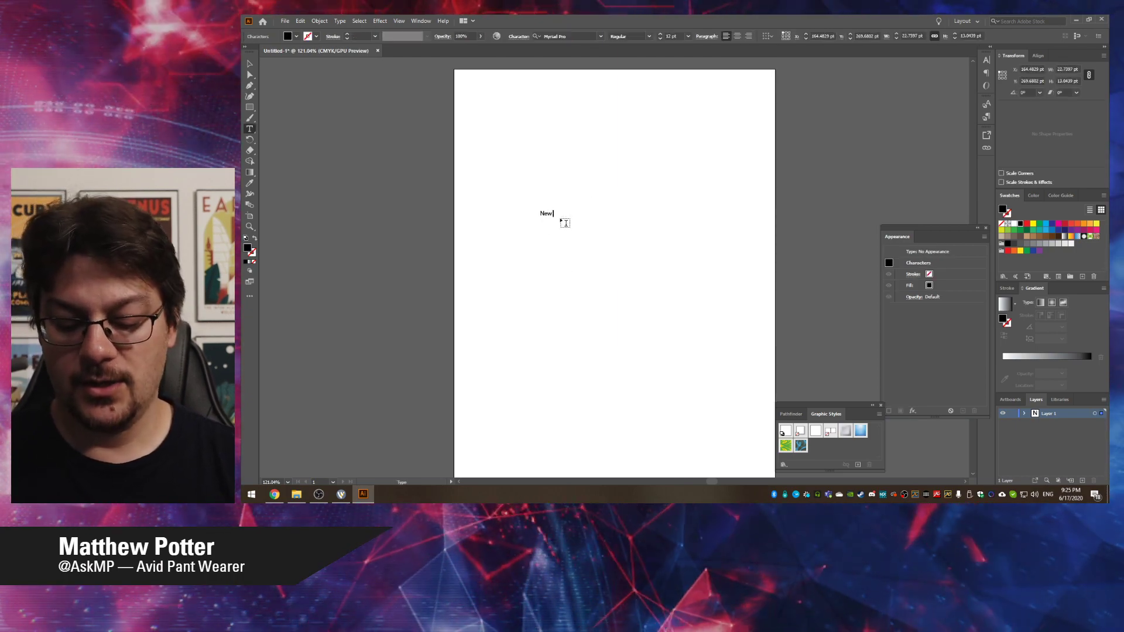
Complete the wording "New Text" on the artboard and leave text editing
key(alt+t)
key(Escape)
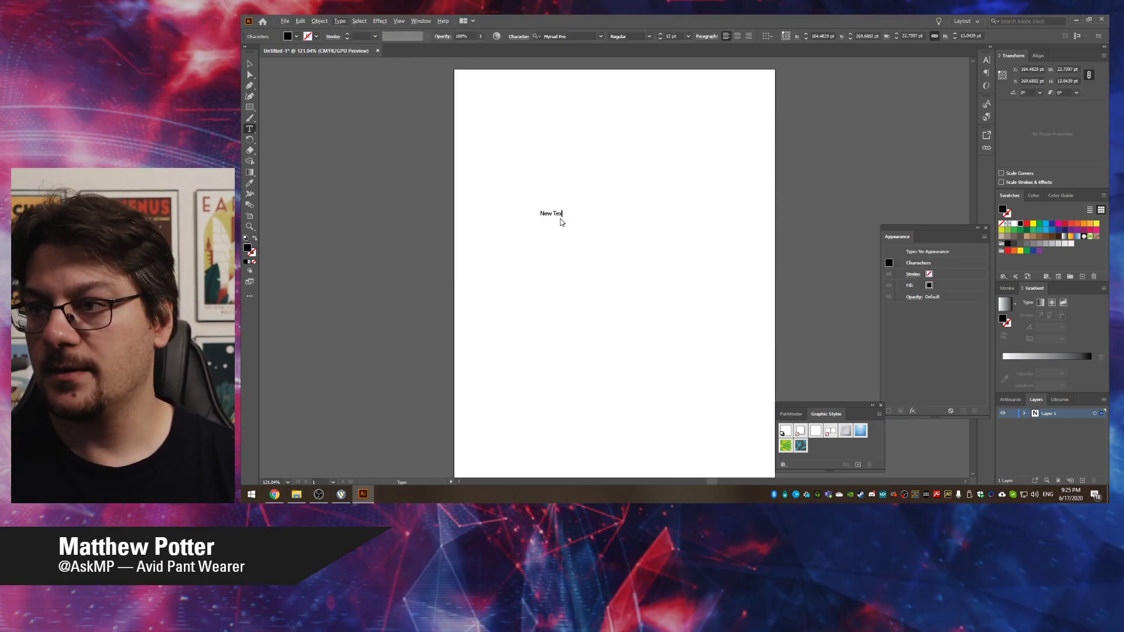
key(alt+t)
key(r)
key(Escape)
key(Escape)
key(alt+t)
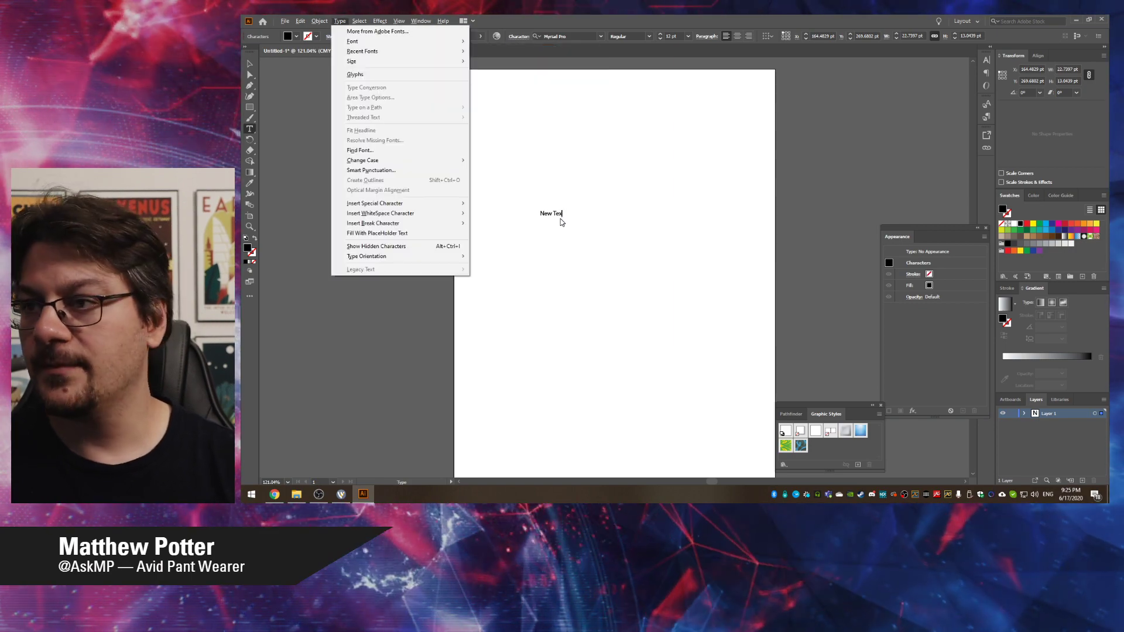
key(Escape)
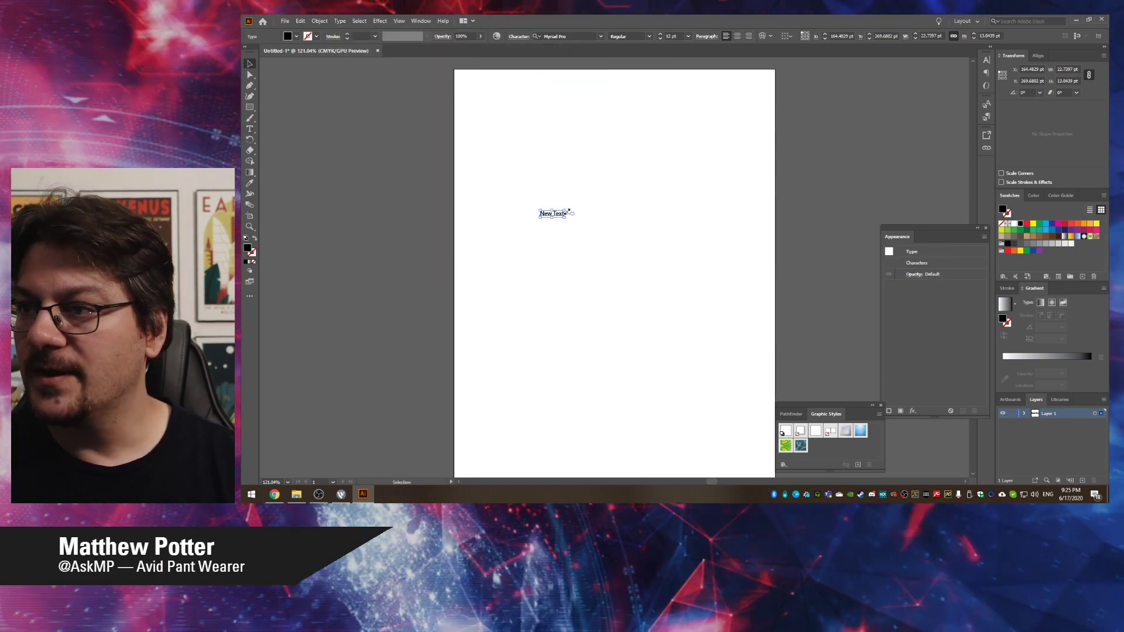
Enlarge the "New Text" lettering to about 448 pt wide on the artboard and deselect it
drag(665, 155, 673, 150)
drag(587, 206, 584, 223)
click(528, 273)
Look up the font used in Wirecast and set the Illustrator lettering to Bodoni MT Black Italic
key(alt+Tab)
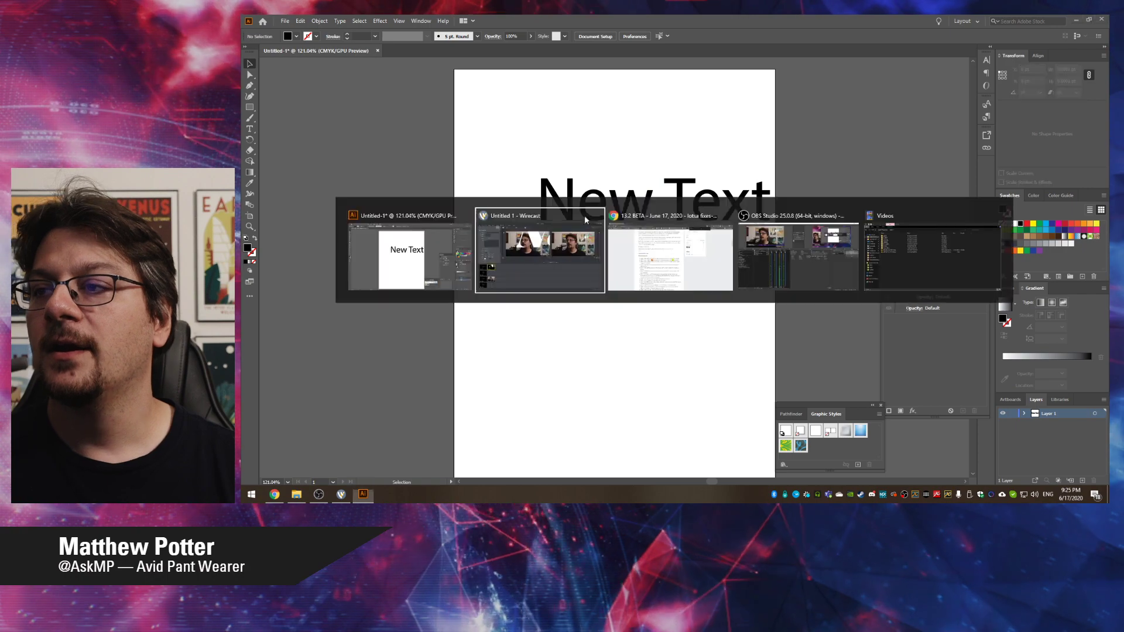
key(alt+Tab)
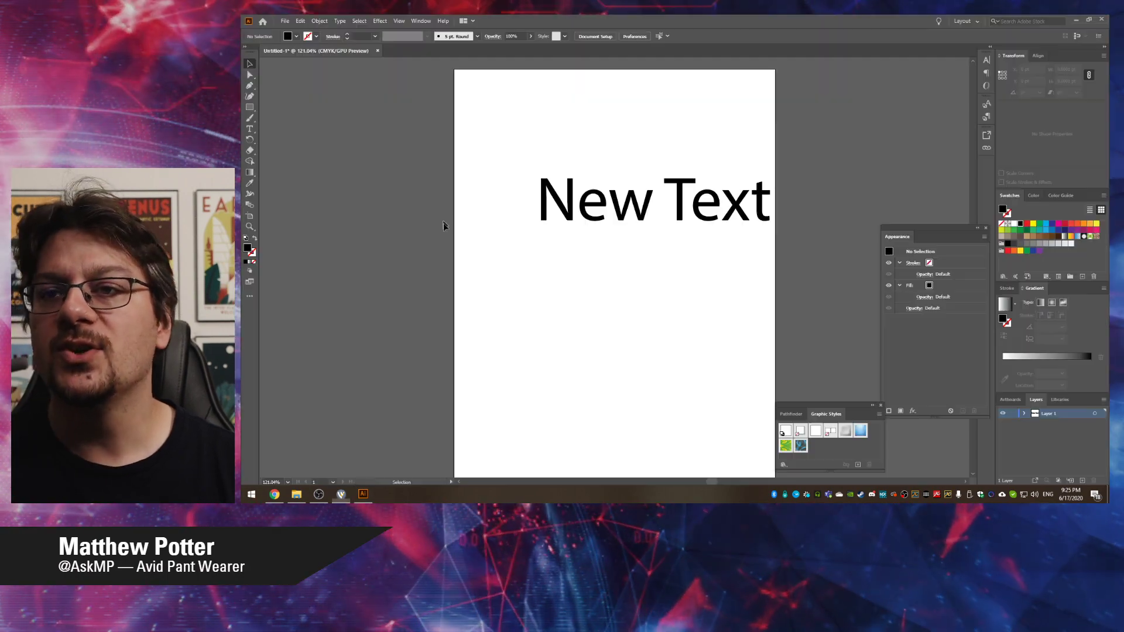
key(ctrl+a)
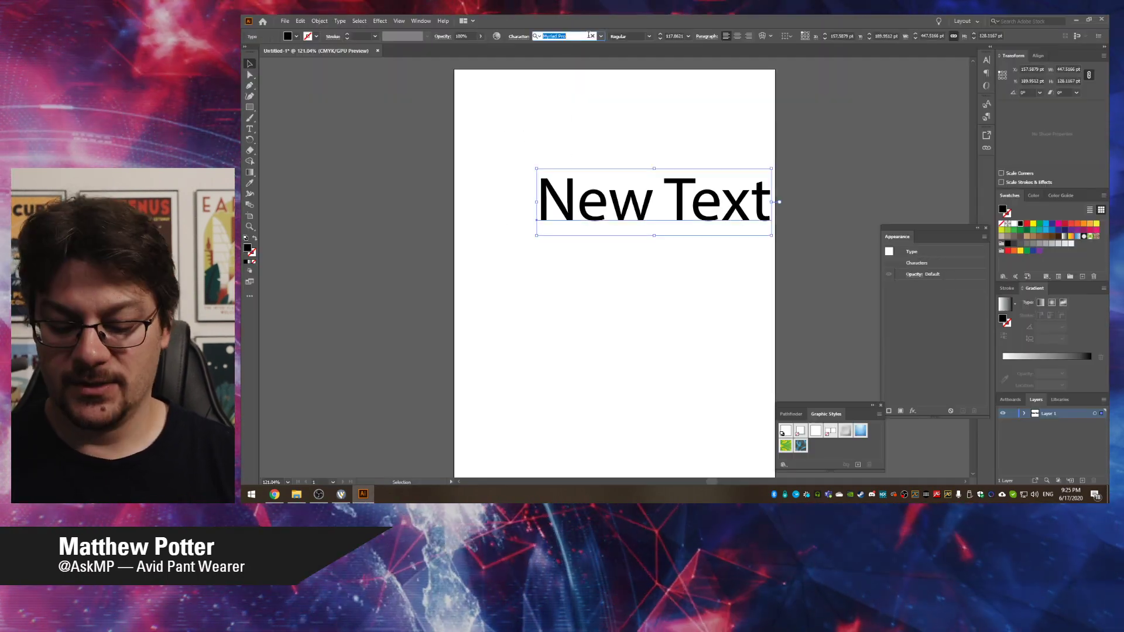
text(bod)
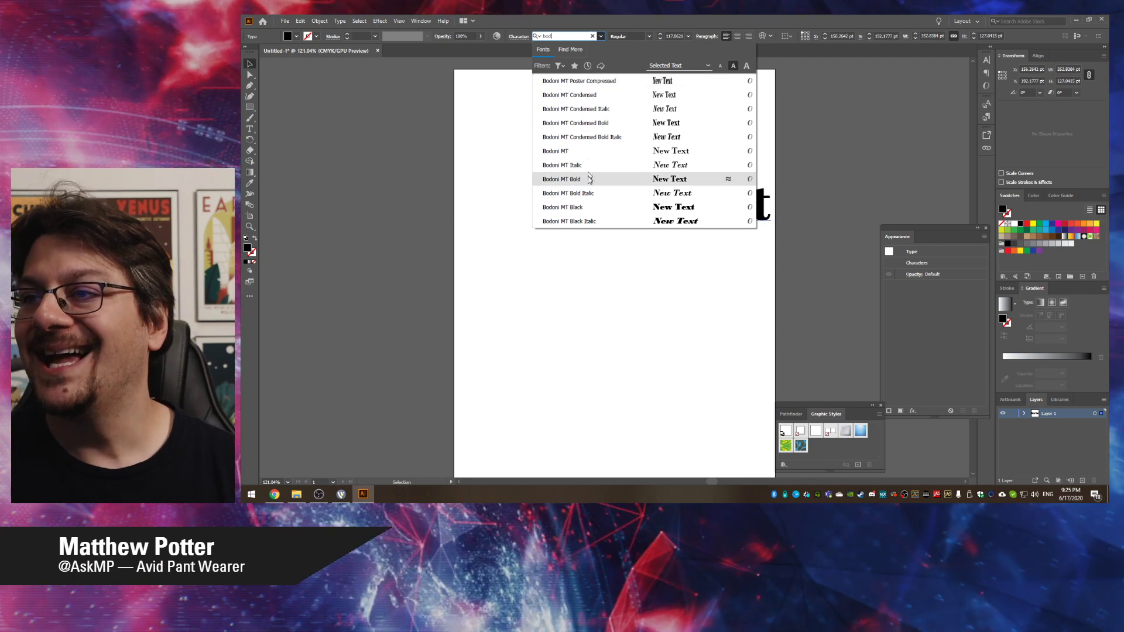
click(576, 221)
Compare the Bodoni MT Black Italic lettering in Illustrator with the Text 1 shot in Wirecast, finishing in Wirecast
click(508, 194)
drag(500, 189, 591, 183)
drag(503, 155, 656, 244)
key(alt+Tab)
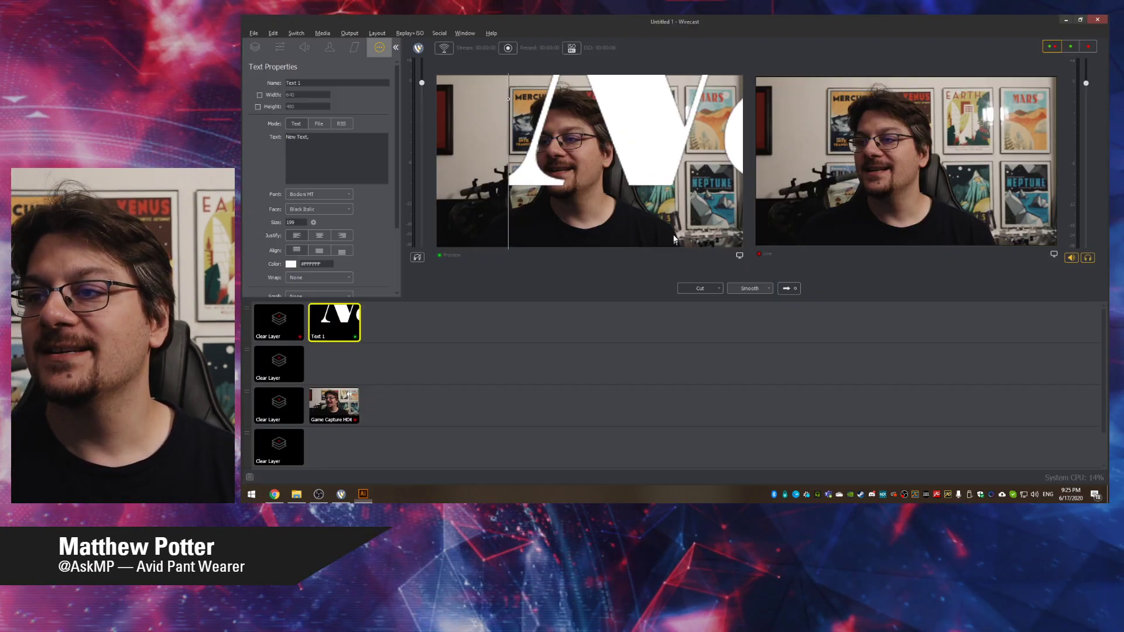
key(alt+Tab)
click(564, 229)
key(alt+Tab)
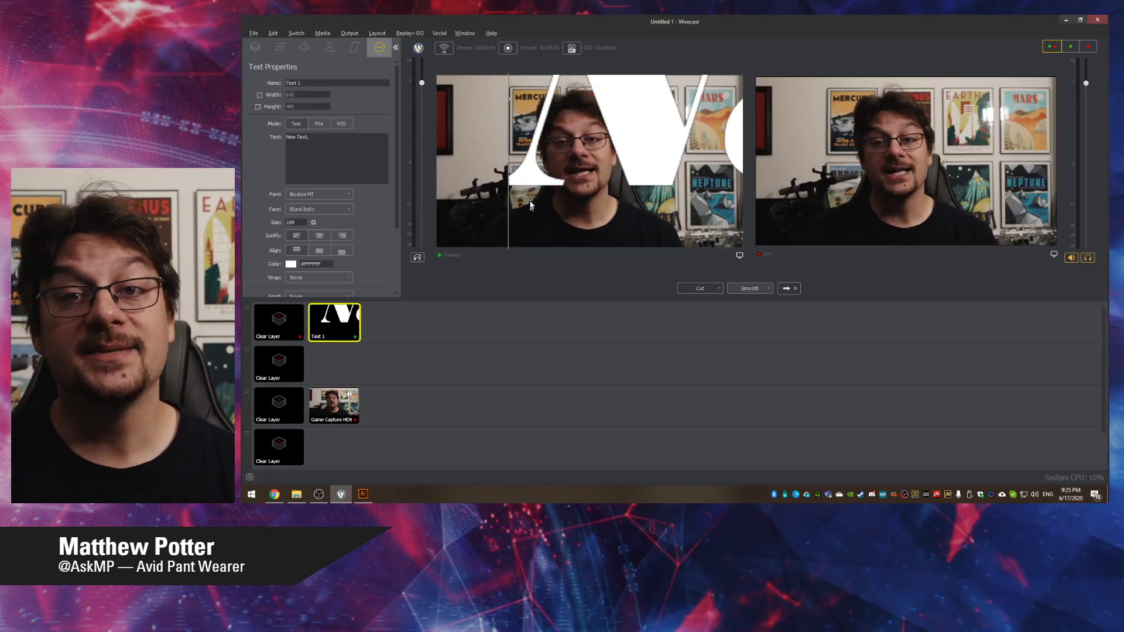
Try a leading space in the Text 1 wording and the File mode, and return to Text mode without the space
click(286, 137)
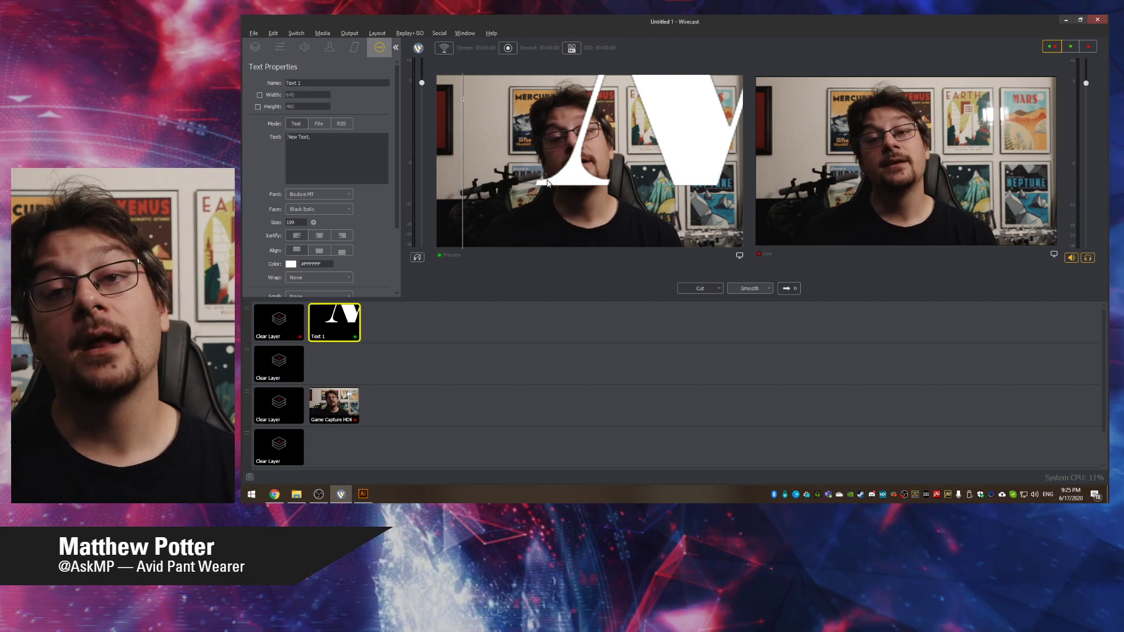
click(317, 124)
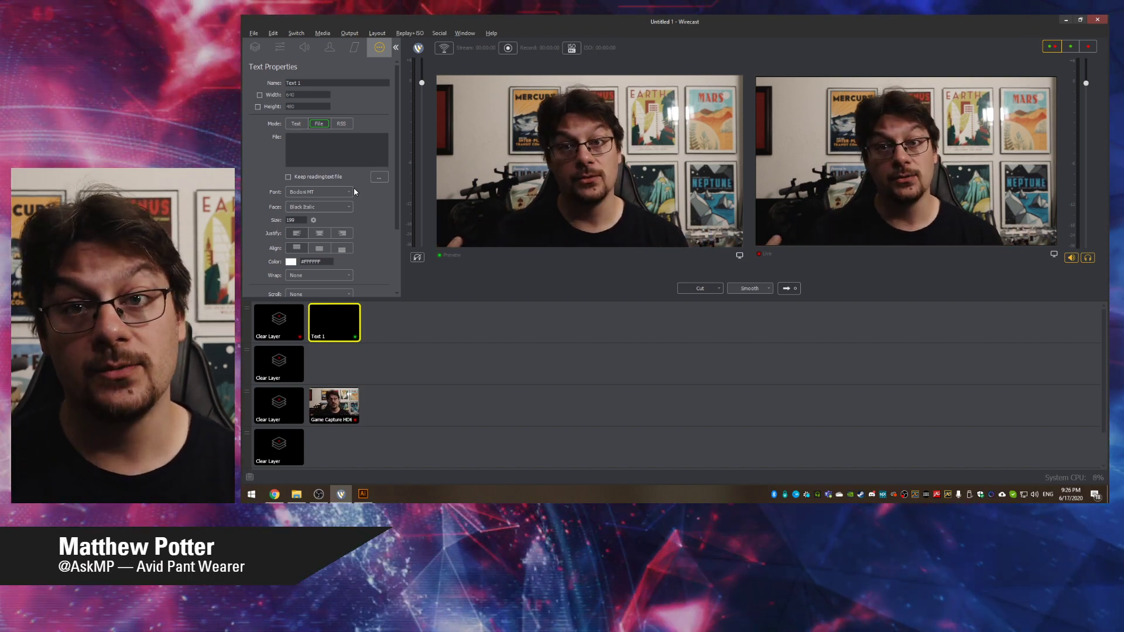
click(302, 126)
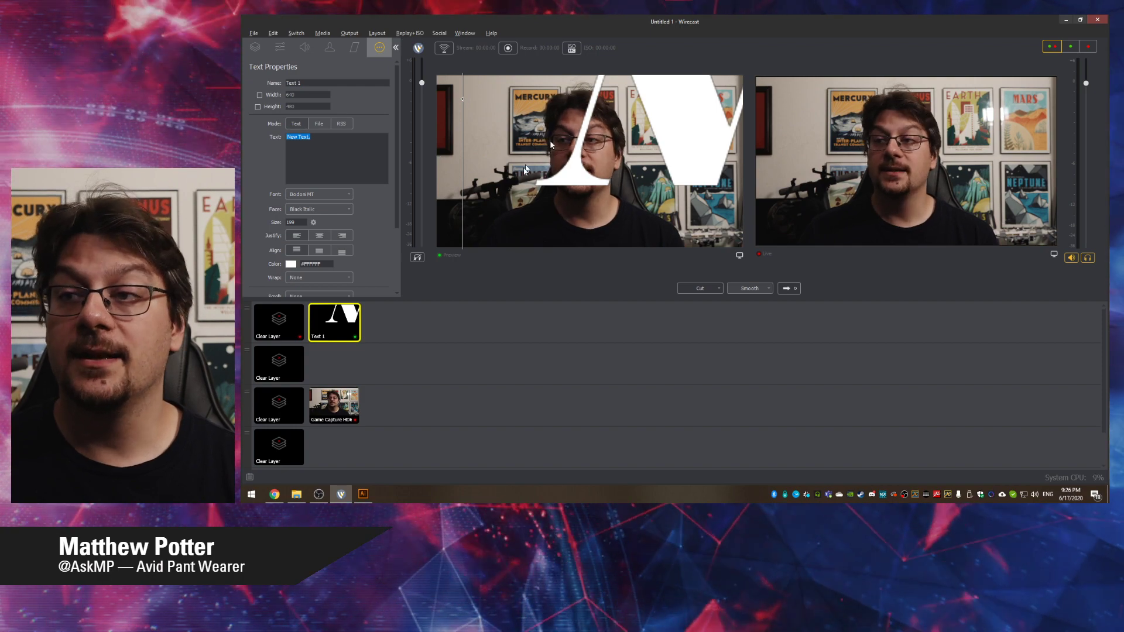
key(BackSpace)
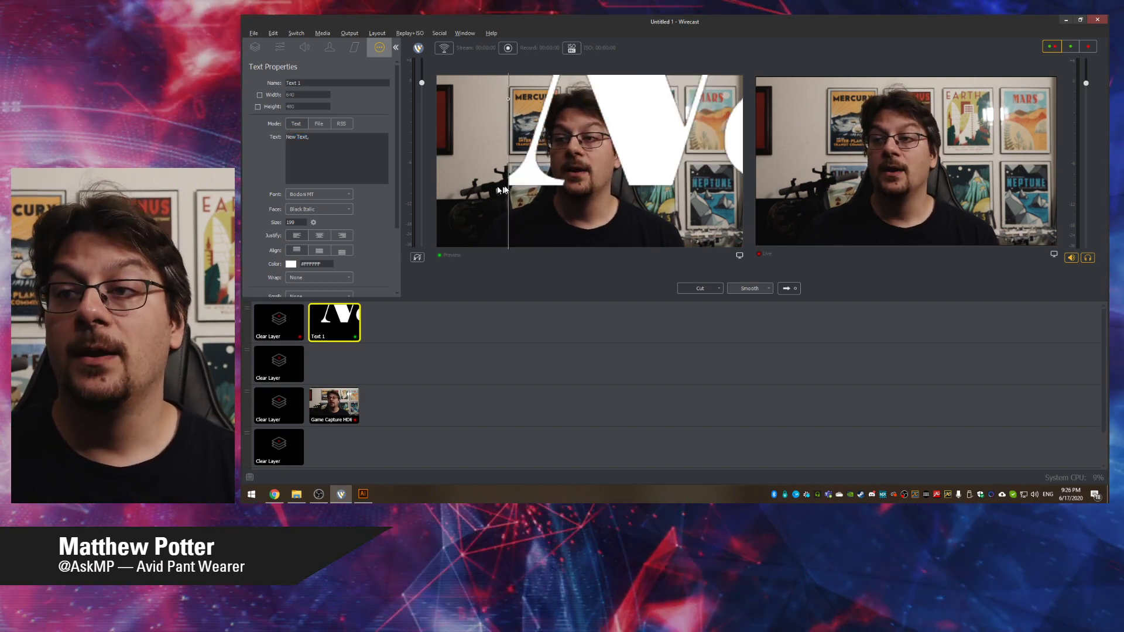
Try the Bebas Neue and Akzidenz-Grotesk BQ Super fonts on the Text 1 shot
click(348, 174)
click(342, 195)
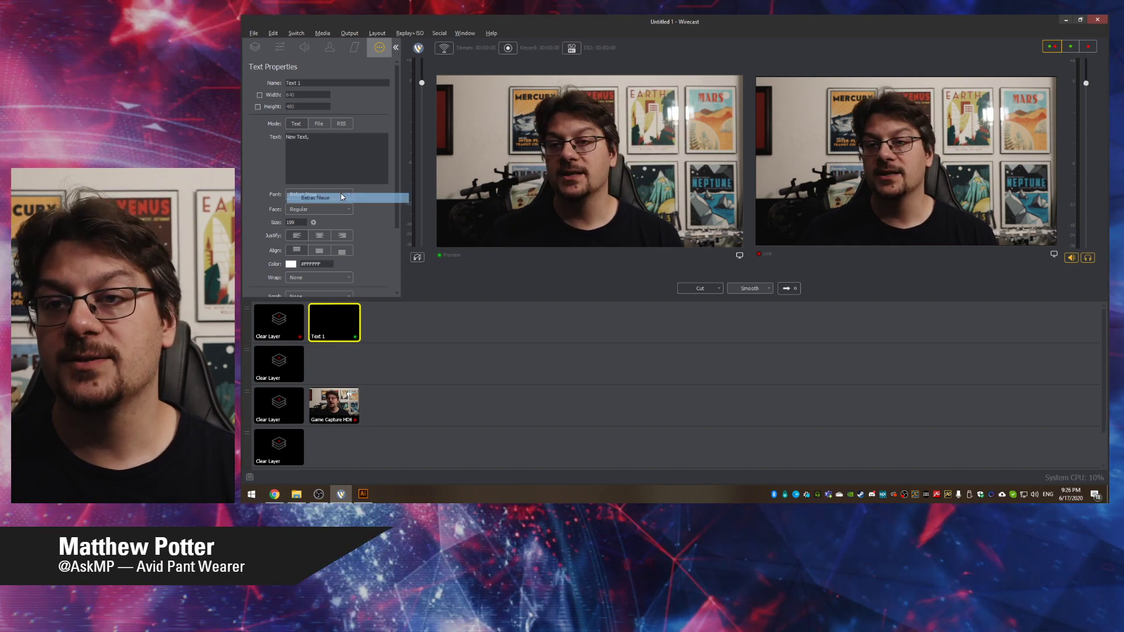
click(342, 195)
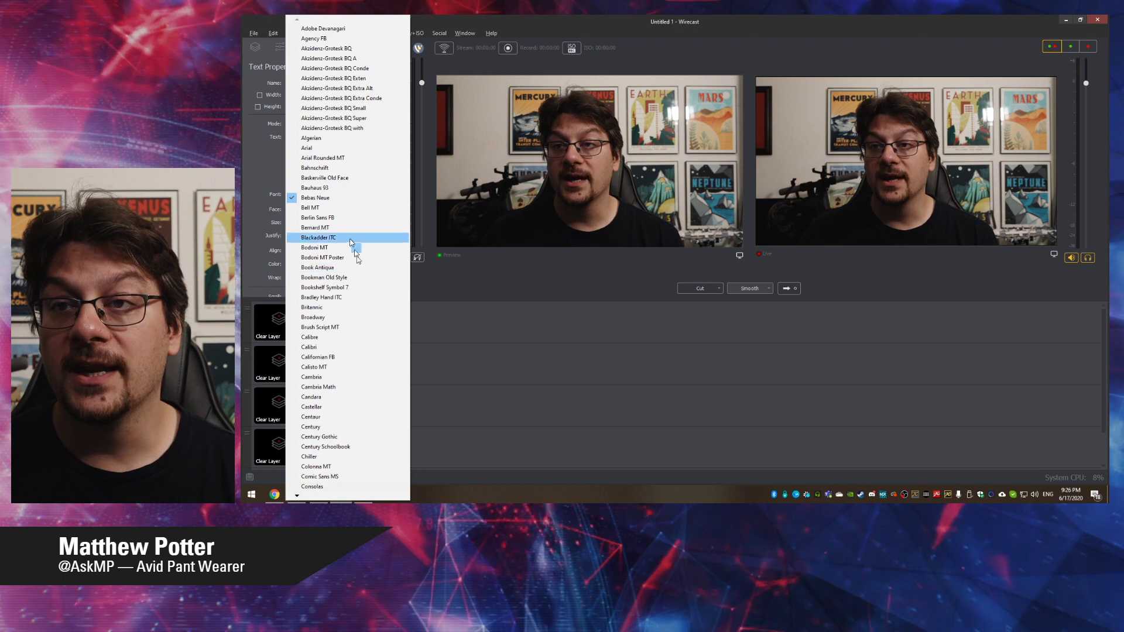
click(369, 118)
Set the Text 1 shot's font to Franklin Gothic with the Cond Demi face
click(339, 194)
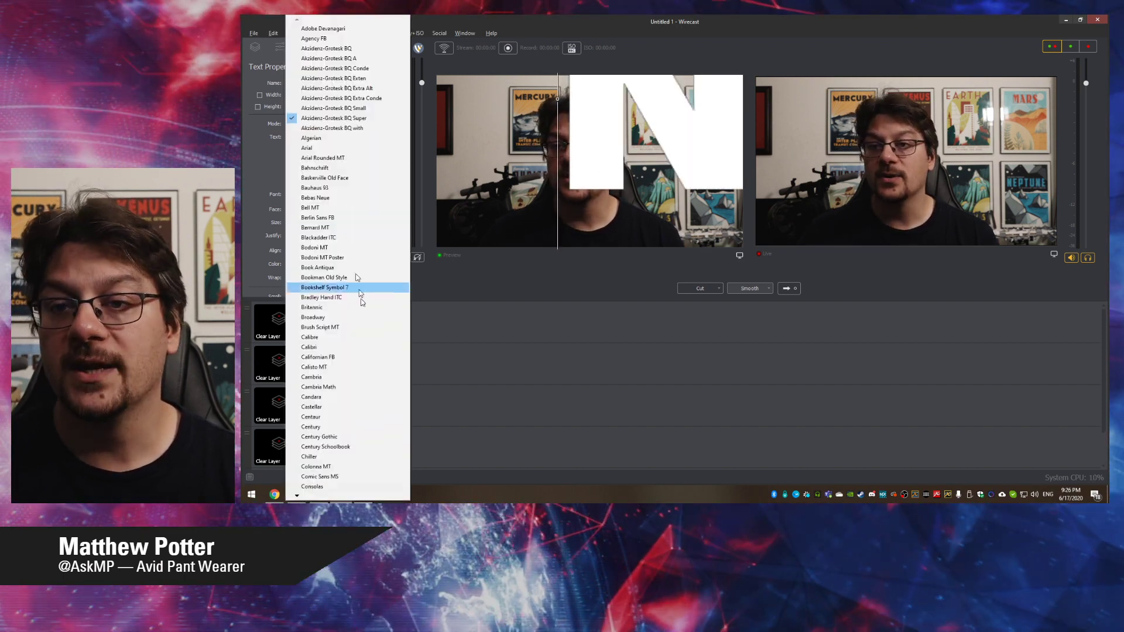
mouse_move(327, 497)
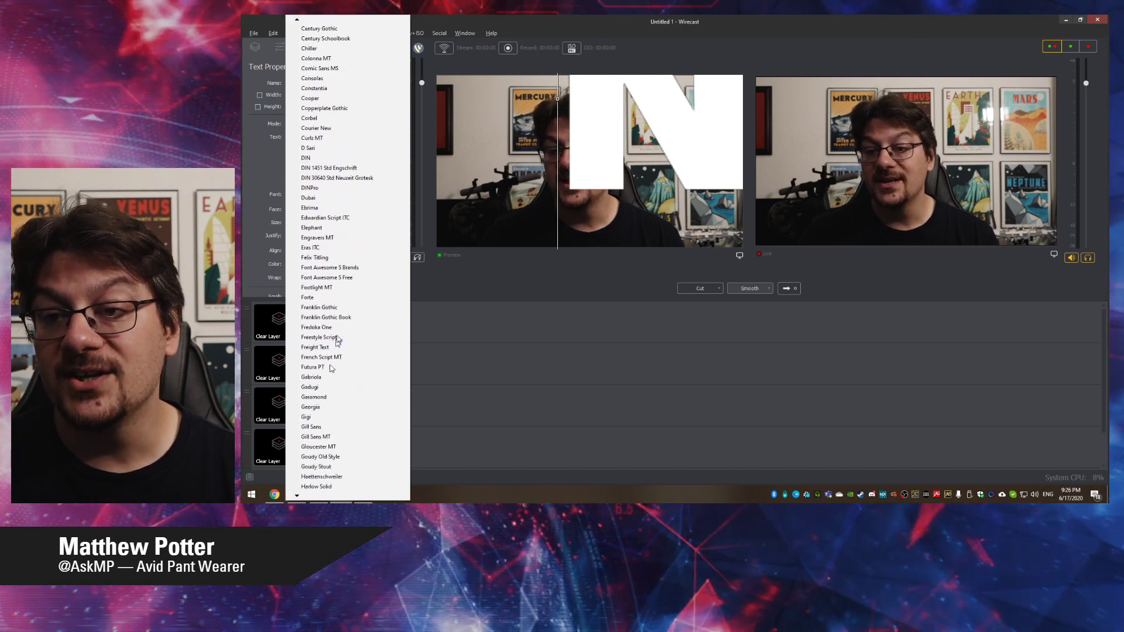
click(337, 308)
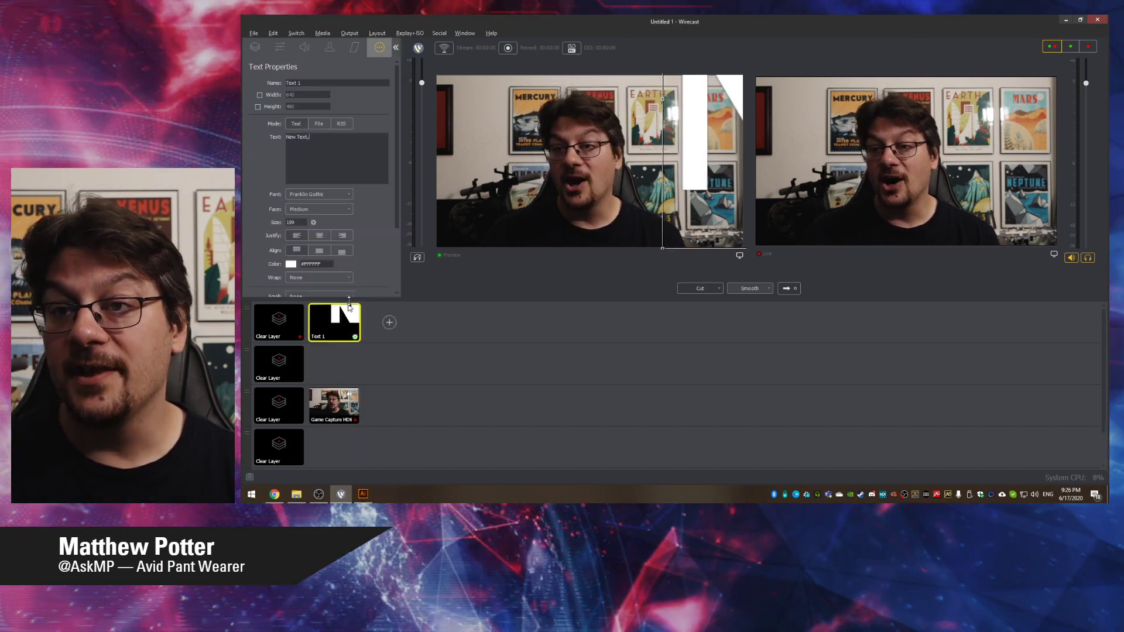
click(345, 210)
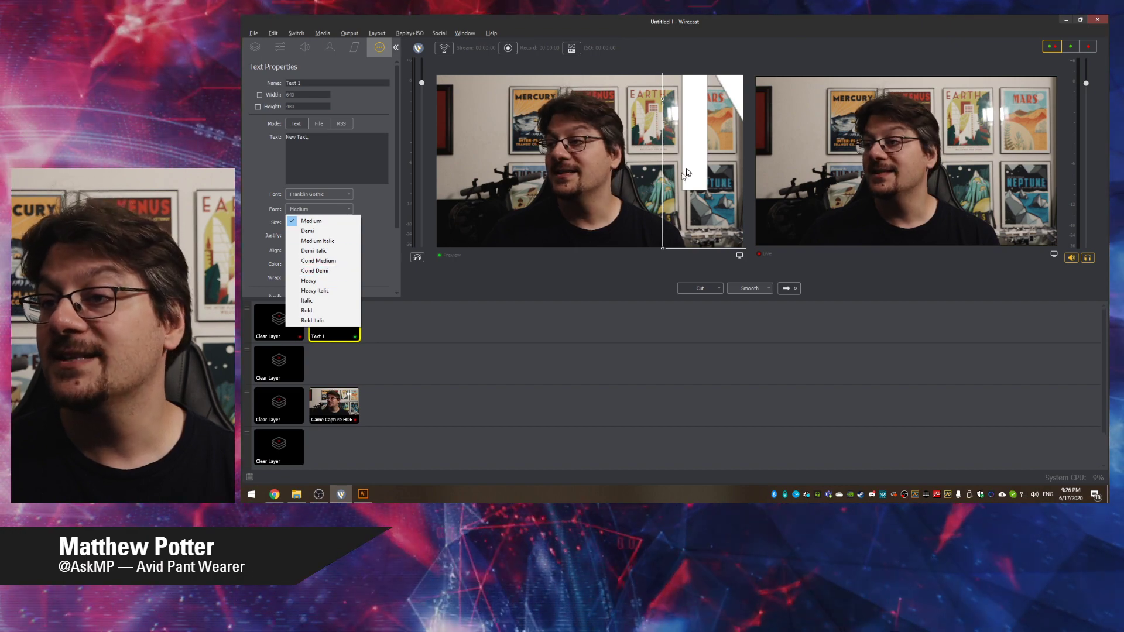
click(331, 271)
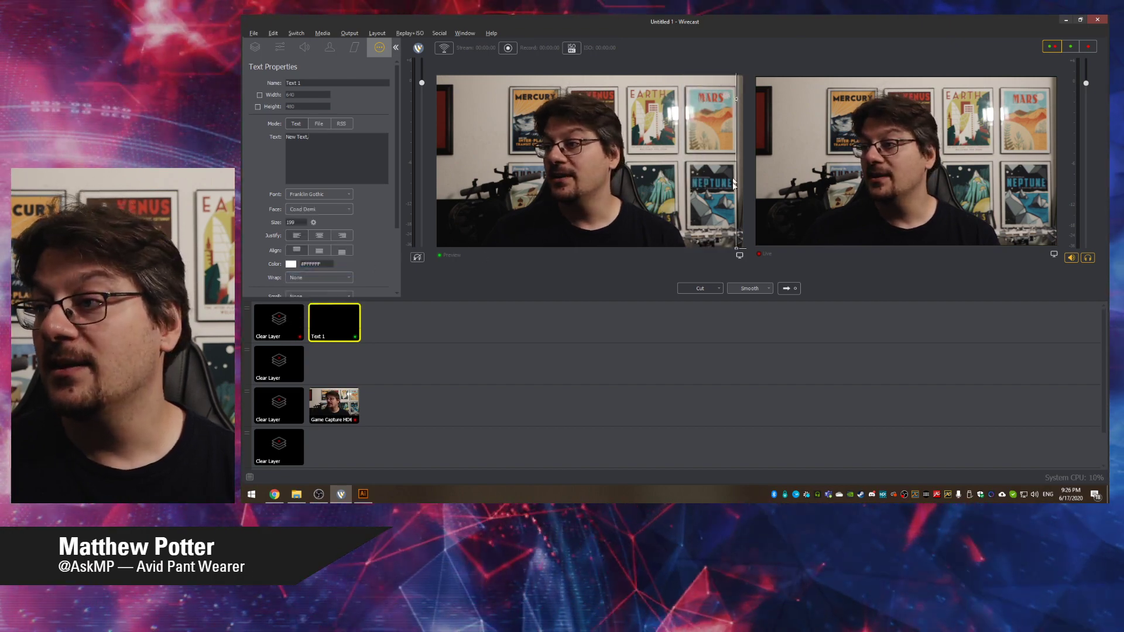
Try moving and resizing the oversized Franklin Gothic text directly in the preview
drag(495, 234, 423, 328)
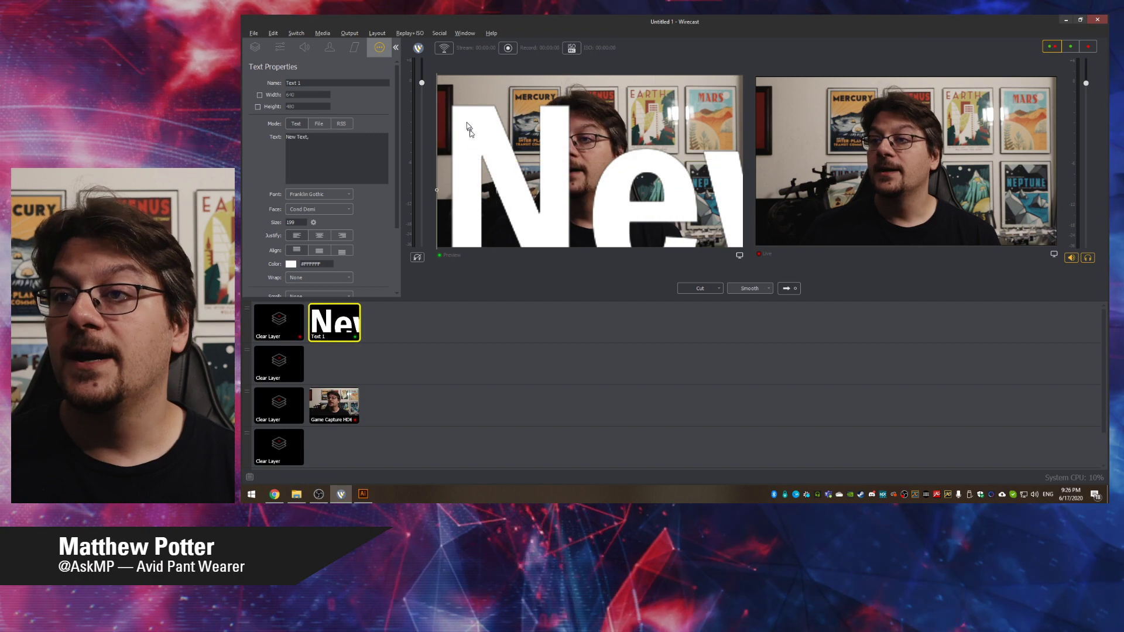
drag(465, 122, 536, 187)
drag(501, 110, 838, 261)
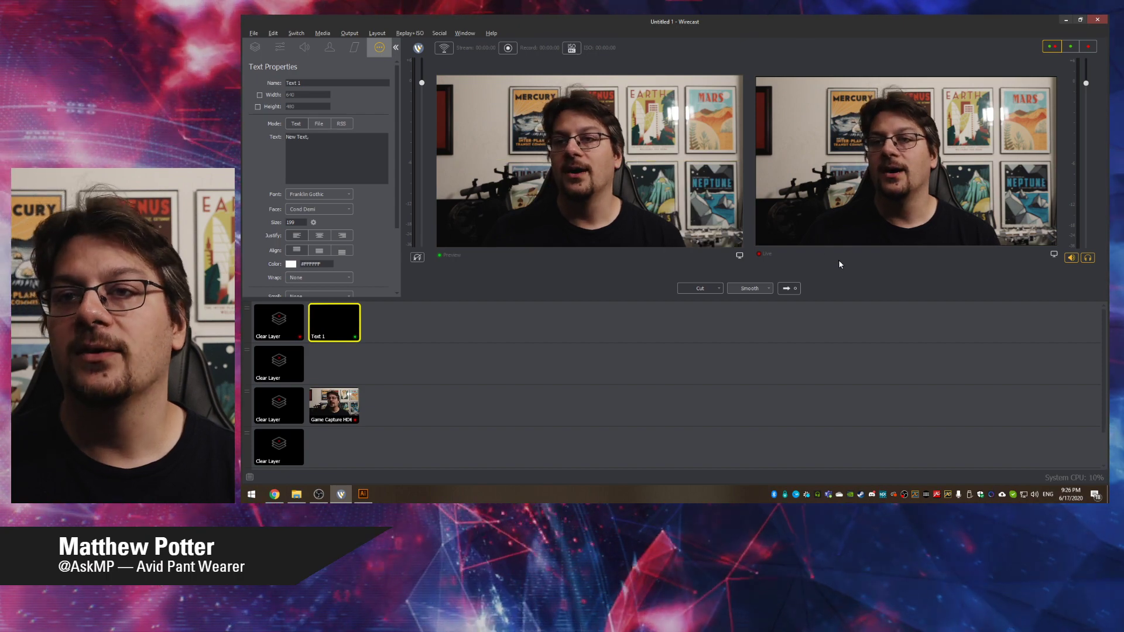
Rescale the Text 1 shot layer to about 144% so the whole text fits inside the preview
click(280, 46)
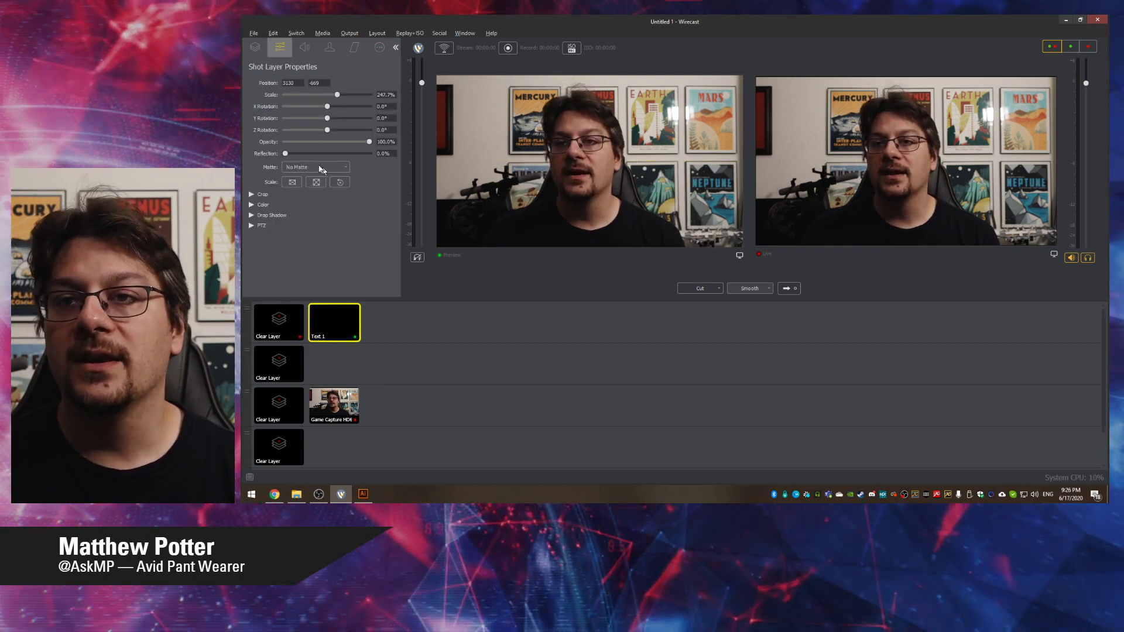
click(311, 185)
drag(436, 113, 540, 191)
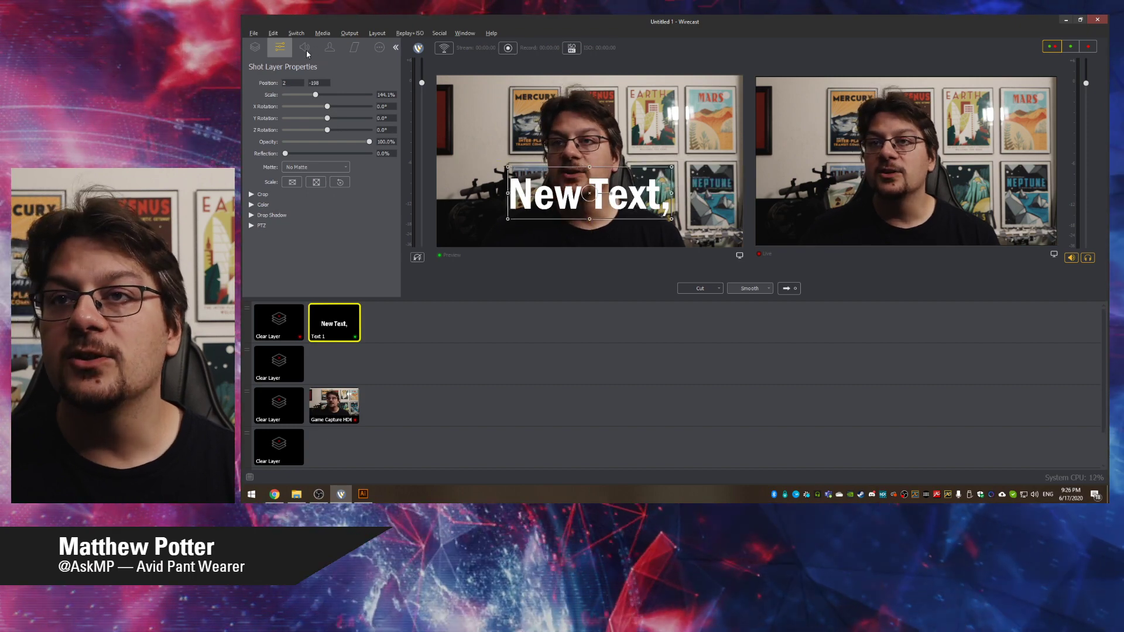
Try the Cond Medium face in the text properties, and set the face to Demi Italic
click(379, 47)
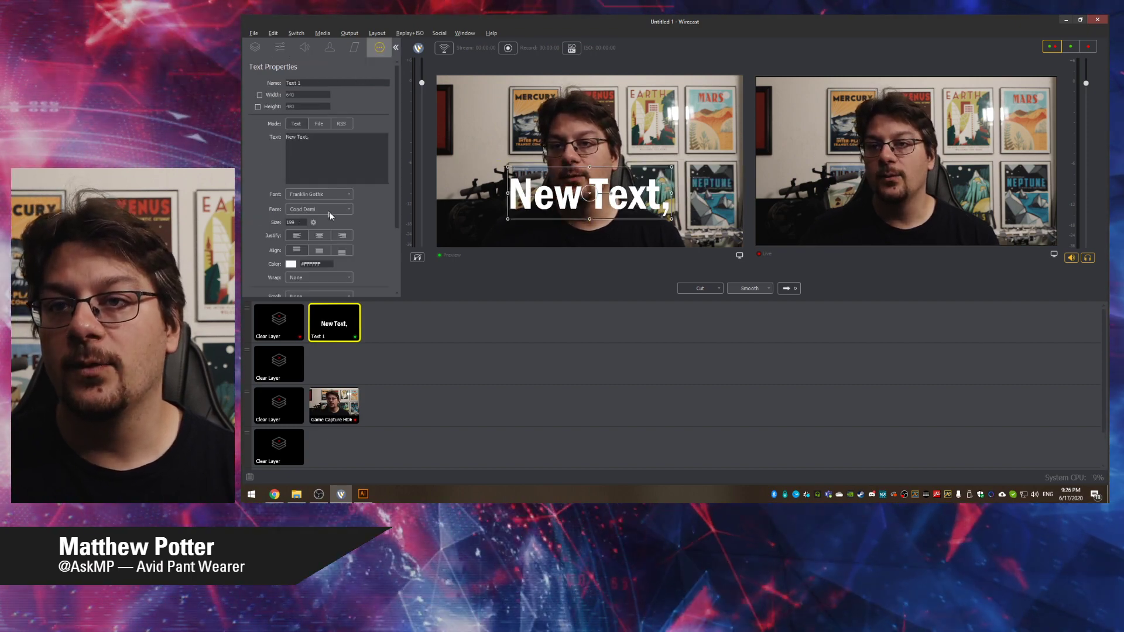
click(328, 211)
click(321, 260)
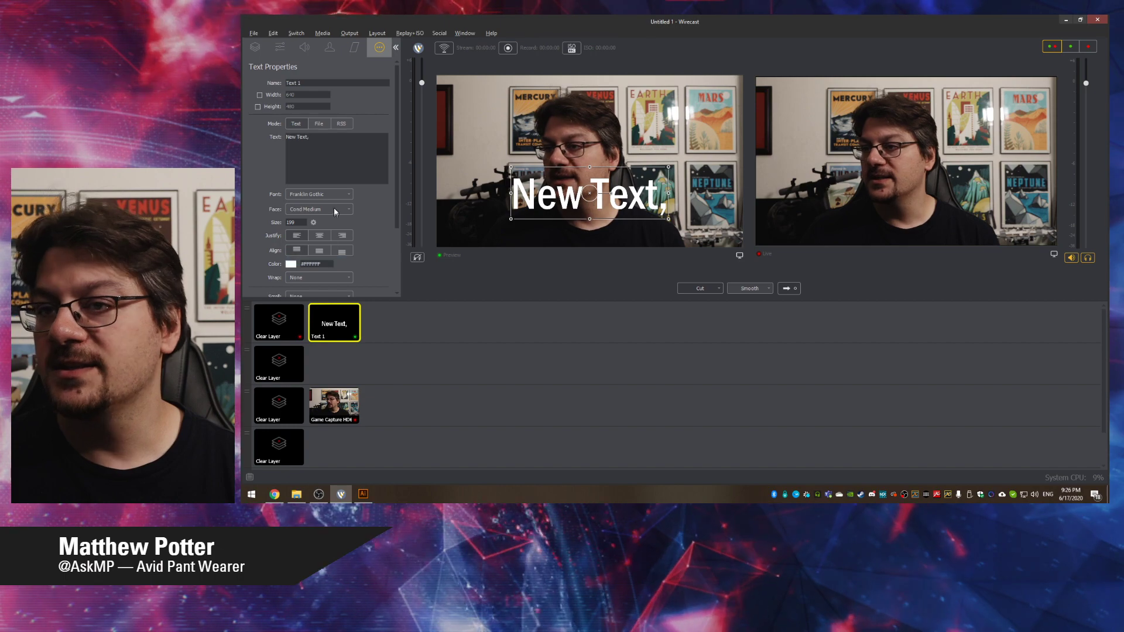
click(328, 209)
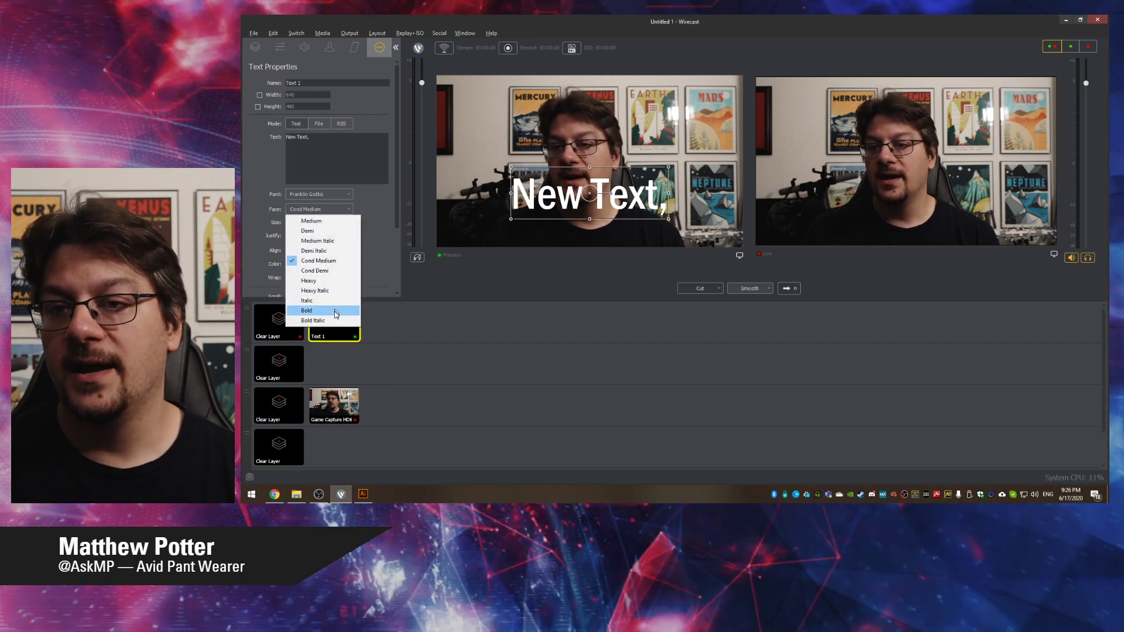
click(338, 251)
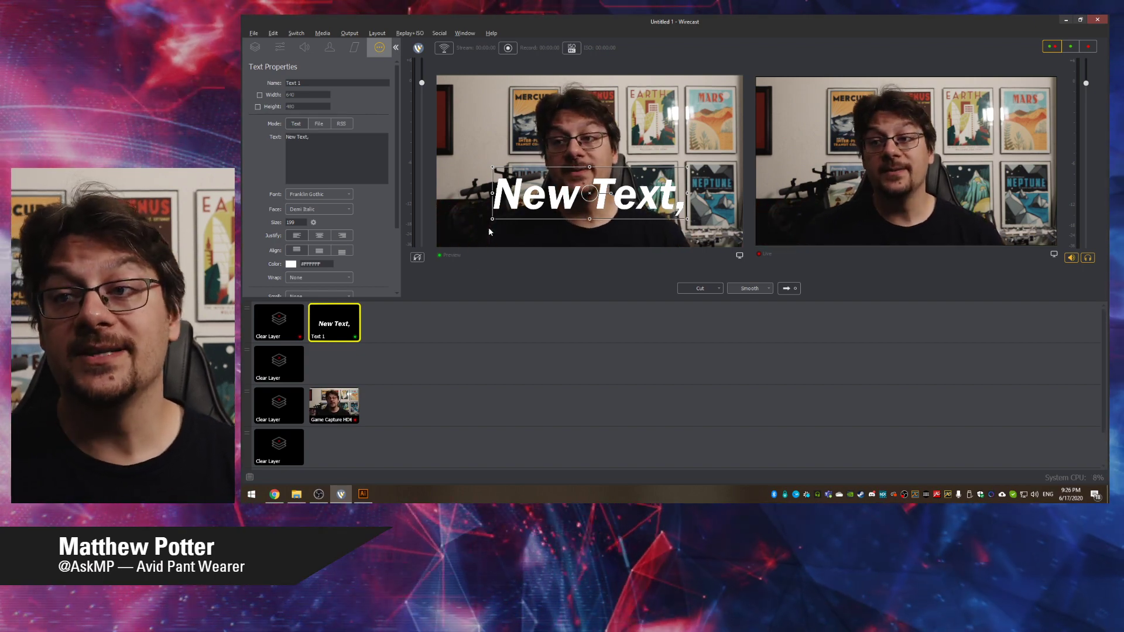
Reposition and enlarge the Demi Italic text in the preview, and delete it from the Text 1 shot
drag(493, 217, 524, 195)
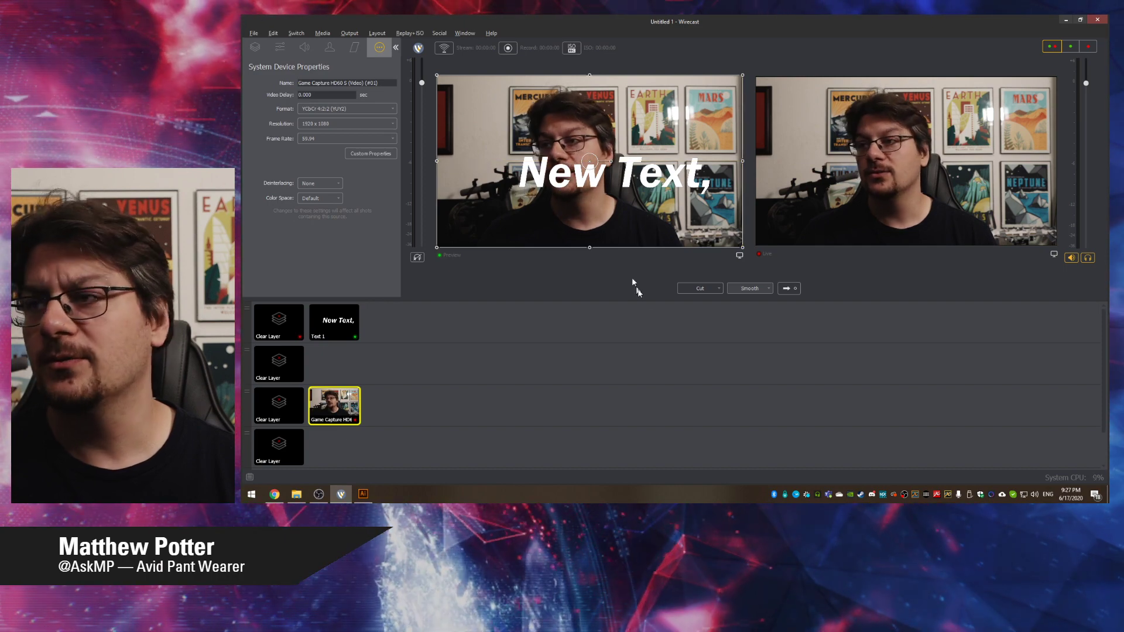
click(527, 187)
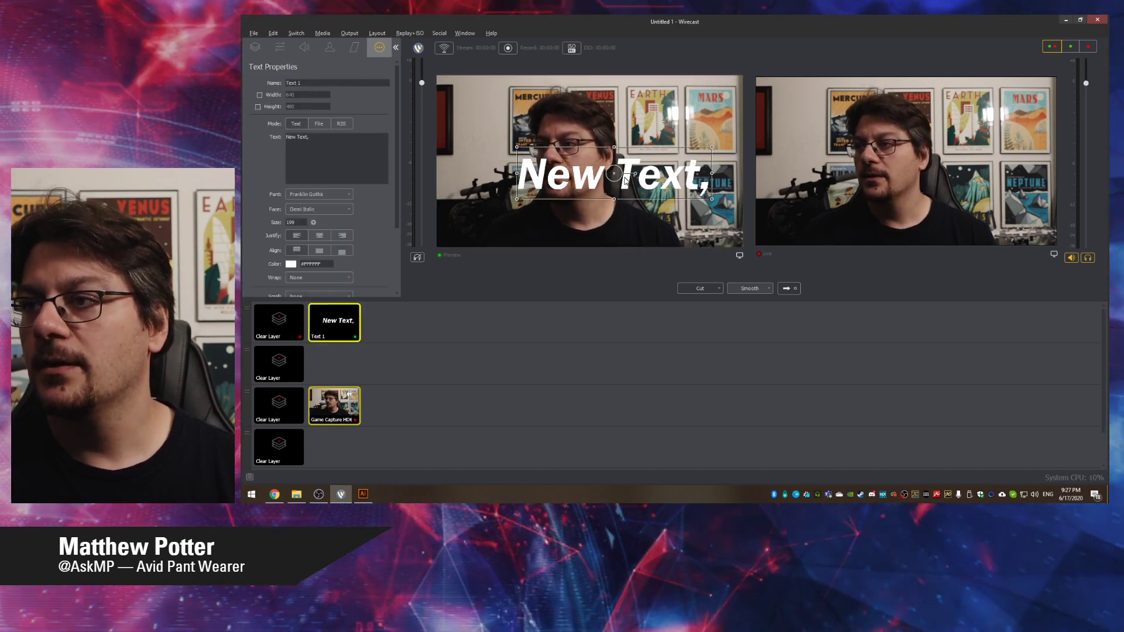
mouse_move(516, 202)
mouse_down()
mouse_move(503, 219)
mouse_move(520, 213)
mouse_up()
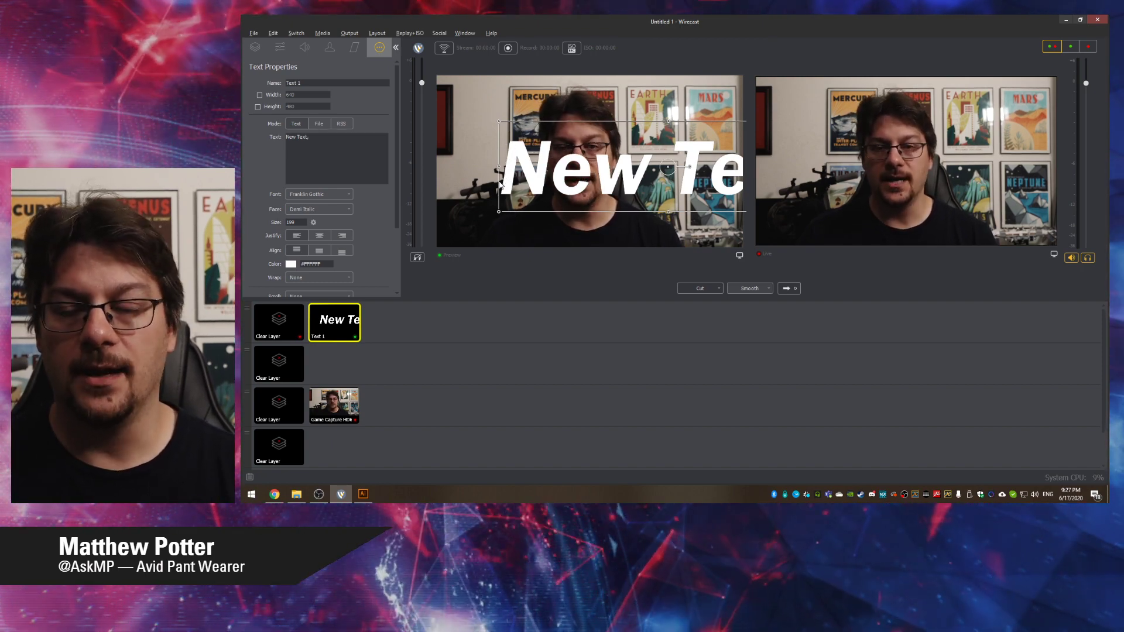
drag(507, 180, 496, 174)
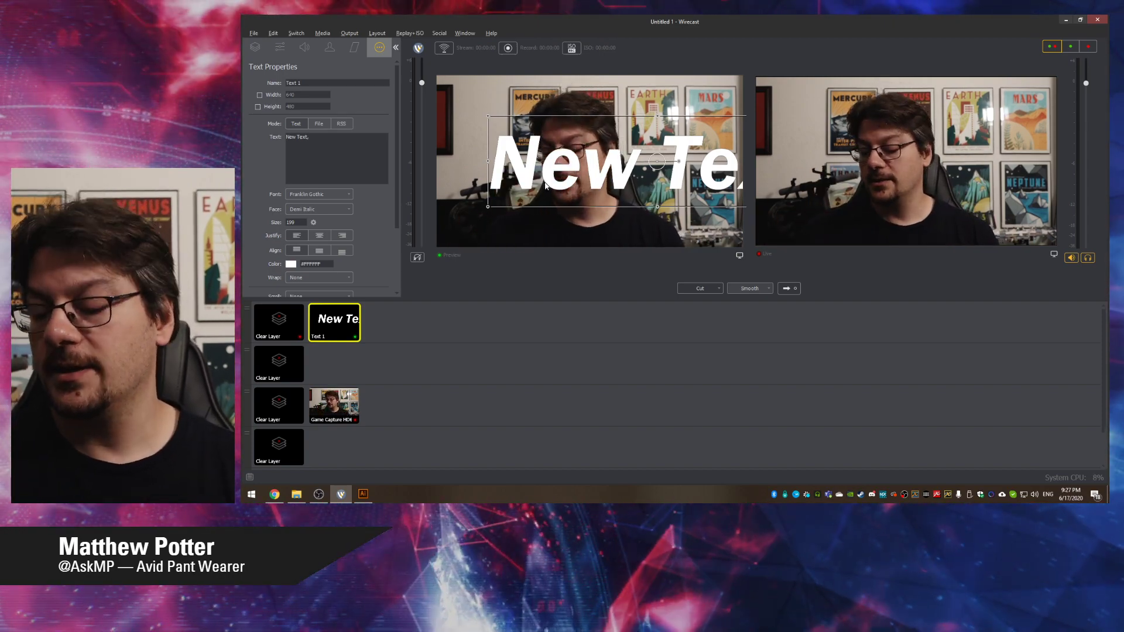
key(Delete)
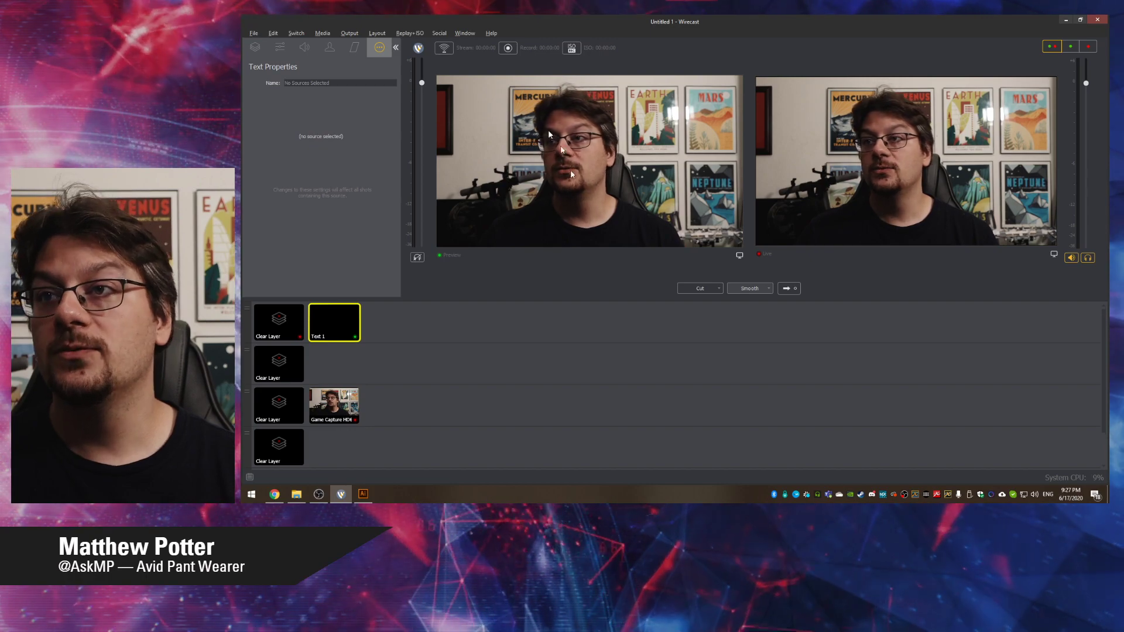
Switch to Chrome and read through the feature list in the Wirecast 13.2 beta release notes
key(alt+Tab)
click(611, 251)
scroll(607, 261, down, 10)
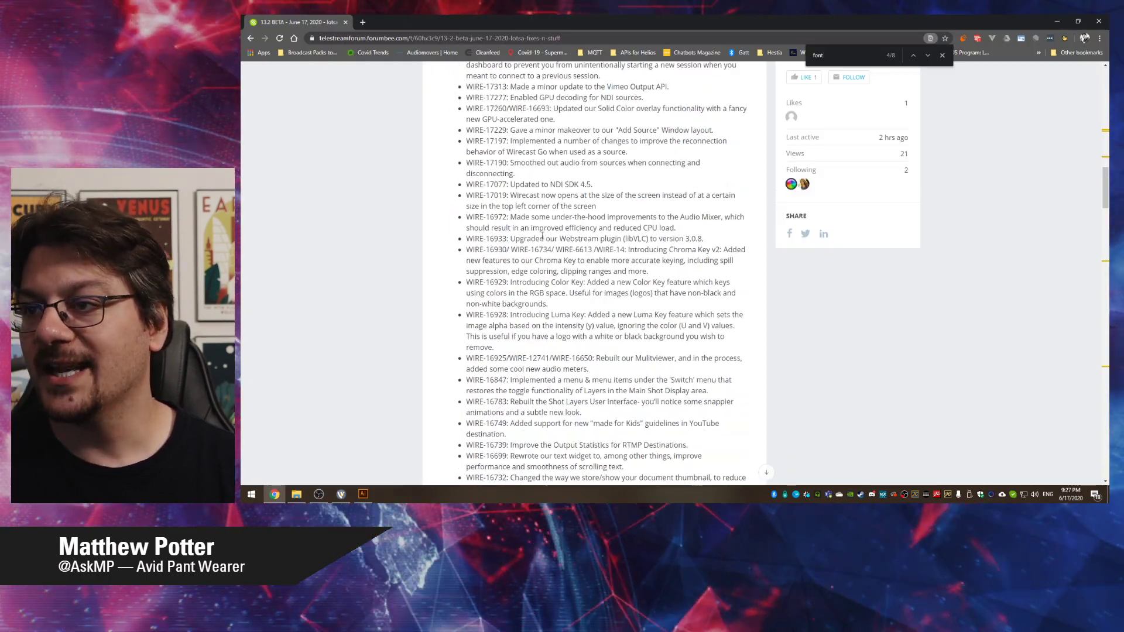
scroll(607, 261, up, 6)
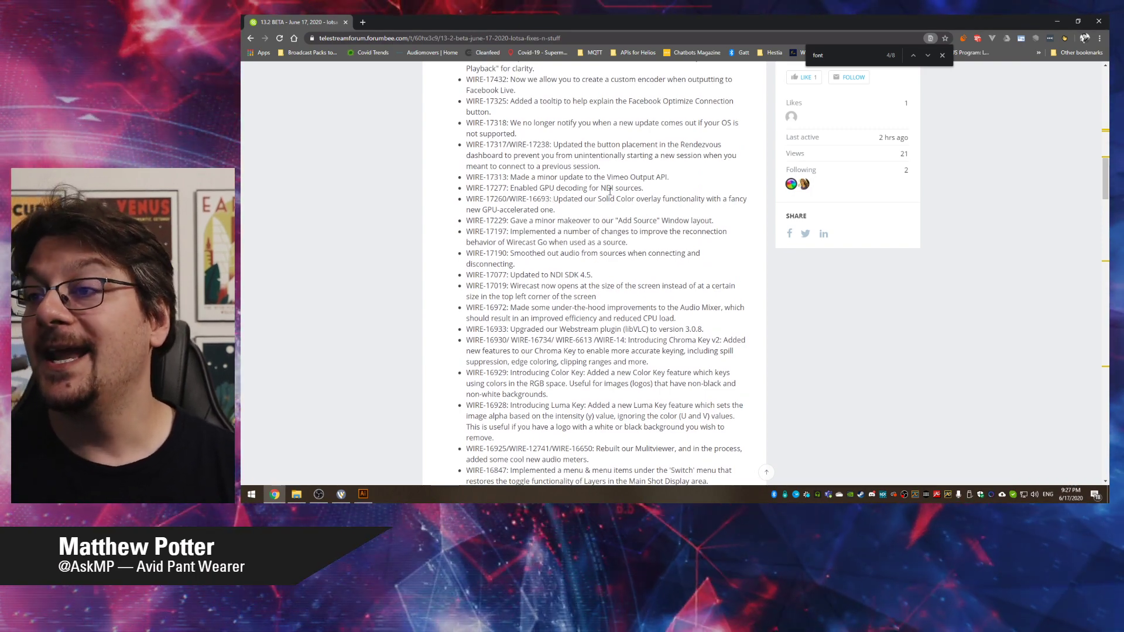
Switch to Wirecast, bring Task Manager in front of it, and sort the processes by GPU usage
click(587, 231)
key(alt+Tab)
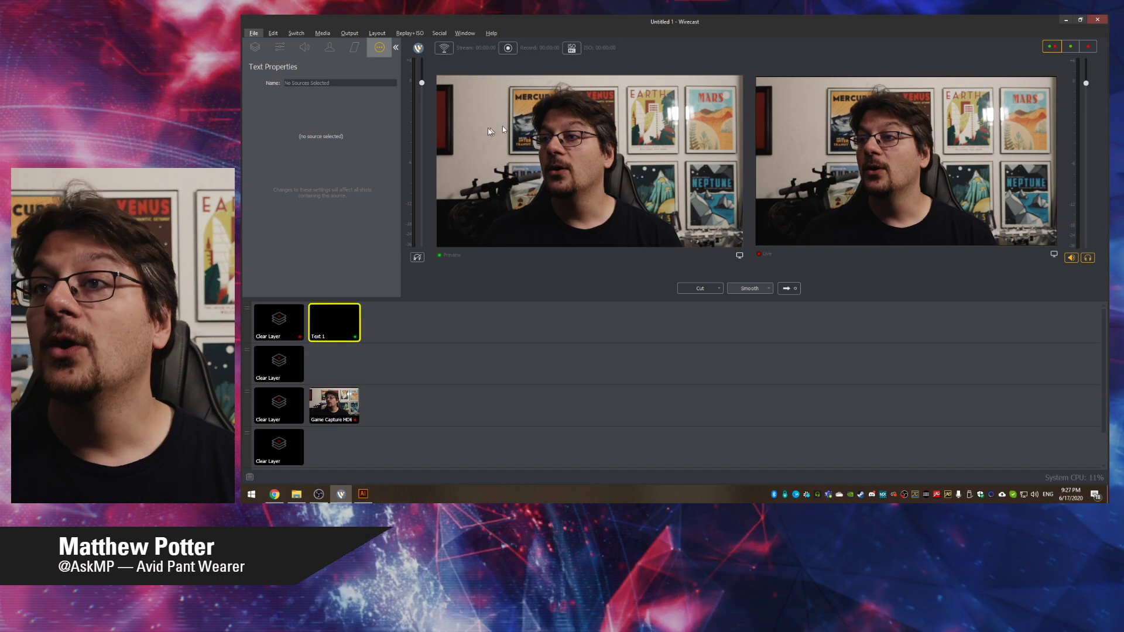
key(r)
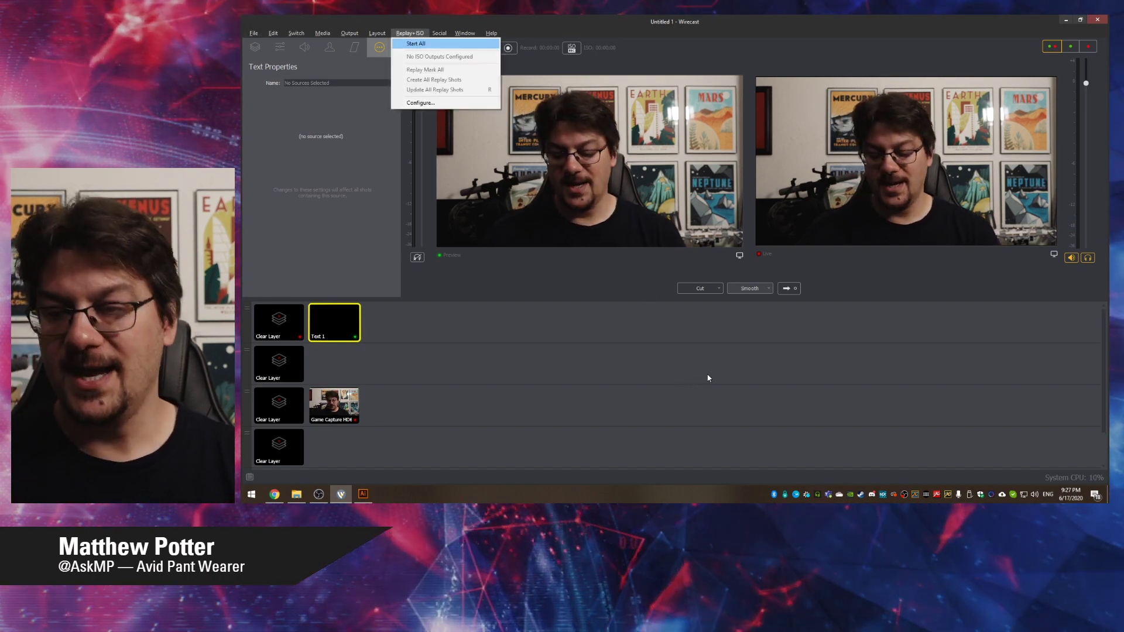
key(Escape)
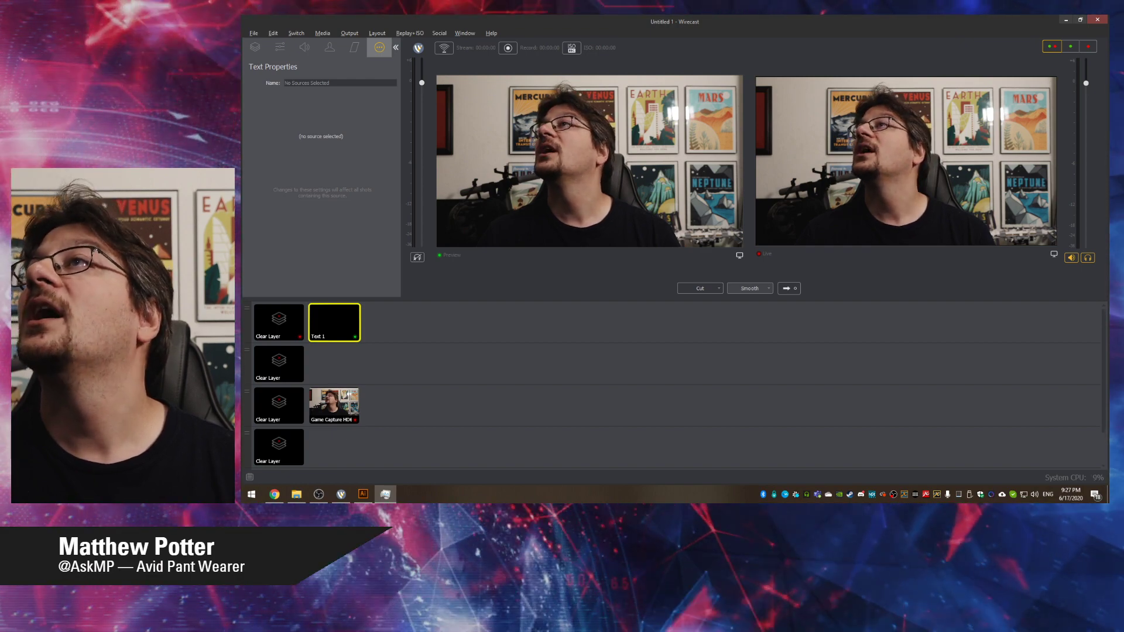
drag(662, 1, 464, 147)
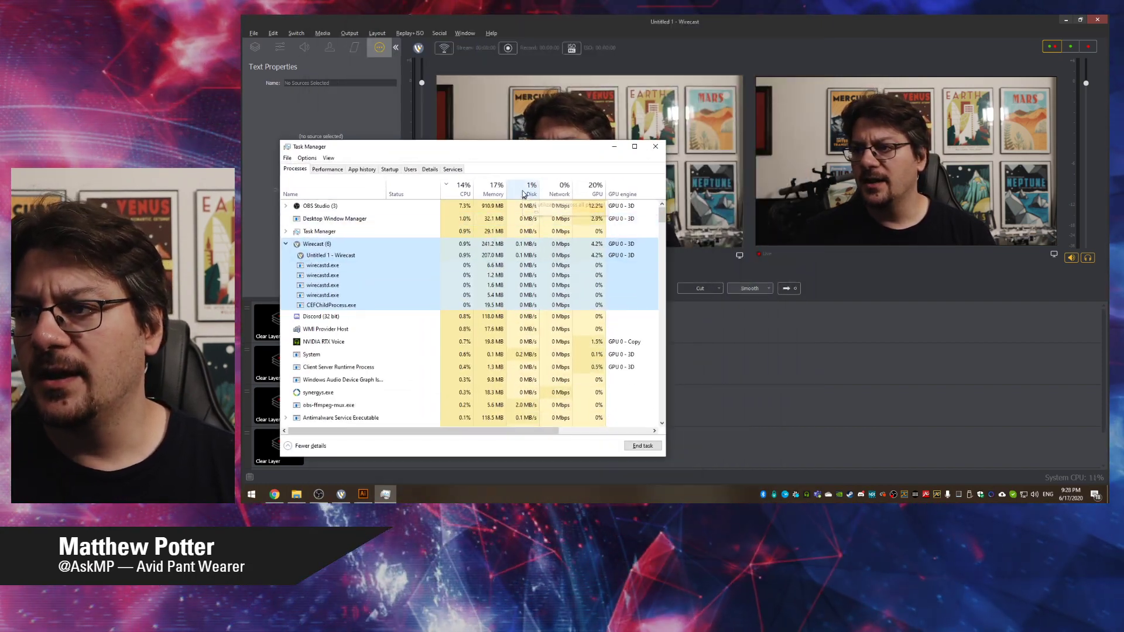
click(599, 192)
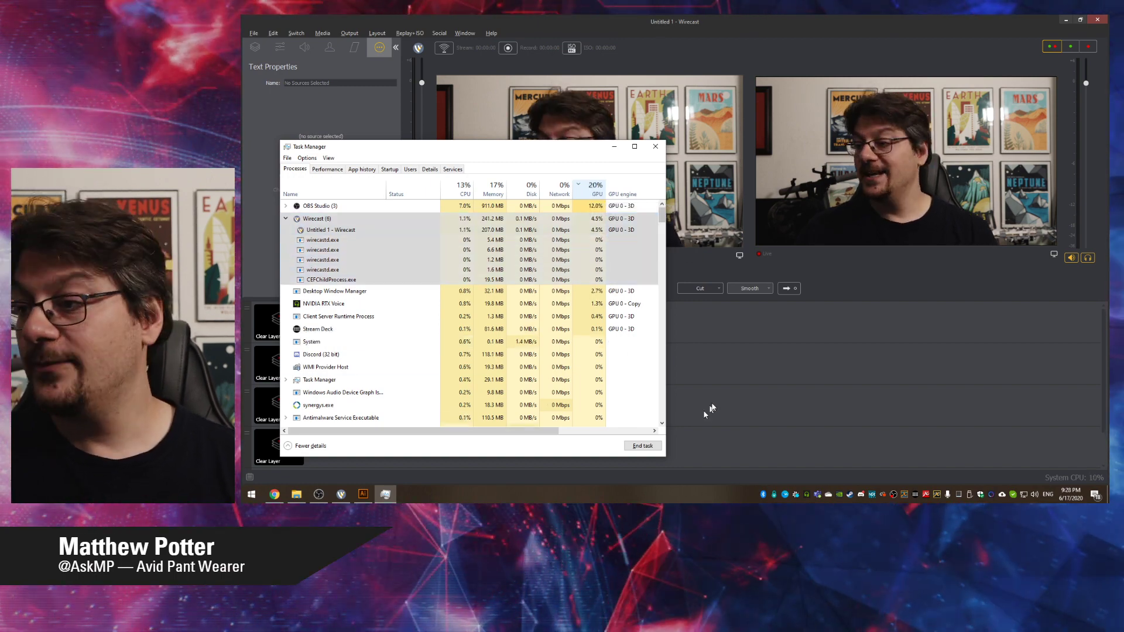
Return to Wirecast and open the available network sources for a new shot beside Text 1 in the first layer
click(705, 409)
click(390, 322)
mouse_move(451, 329)
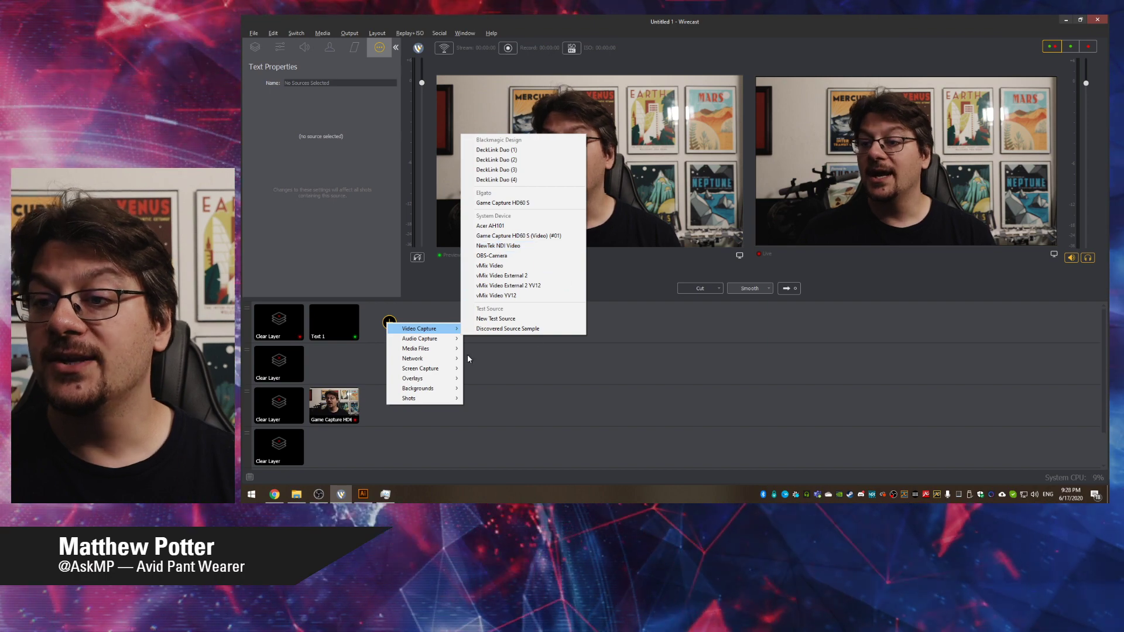
mouse_move(454, 358)
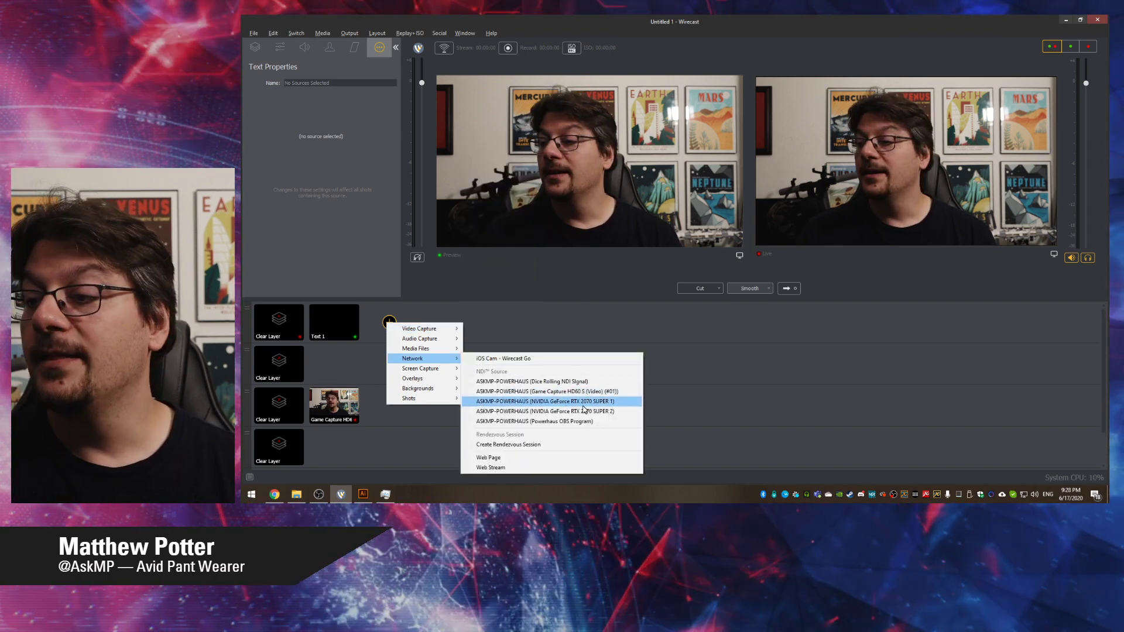
Add the NVIDIA GeForce RTX 2070 SUPER 1 NDI source, scaled down over the camera image, and take it live
click(583, 403)
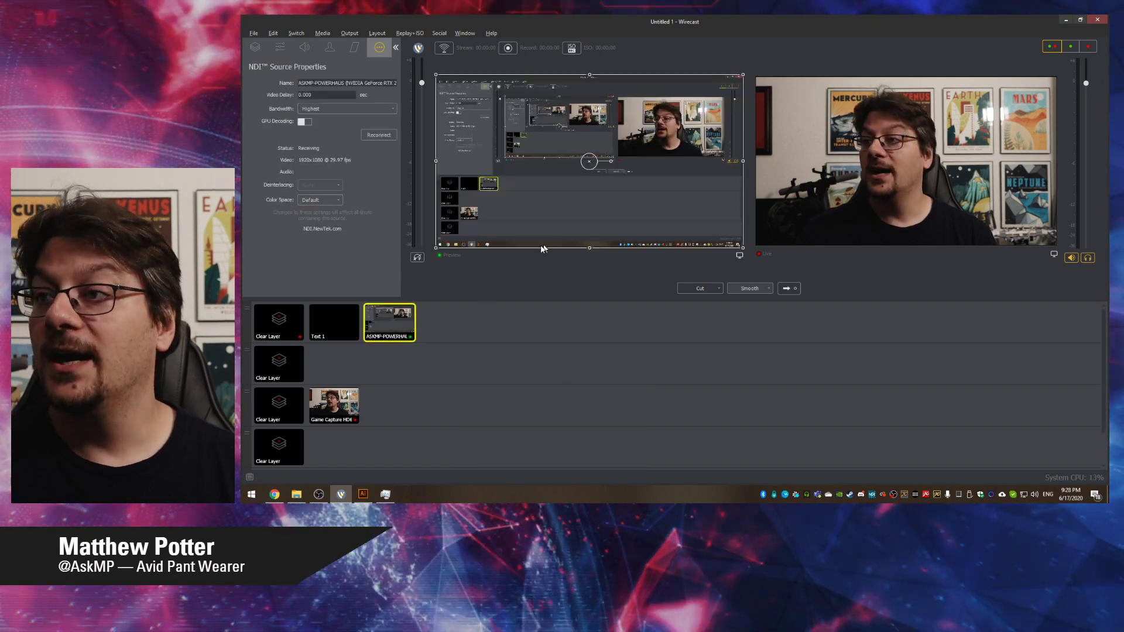
drag(436, 248, 596, 156)
drag(644, 112, 498, 120)
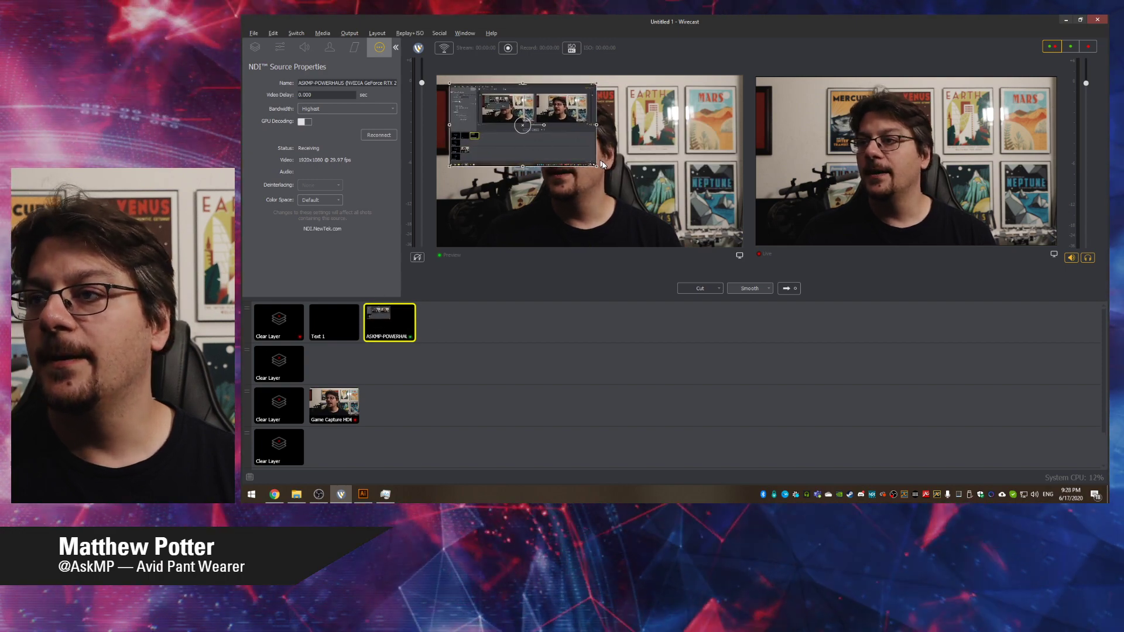
drag(596, 167, 604, 195)
click(784, 289)
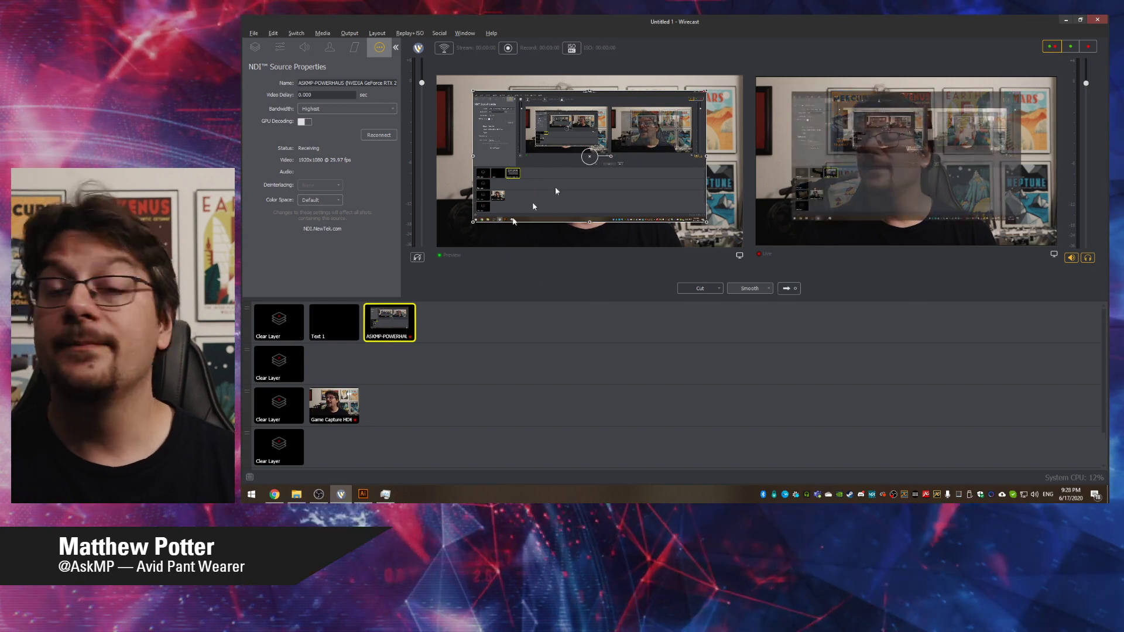
Switch to Task Manager, sort the processes by CPU to check Wirecast's load, and close it
key(alt+Tab)
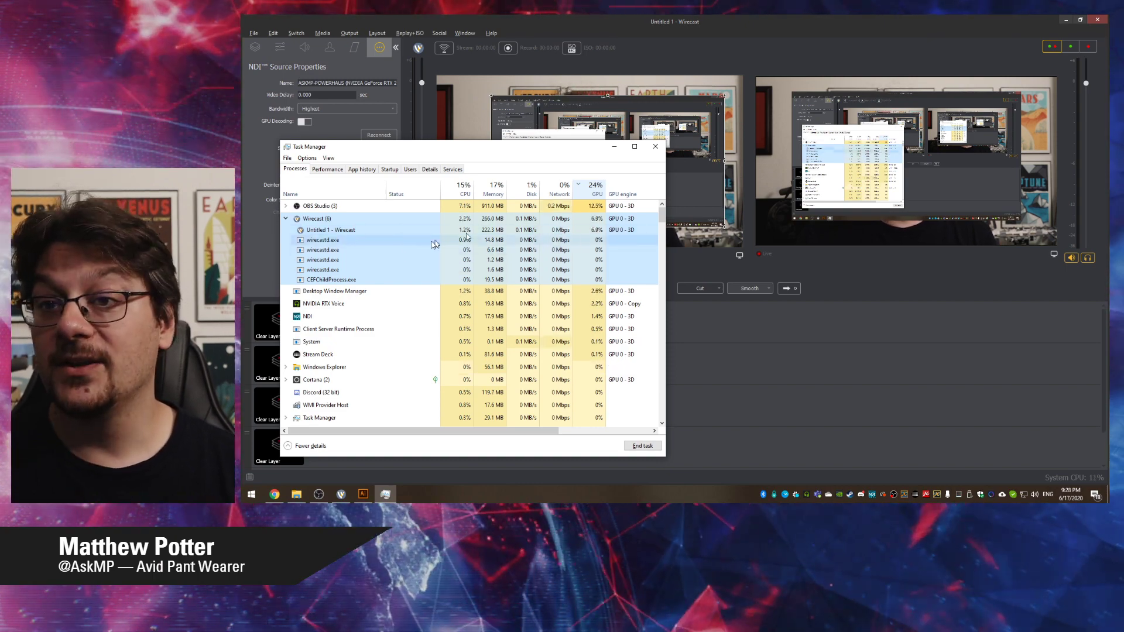
click(467, 195)
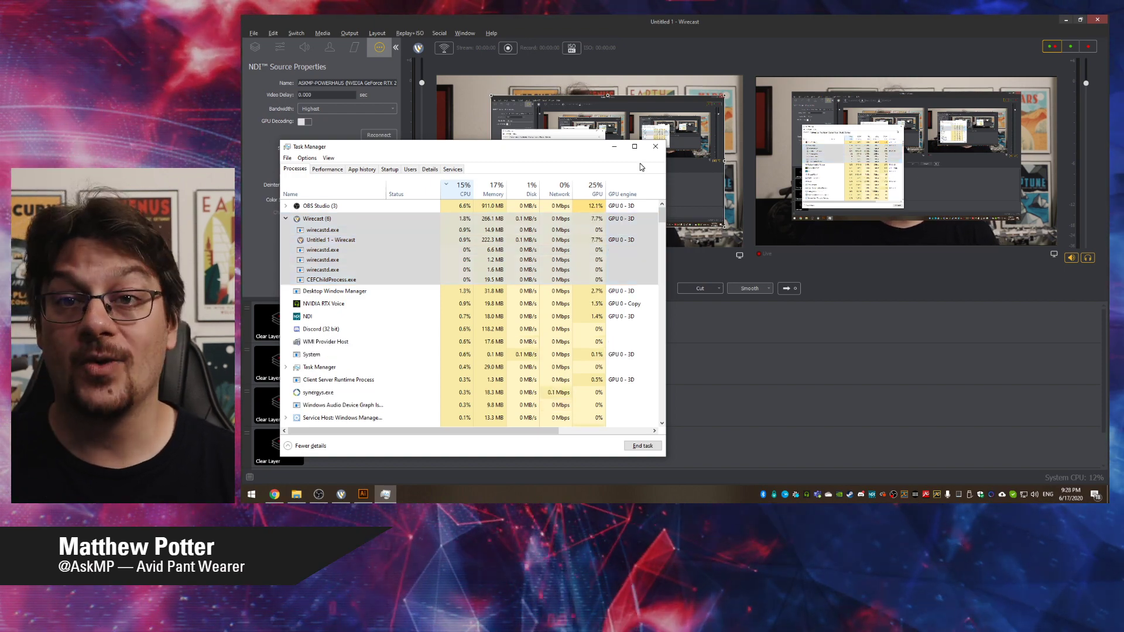
click(663, 145)
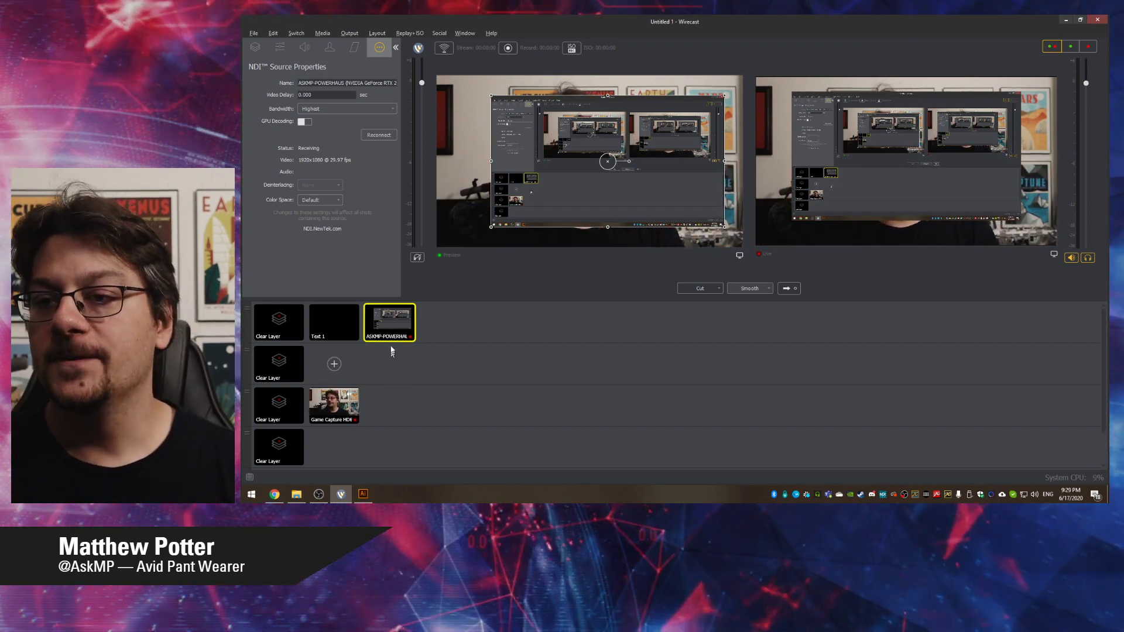
Review the General, Advanced and Shot Display preferences, leaving the settings as they are
key(ctrl+comma)
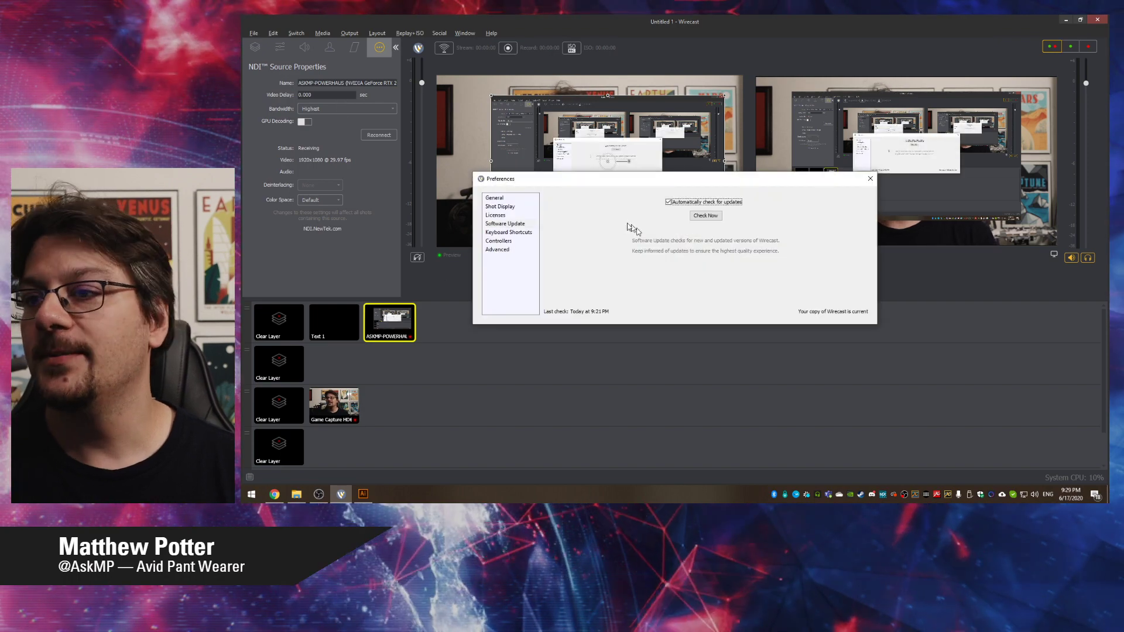
click(496, 199)
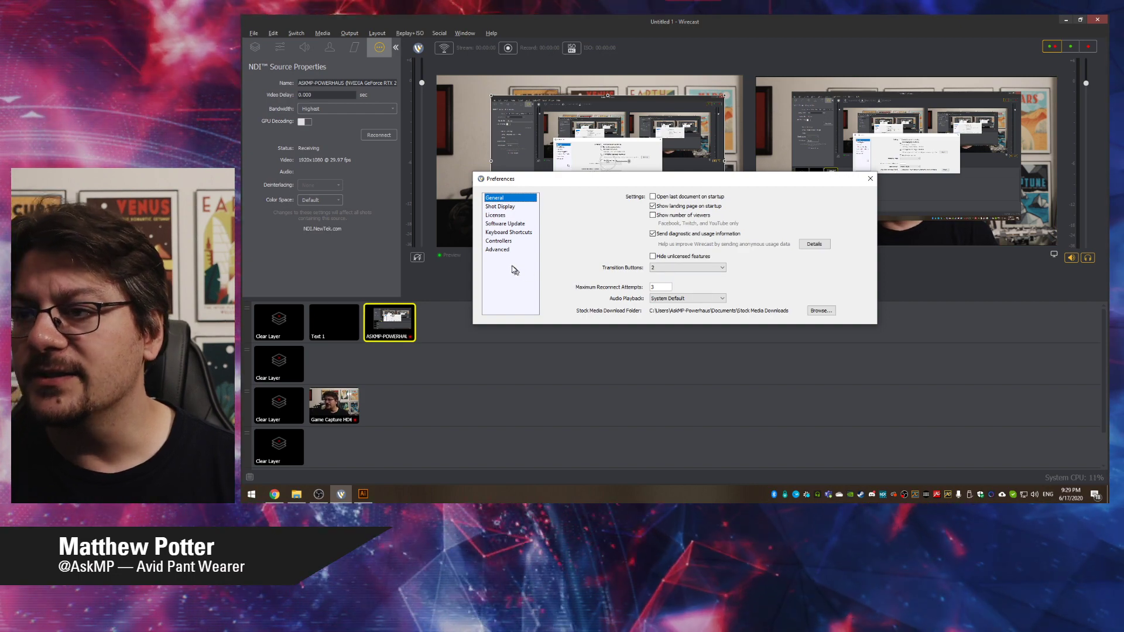
click(497, 249)
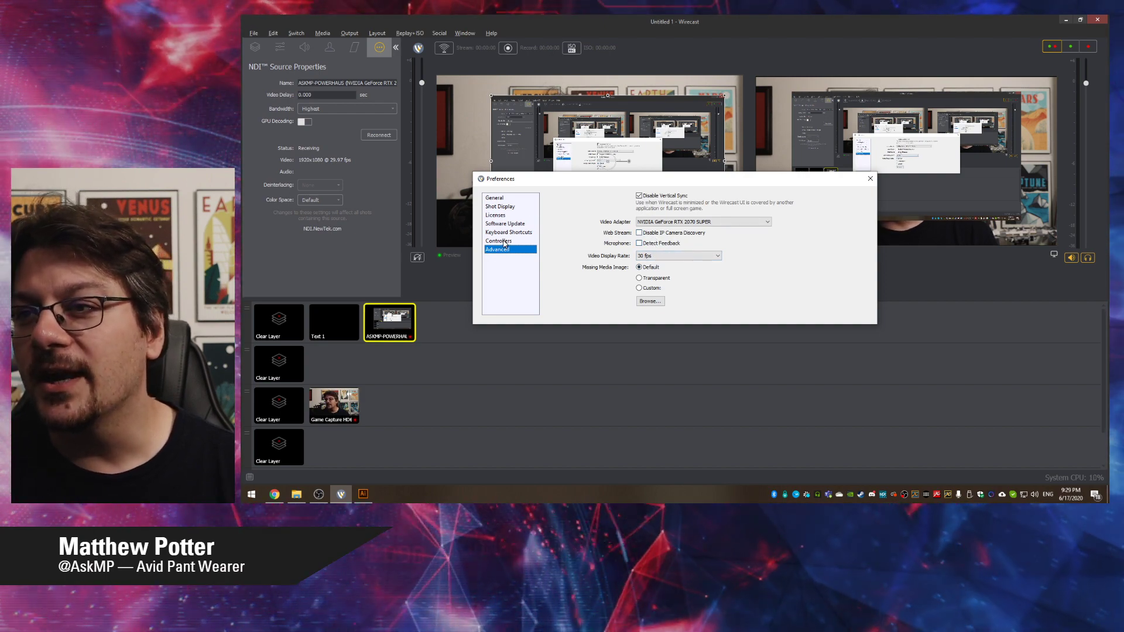
click(500, 207)
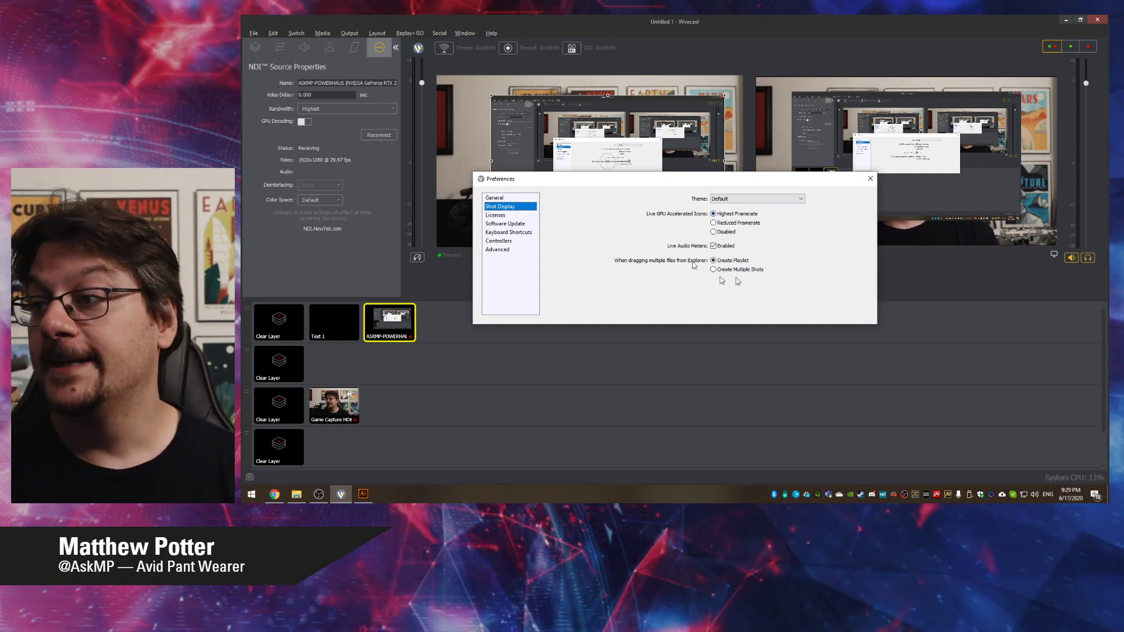
click(871, 179)
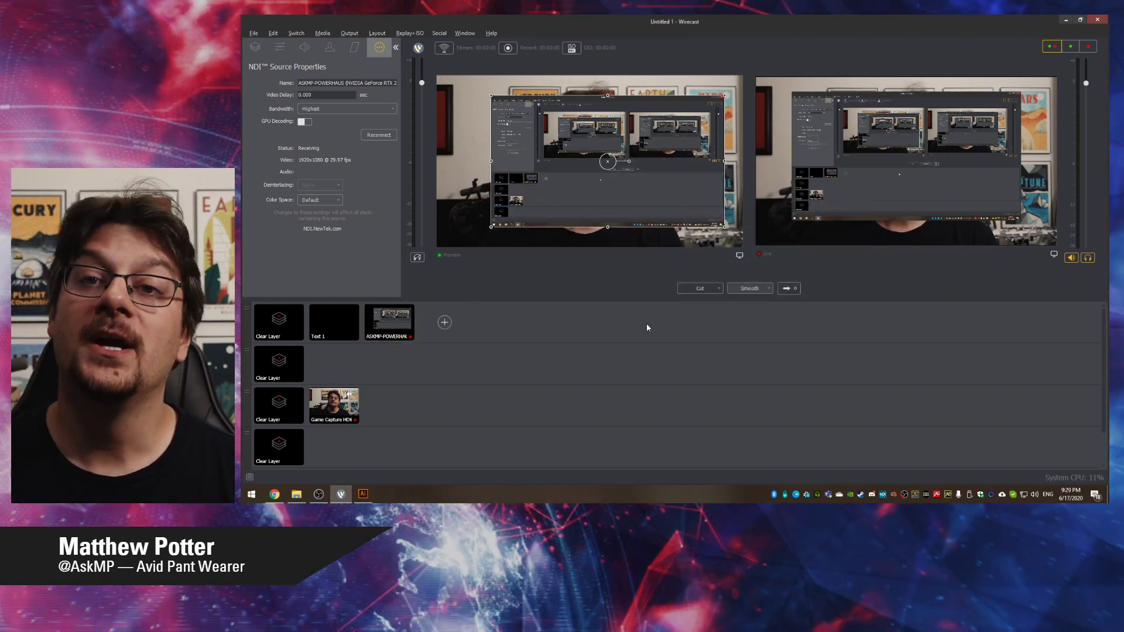
Delete the NDI screen shot and the Text 1 shot from the top layer and push the change live
click(390, 328)
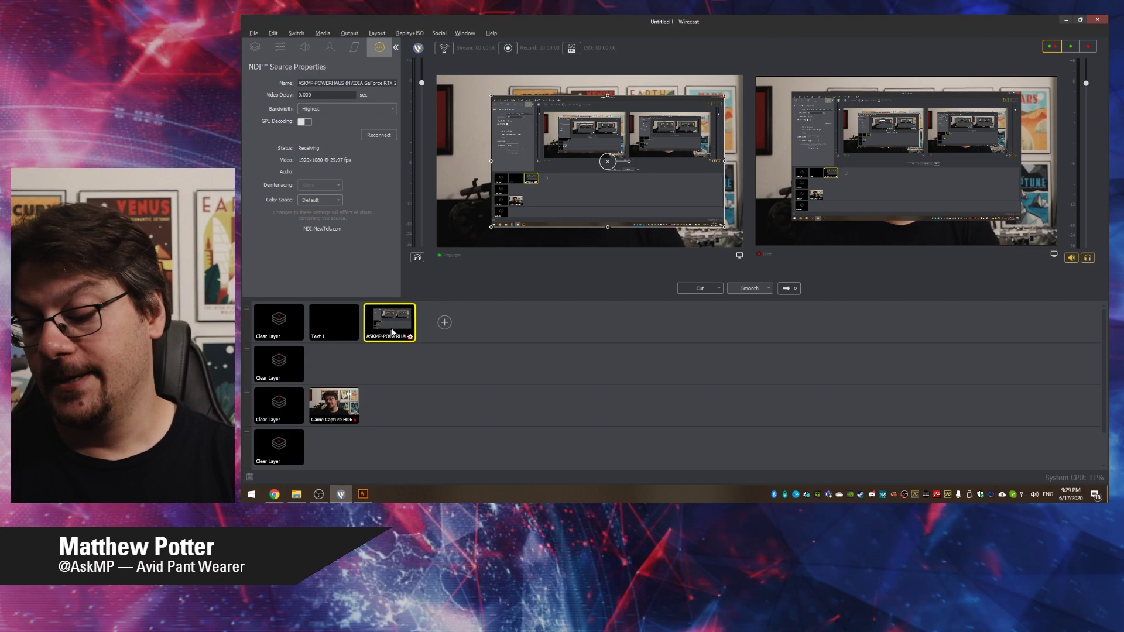
key(Delete)
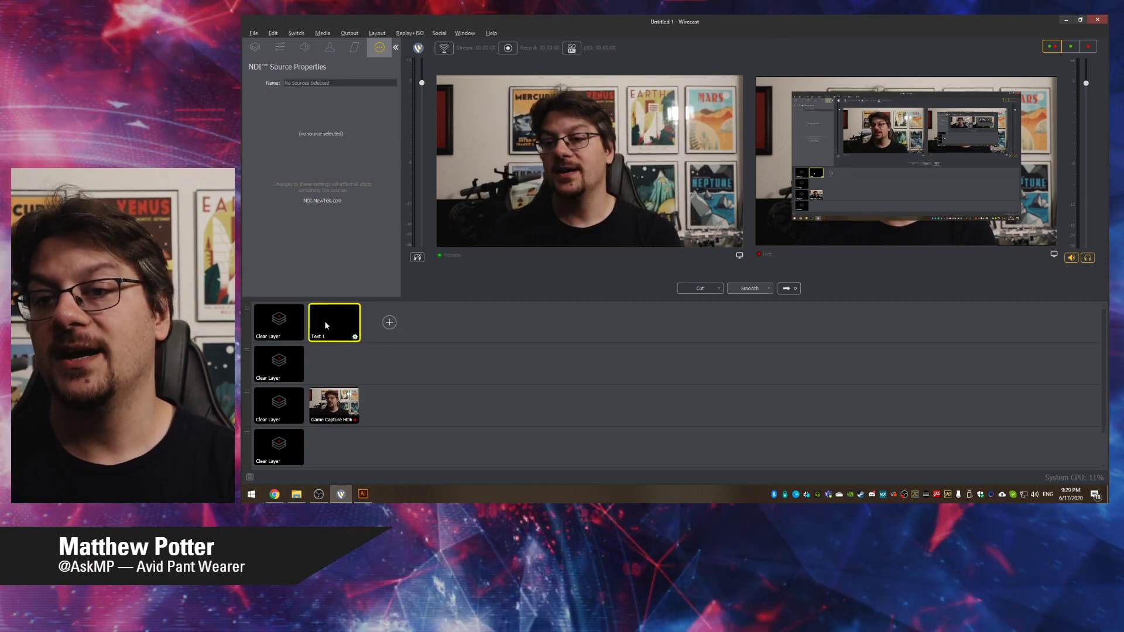
key(Delete)
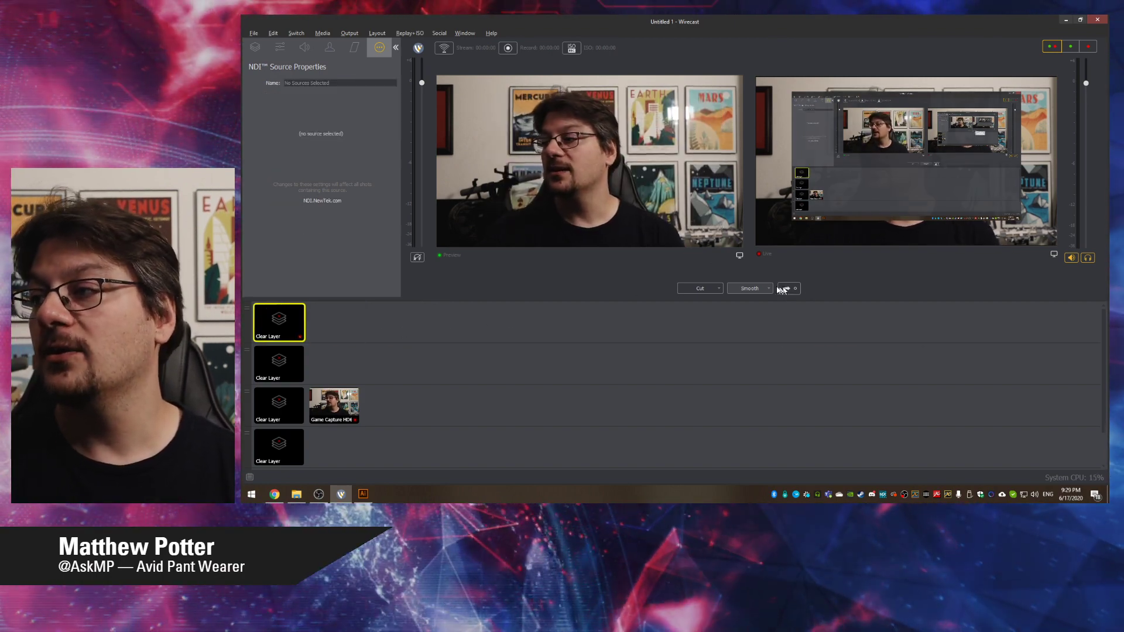
click(786, 289)
key(alt+Tab)
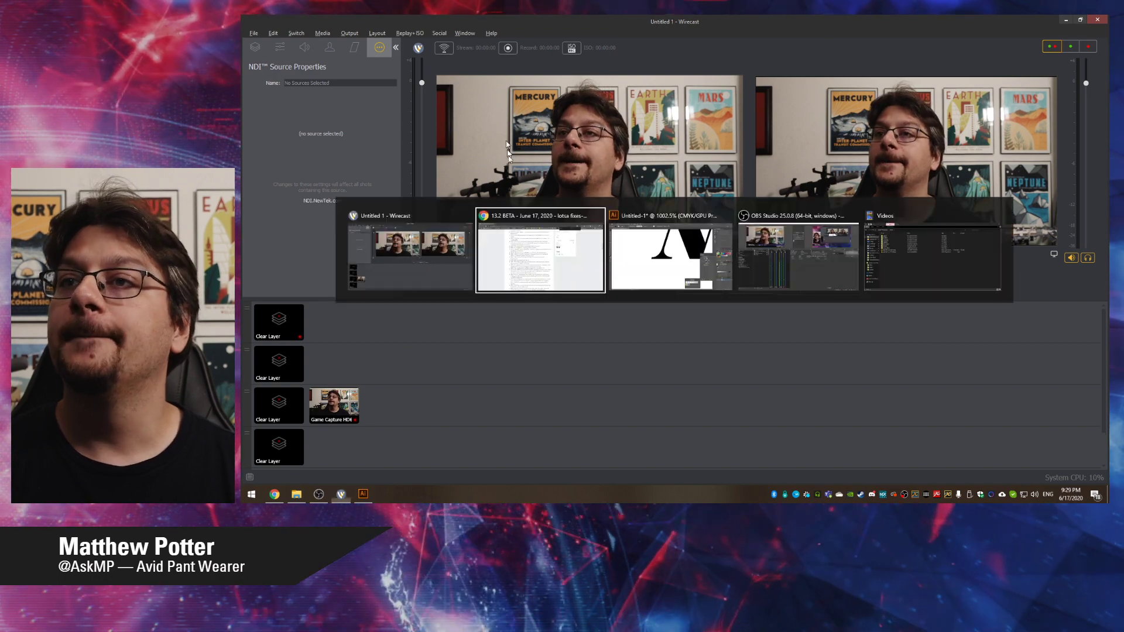
key(Escape)
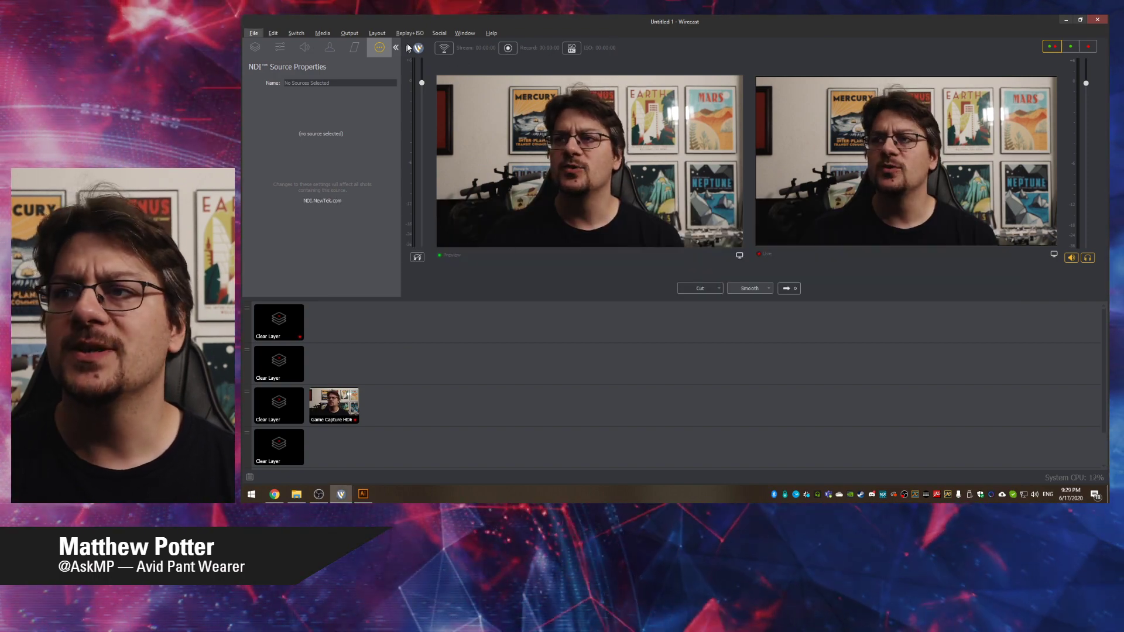
Set the virtual camera output resolution to QVGA 4:3 (320x240)
click(357, 34)
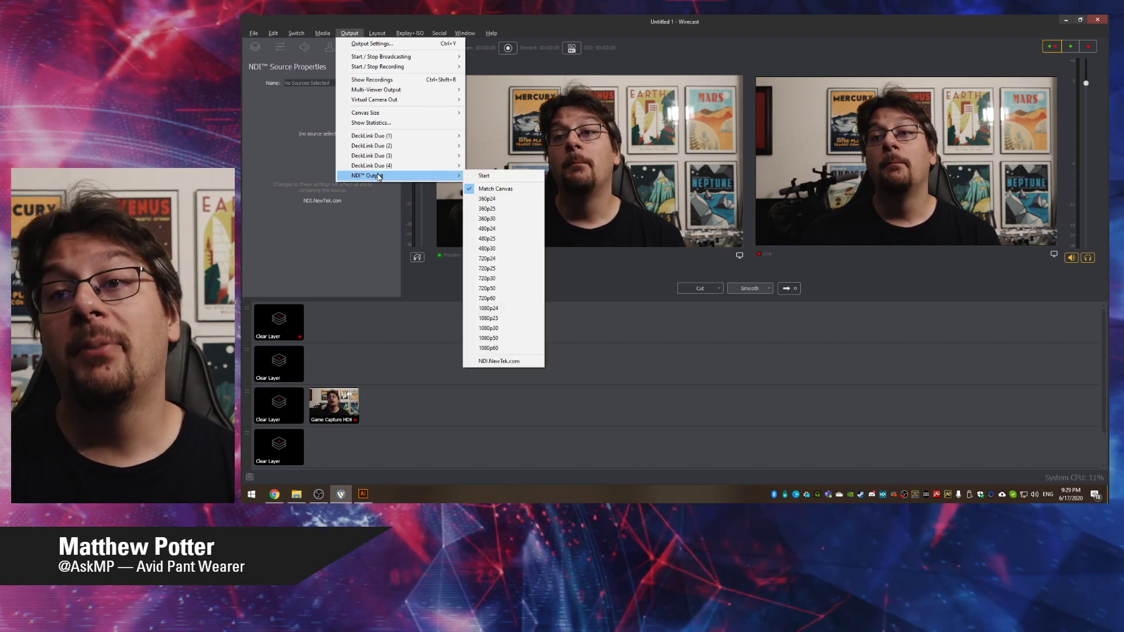
mouse_move(379, 177)
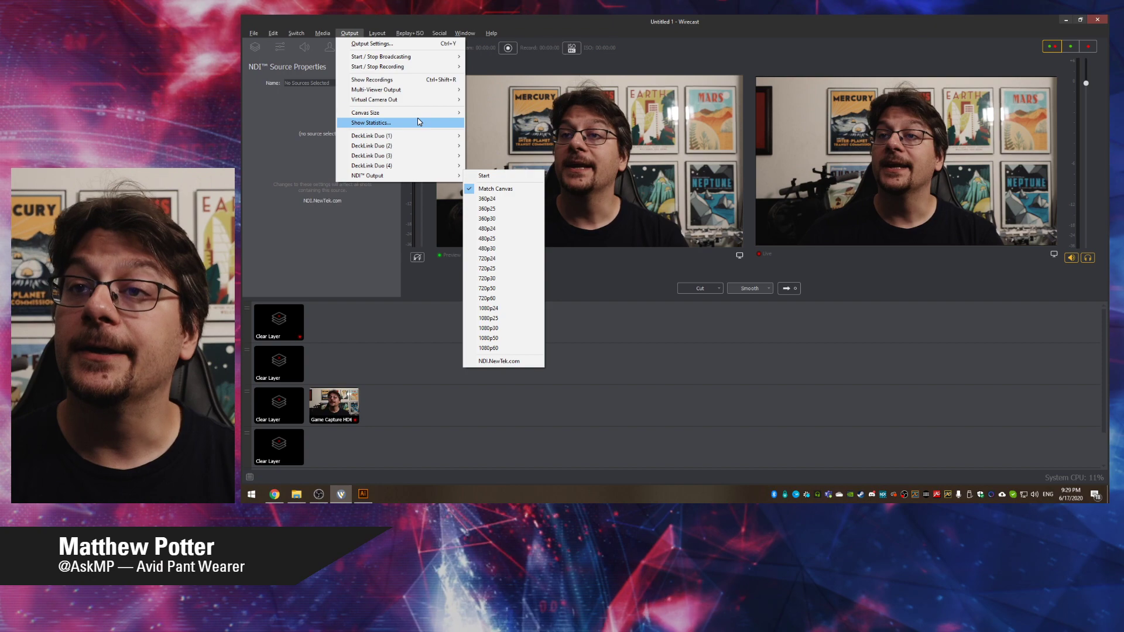
mouse_move(398, 100)
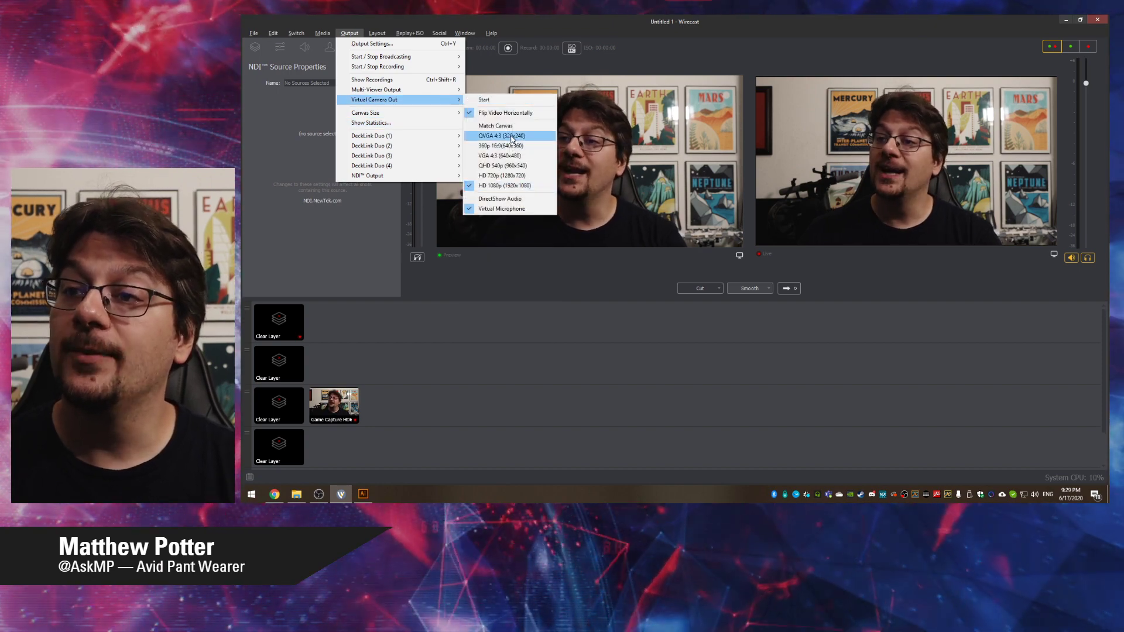
click(509, 165)
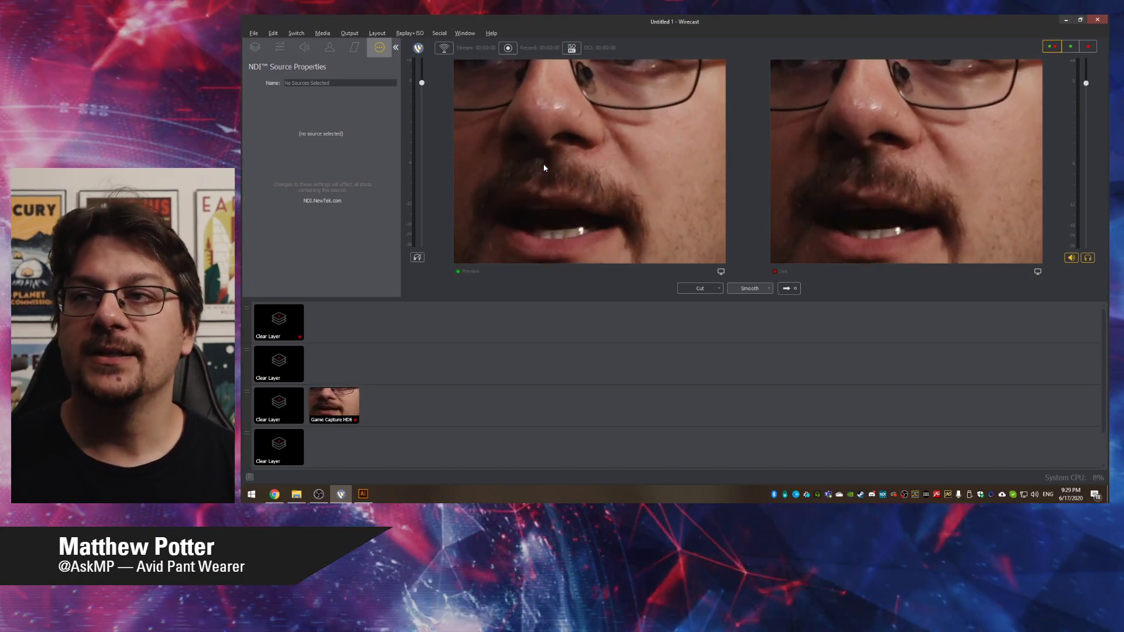
key(alt+Tab)
key(alt+Tab)
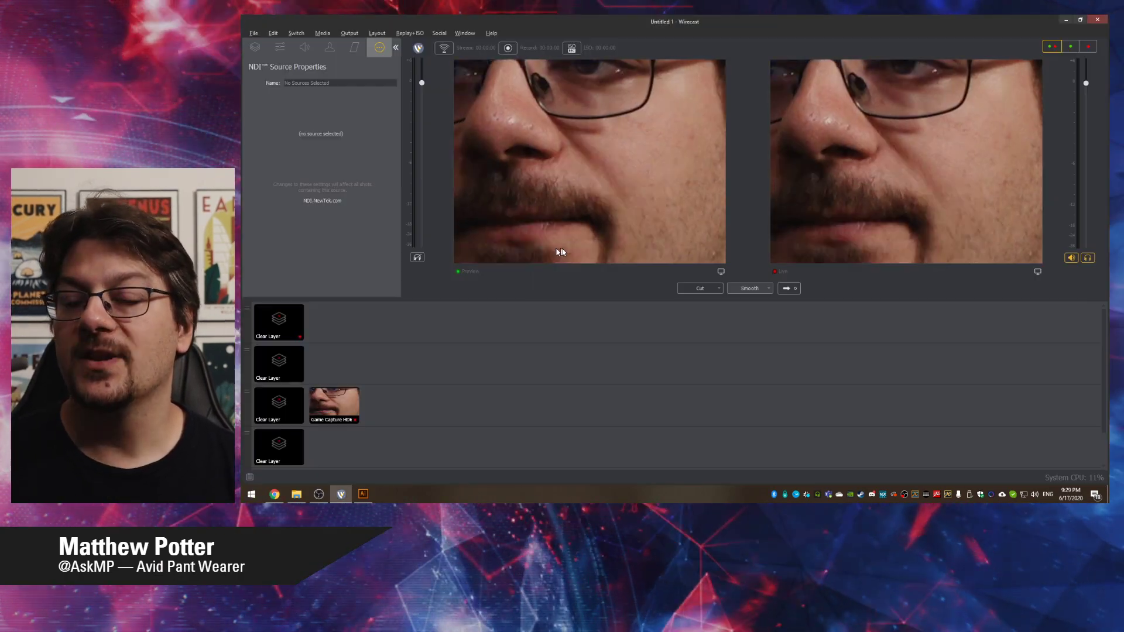
Set the virtual camera output to HD 1080p (1920x1080) and the canvas size to 1080p (1920x1080)
click(352, 33)
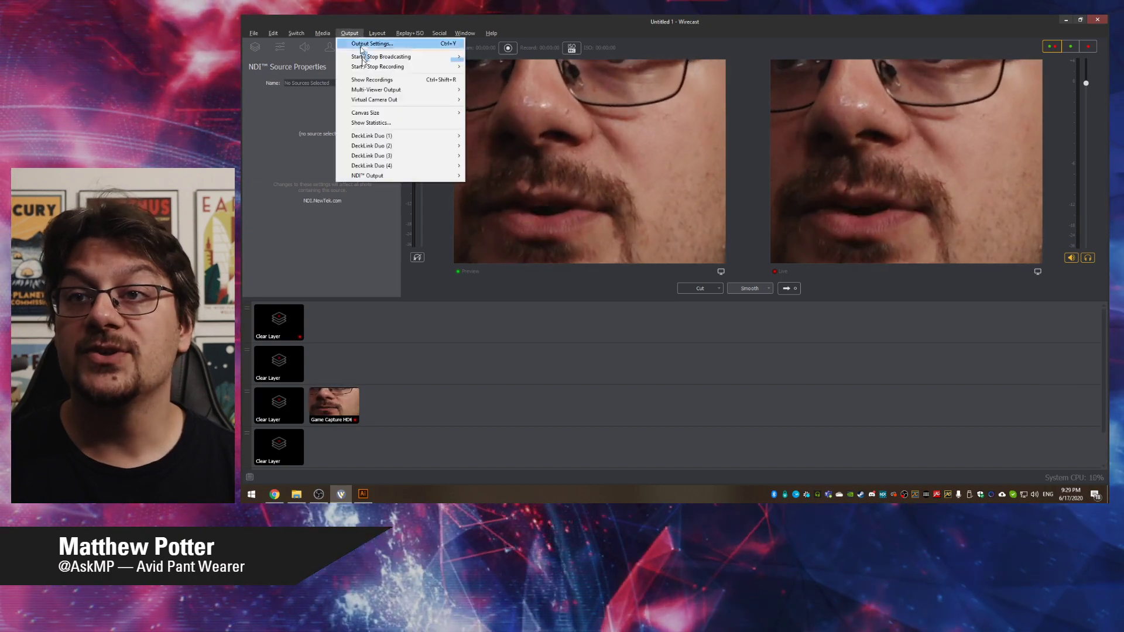
mouse_move(375, 99)
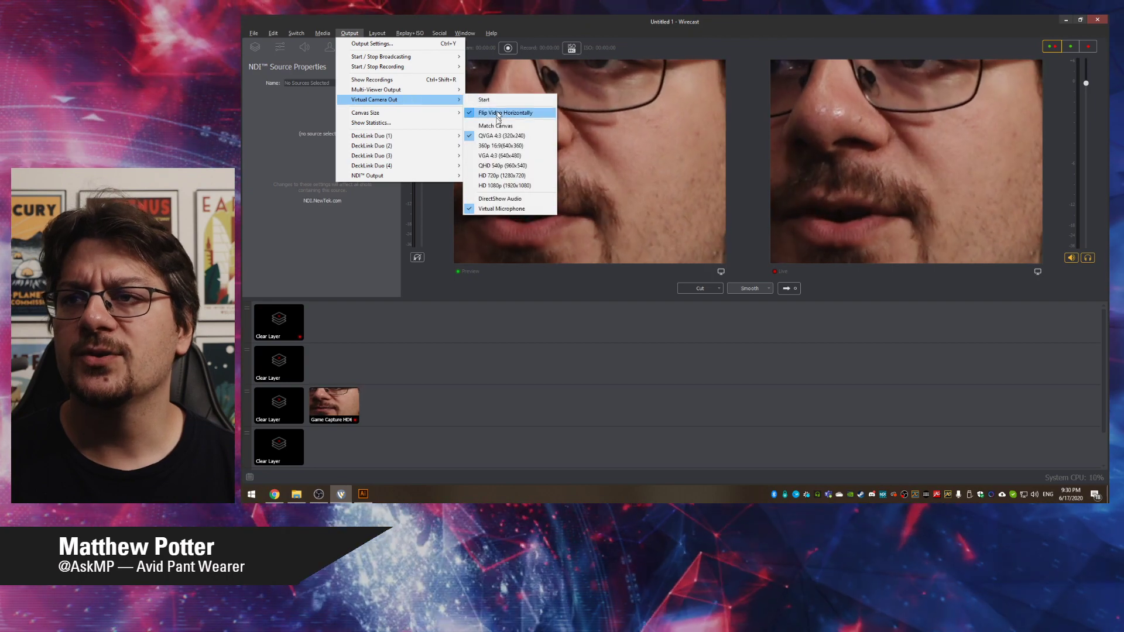
click(503, 186)
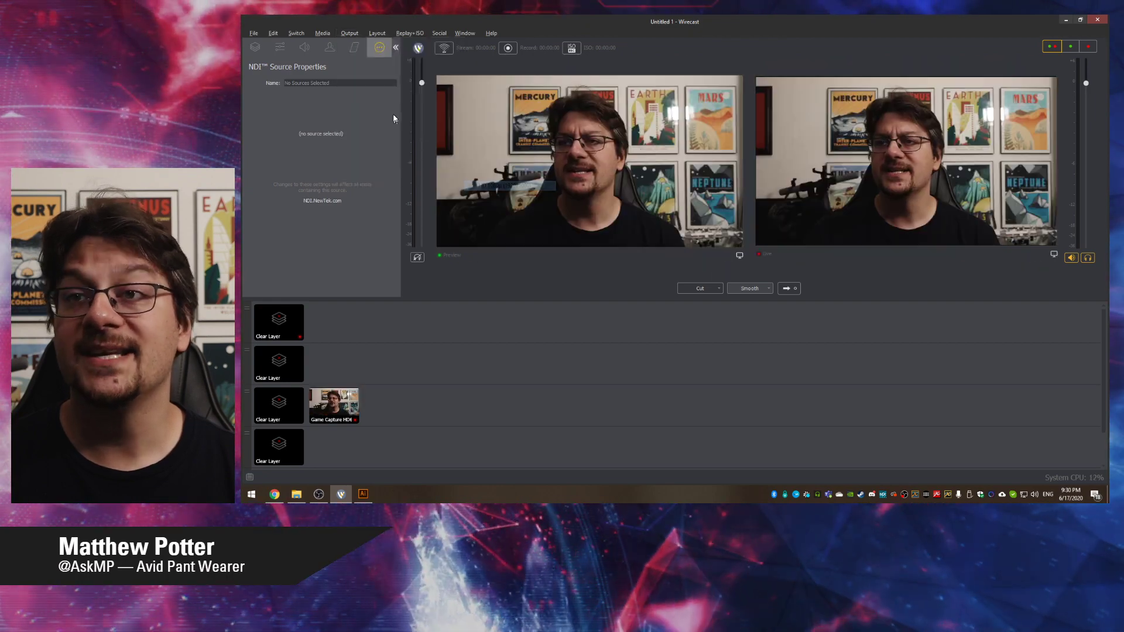
click(349, 33)
mouse_move(410, 112)
click(494, 156)
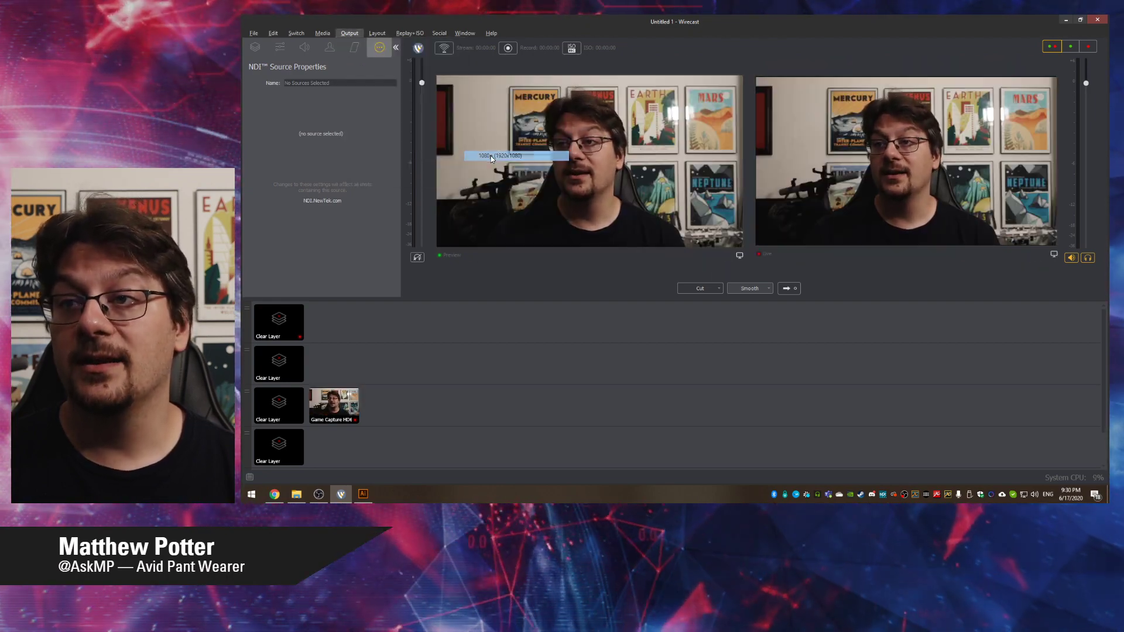
Set the virtual camera output to QVGA 4:3 (320x240) and the canvas size to Auto (320x240)
click(349, 33)
mouse_move(409, 99)
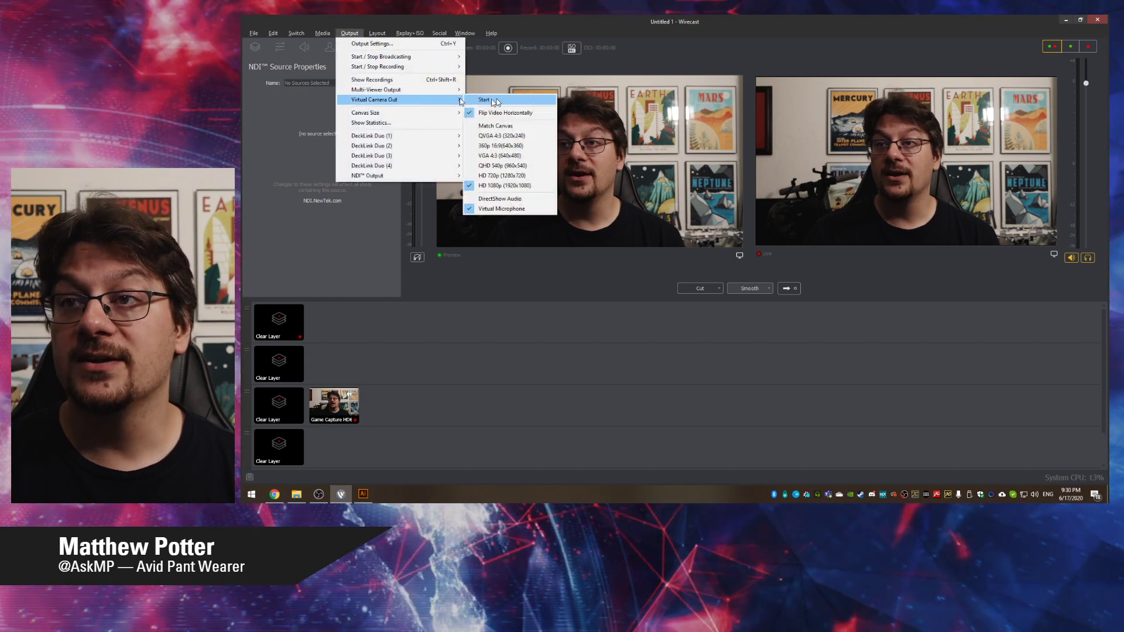
click(499, 135)
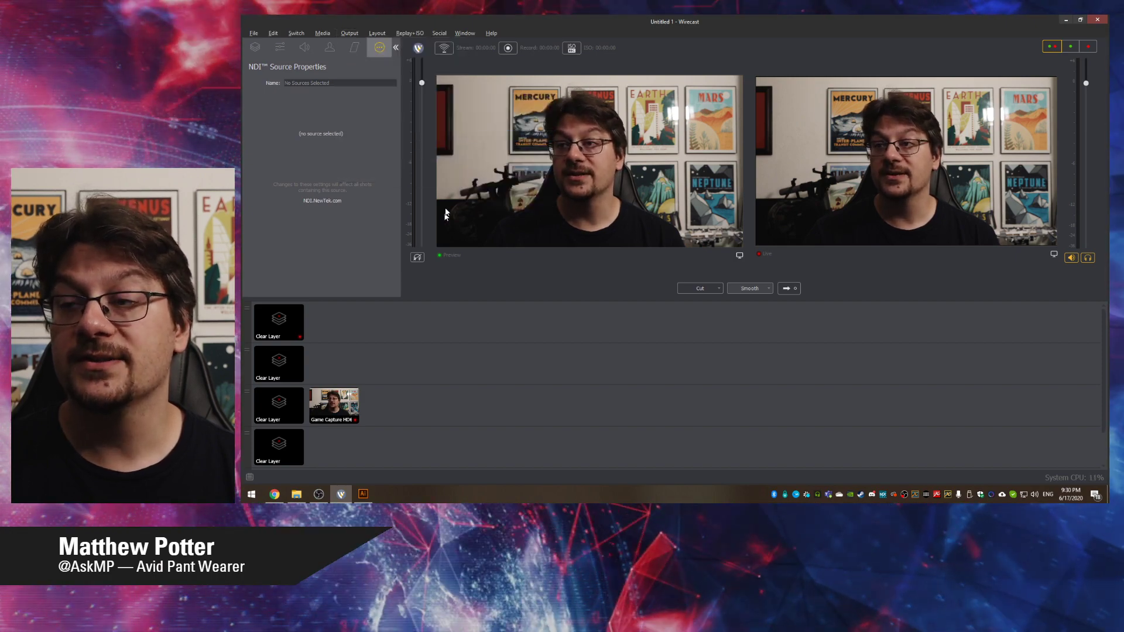
click(350, 33)
mouse_move(410, 112)
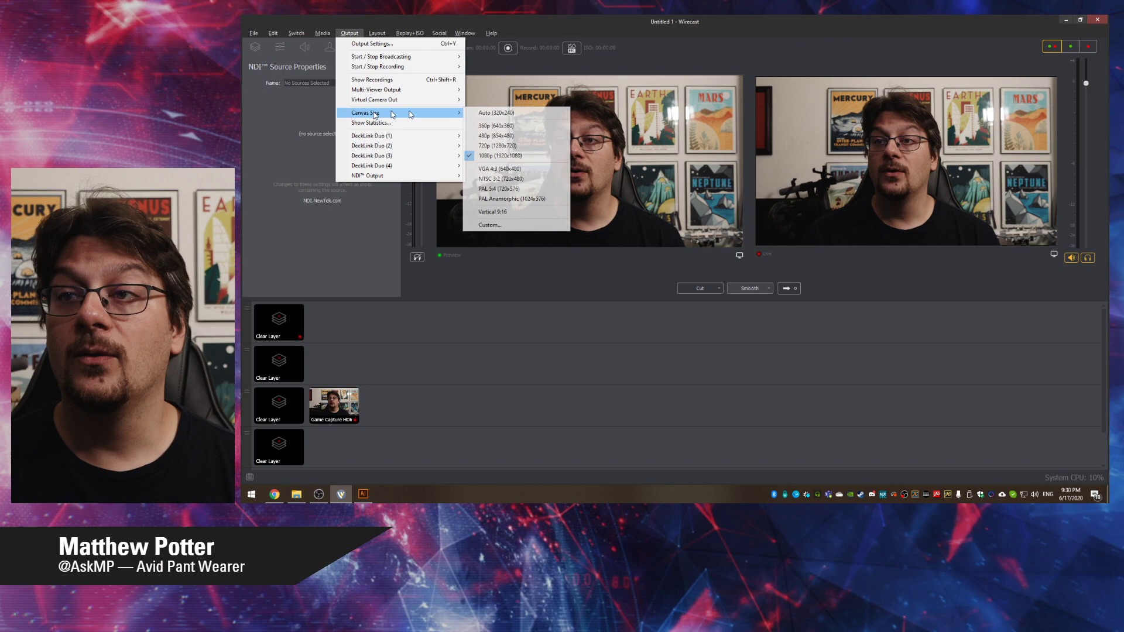
click(487, 112)
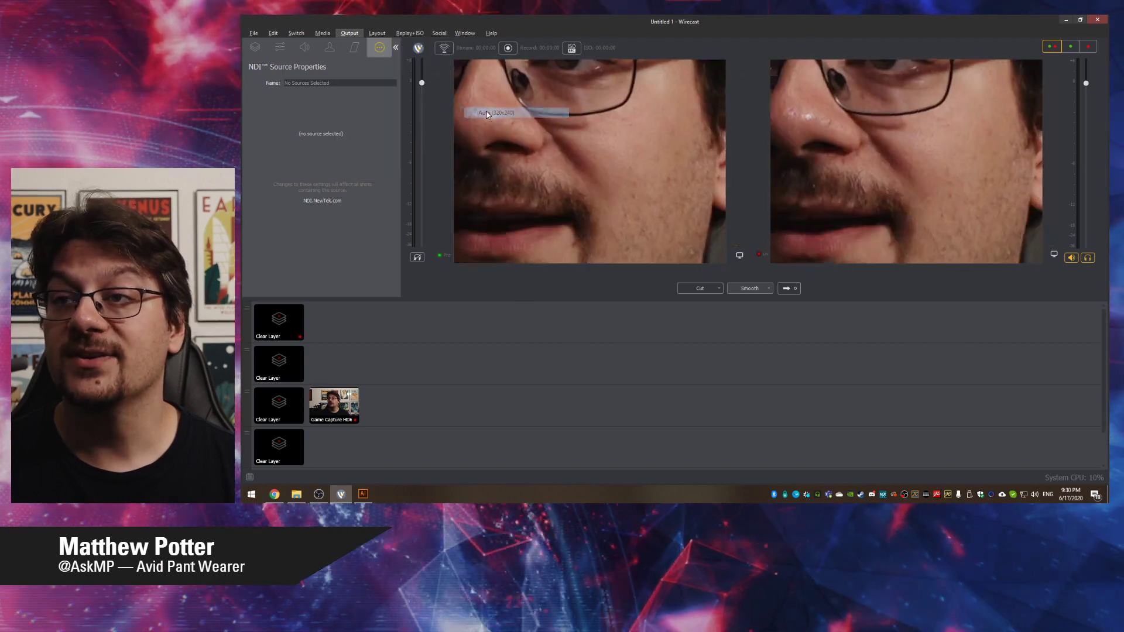
Set the NDI output format to 1080p30 and start the NDI output
click(349, 33)
mouse_move(381, 175)
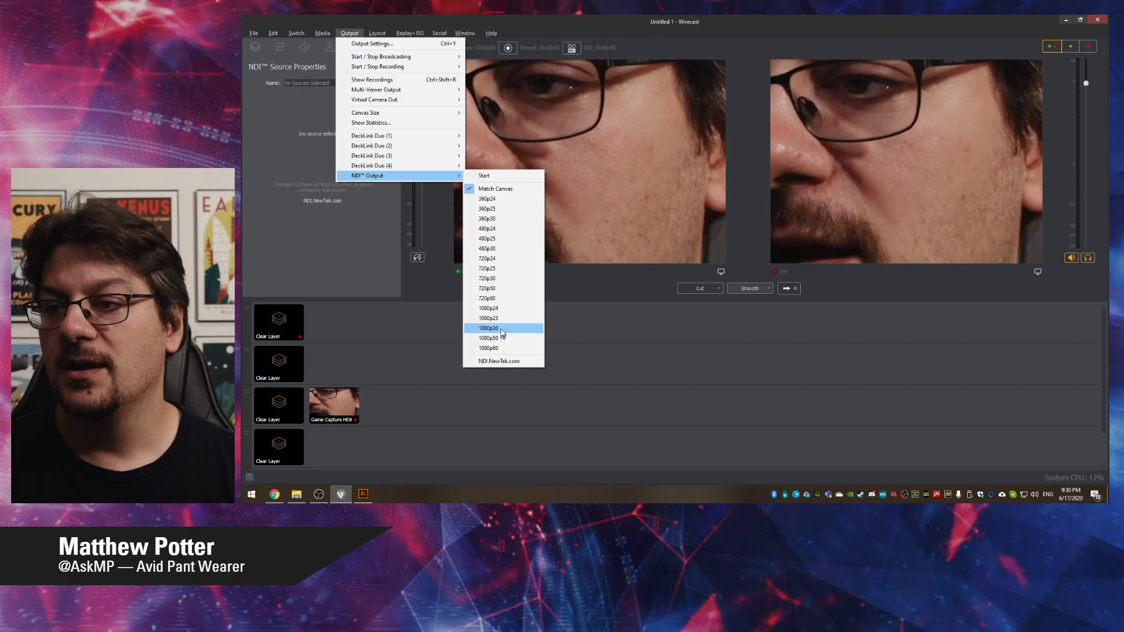
click(498, 327)
click(350, 33)
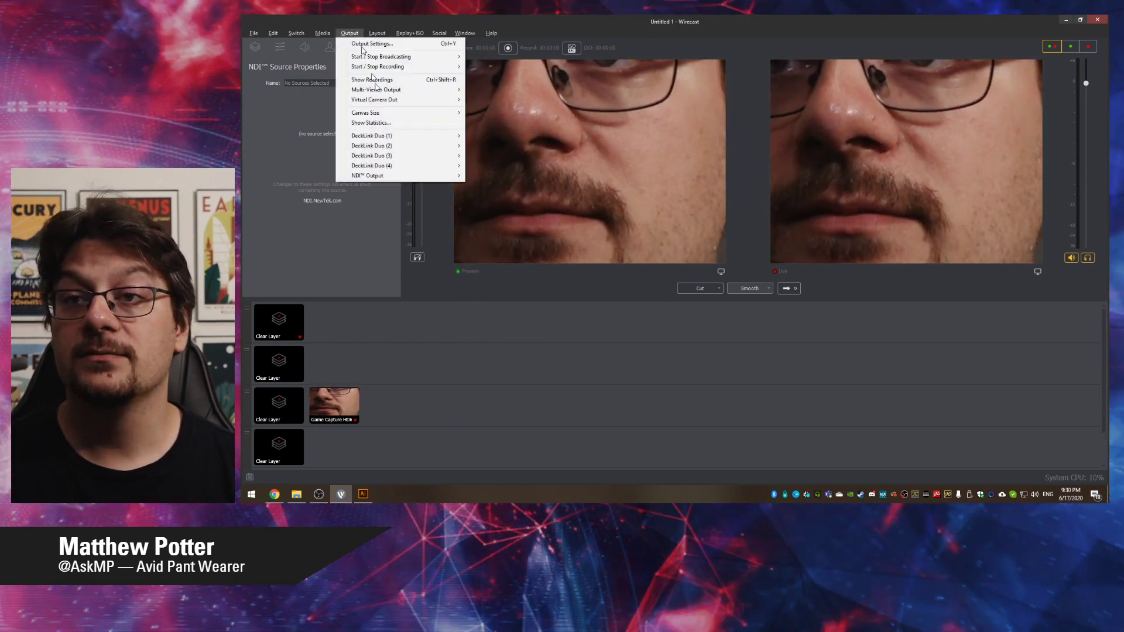
mouse_move(404, 176)
click(503, 176)
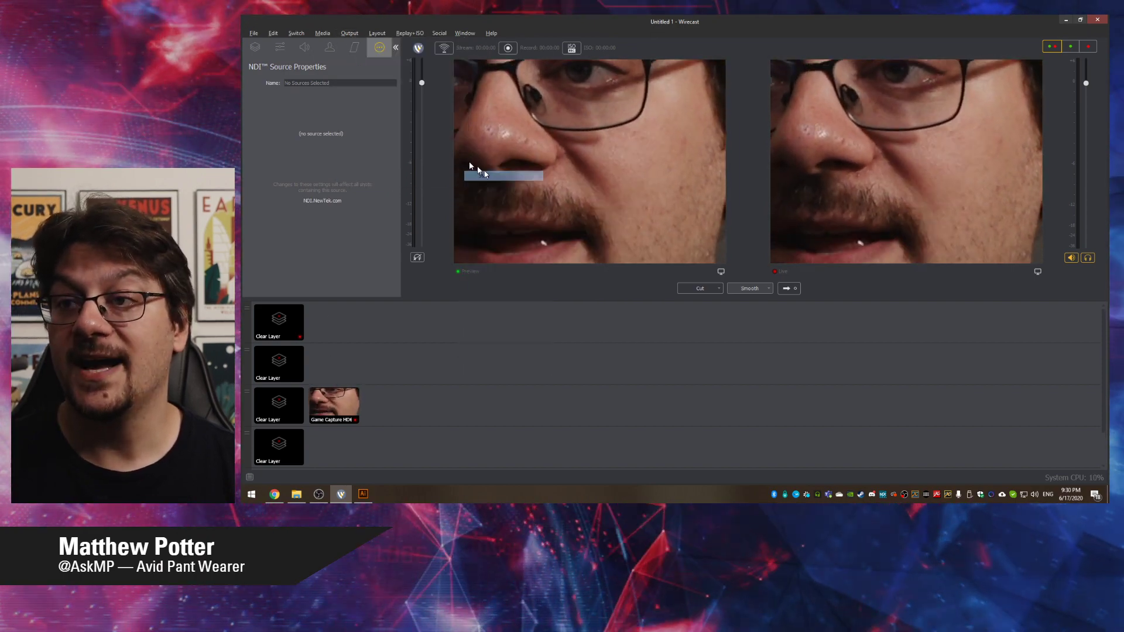
Enable DirectShow Audio for the virtual camera output and select the Game Capture shot
click(350, 33)
mouse_move(385, 104)
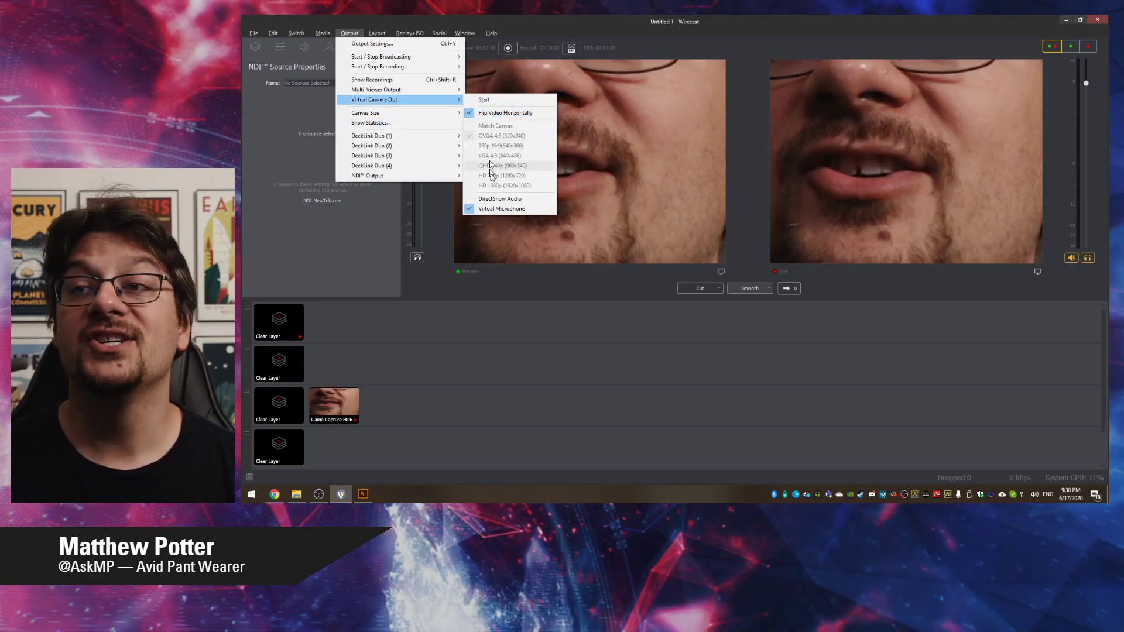
click(480, 113)
click(333, 404)
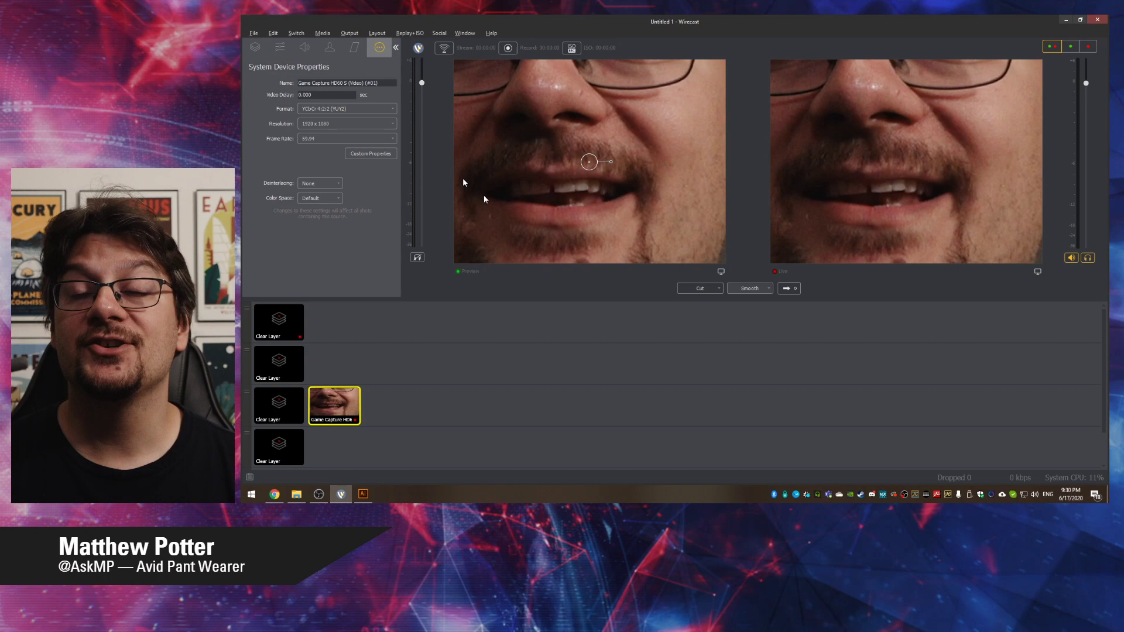
Check the virtual camera and NDI output options, and stop the running NDI output
click(350, 33)
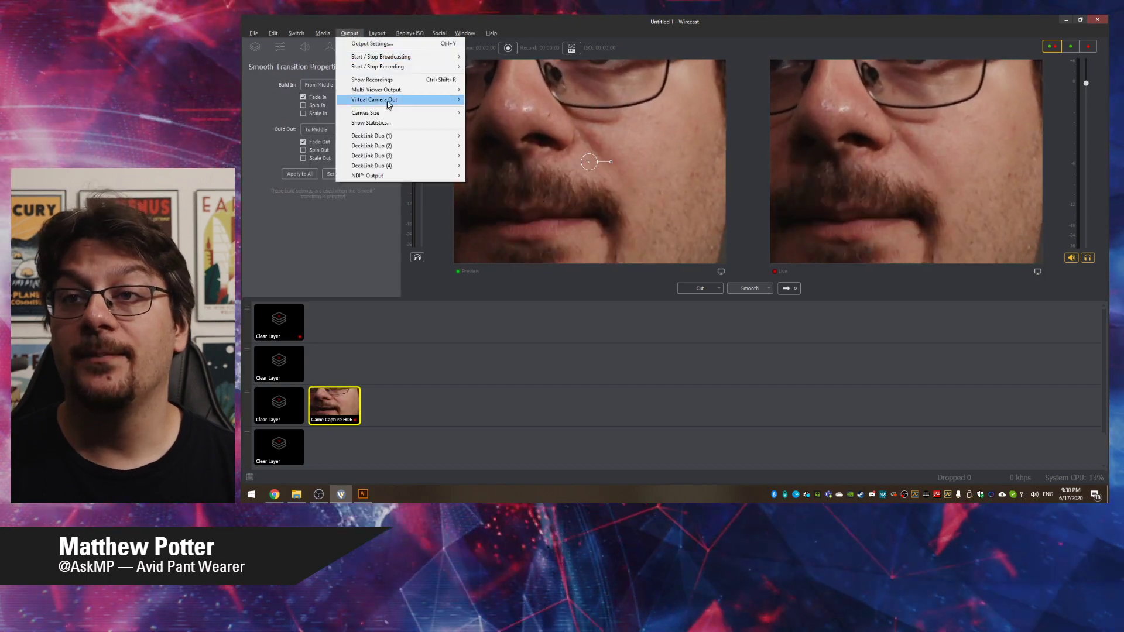
mouse_move(387, 101)
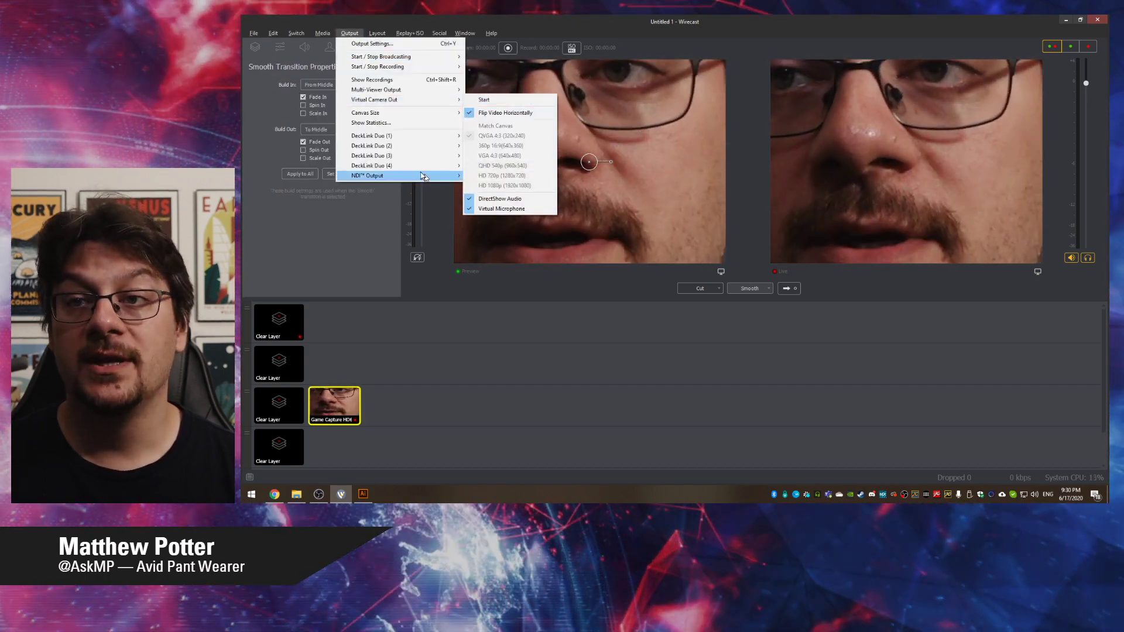
mouse_move(445, 175)
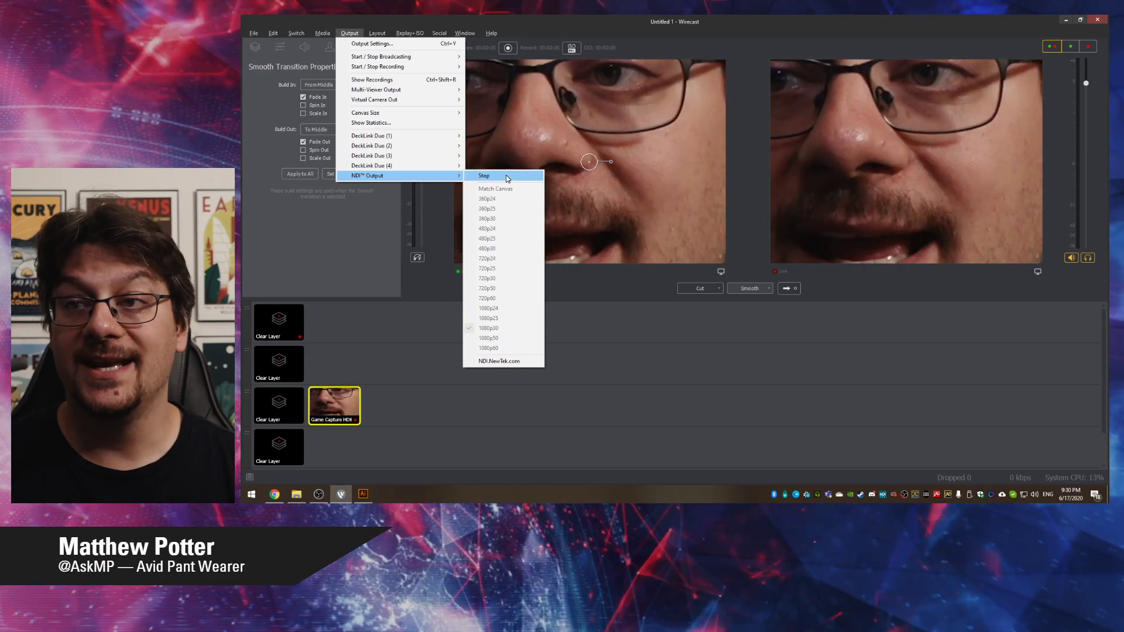
mouse_move(453, 156)
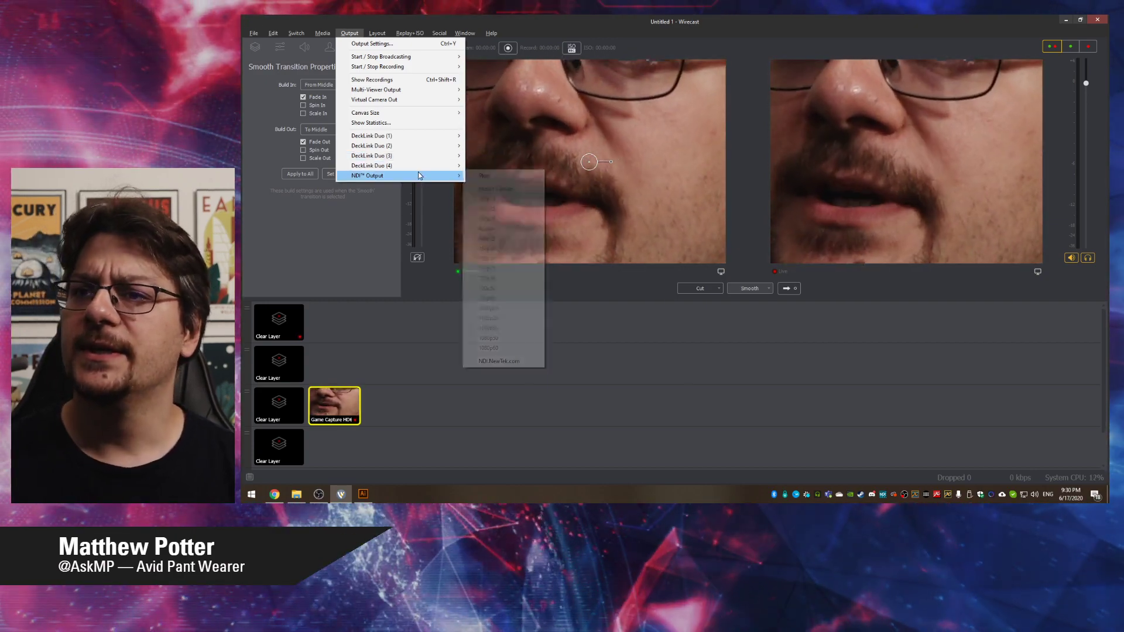
click(484, 176)
Set the virtual camera output resolution to HD 1080p (1920x1080)
click(349, 32)
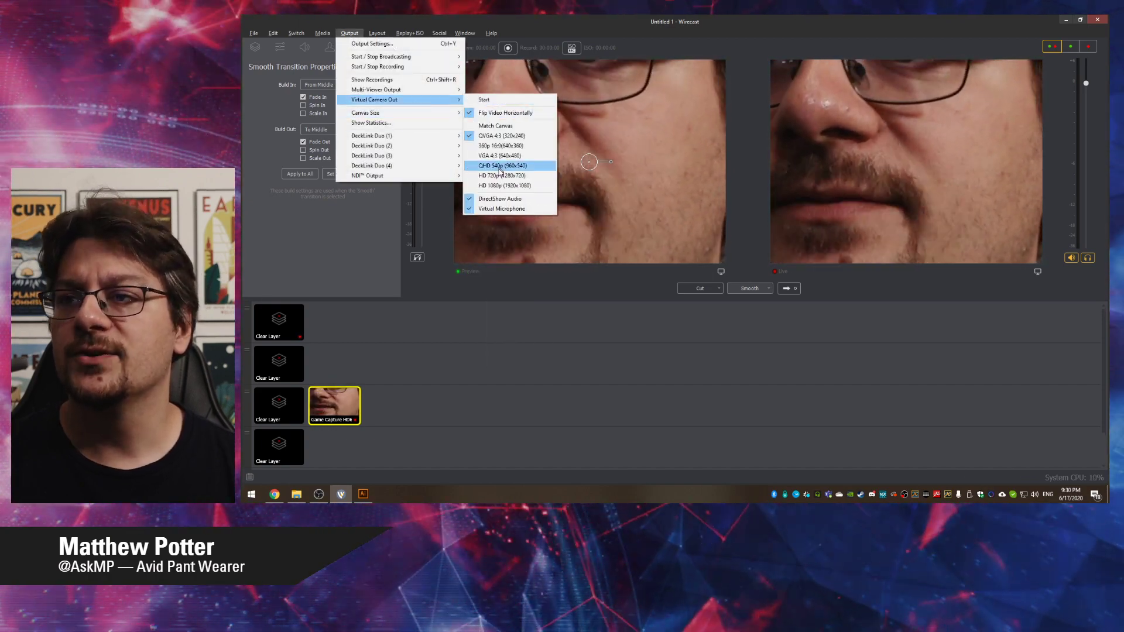
click(500, 186)
Install the Wirecast virtual camera and microphone devices and start the virtual camera output
click(349, 33)
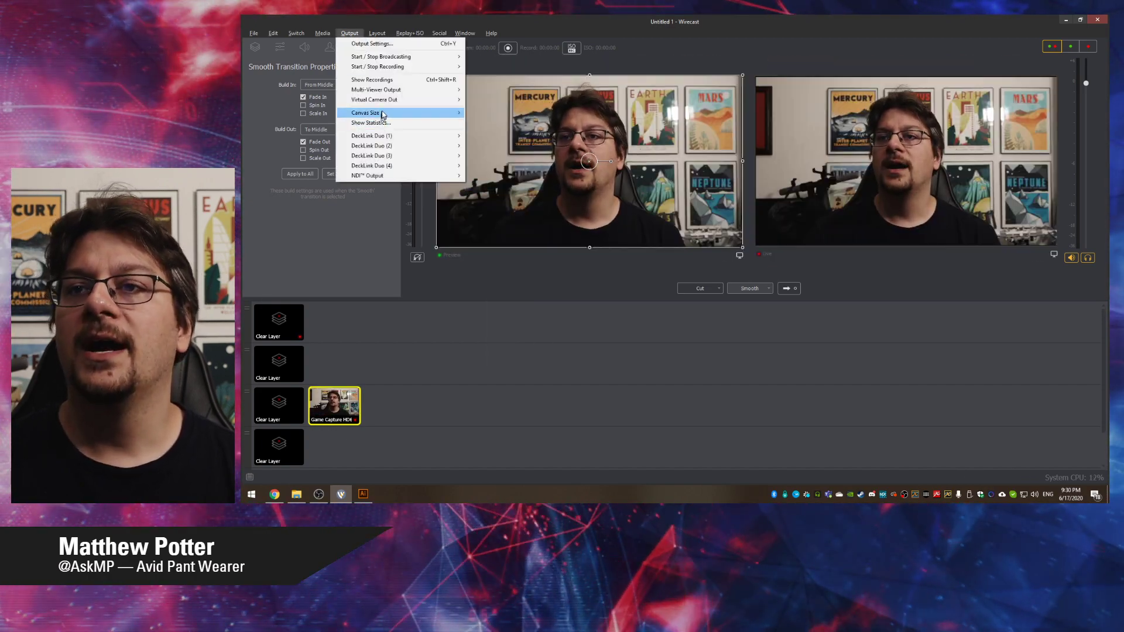
mouse_move(410, 100)
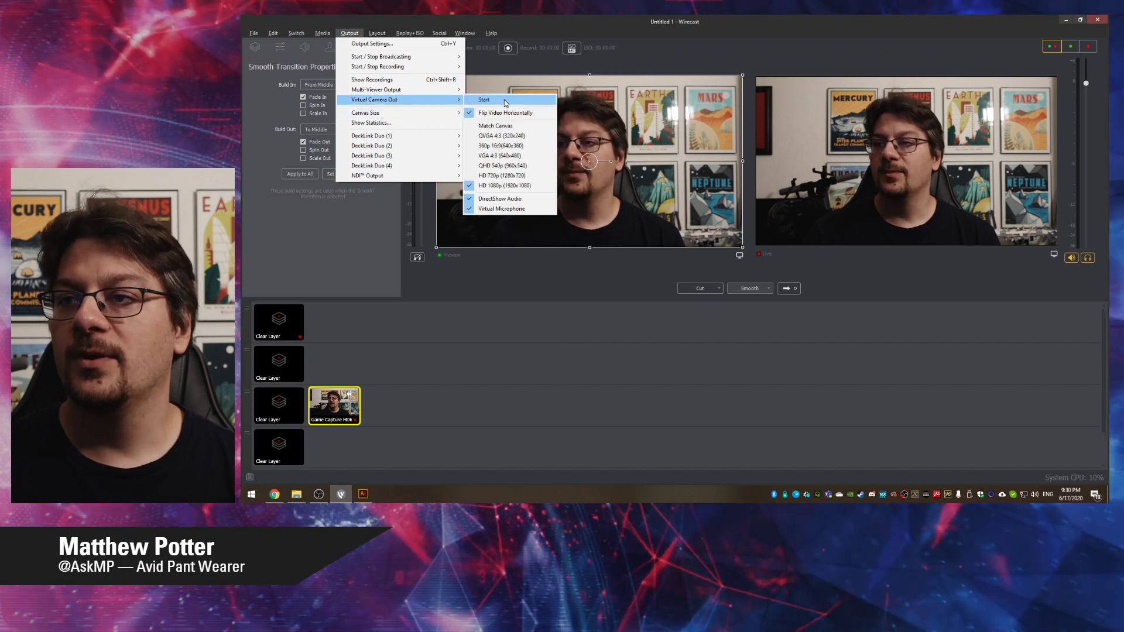
click(505, 101)
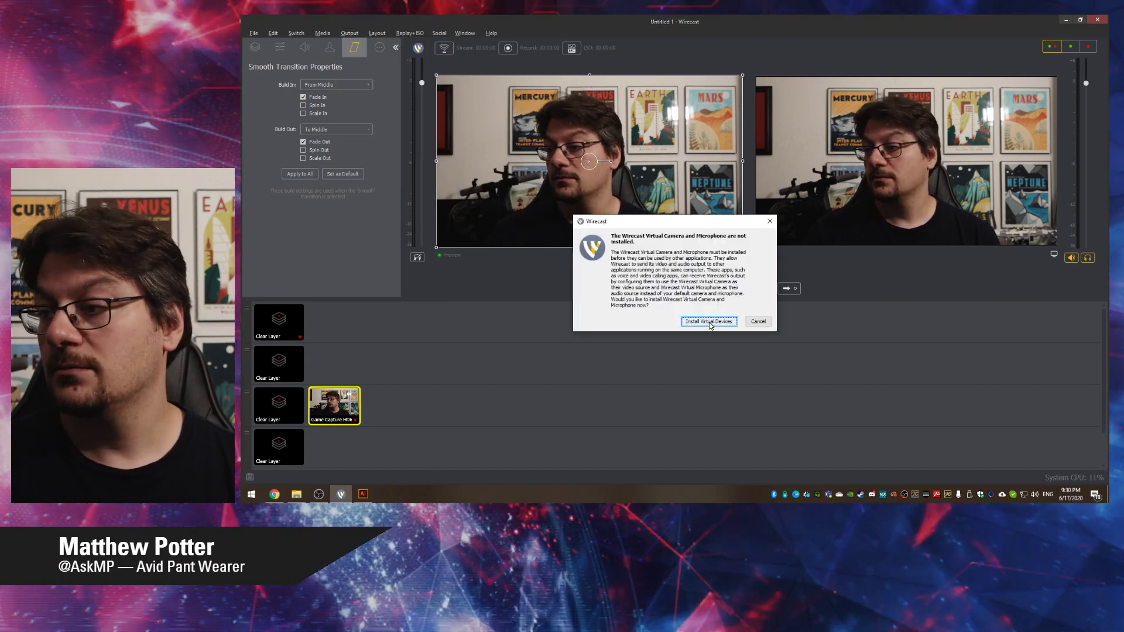
click(718, 322)
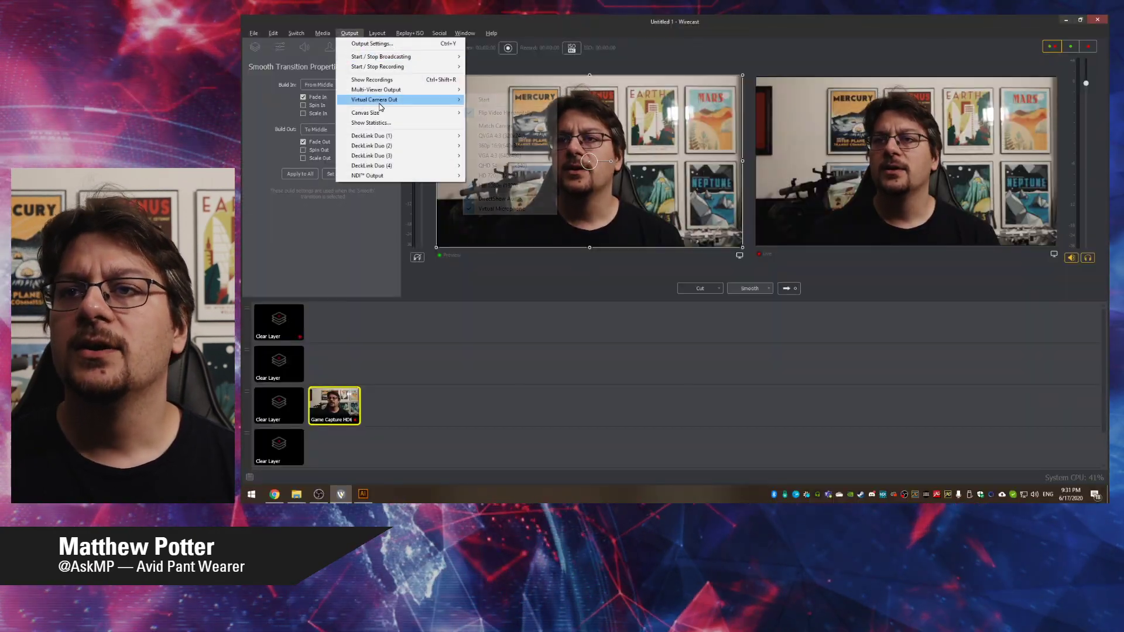
mouse_move(403, 100)
click(498, 103)
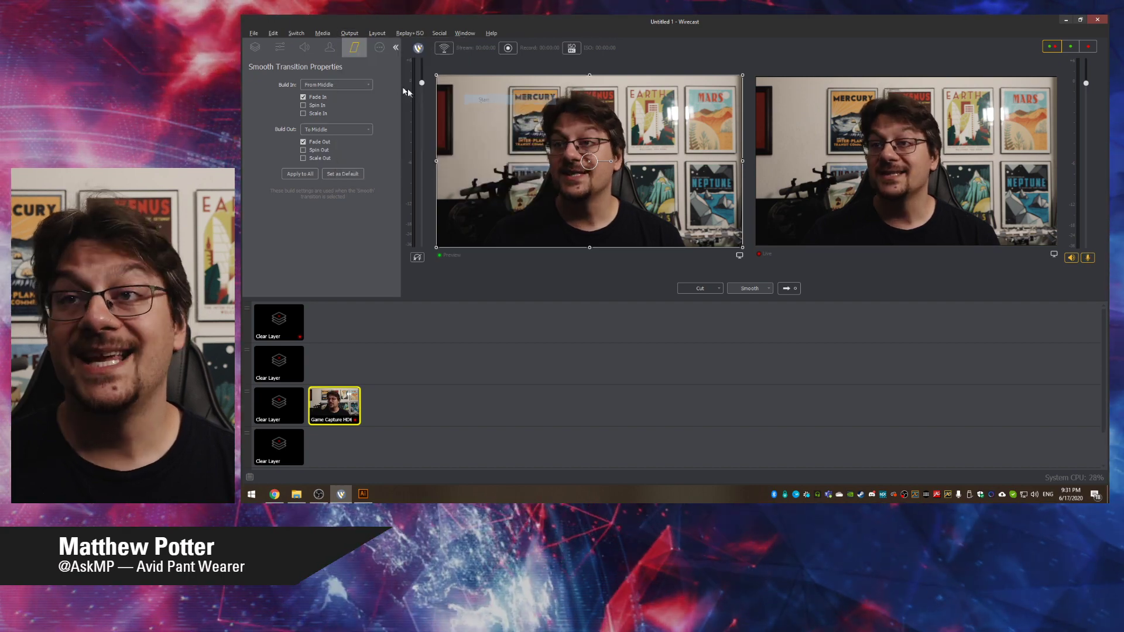
Start the NDI output and stop the virtual camera output
click(349, 33)
mouse_move(404, 175)
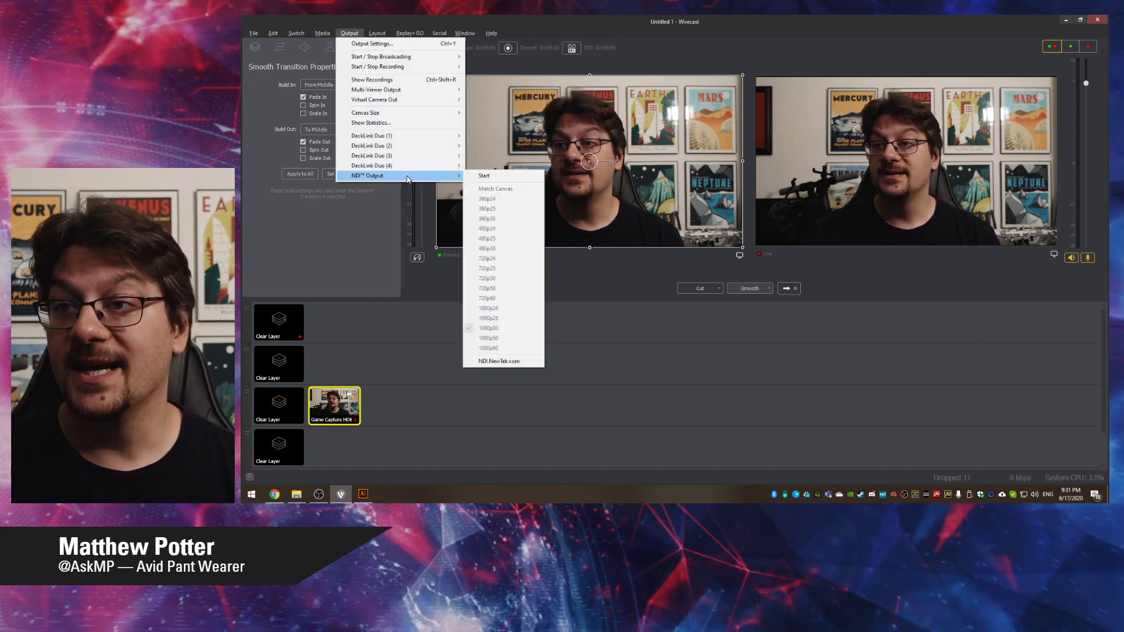
click(514, 179)
click(350, 33)
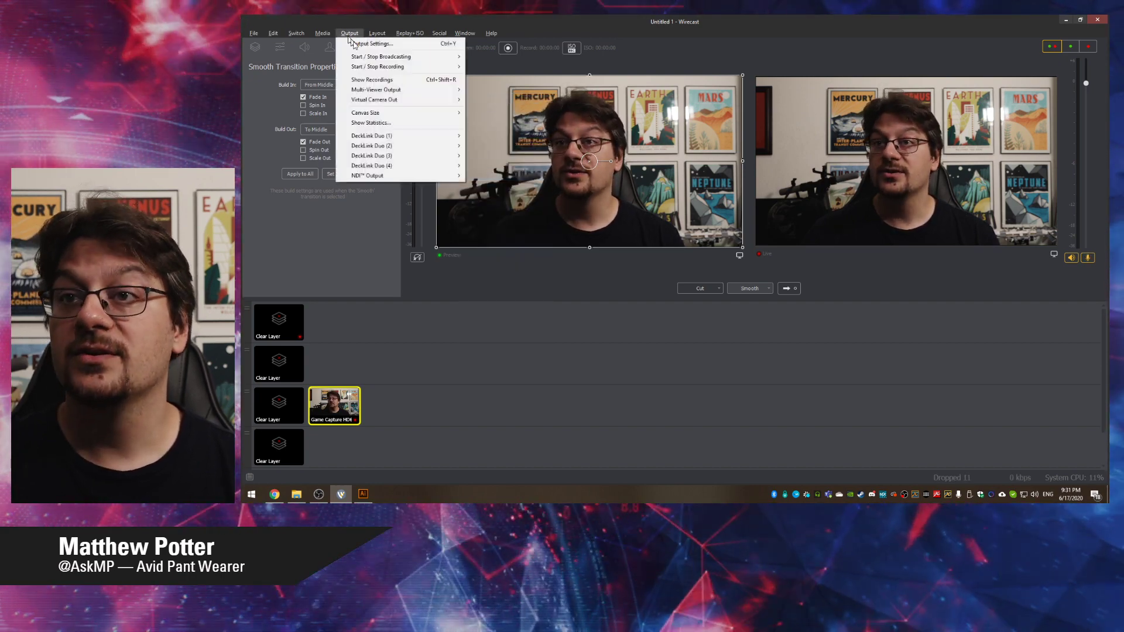
mouse_move(416, 106)
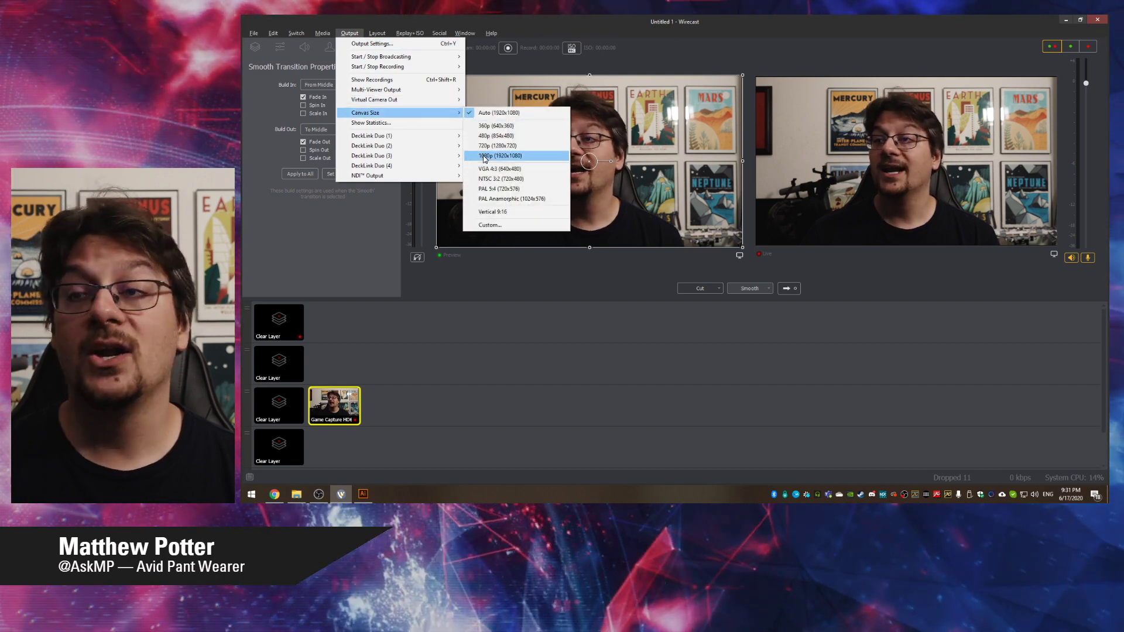
click(484, 102)
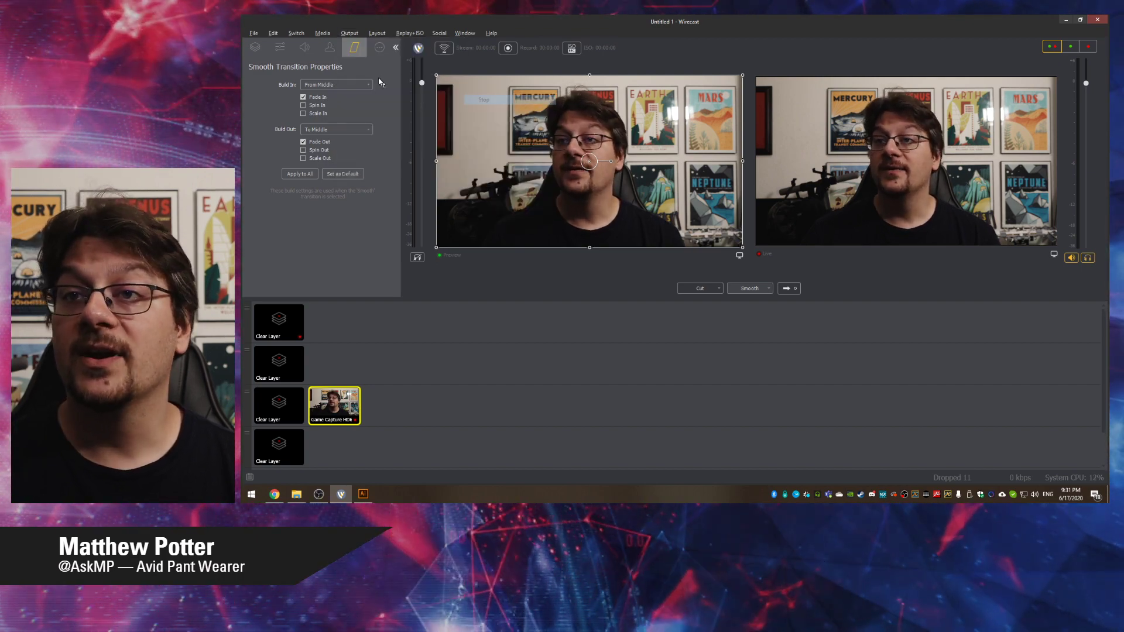
Try to change the canvas size to 720p (1280x720) while the NDI output is running
click(350, 34)
mouse_move(377, 102)
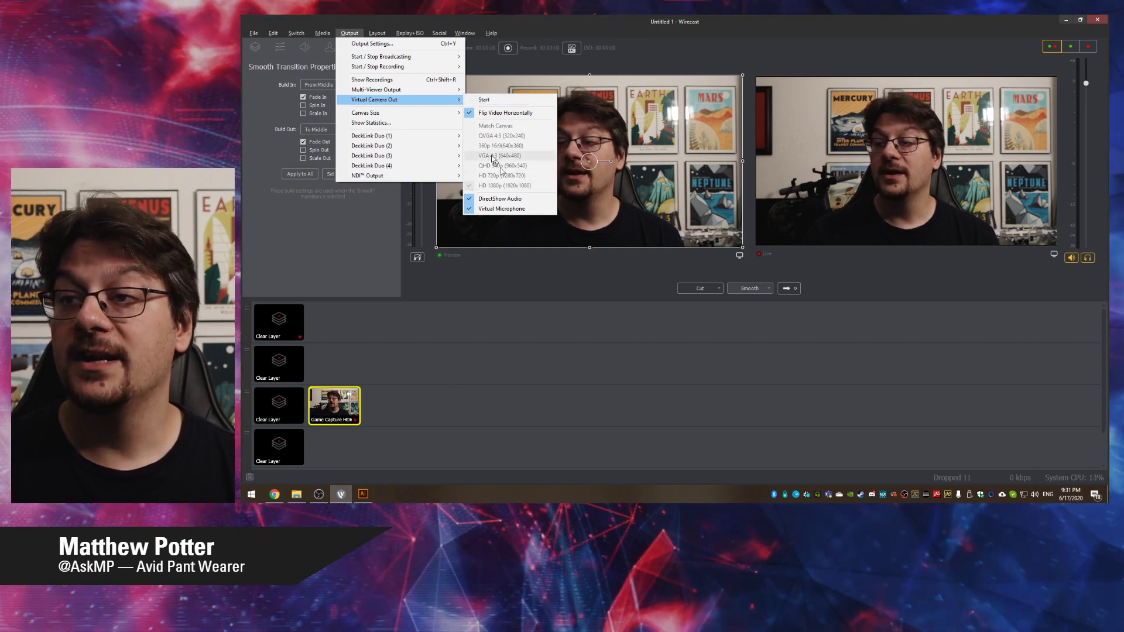
mouse_move(444, 113)
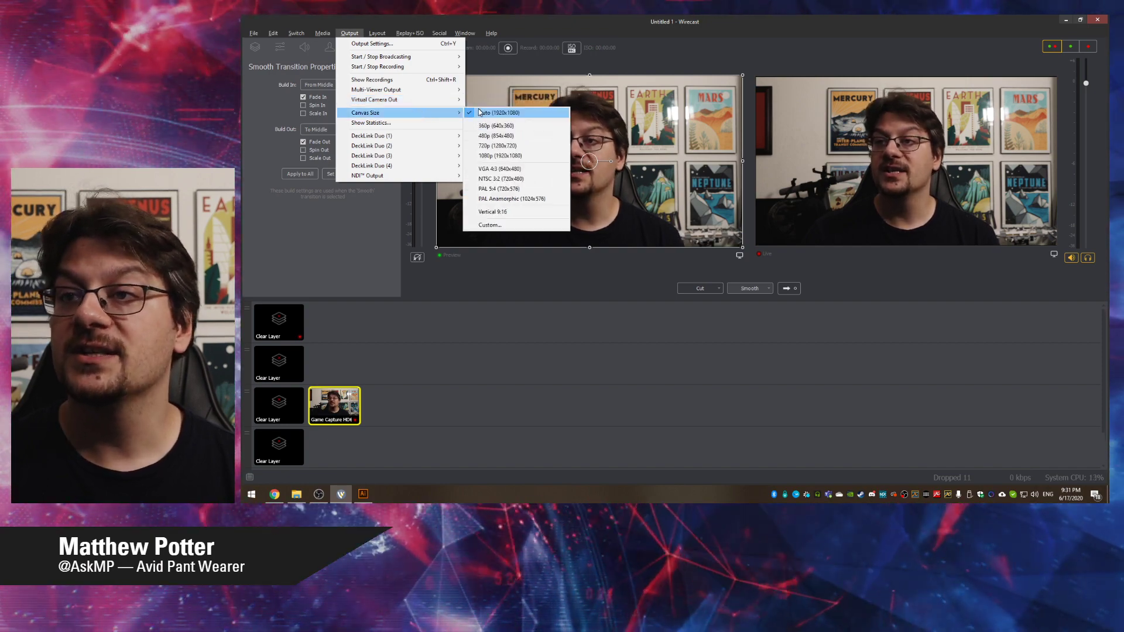
click(501, 148)
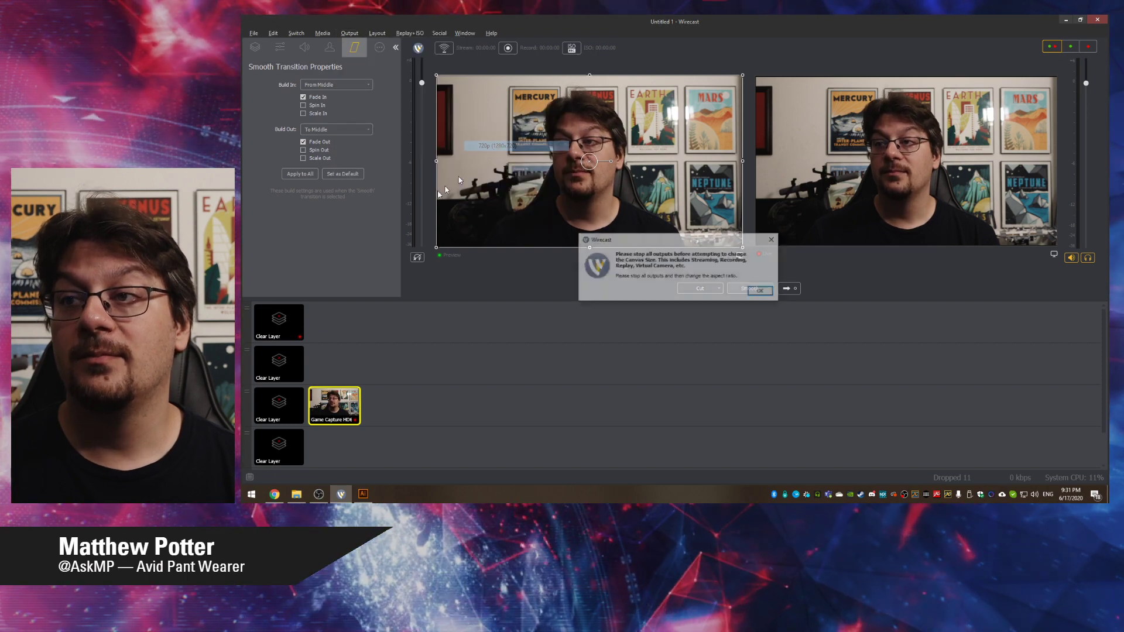
click(762, 292)
click(350, 32)
click(379, 123)
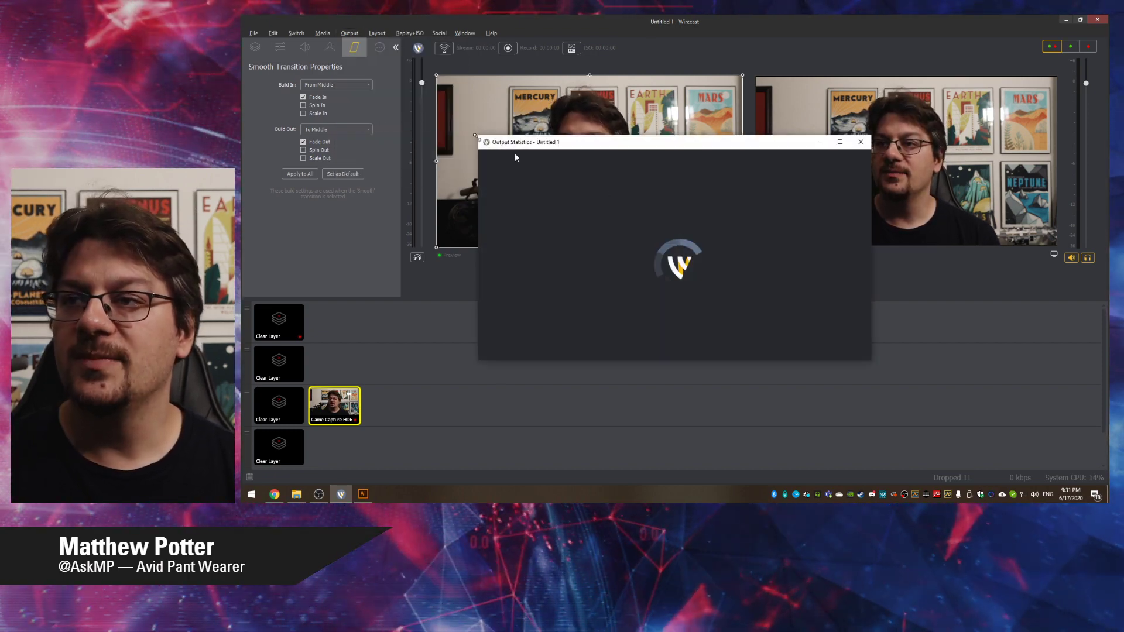
click(861, 143)
Stop the NDI output and set the canvas size to 720p (1280x720)
click(349, 32)
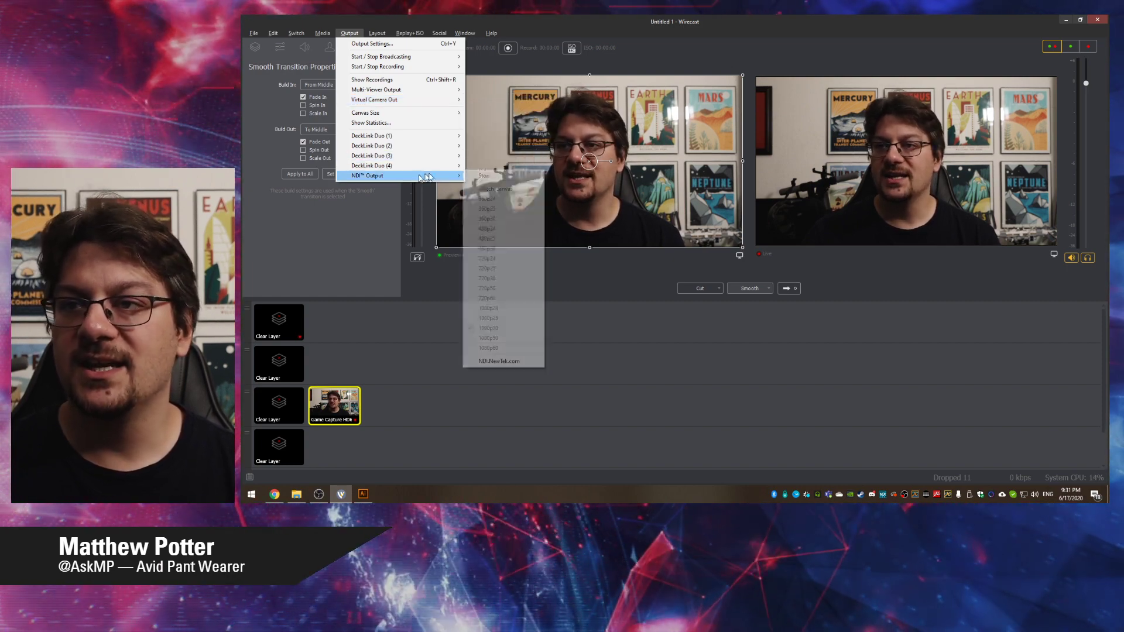
click(480, 175)
click(350, 32)
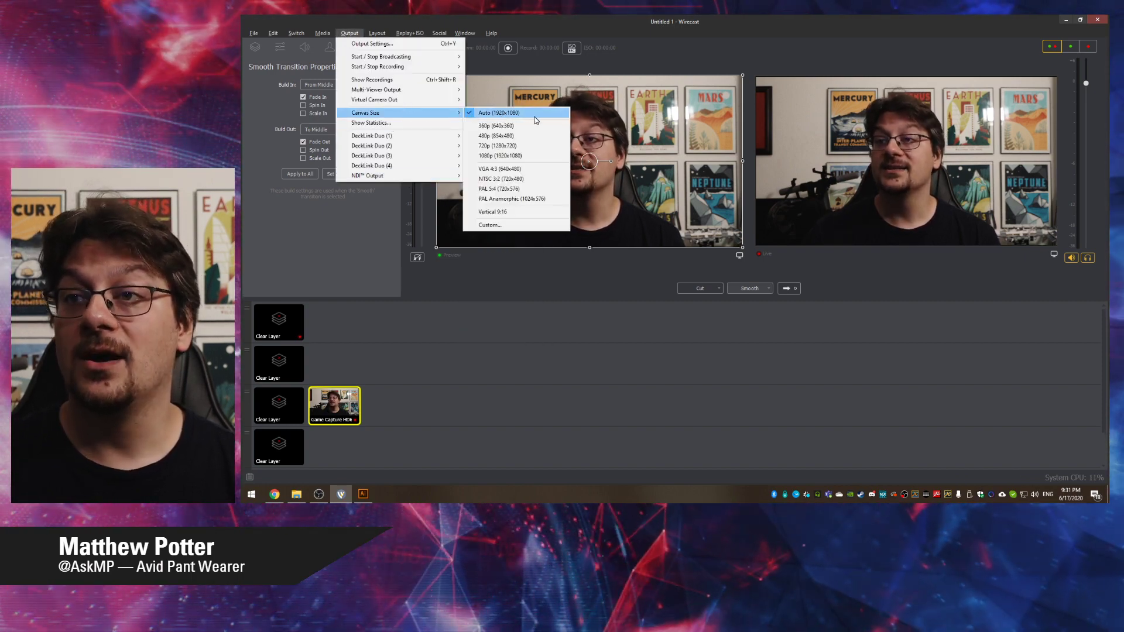
click(499, 168)
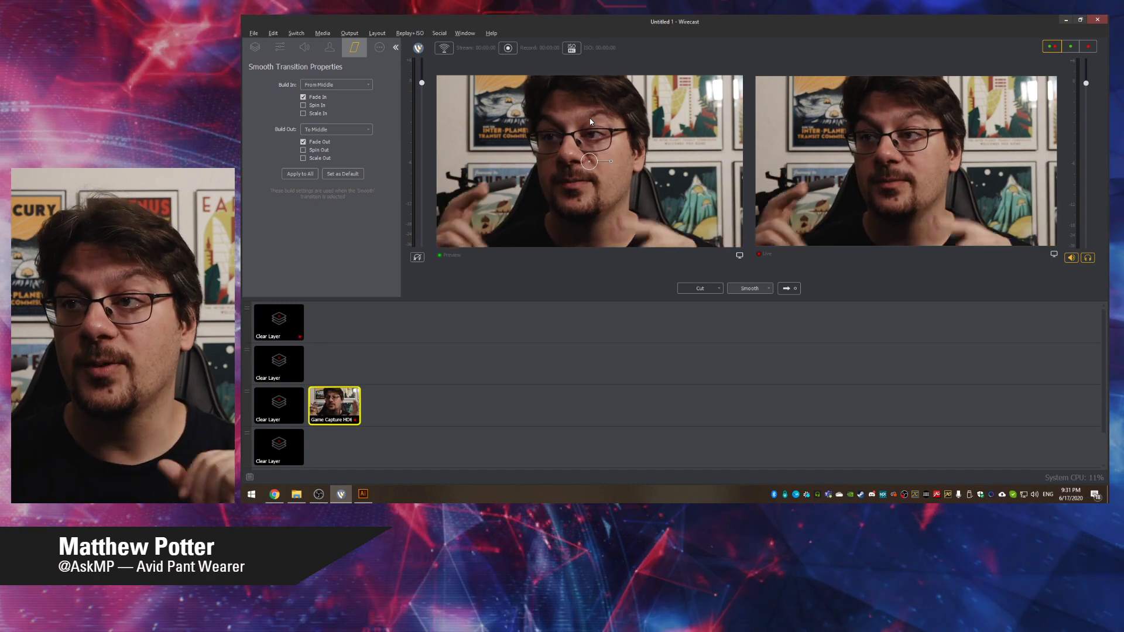
Set the canvas size to 1080p (1920x1080)
click(350, 33)
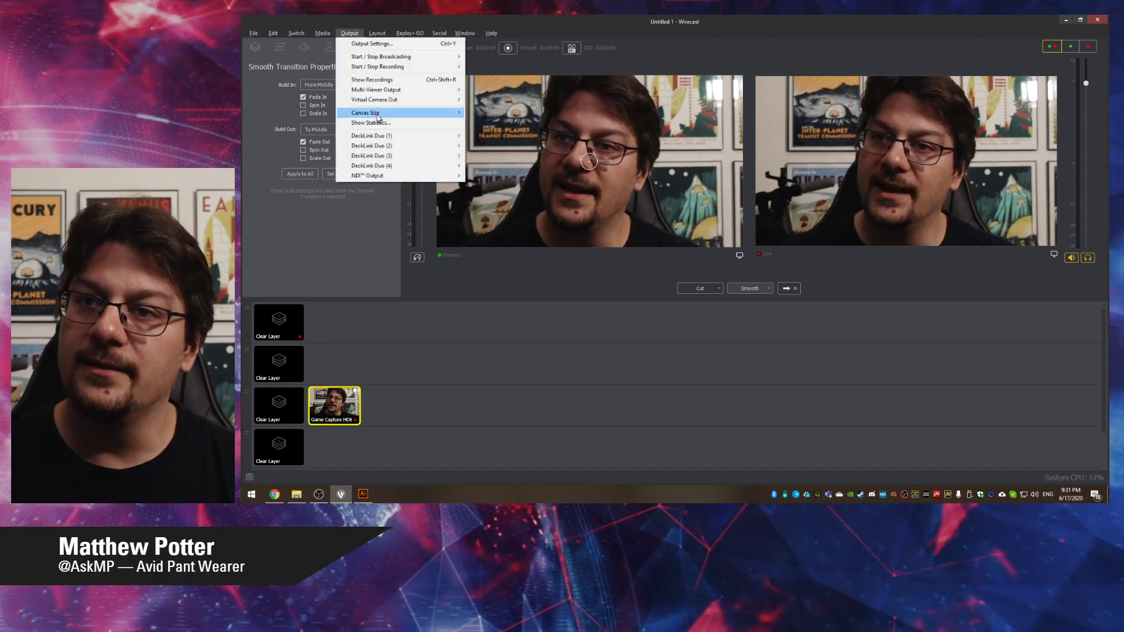
mouse_move(409, 112)
click(505, 156)
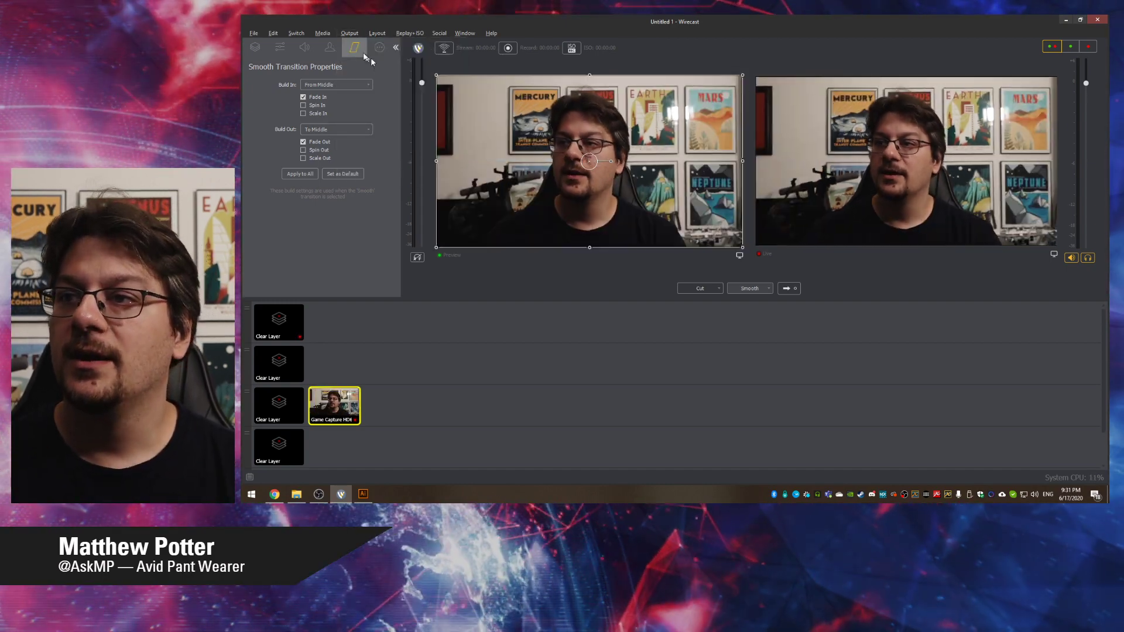
click(349, 33)
mouse_move(410, 99)
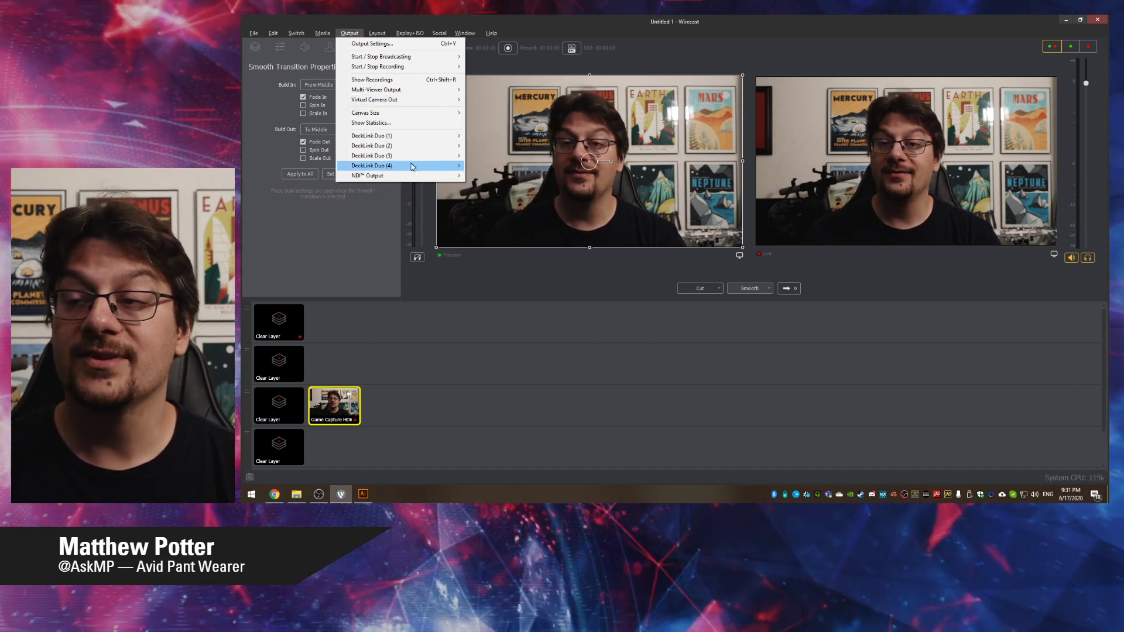
click(364, 219)
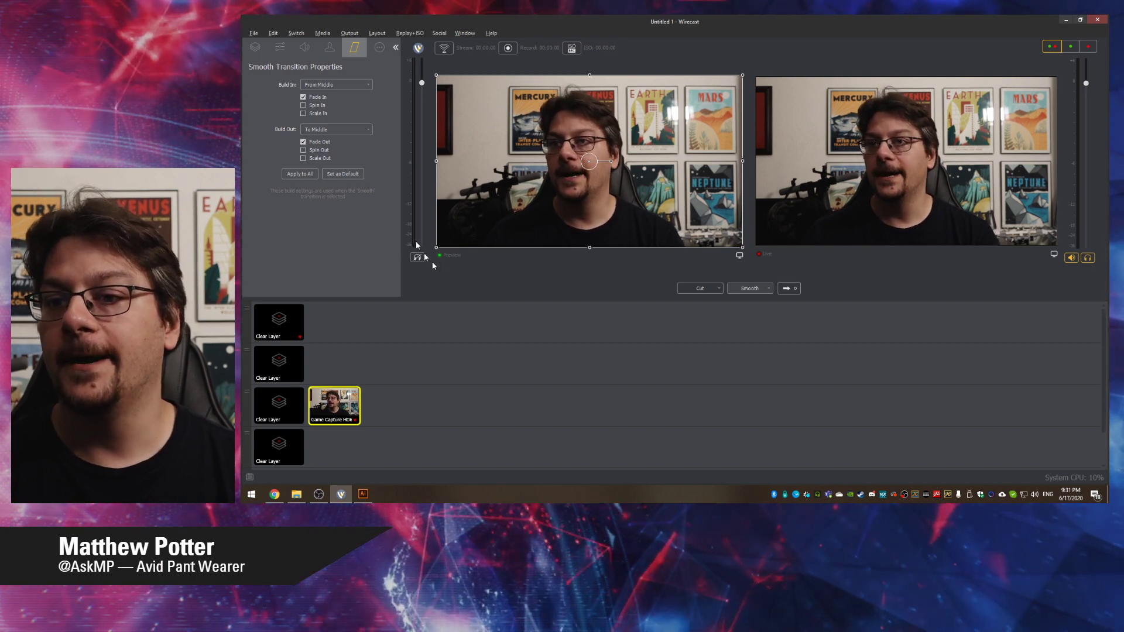
click(582, 315)
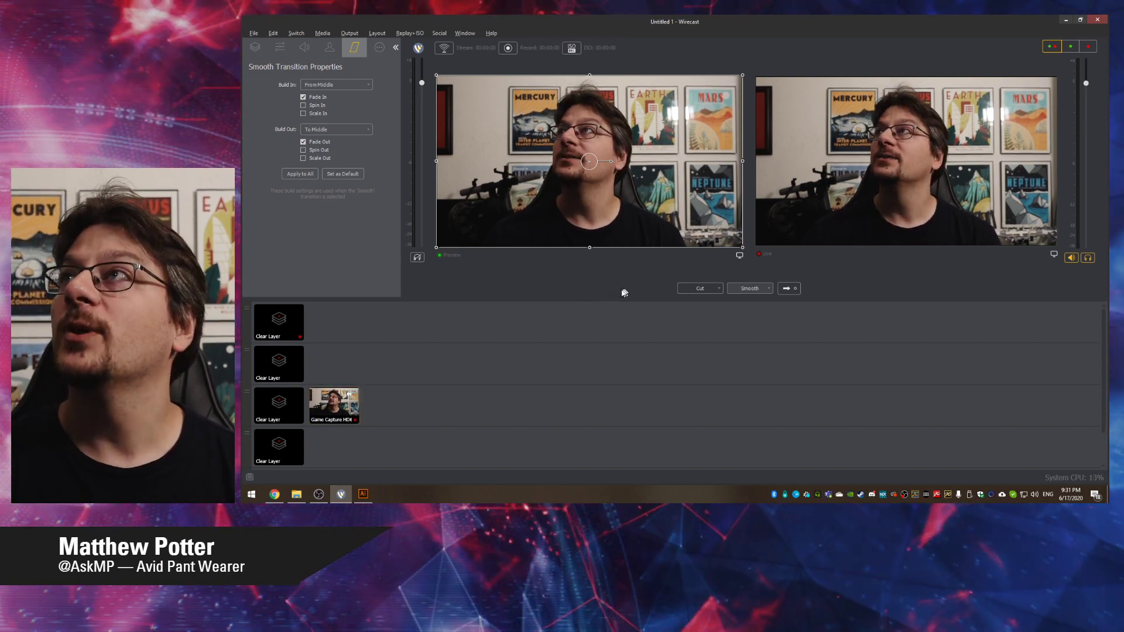
Review the 13.2 BETA release notes in Chrome and switch back to Wirecast
key(alt+Tab)
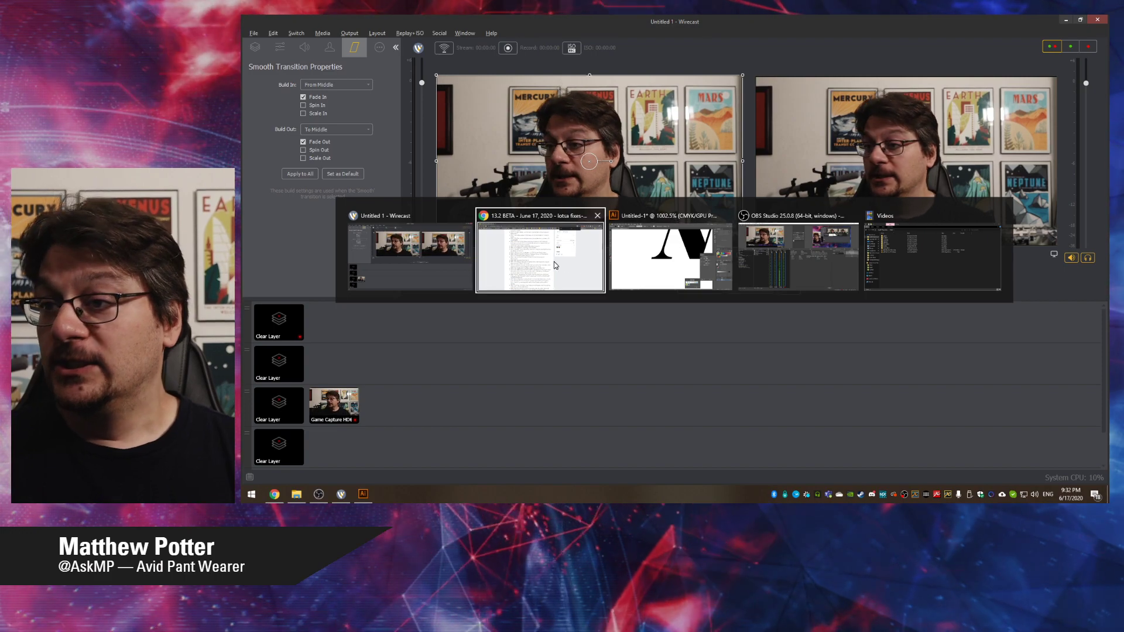
scroll(554, 270, down, 1)
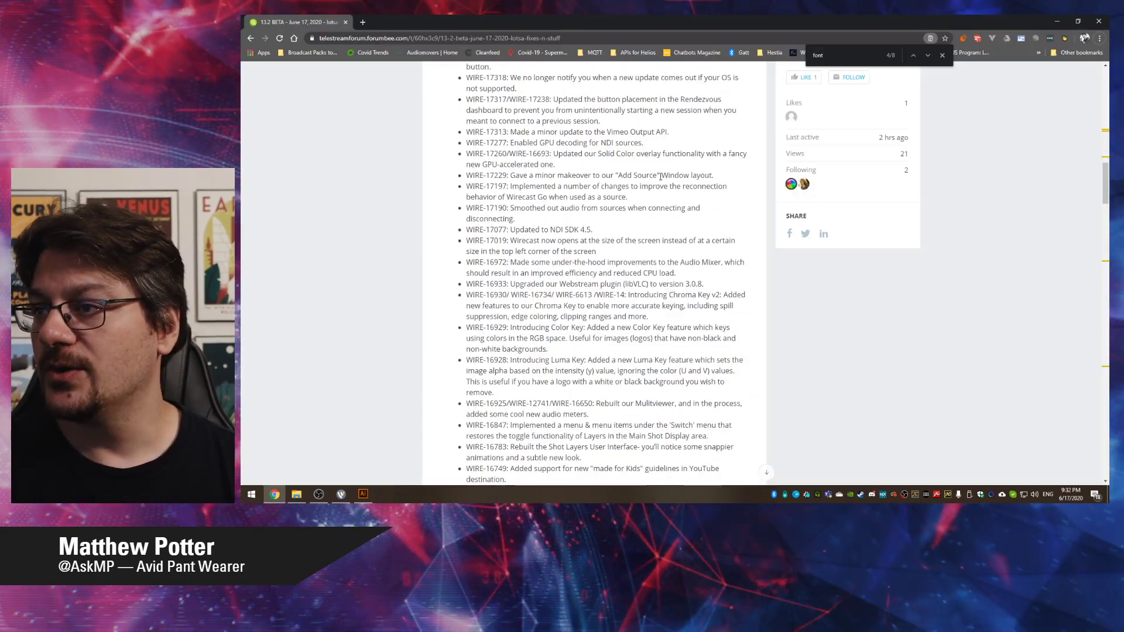
scroll(661, 175, down, 3)
key(alt+Tab)
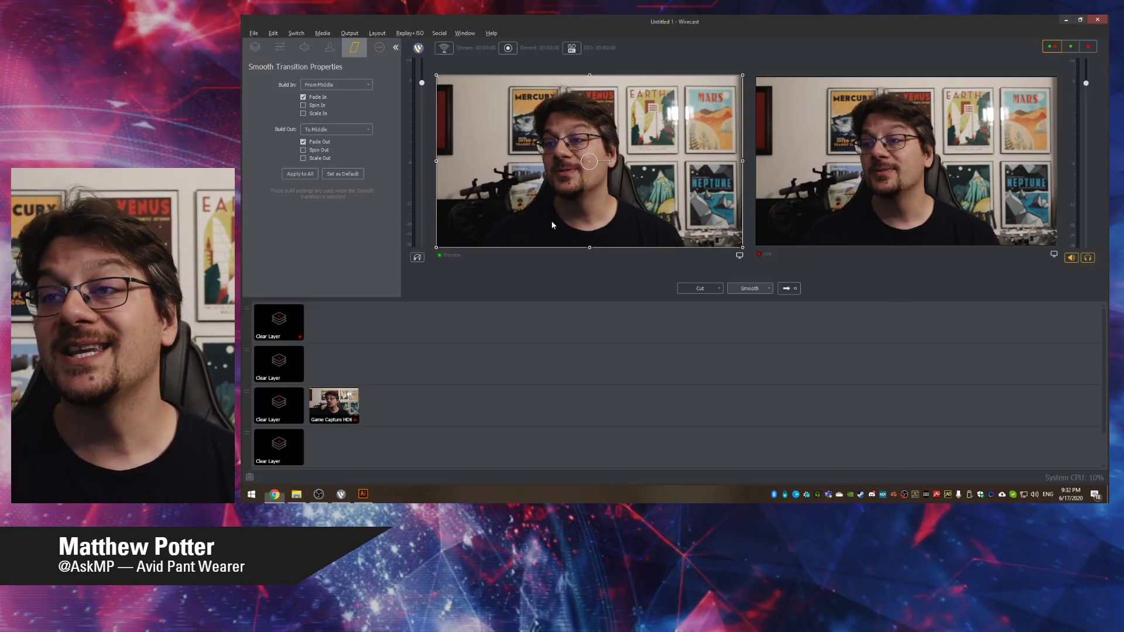
Select the Game Capture shot and enable Chroma Key on it
click(349, 404)
click(329, 48)
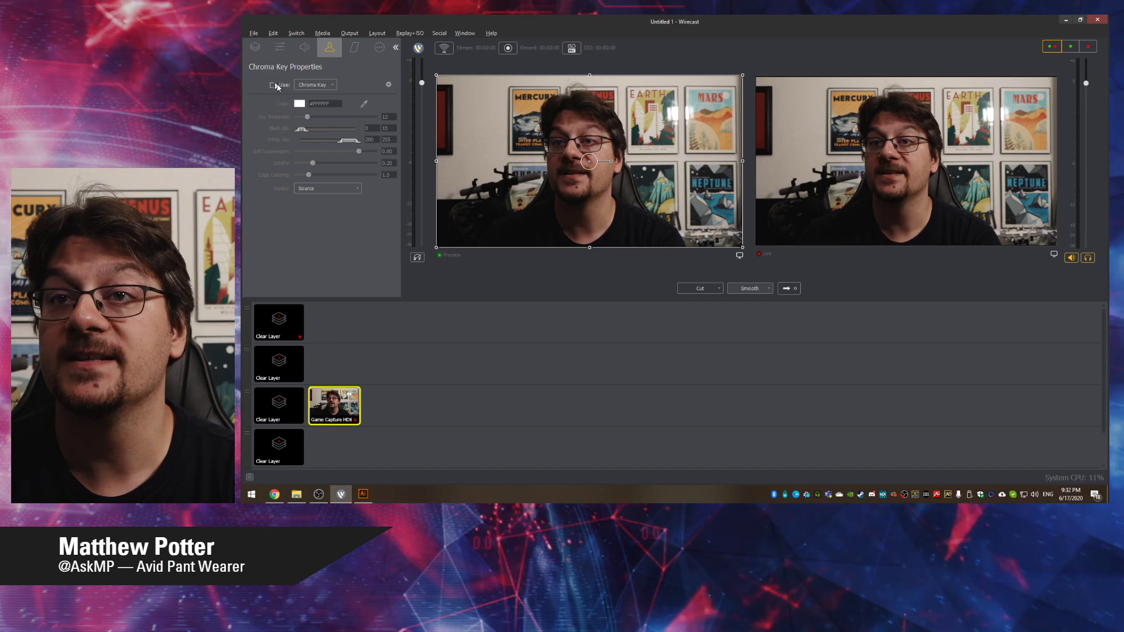
click(334, 85)
click(347, 79)
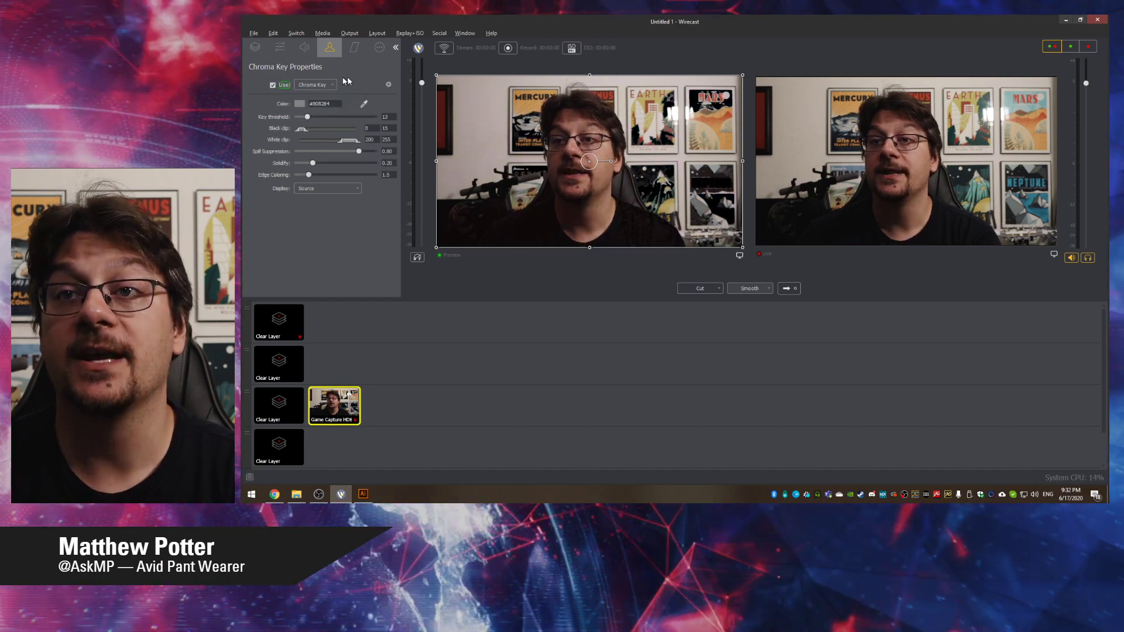
Check the available key types, keep Chroma Key, and raise the upper Black clip value to 27
click(333, 85)
click(346, 81)
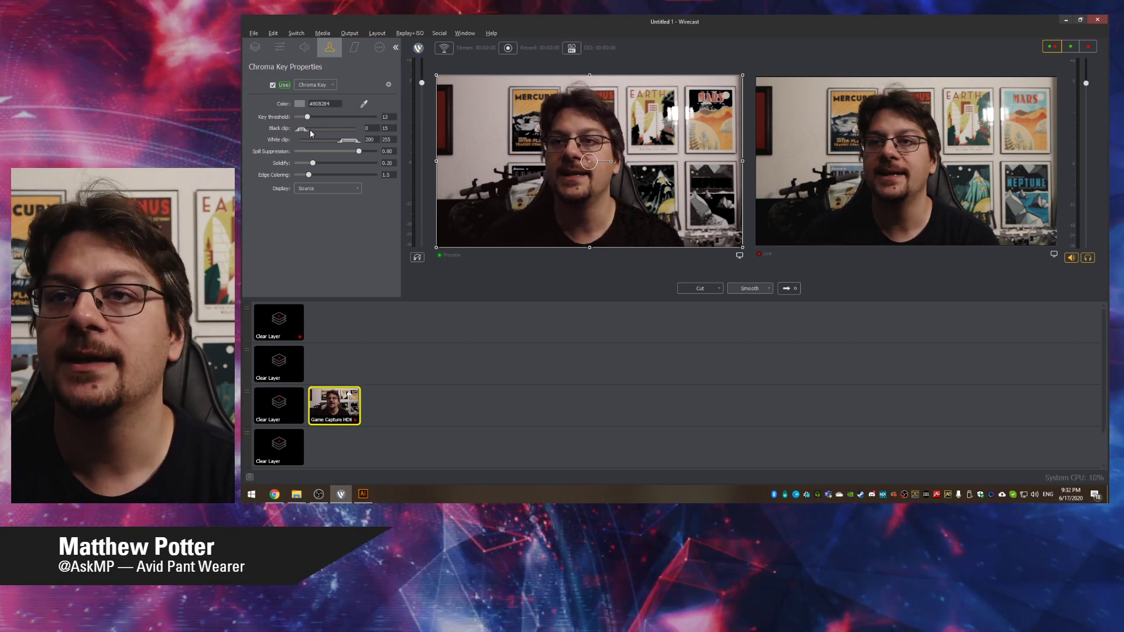
mouse_move(304, 128)
mouse_down()
mouse_move(350, 131)
mouse_move(308, 127)
mouse_up()
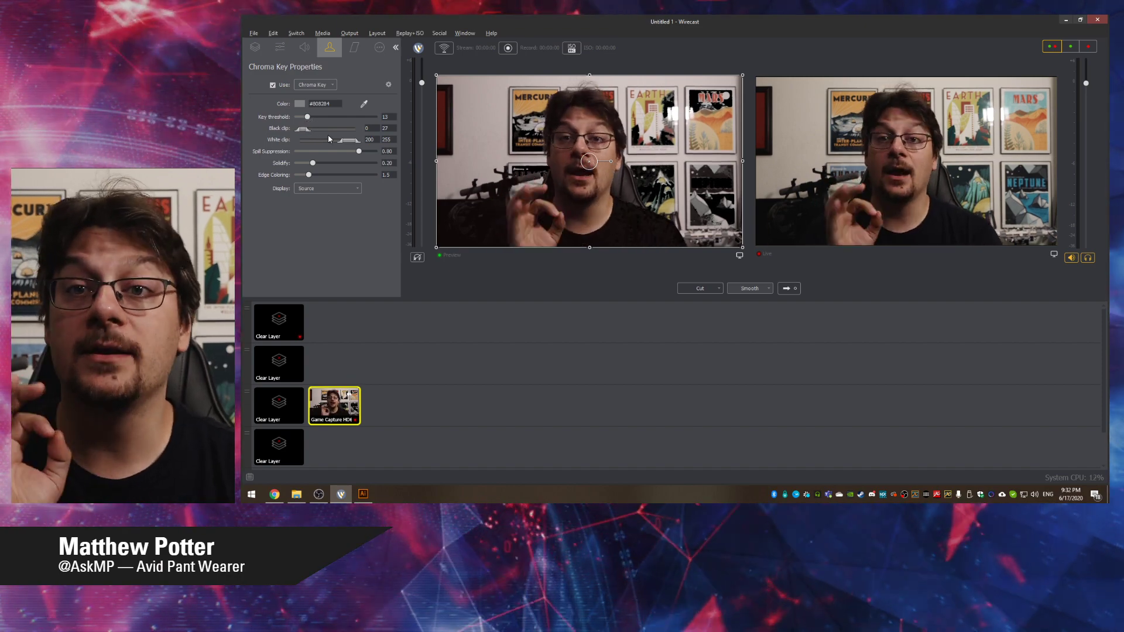
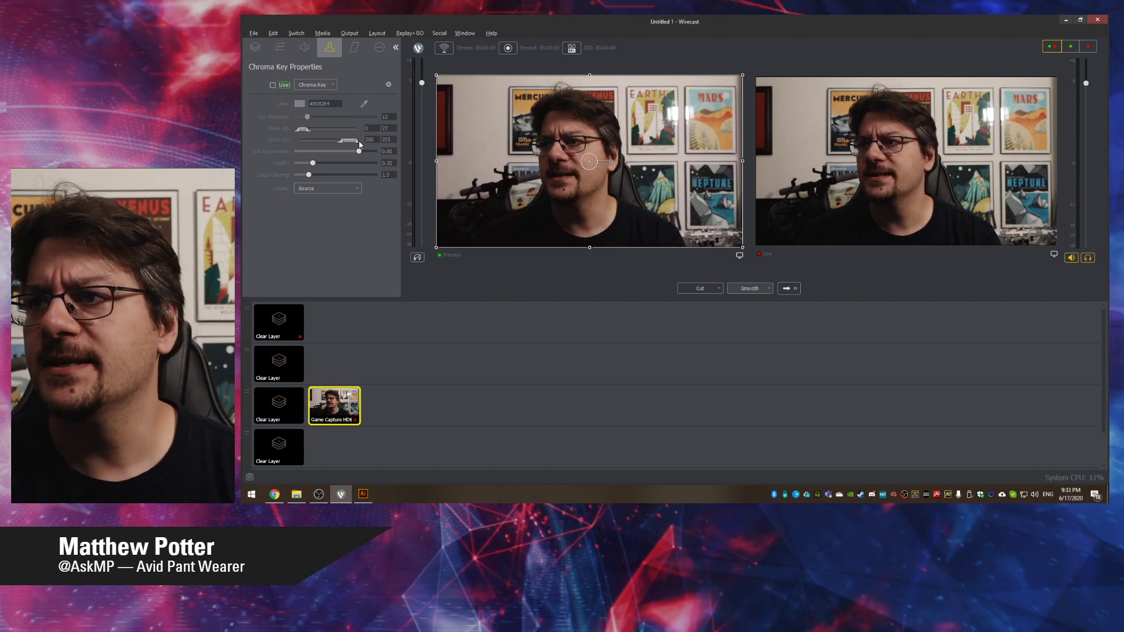
Review the 13.2 BETA release notes on the layer toggles in the Switch menu in Chrome and return to Wirecast
key(alt+Tab)
scroll(542, 234, down, 1)
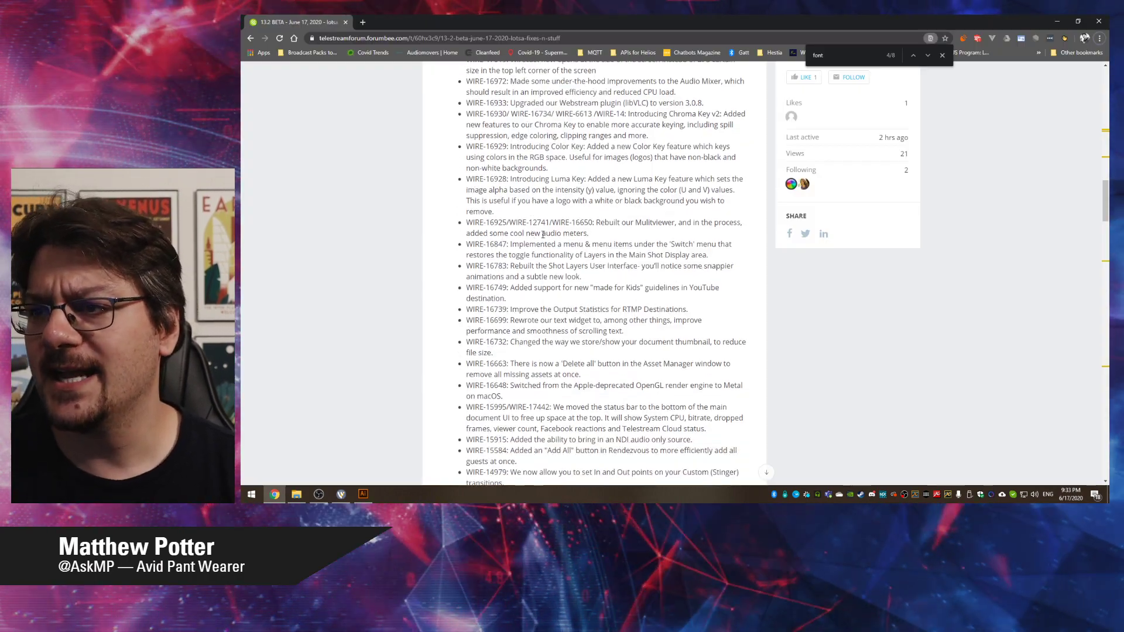
triple_click(629, 246)
click(612, 278)
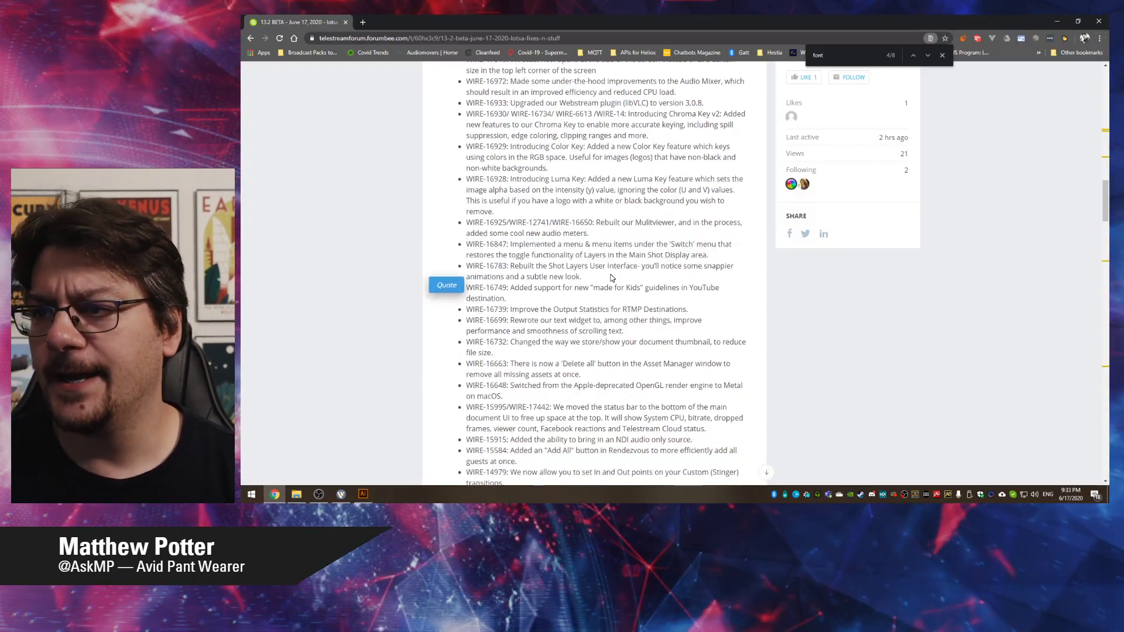
triple_click(525, 244)
double_click(594, 245)
click(646, 256)
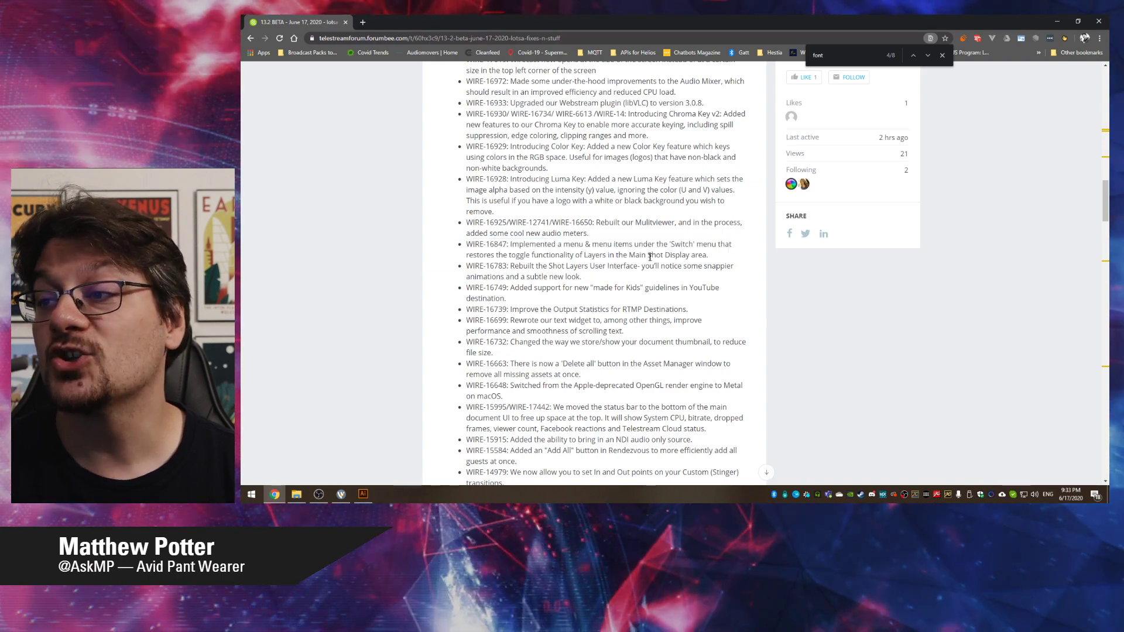
key(alt+Tab)
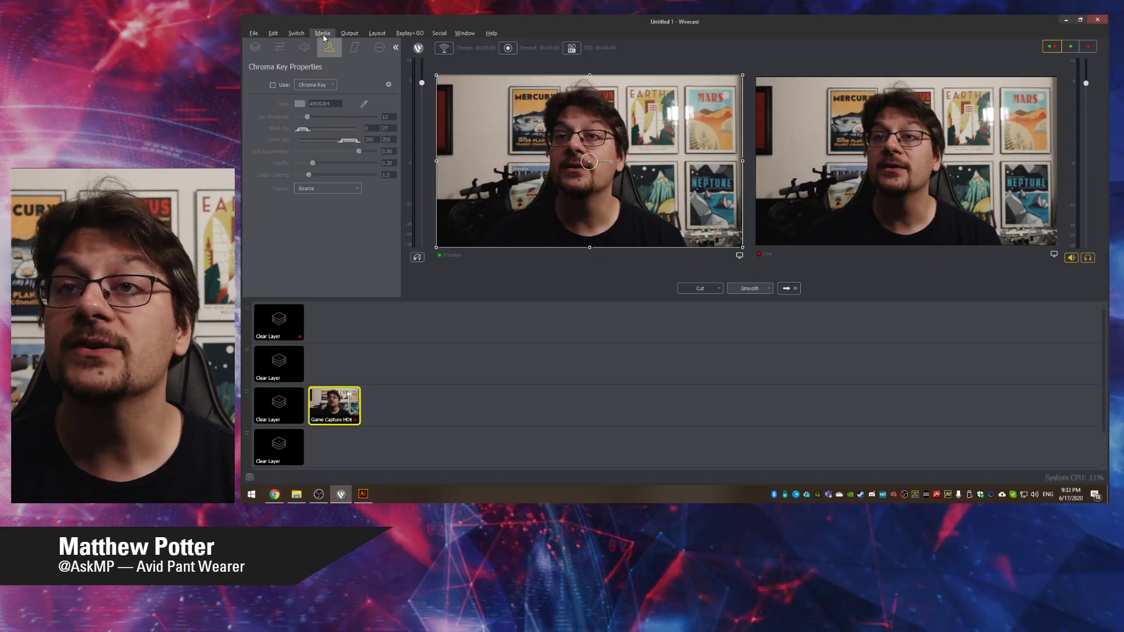
Set the transition speed to Fastest and turn on Live/Preview Swap
click(303, 38)
mouse_move(375, 77)
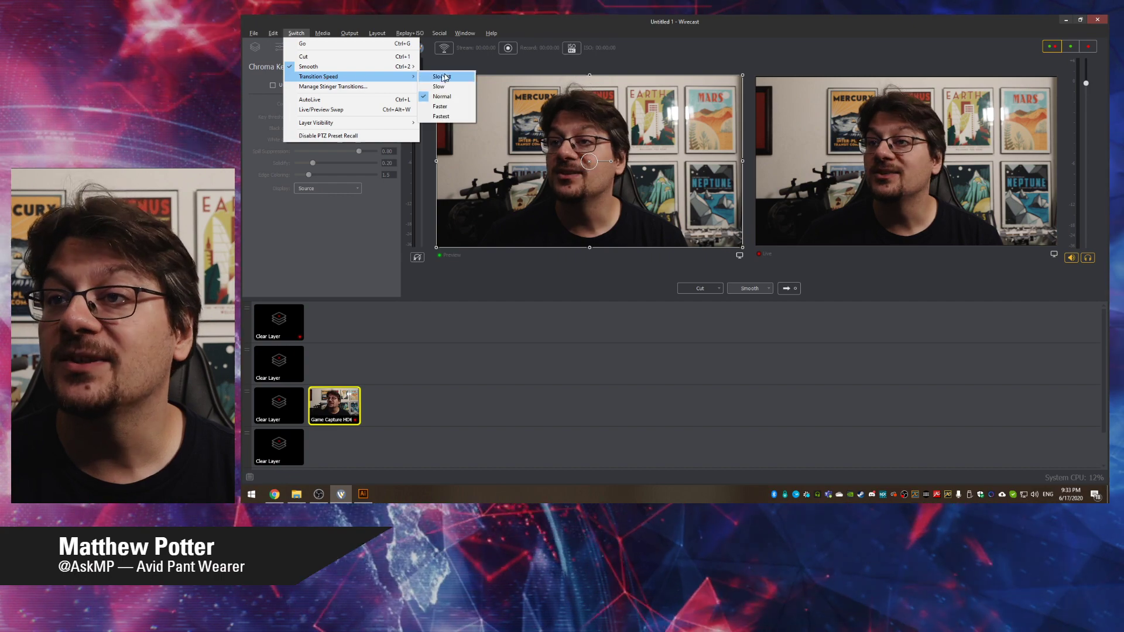
click(454, 115)
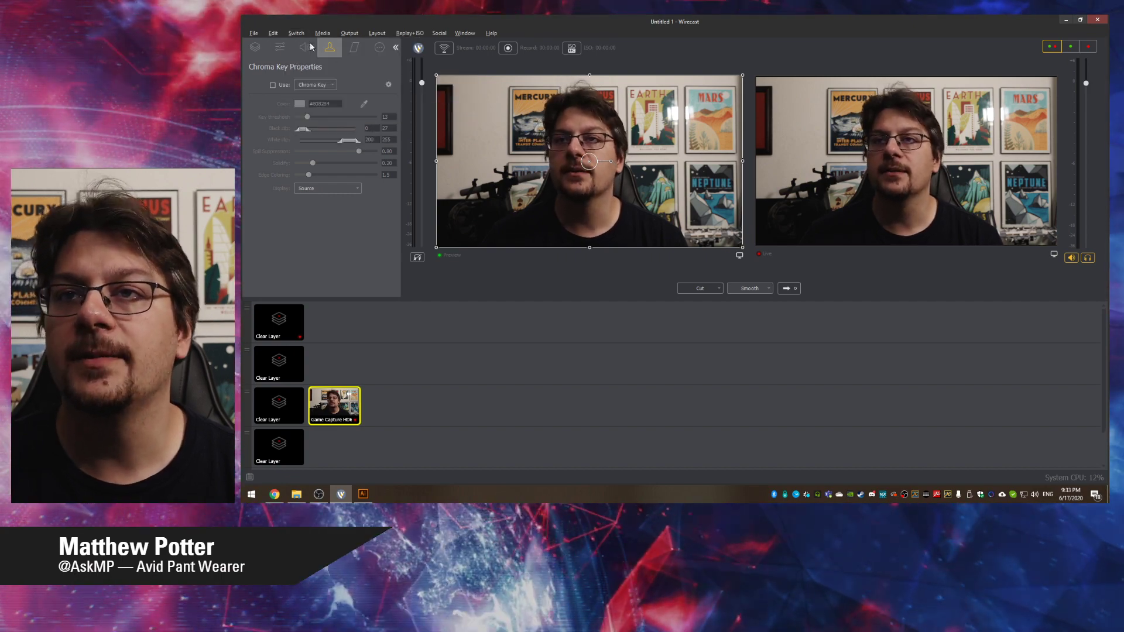
click(296, 33)
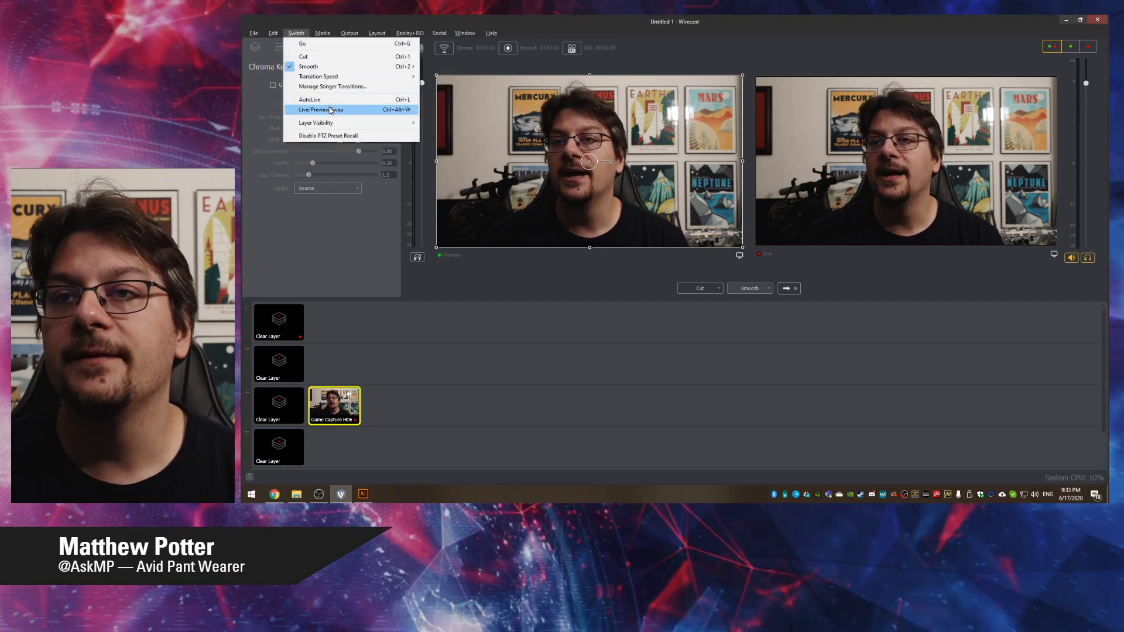
click(329, 110)
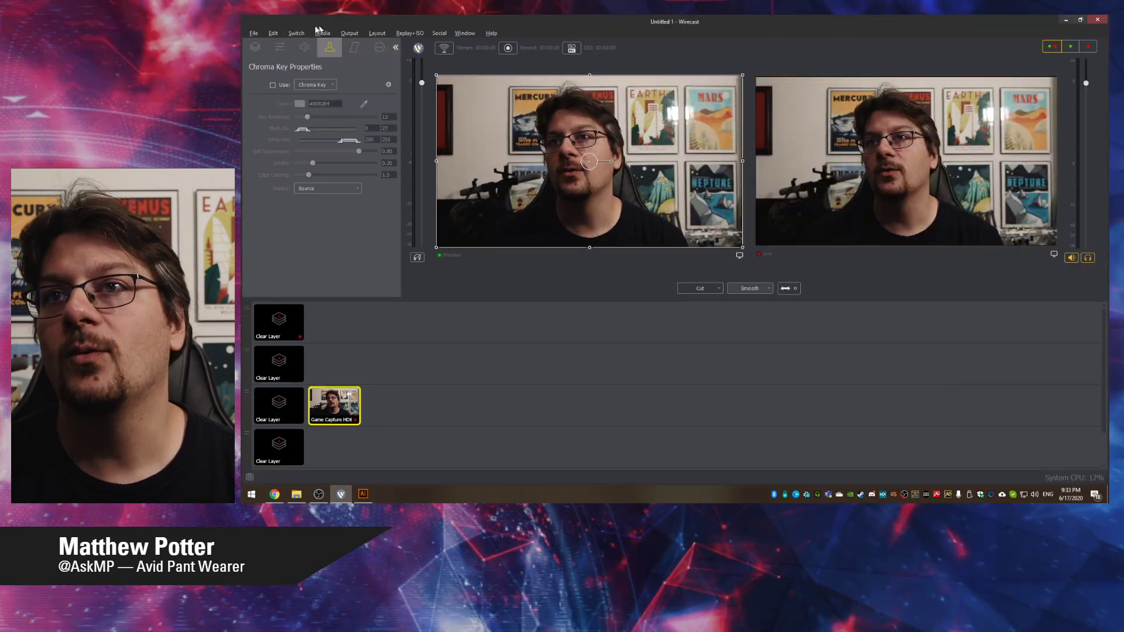
Look through the available switching options, including transition speed and layer visibility
click(296, 33)
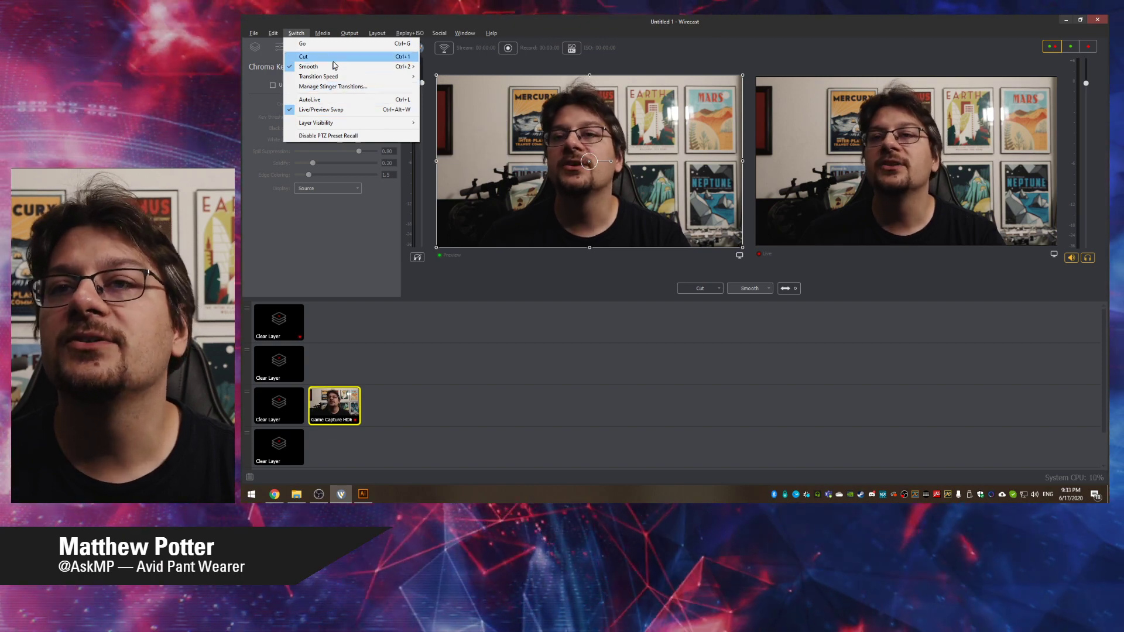
mouse_move(357, 79)
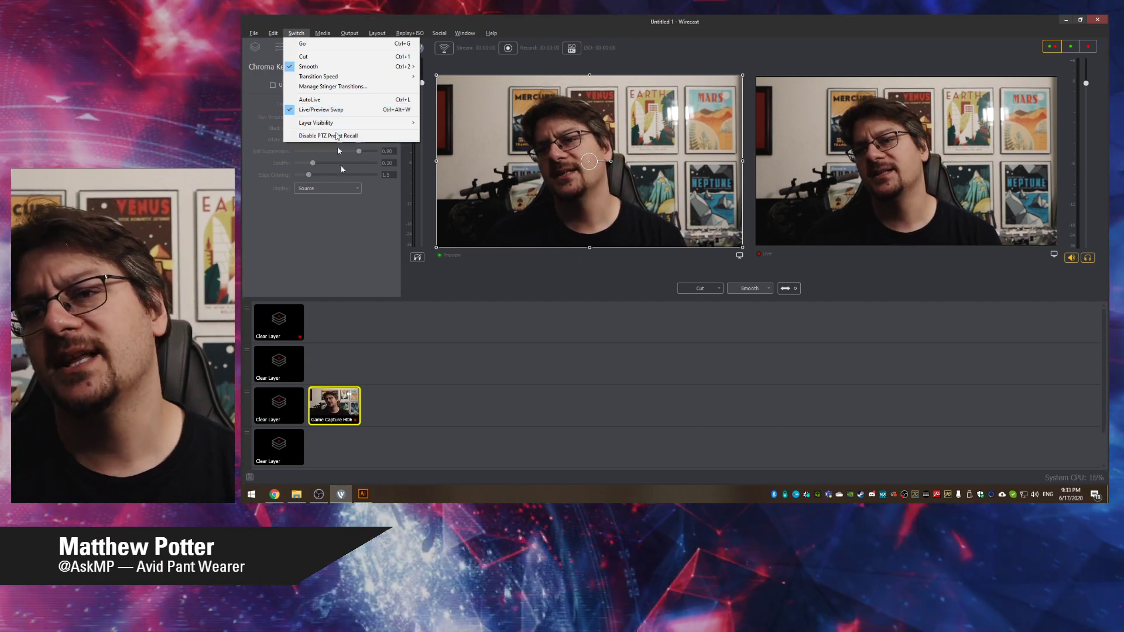
click(352, 319)
right_click(353, 318)
Review the remaining 13.2 BETA features and fixes in the Chrome release notes and return to Wirecast
key(alt+Tab)
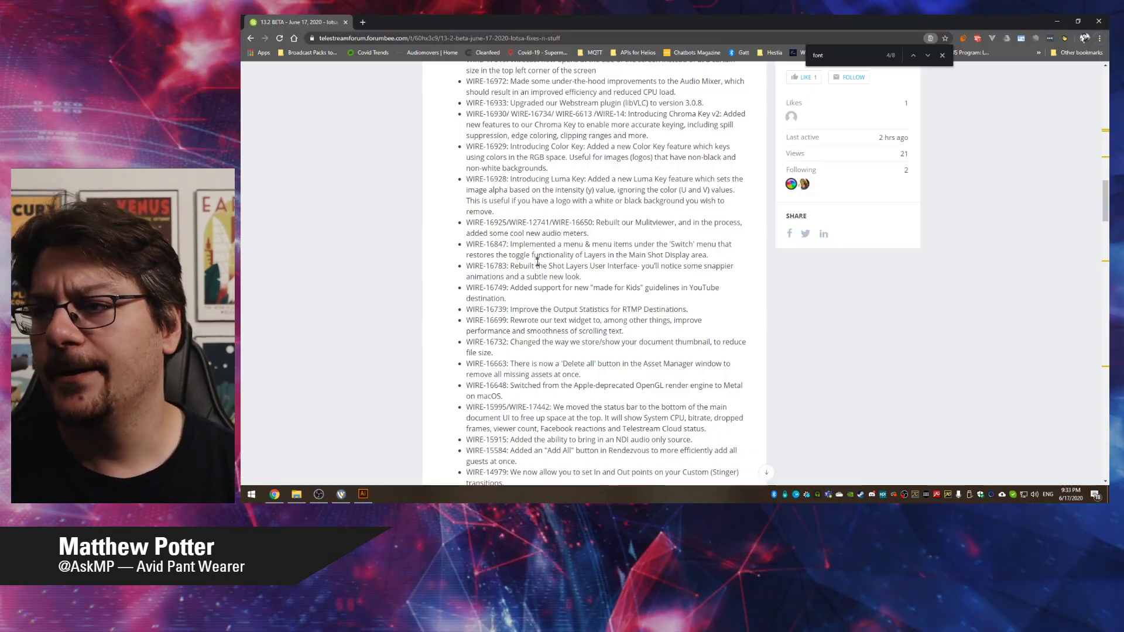
scroll(539, 329, down, 5)
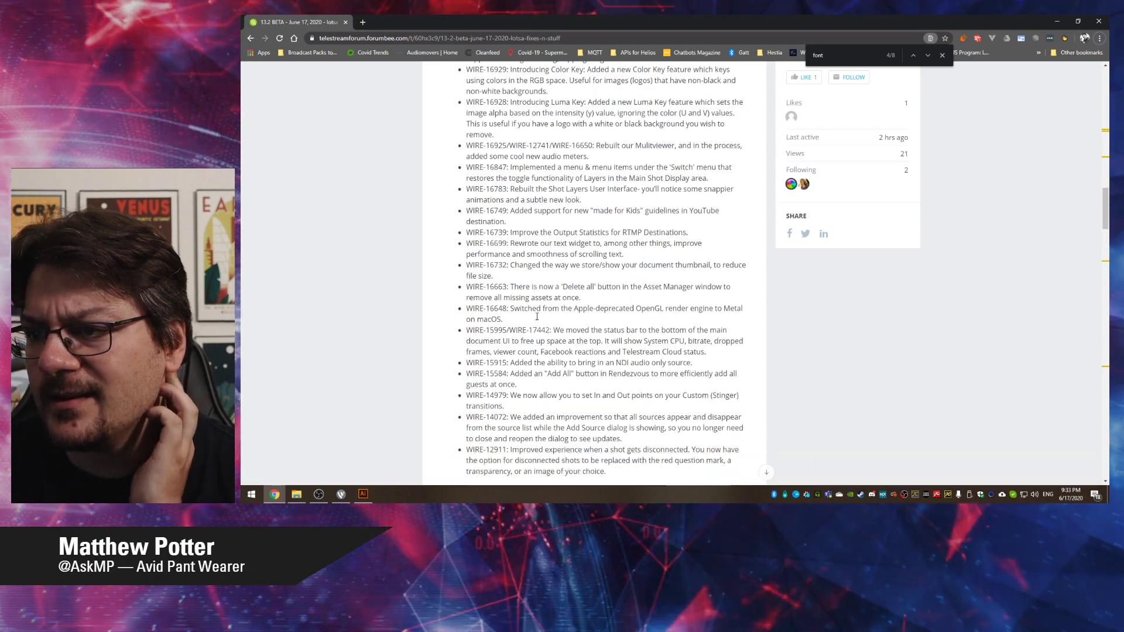
scroll(536, 317, down, 4)
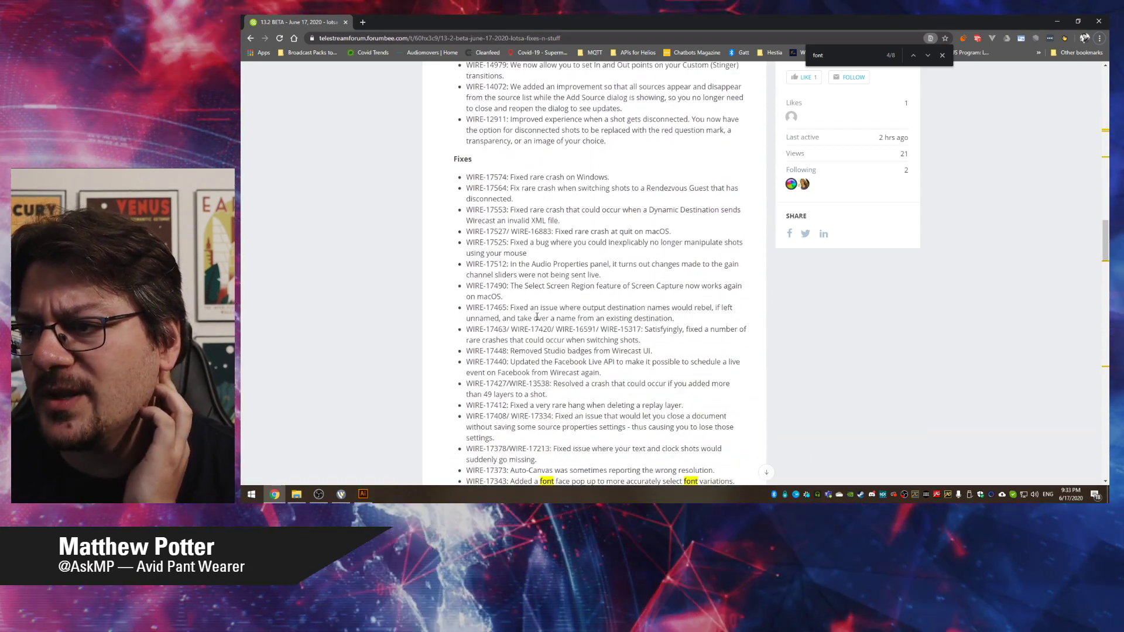
scroll(537, 316, down, 5)
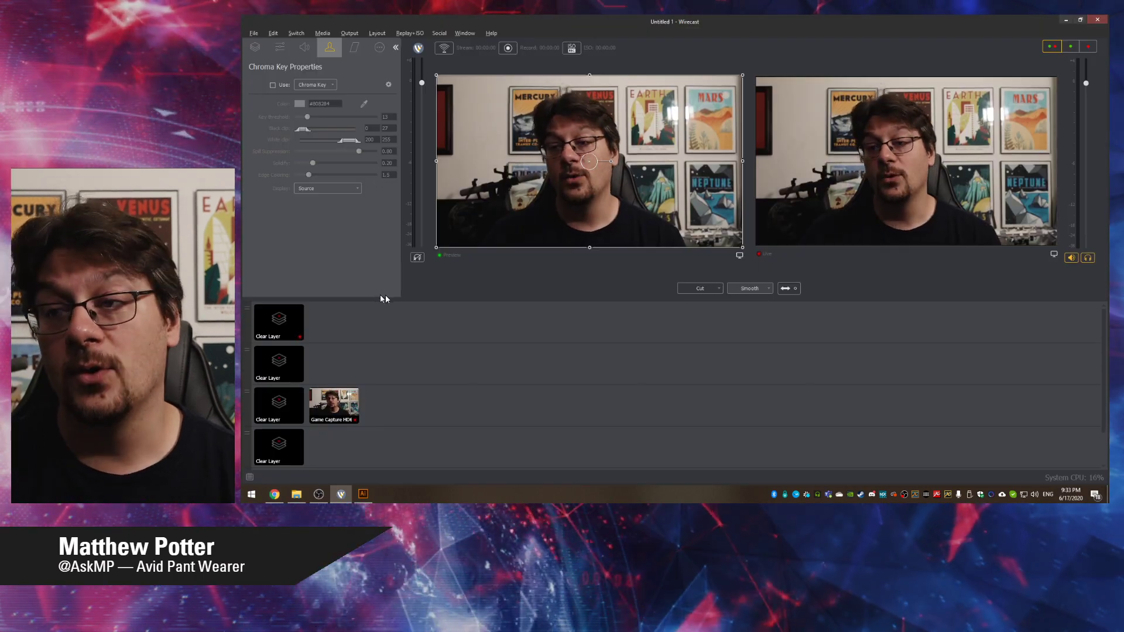
Show the Game Capture shot's layer properties and delete that shot from the third layer
click(280, 46)
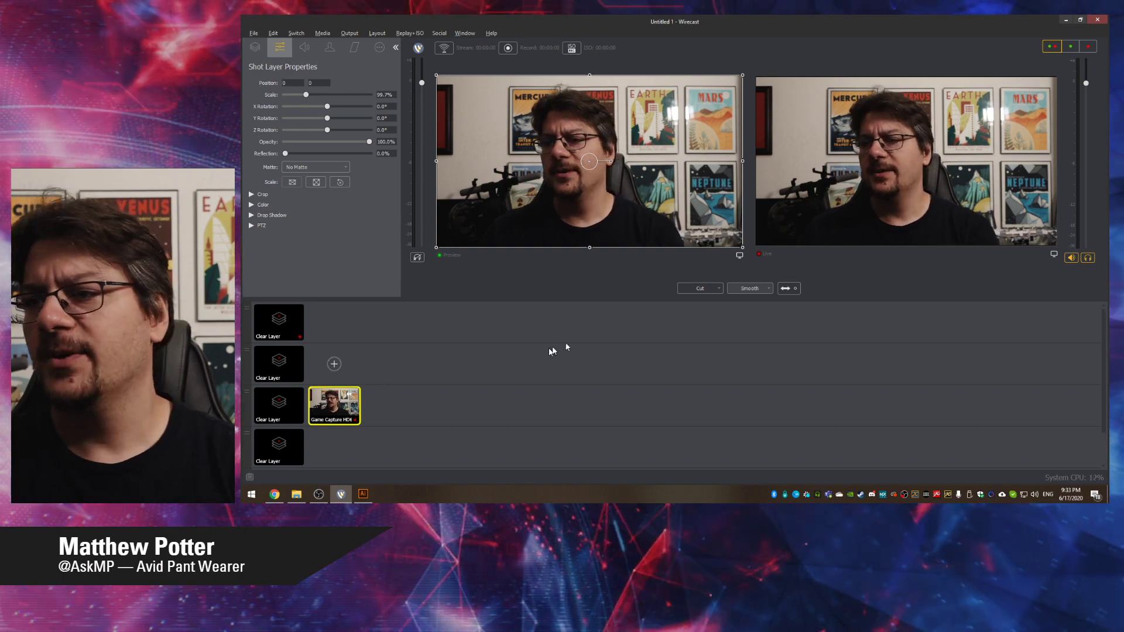
key(Delete)
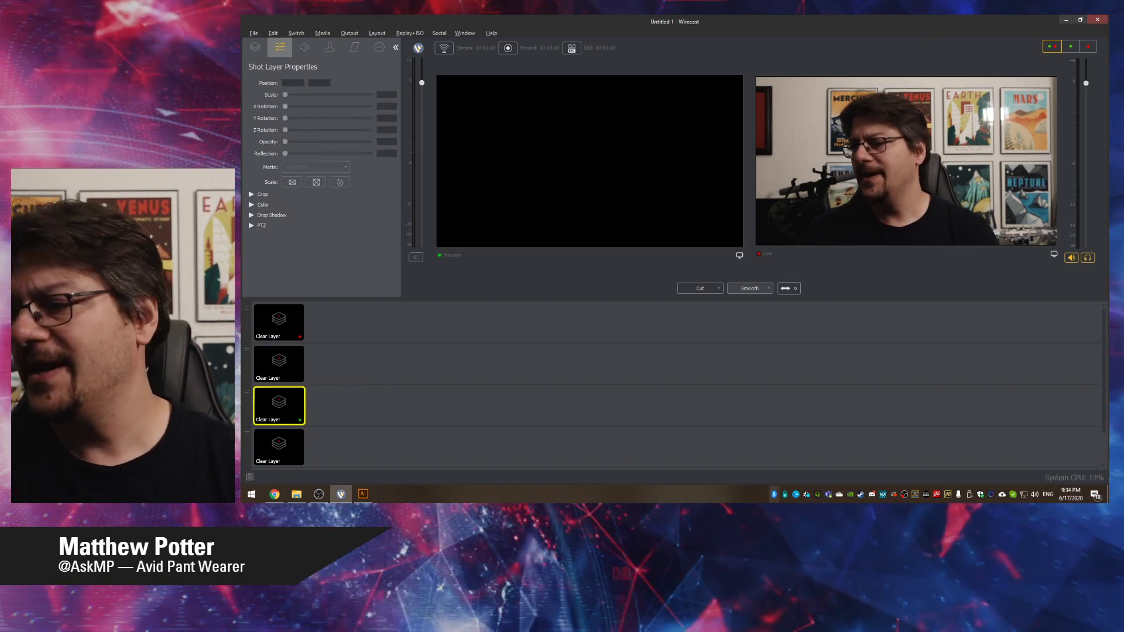
Check the webcam video source and resolution choices of the running NDI capture utility
right_click(882, 496)
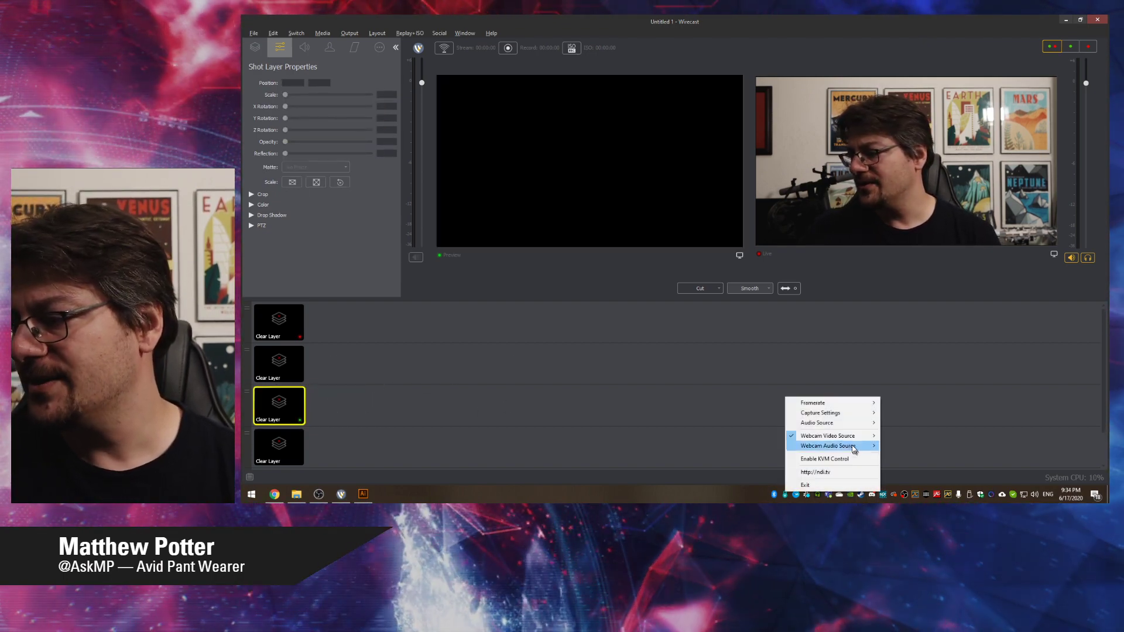
mouse_move(828, 436)
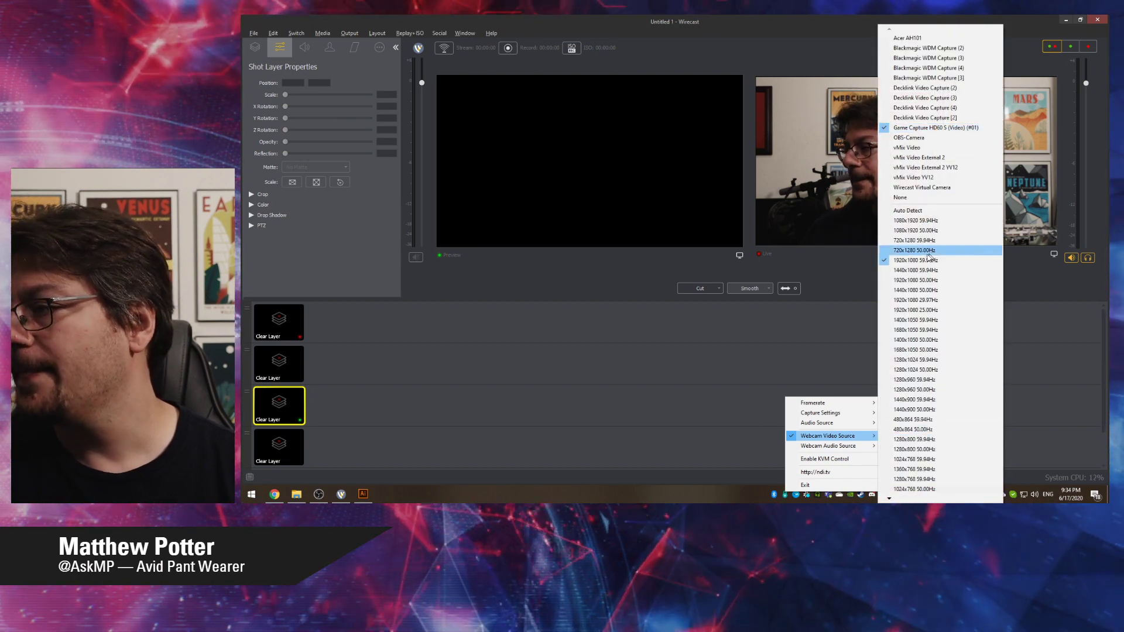
click(806, 417)
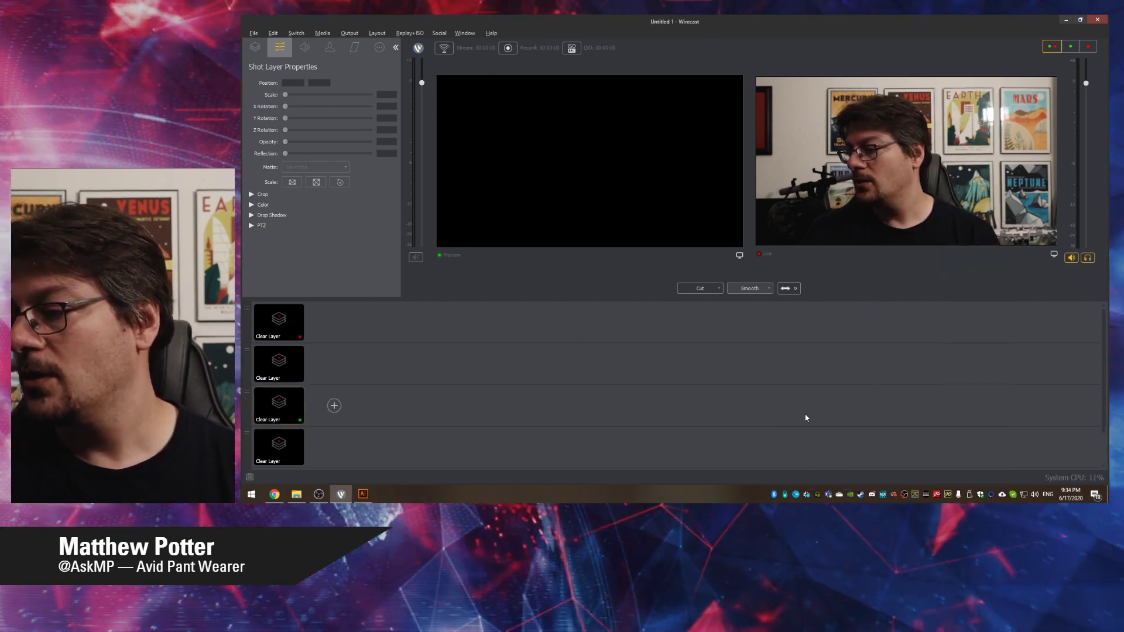
Launch the NDI virtual input utility and select NVIDIA GeForce RTX 2070 SUPER 2 as its source
key(super)
text(virtu)
key(Return)
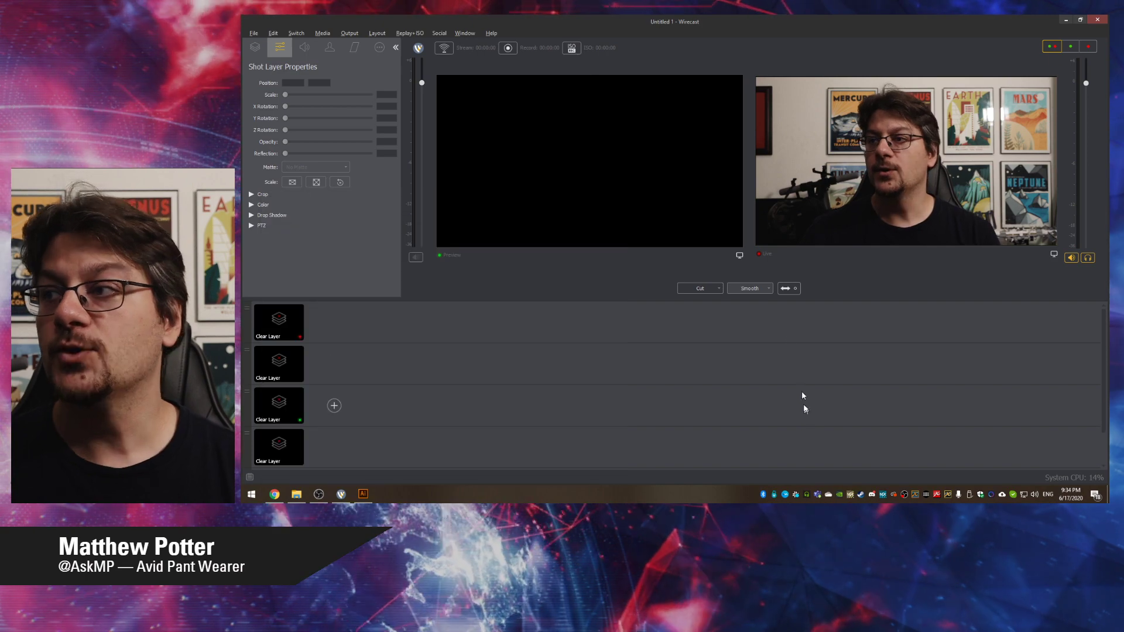
right_click(850, 496)
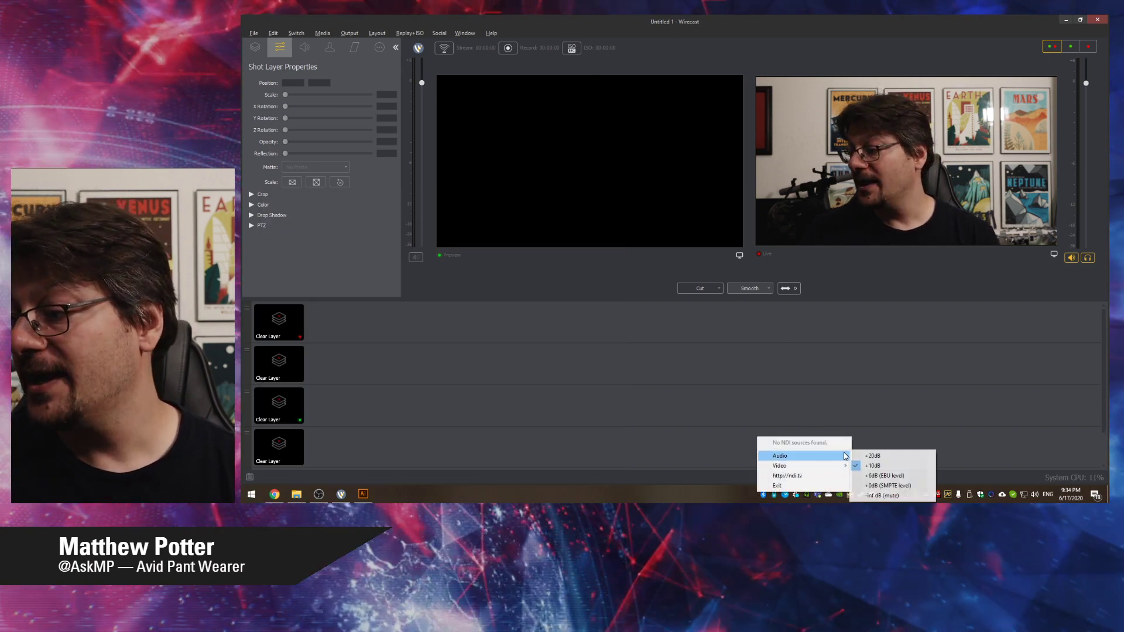
click(820, 411)
right_click(848, 501)
click(877, 435)
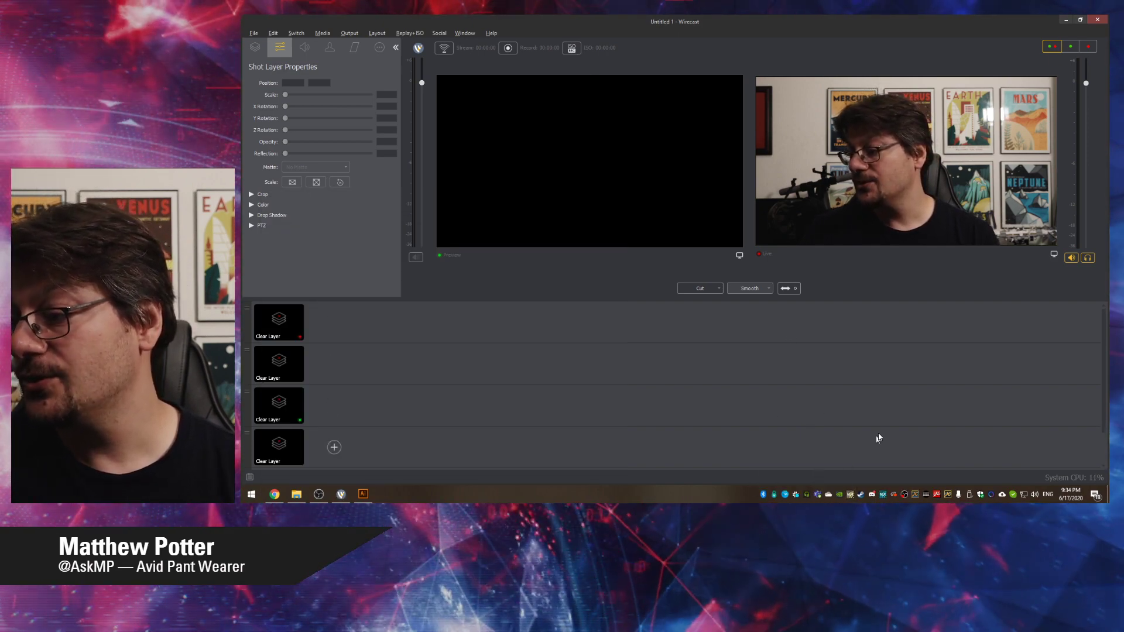
right_click(851, 496)
mouse_move(835, 439)
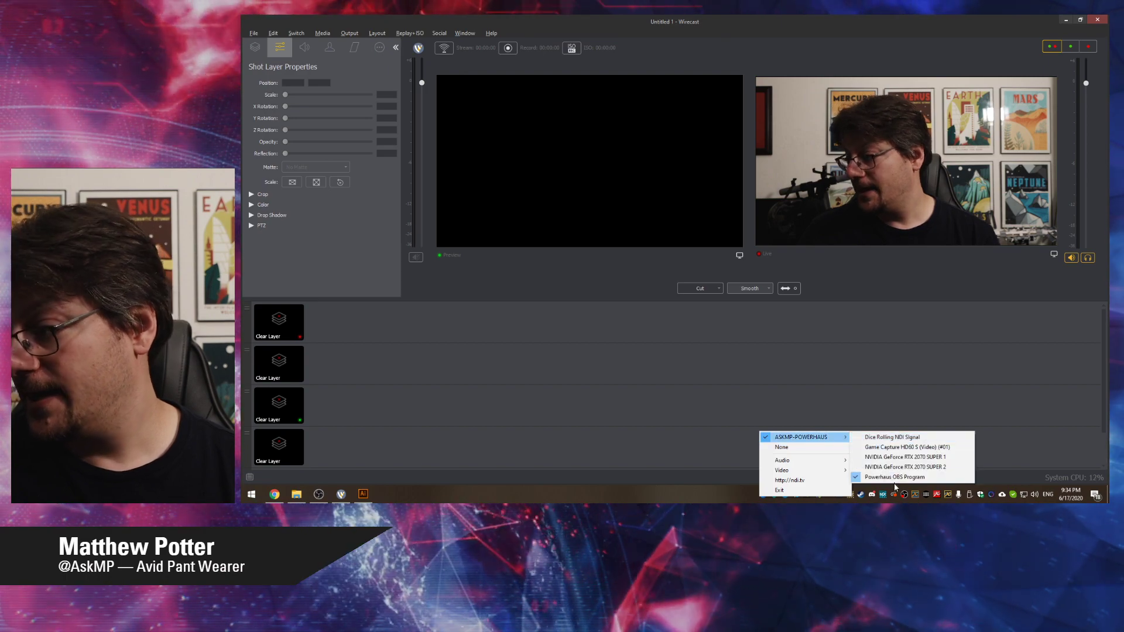
click(901, 467)
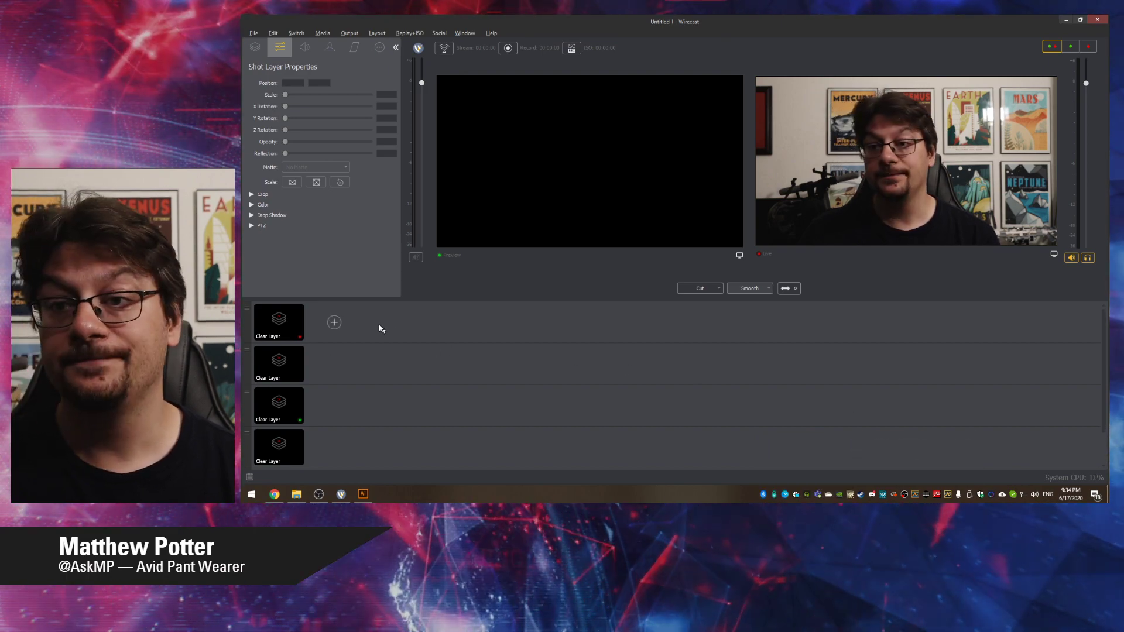
Add the Game Capture HD60 S (Video) (#01) NDI network source as a shot on the first layer
click(334, 322)
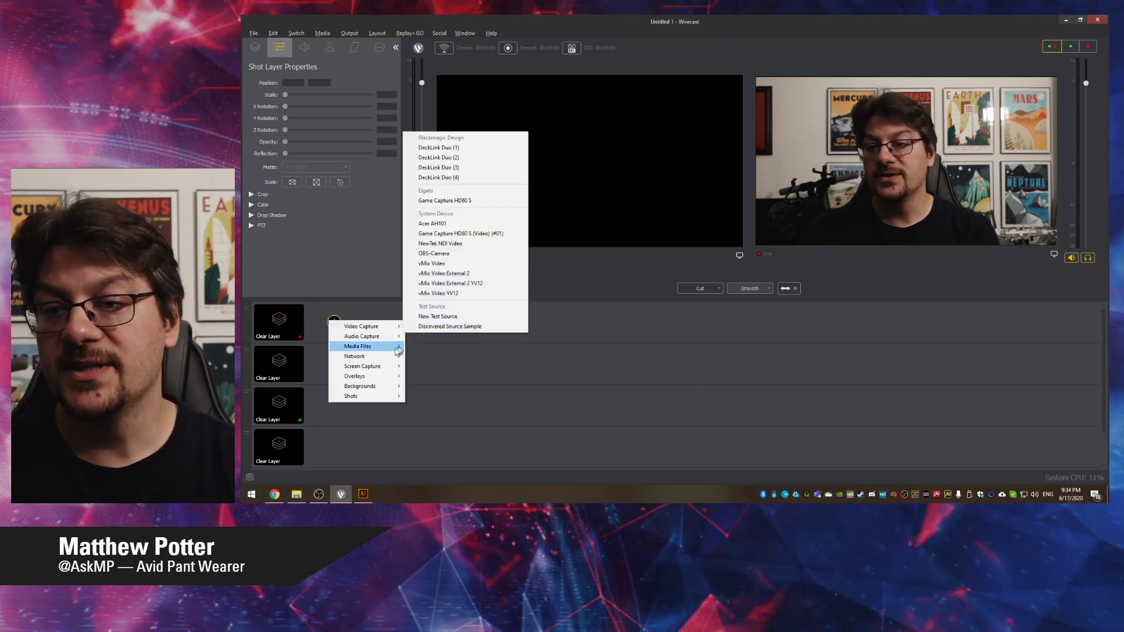
mouse_move(369, 356)
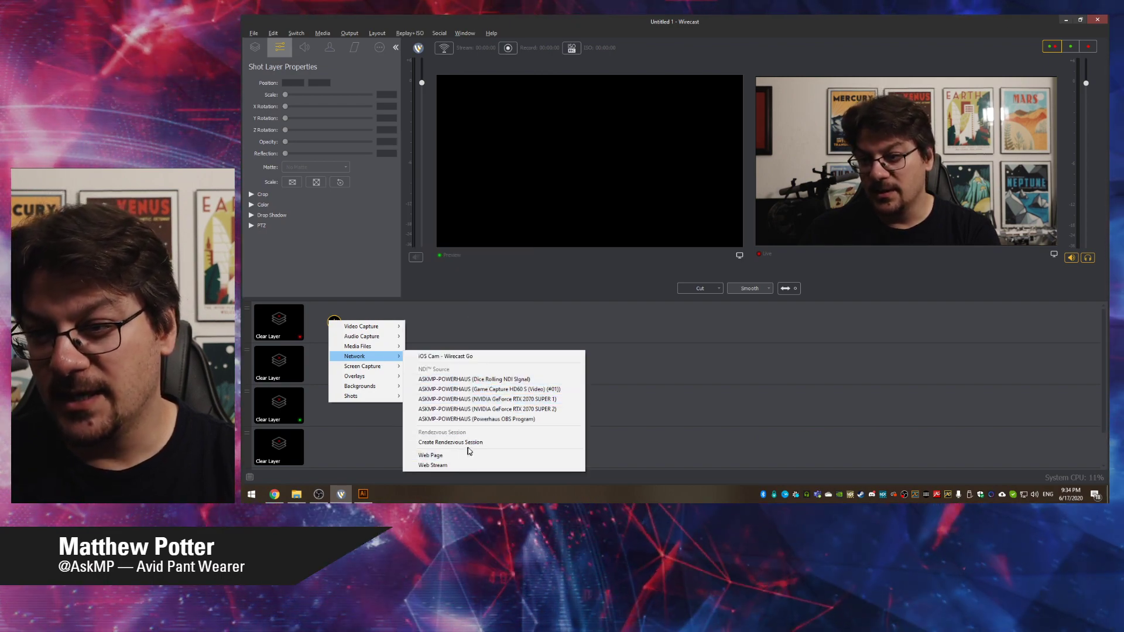
click(471, 339)
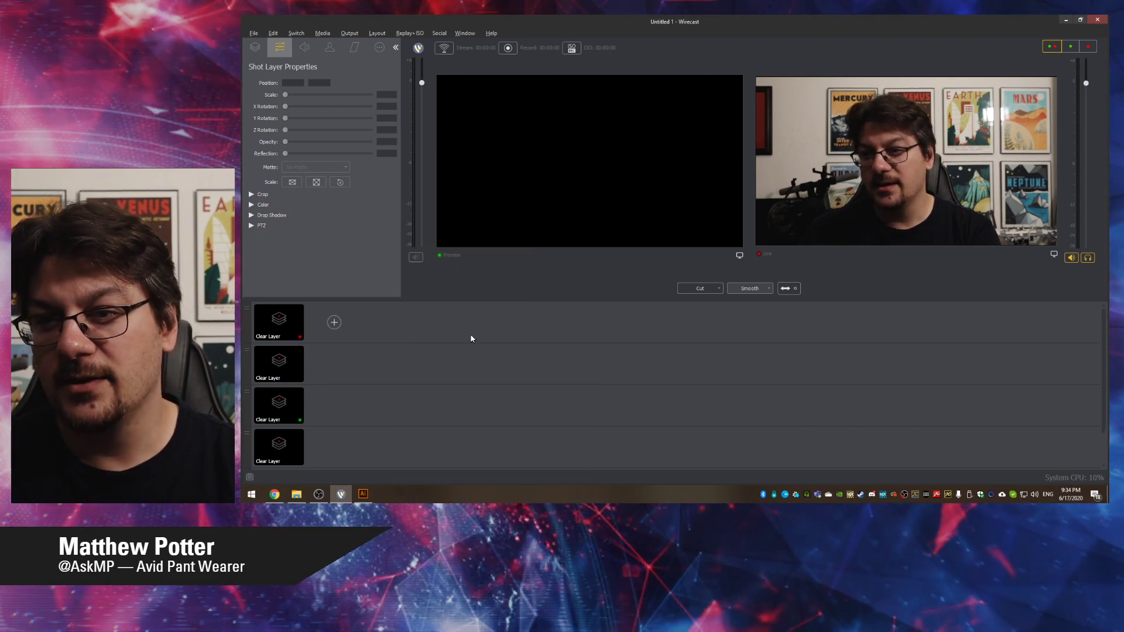
click(332, 324)
mouse_move(359, 361)
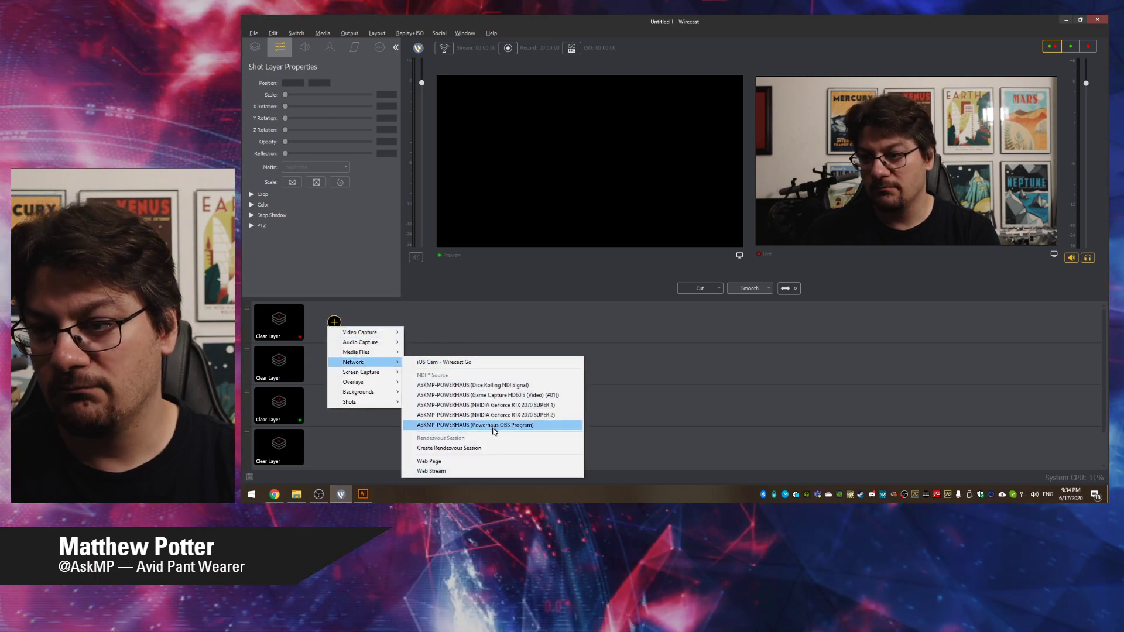
click(537, 396)
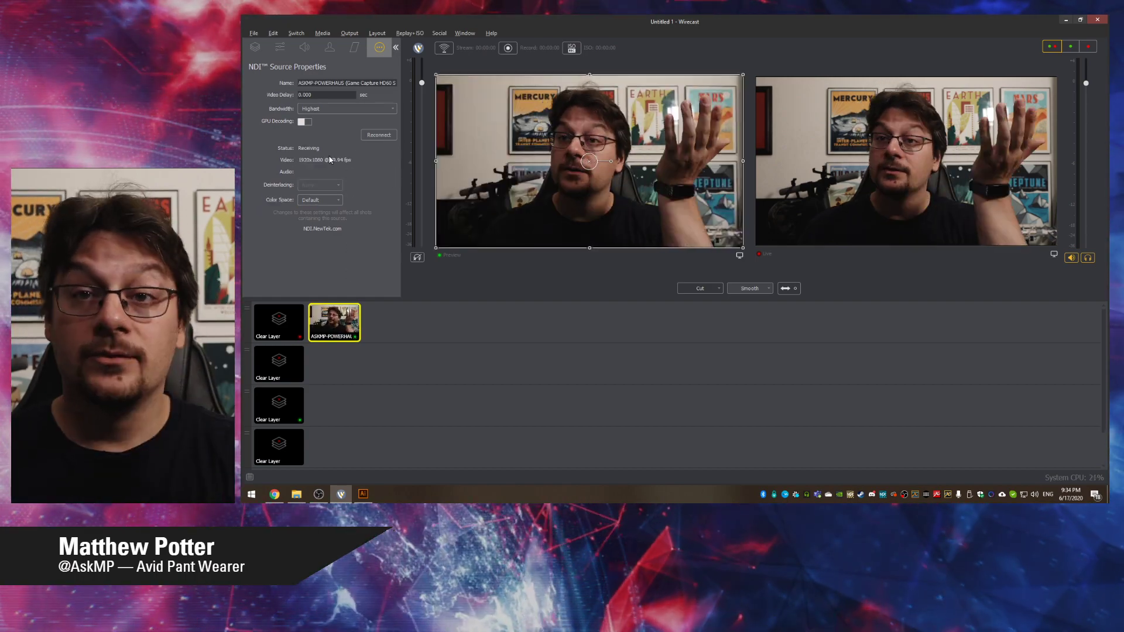
Enable GPU Decoding for the NDI source, keep the bandwidth at Highest and reconnect the source
click(303, 122)
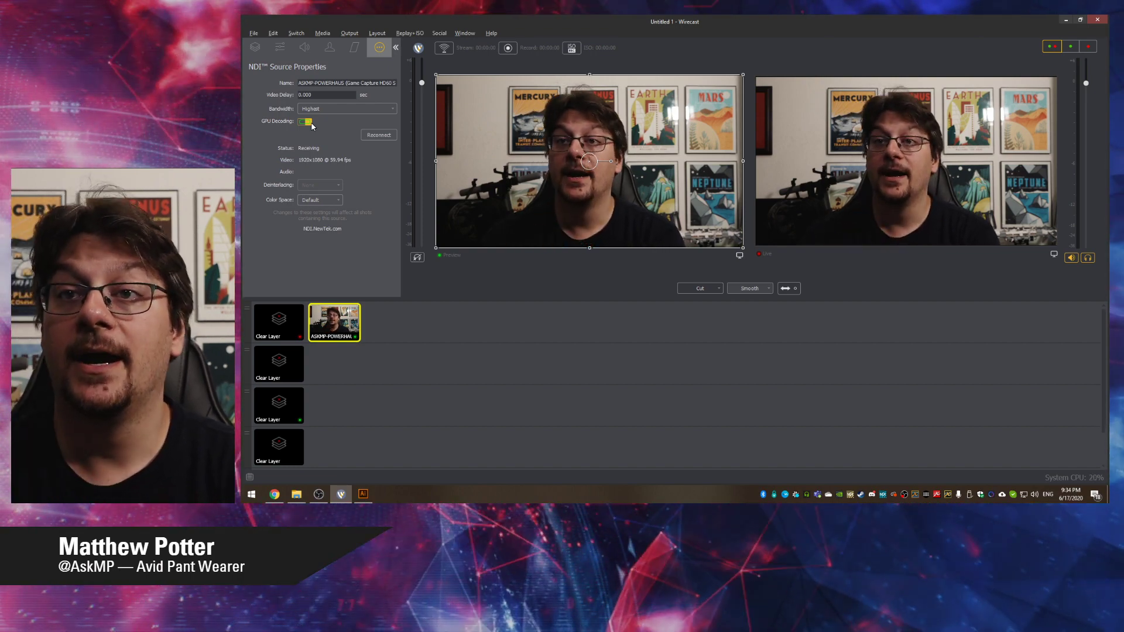
click(329, 110)
click(331, 113)
click(340, 110)
click(371, 133)
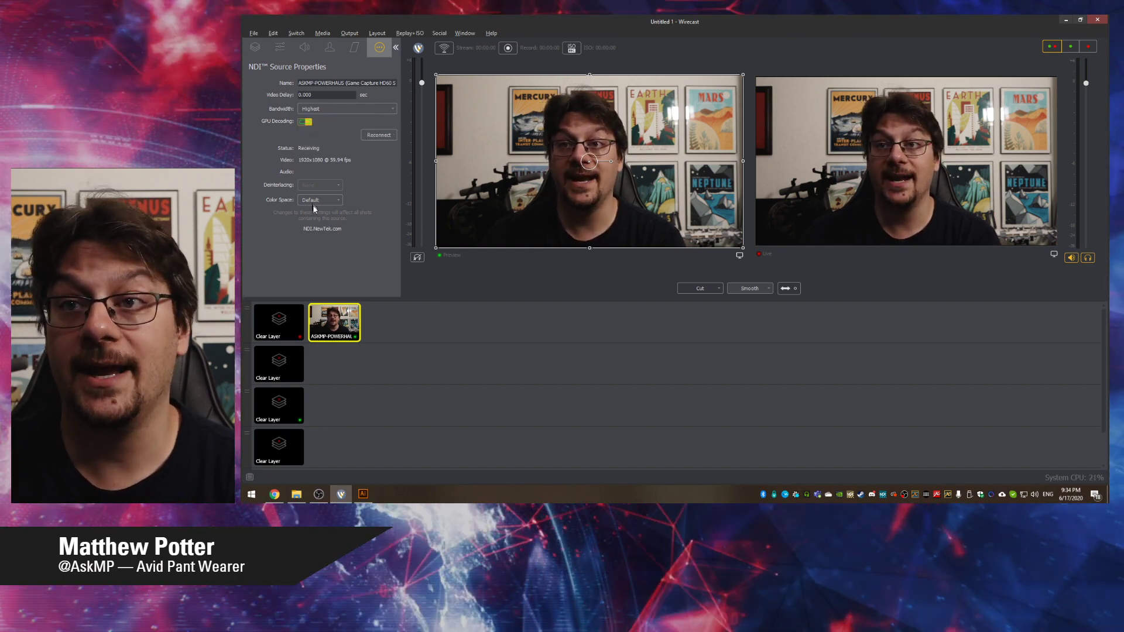
Toggle GPU Decoding off, on and off again for the NDI source to compare the CPU load
click(304, 123)
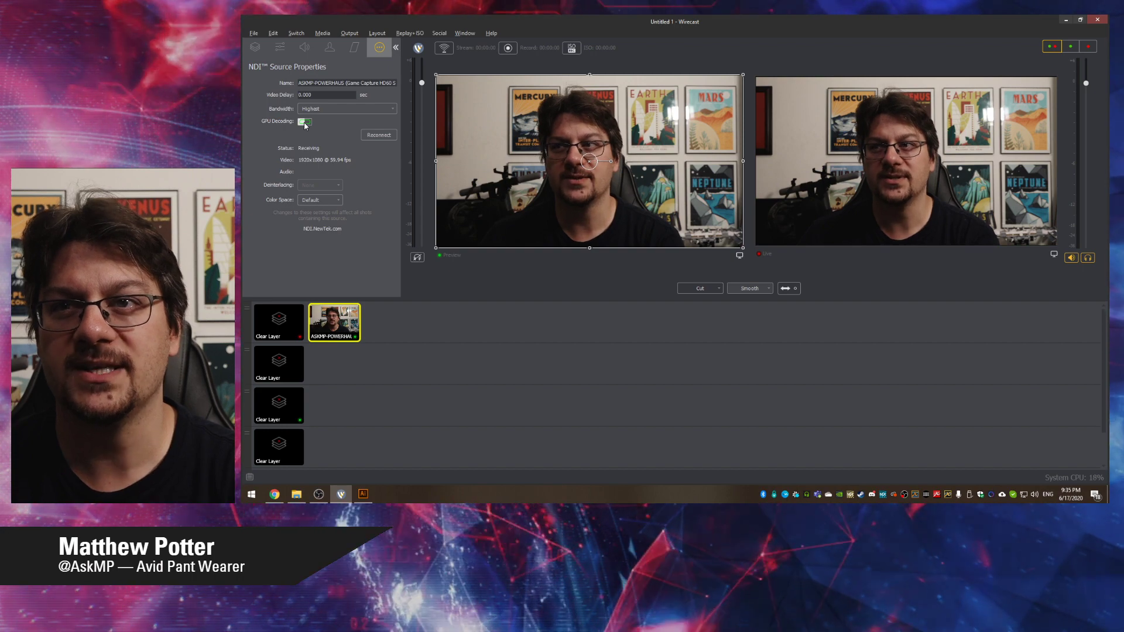
click(305, 122)
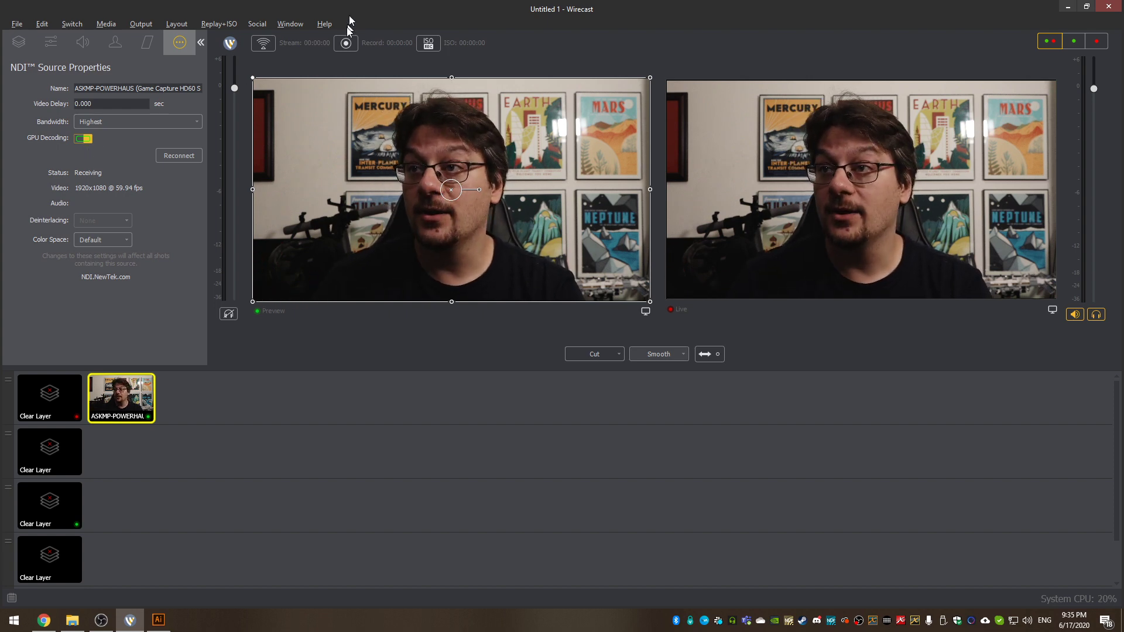
click(78, 139)
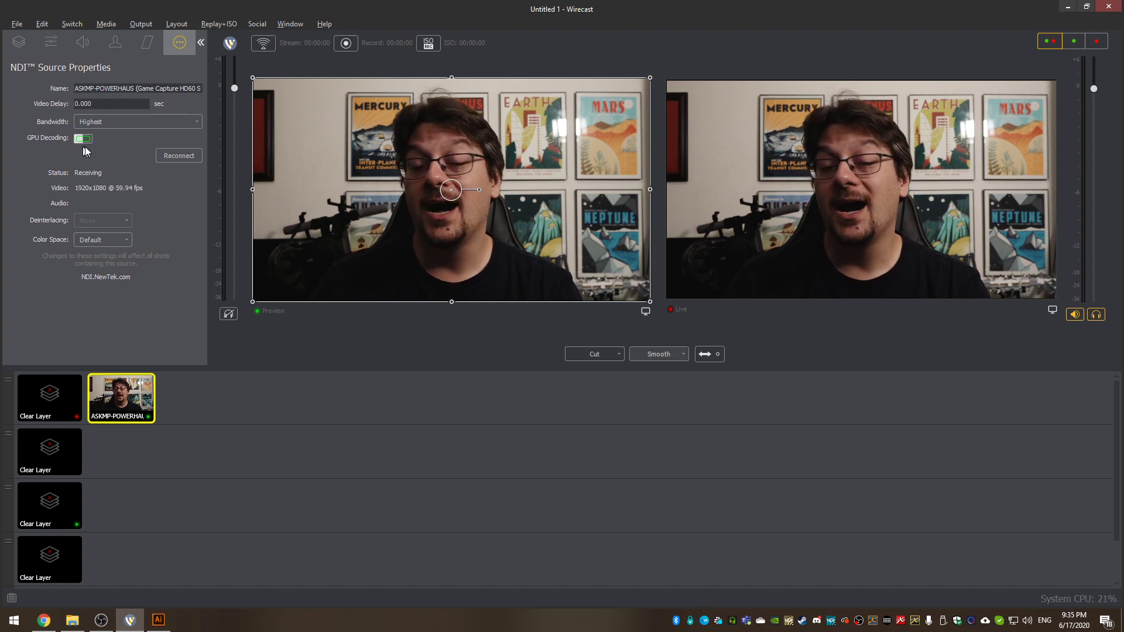
Turn off GPU Decoding for the NDI source, and open Task Manager sorted by name with the Wirecast process selected
click(89, 148)
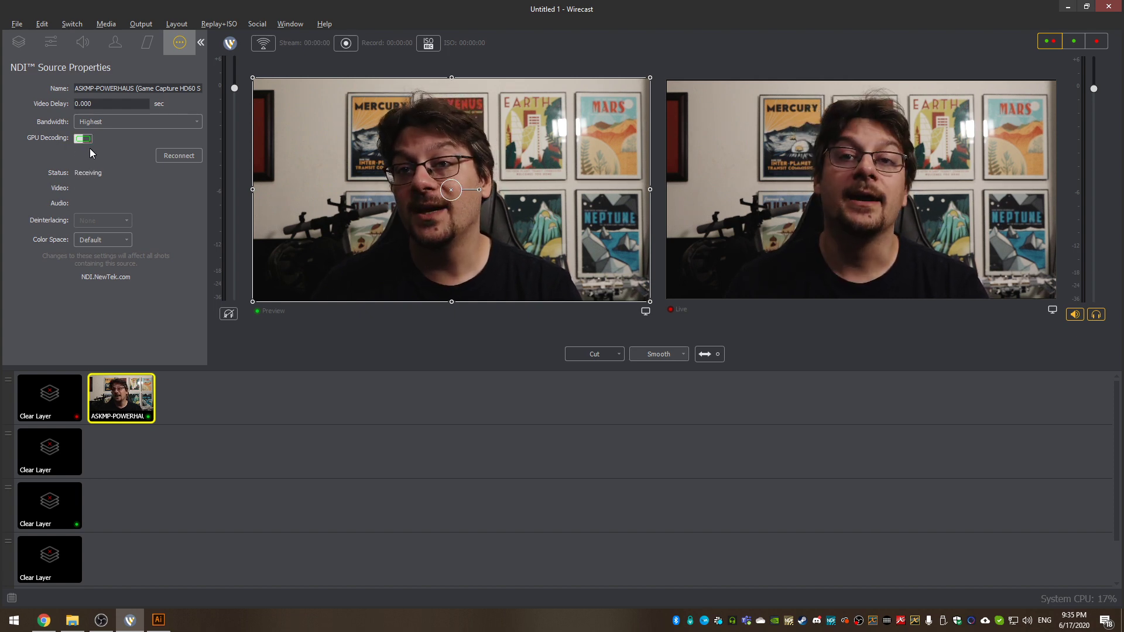
click(90, 149)
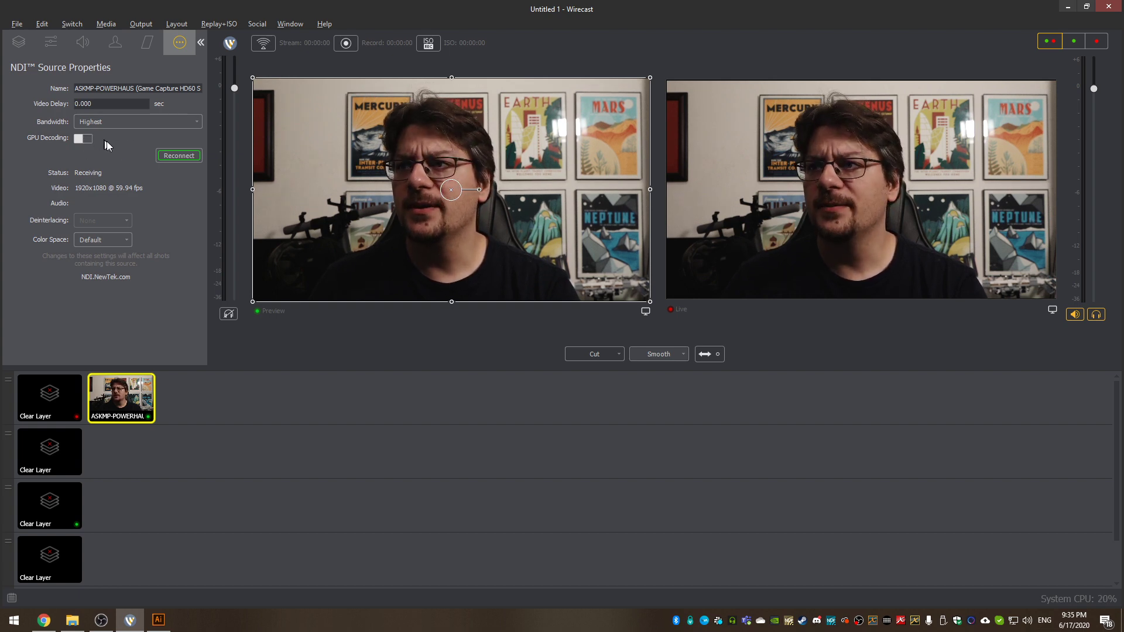
key(super)
text(task)
key(Return)
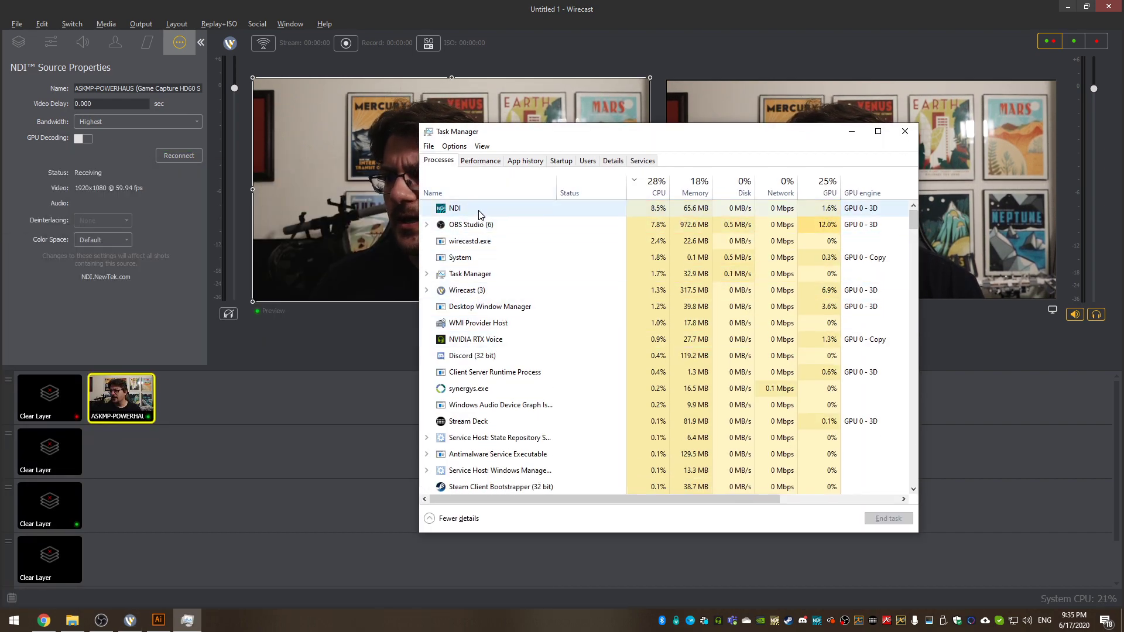
click(487, 189)
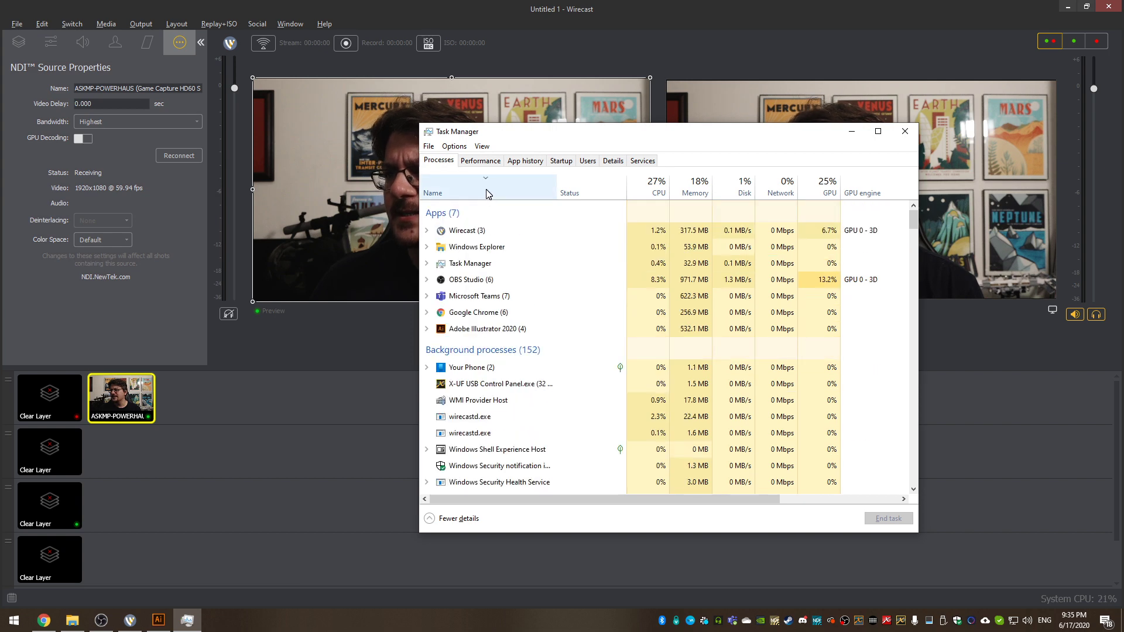
click(649, 330)
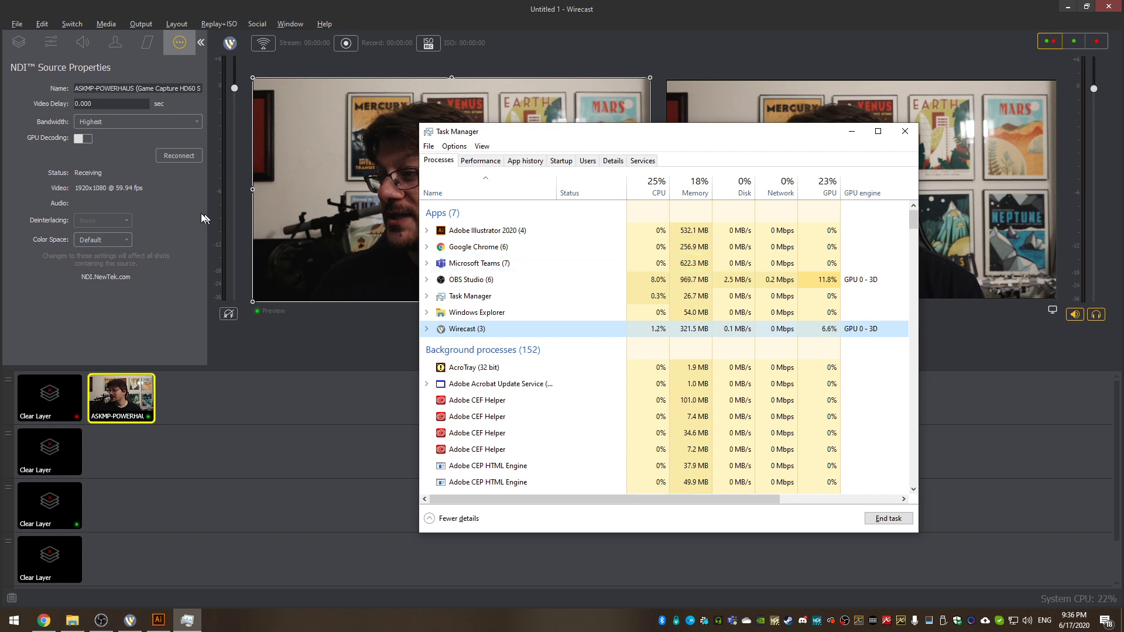
Toggle GPU Decoding on and off twice to compare Wirecast's load in Task Manager, and close Task Manager
click(79, 137)
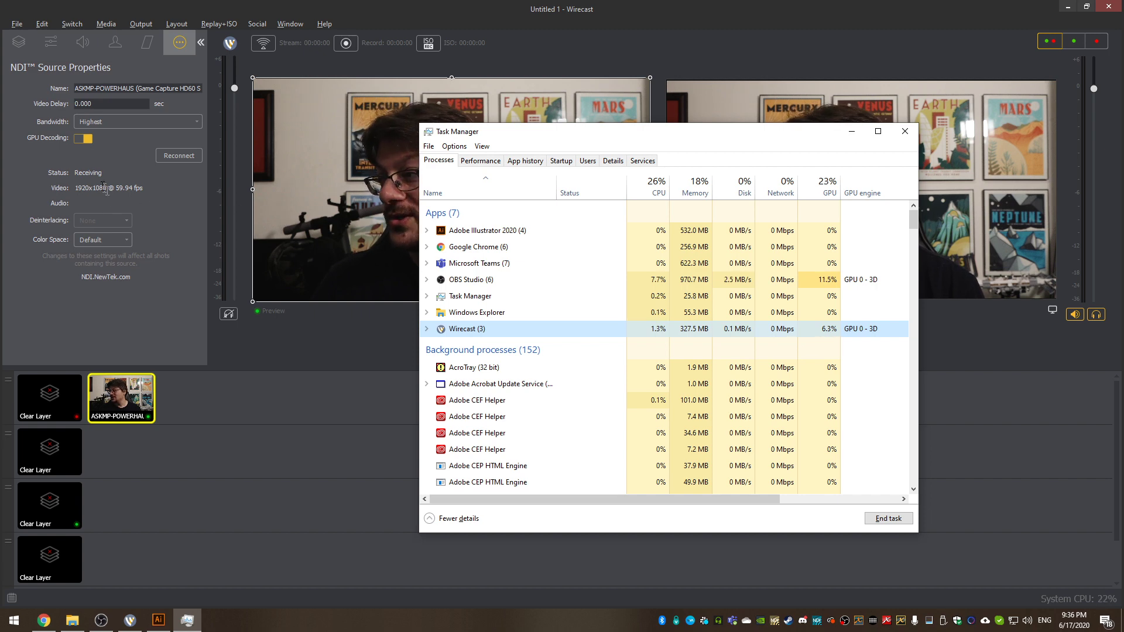
click(86, 139)
key(alt+Tab)
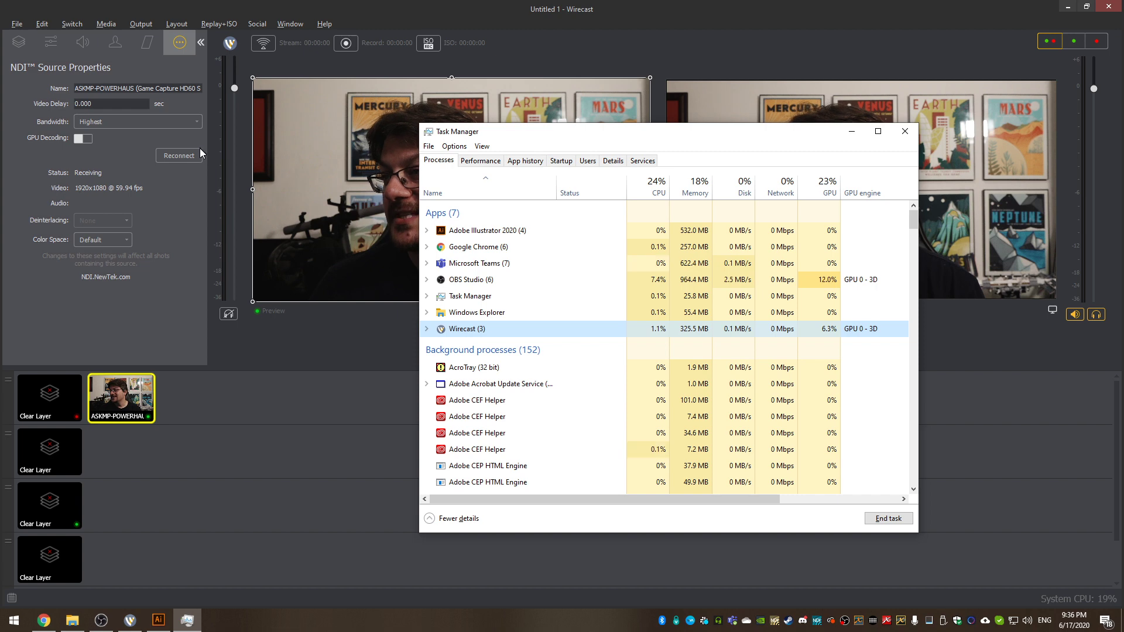
click(88, 138)
key(alt+Tab)
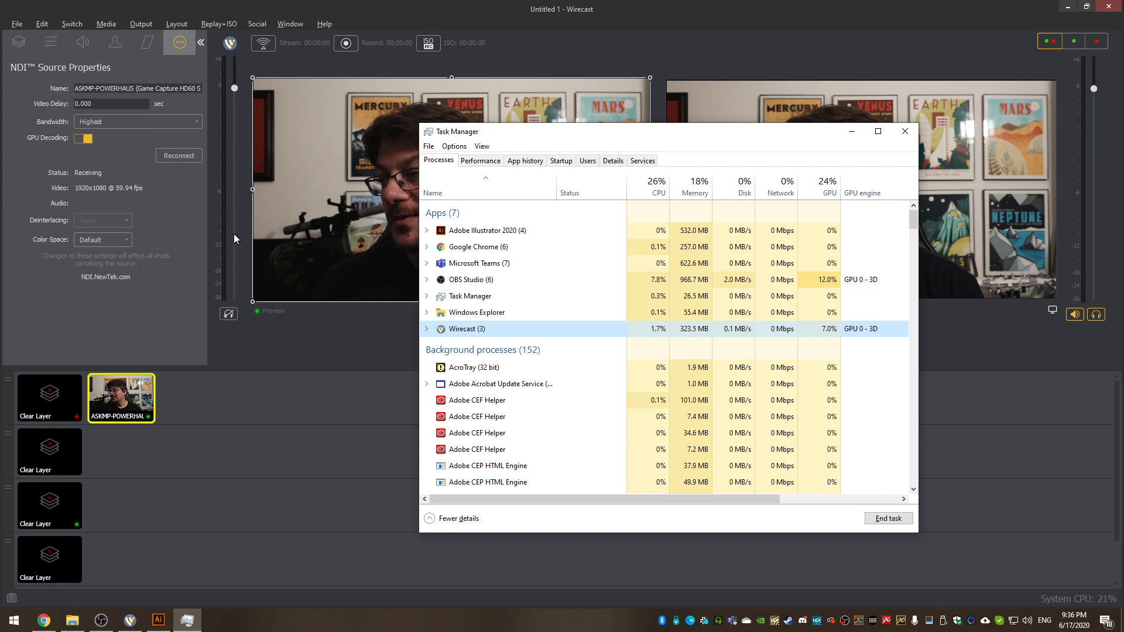
click(85, 140)
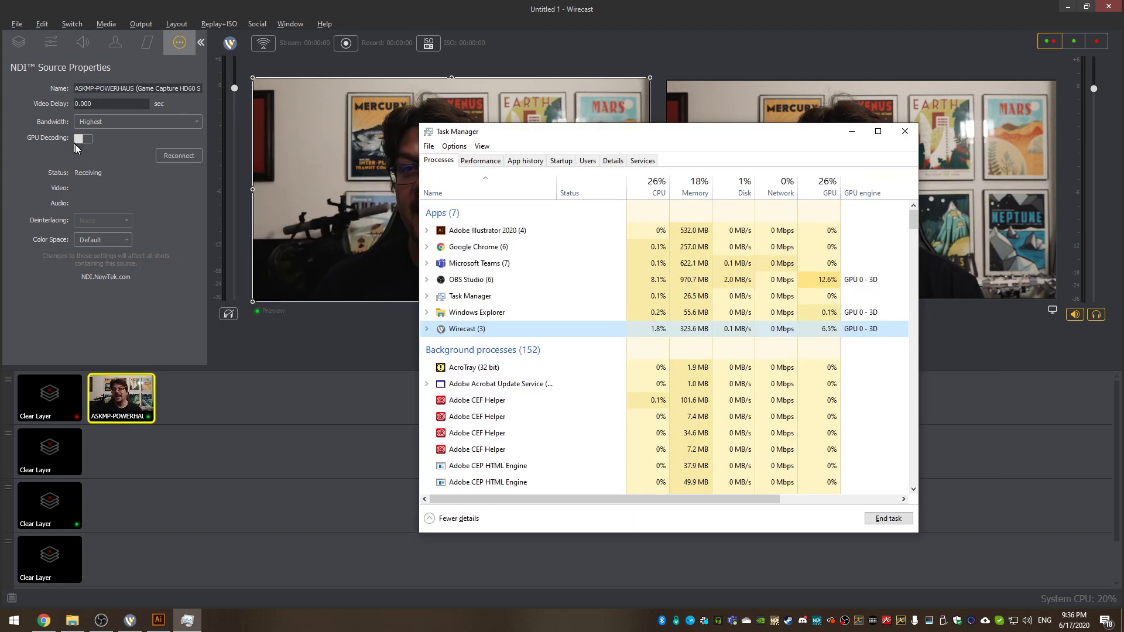
double_click(432, 133)
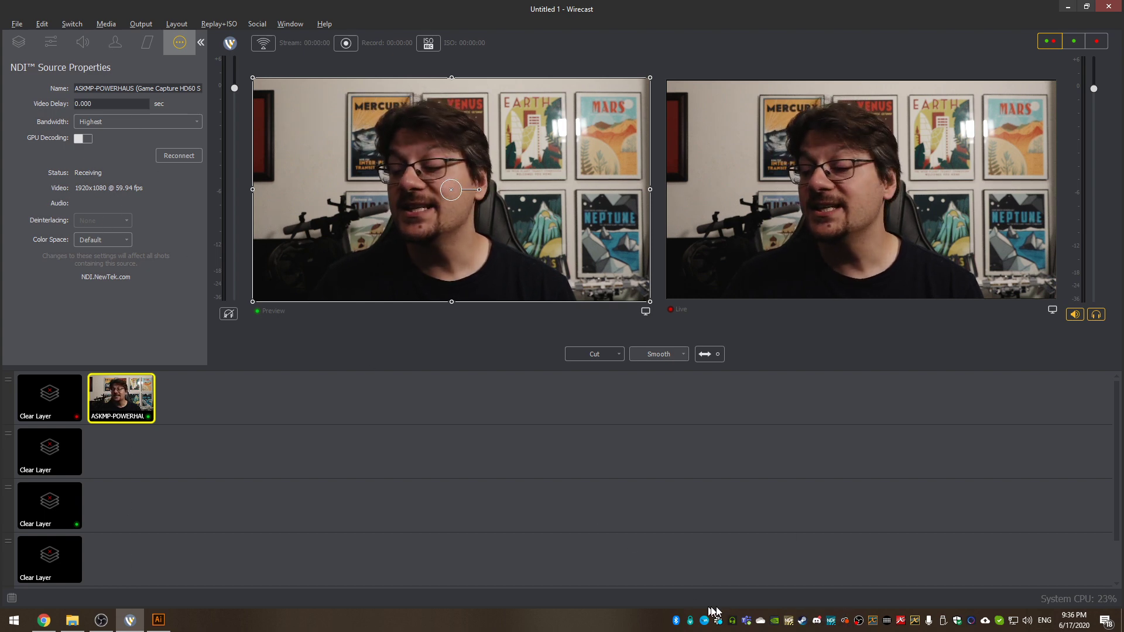
Transition the NDI shot to live and load it back into preview
right_click(784, 618)
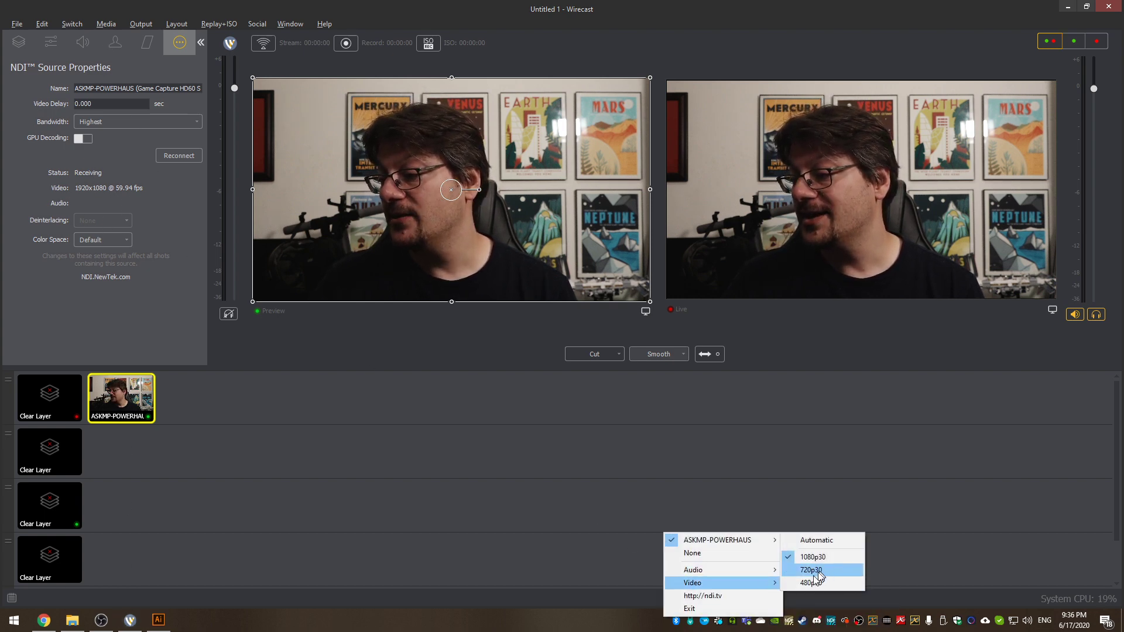
click(697, 481)
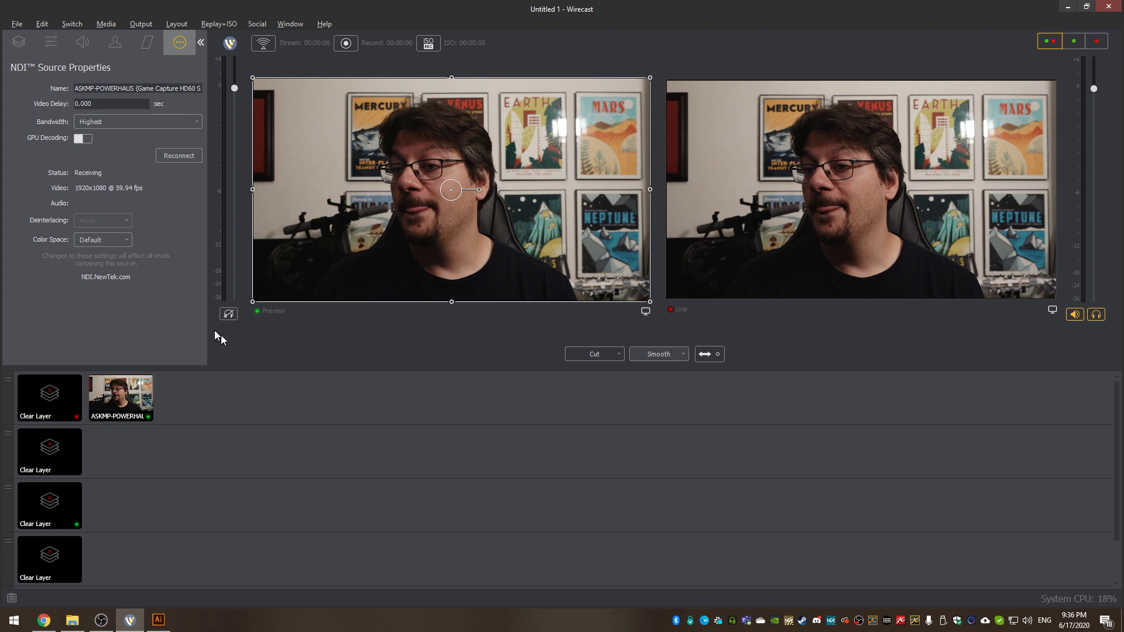
click(706, 354)
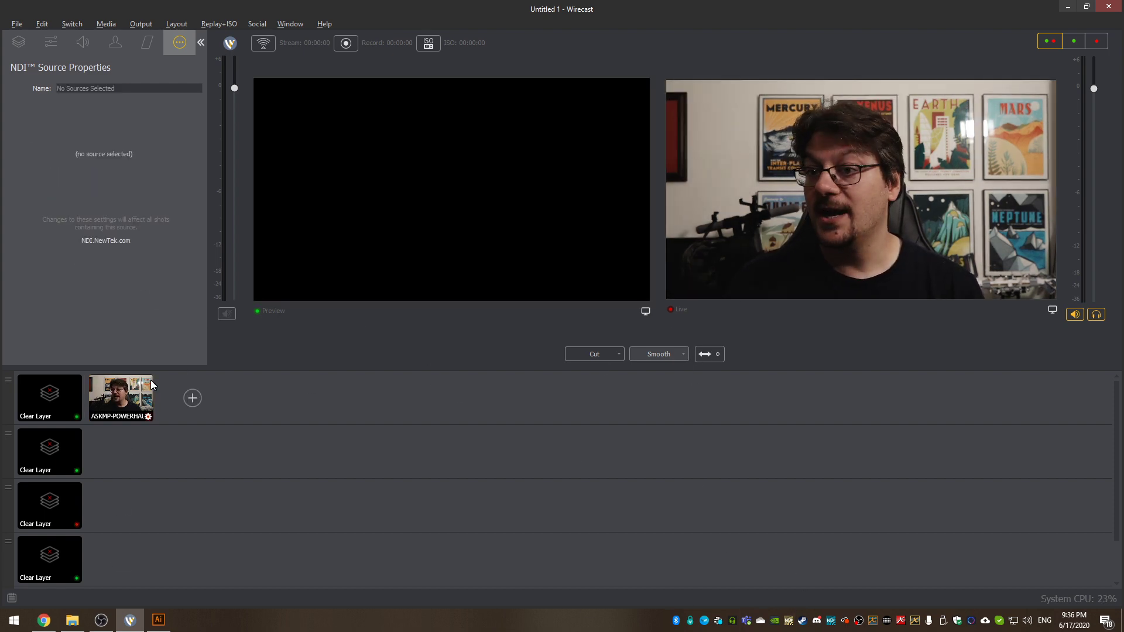
click(149, 382)
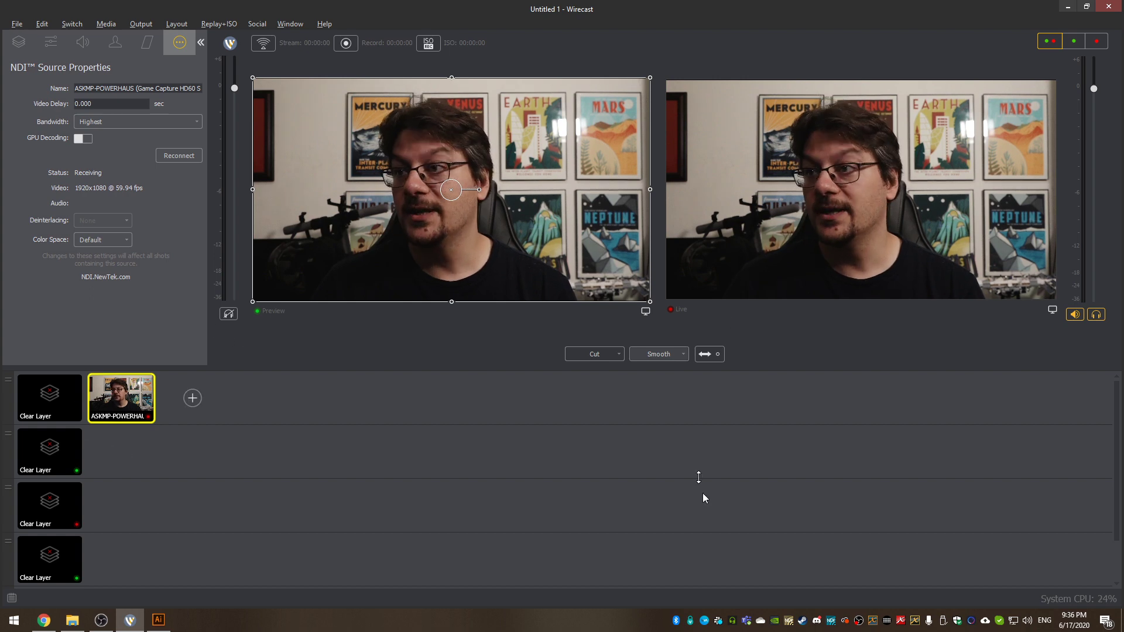
Set the NDI Virtual Input utility's video format to 720p30 and then lower it to 480p30
right_click(787, 618)
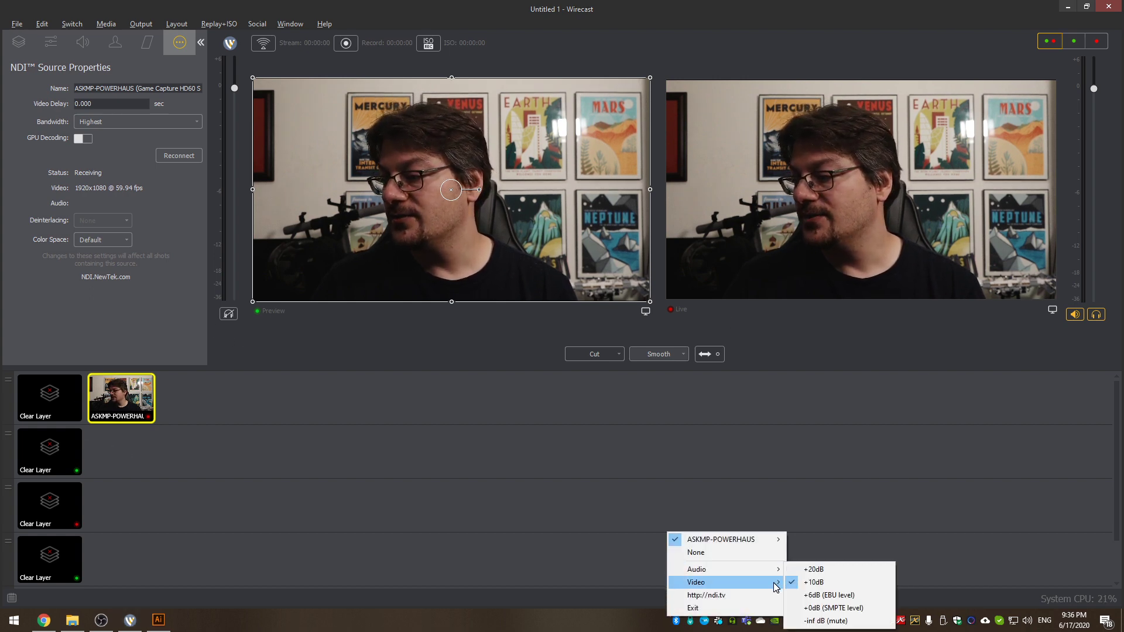
click(815, 573)
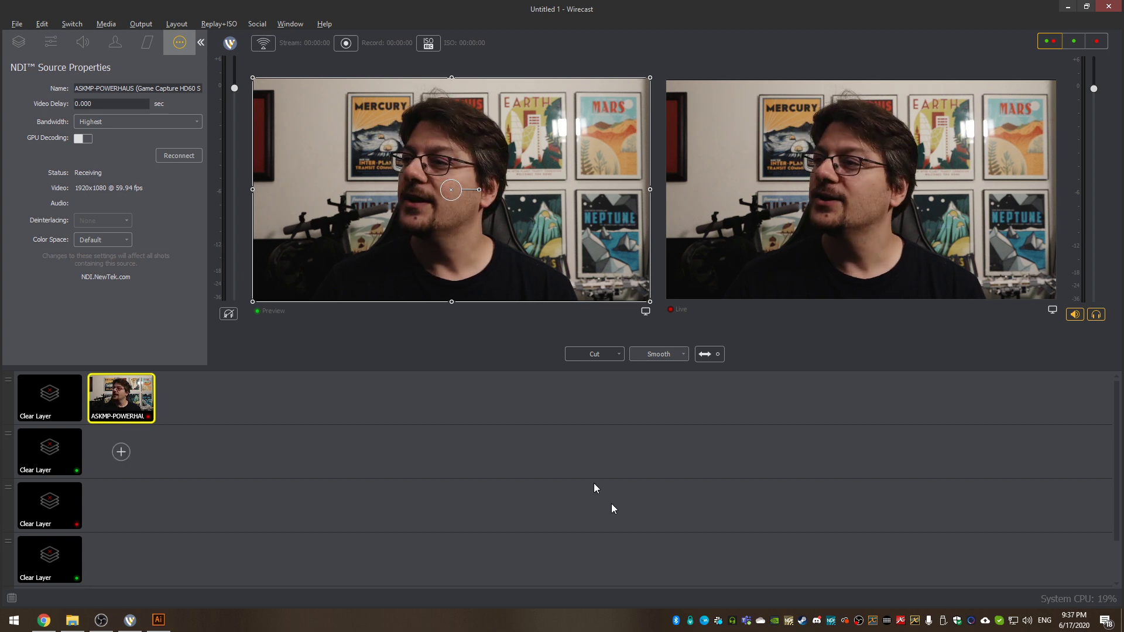
right_click(802, 619)
right_click(788, 619)
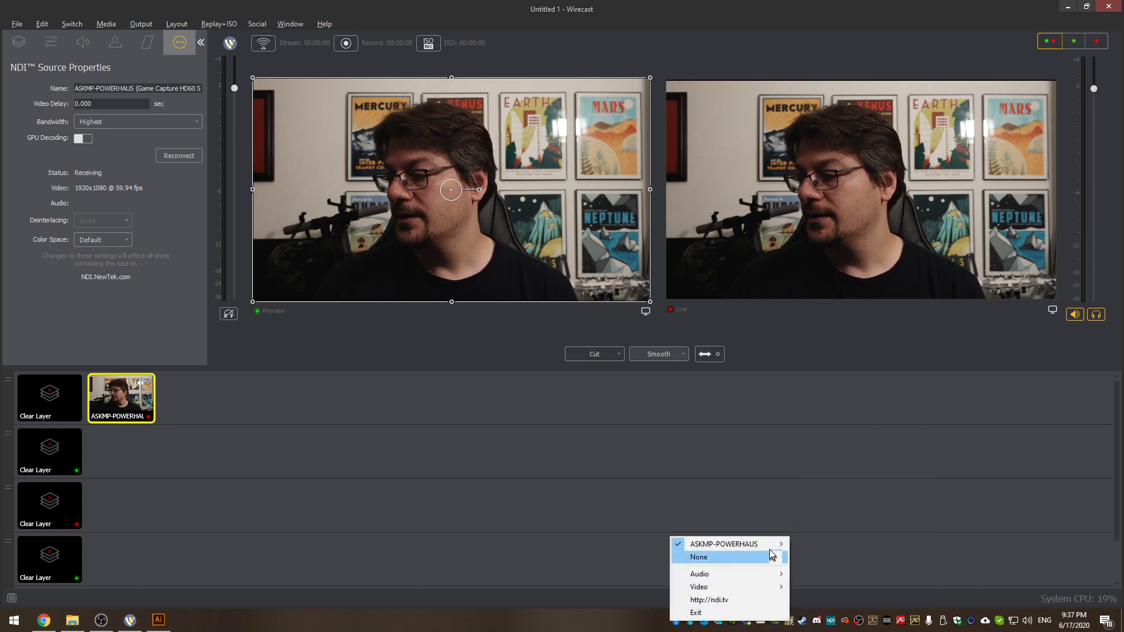
mouse_move(769, 593)
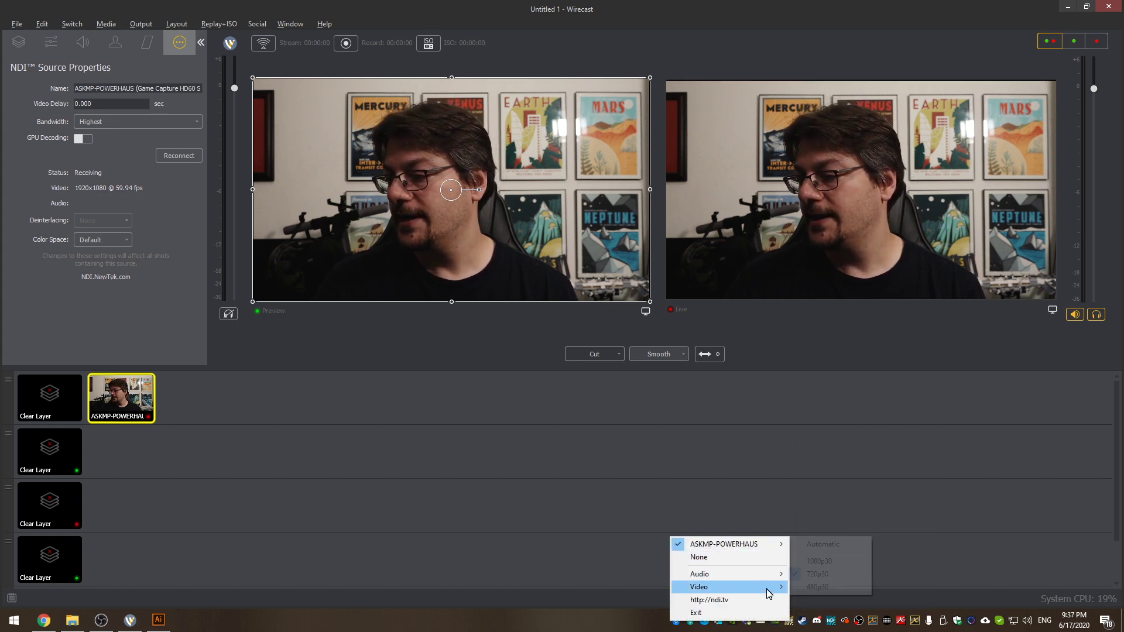
click(817, 587)
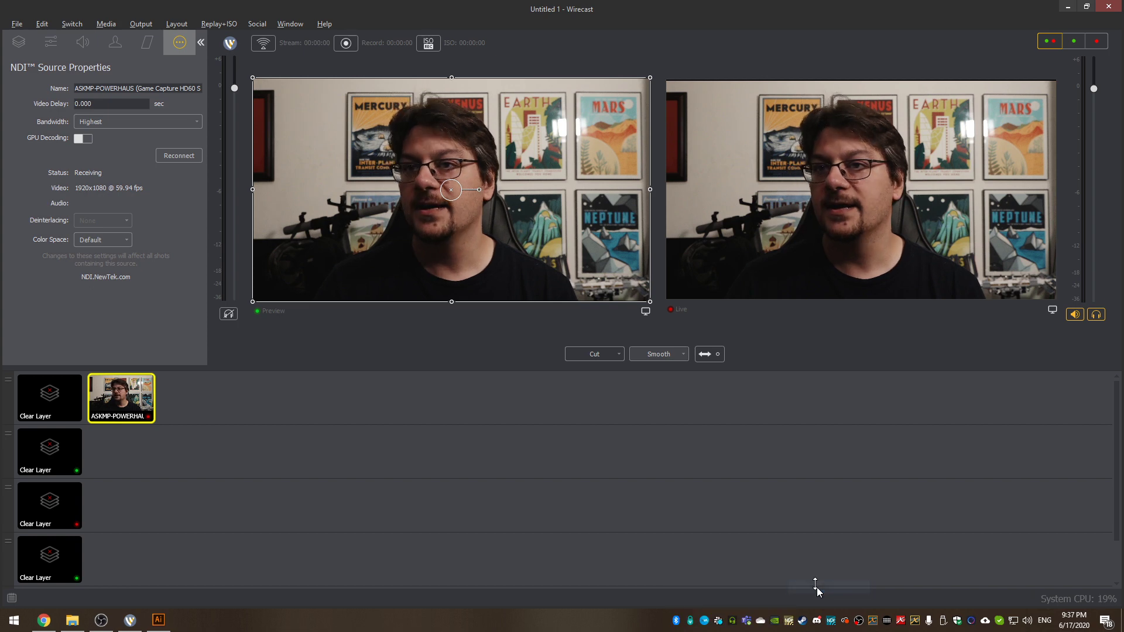
Set the Game Capture HD60 S webcam video source to 1280x720 59.94Hz in the NDI capture utility
right_click(788, 619)
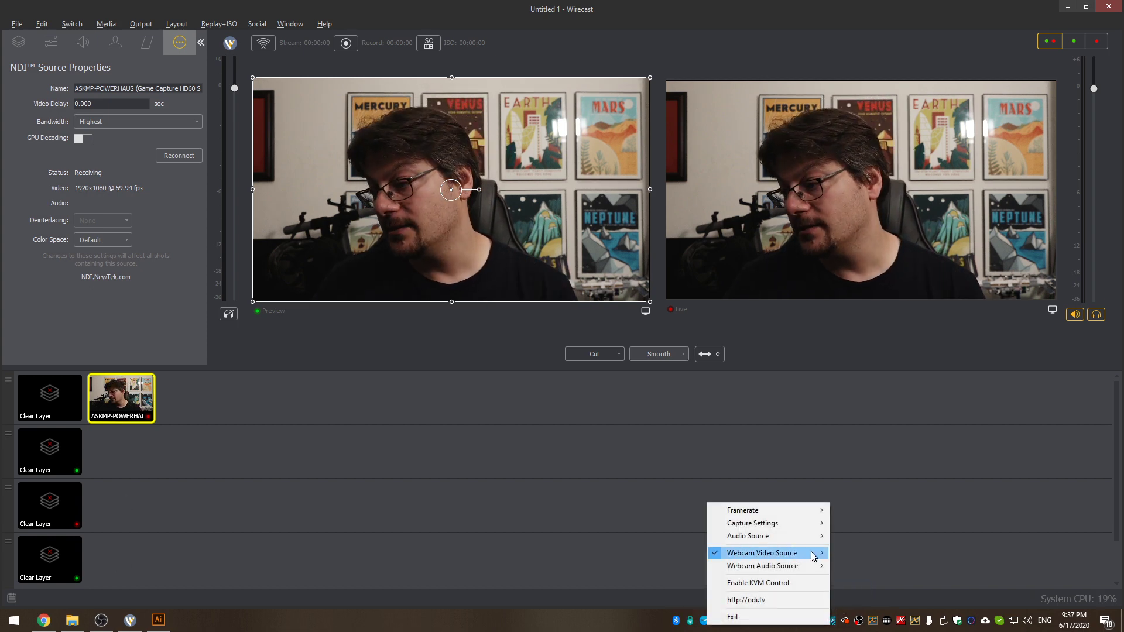
mouse_move(813, 555)
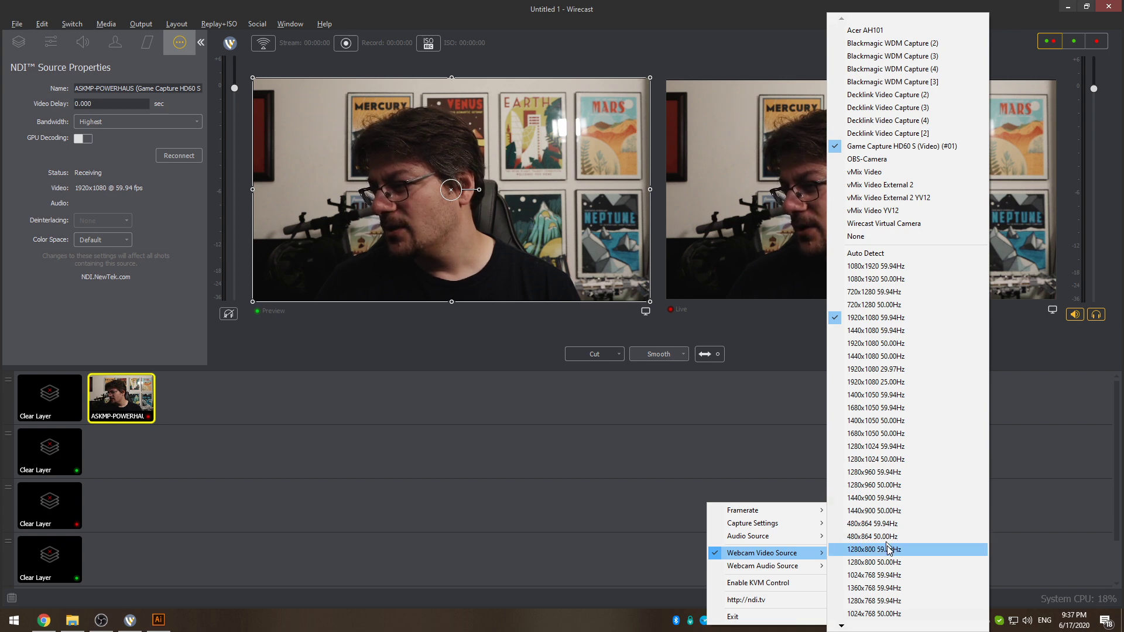
mouse_move(850, 626)
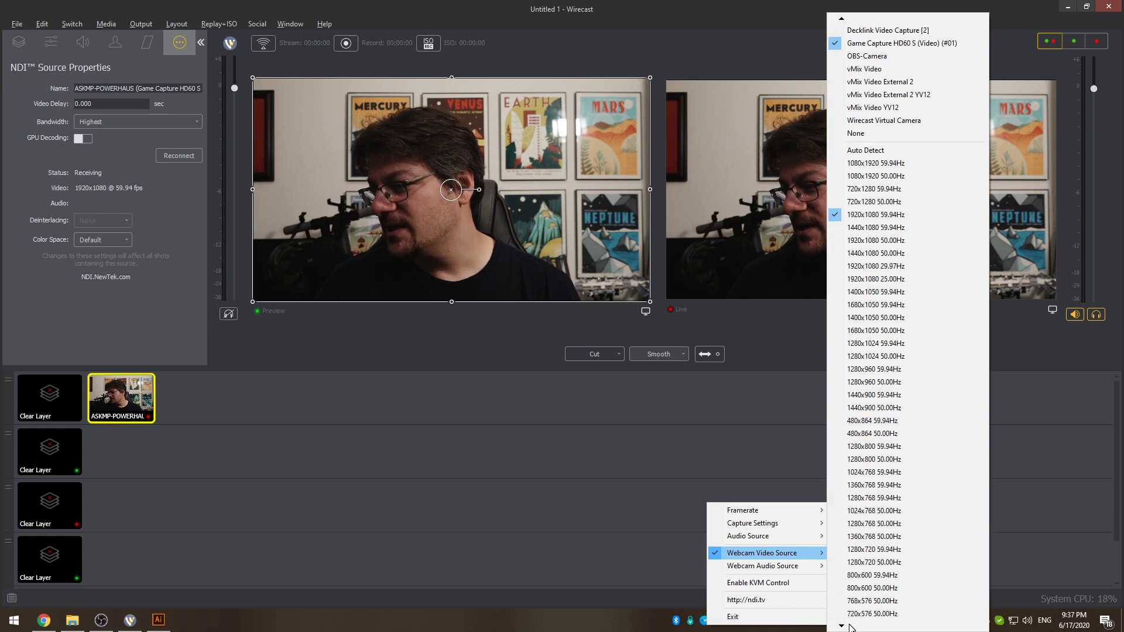
click(889, 550)
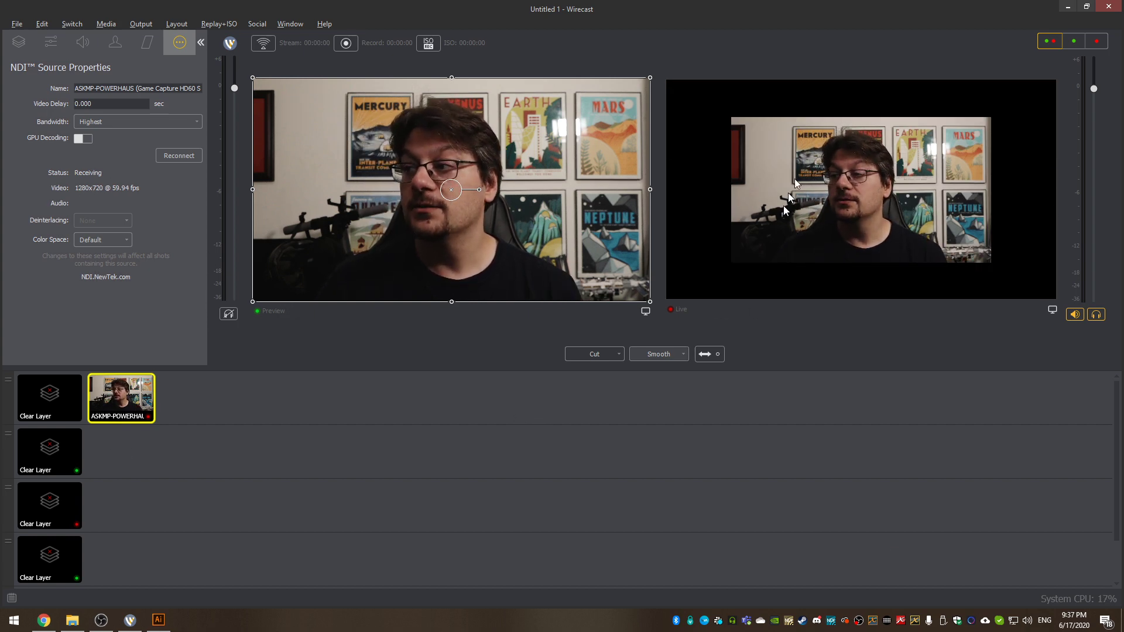
Expand the Crop, Color, Drop Shadow and PTZ sections of the shot layer properties and look through their settings
click(50, 42)
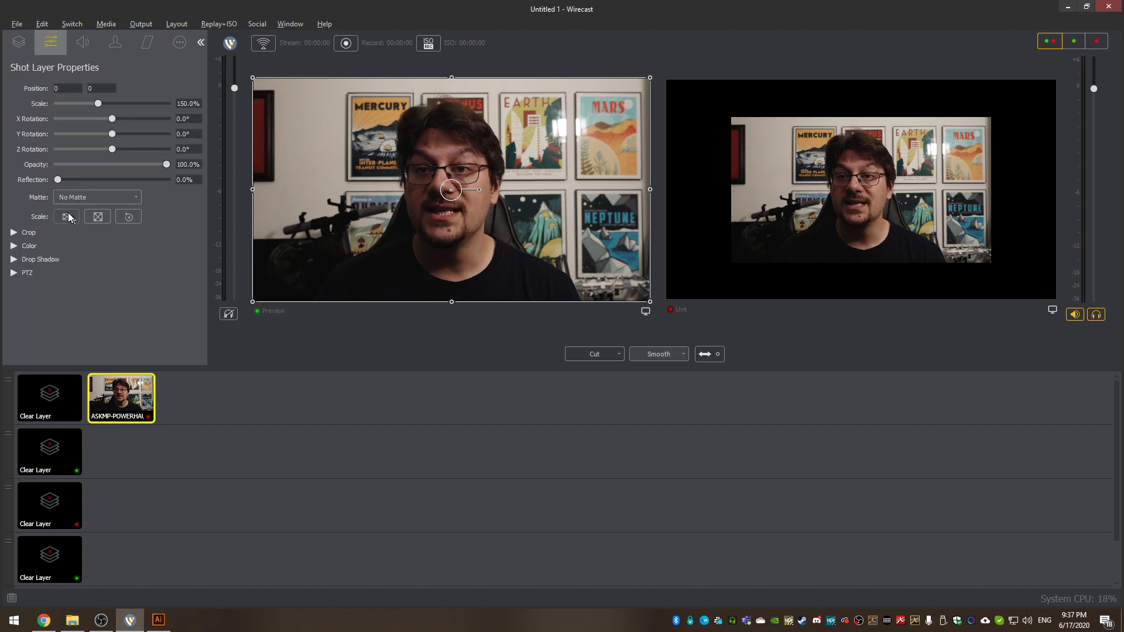
click(14, 259)
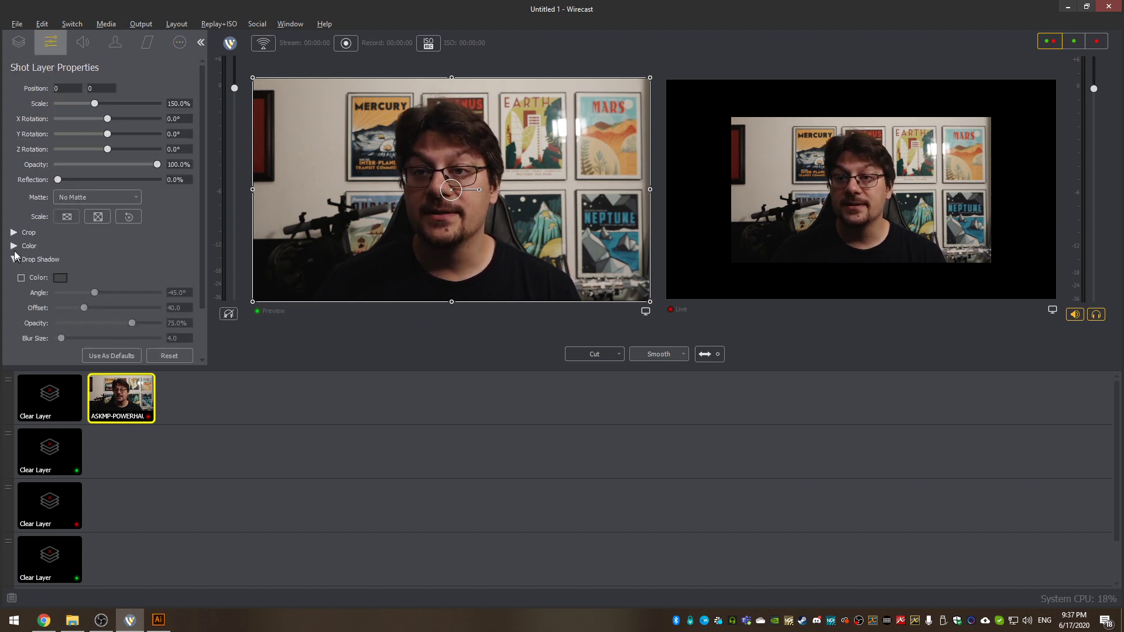
click(14, 232)
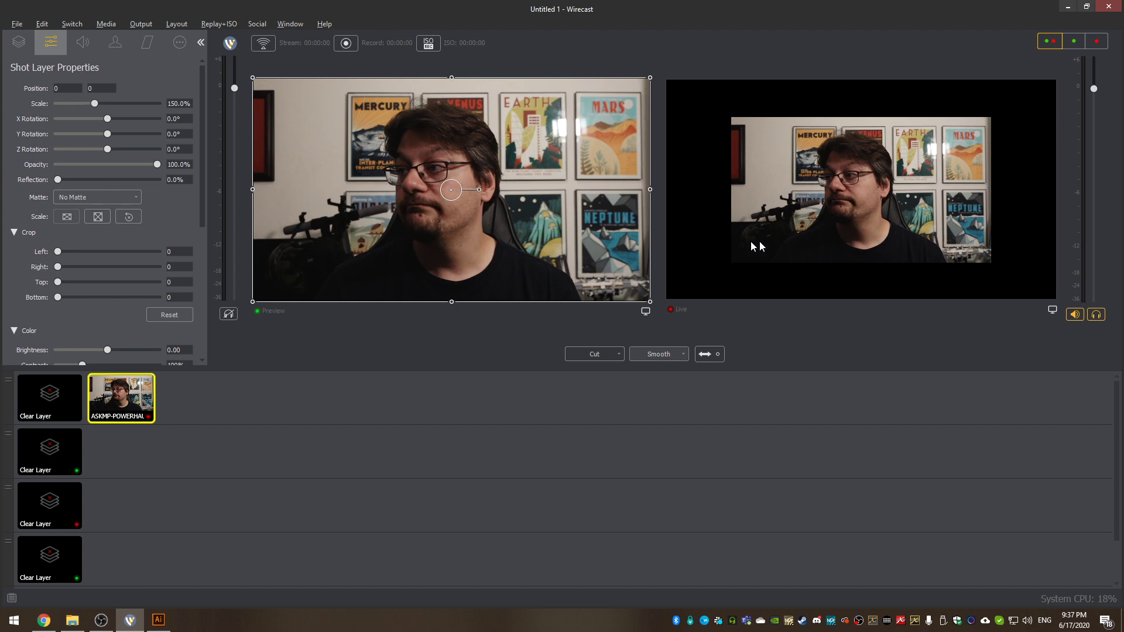
scroll(113, 184, down, 7)
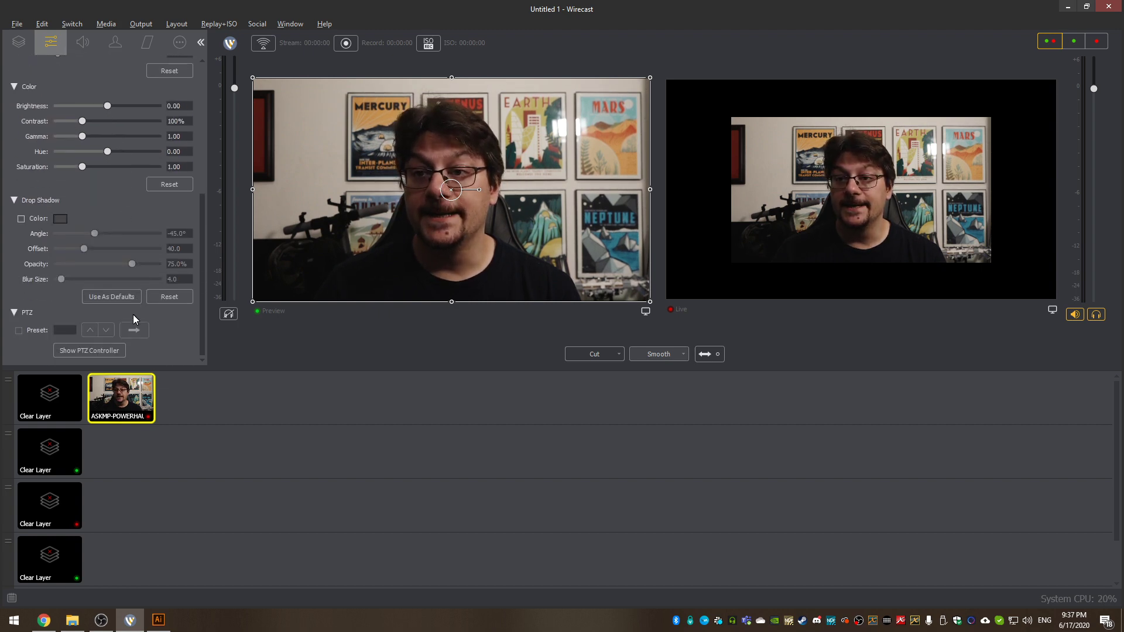
scroll(108, 279, up, 10)
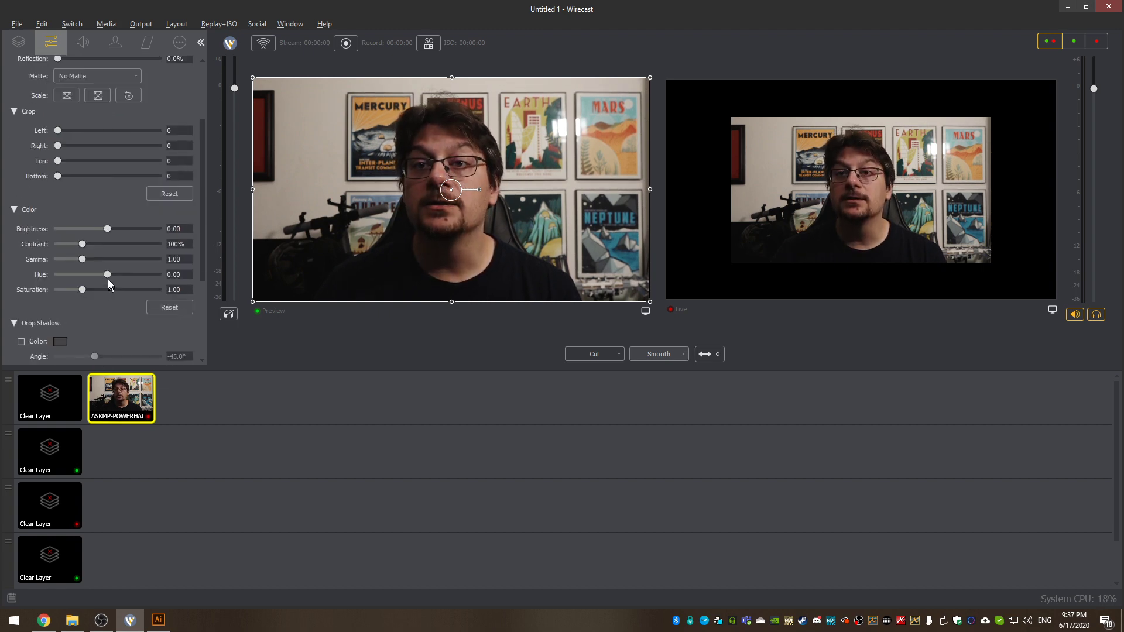
Check the shot's NDI source, transition, chroma key and audio properties, and review the shot layer settings again
click(179, 42)
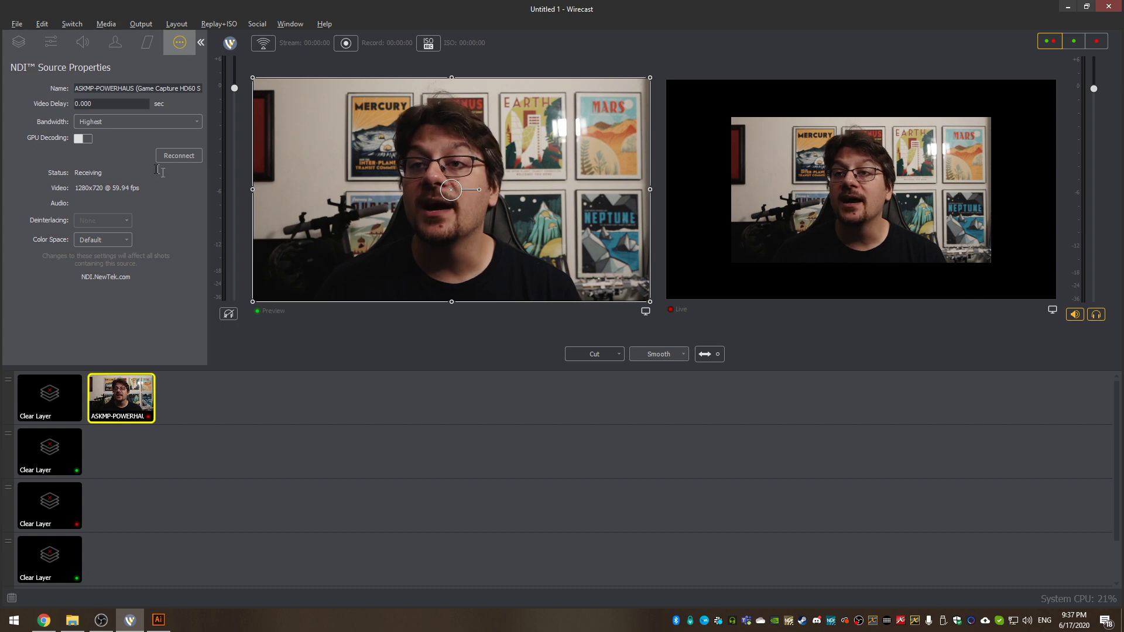
click(145, 42)
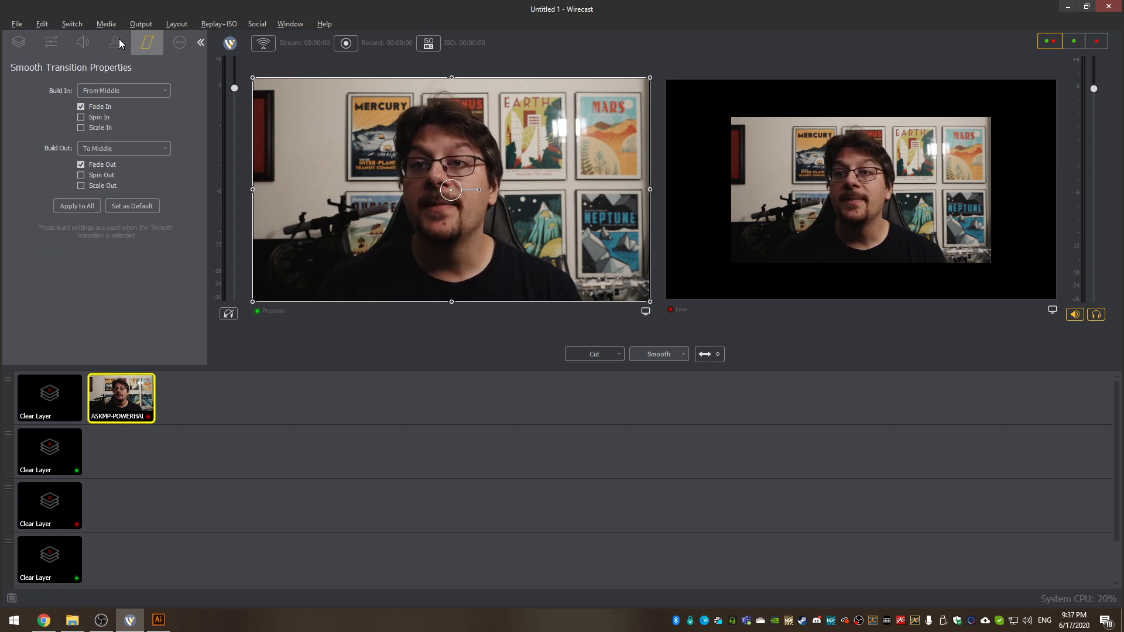
click(118, 43)
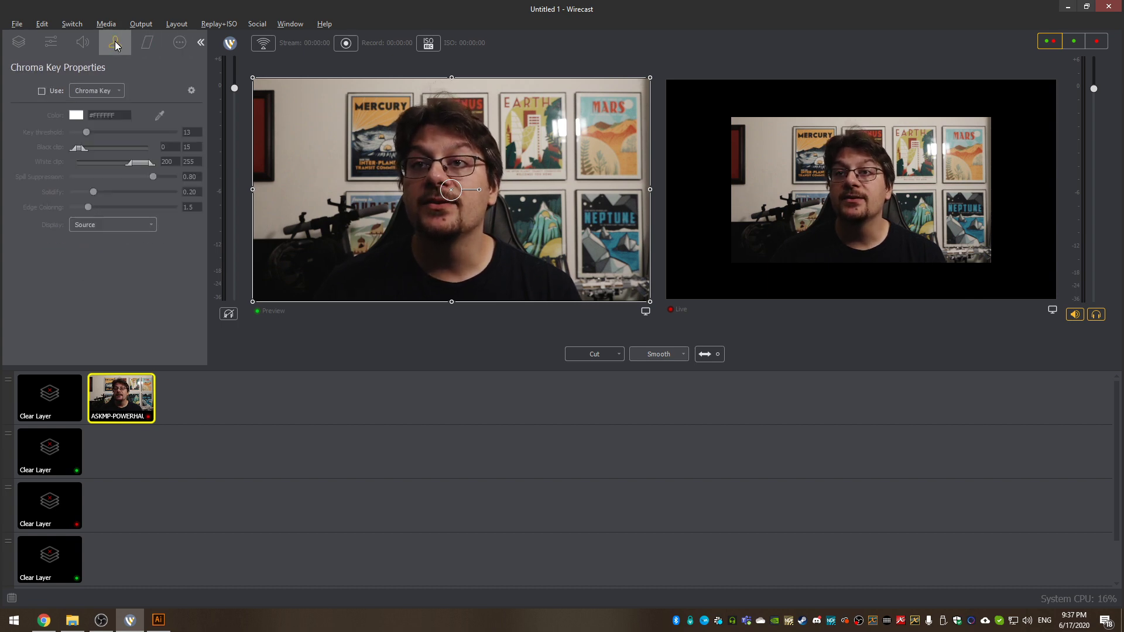
click(80, 45)
click(51, 42)
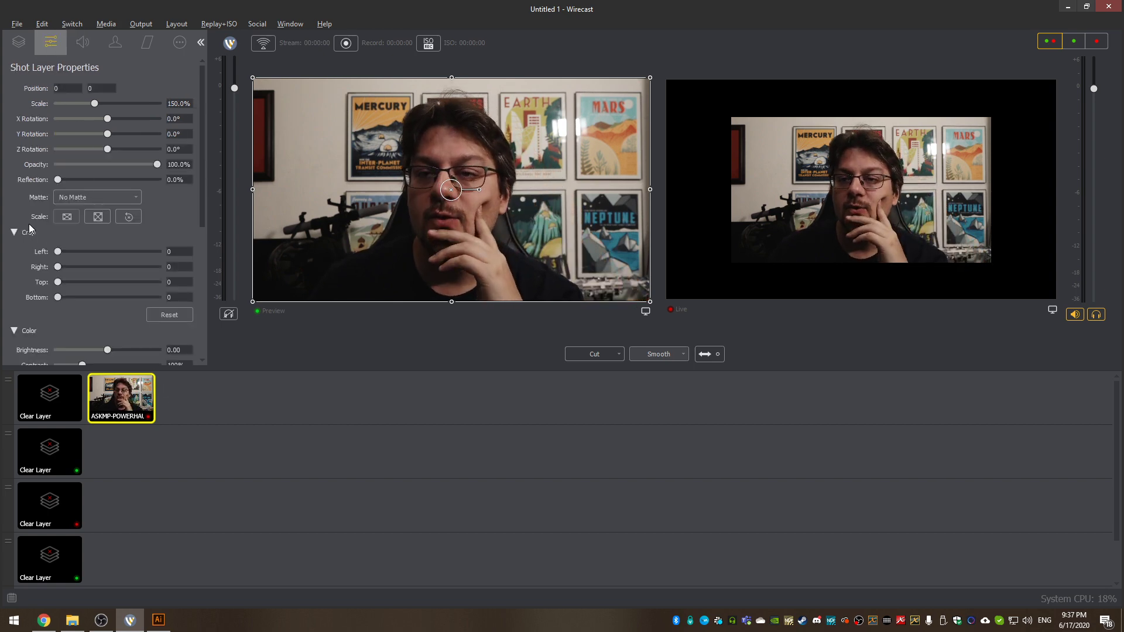
scroll(29, 225, down, 5)
scroll(29, 221, up, 3)
scroll(32, 221, down, 3)
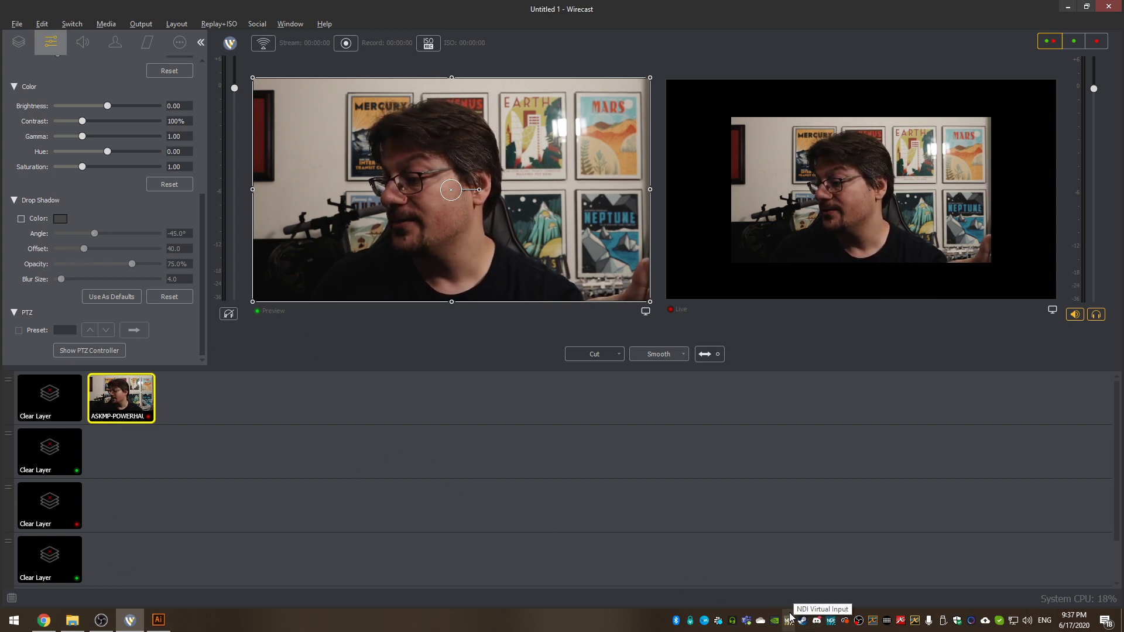
Exit the NDI capture utility that supplies the Game Capture HD60 S source
right_click(834, 623)
click(736, 610)
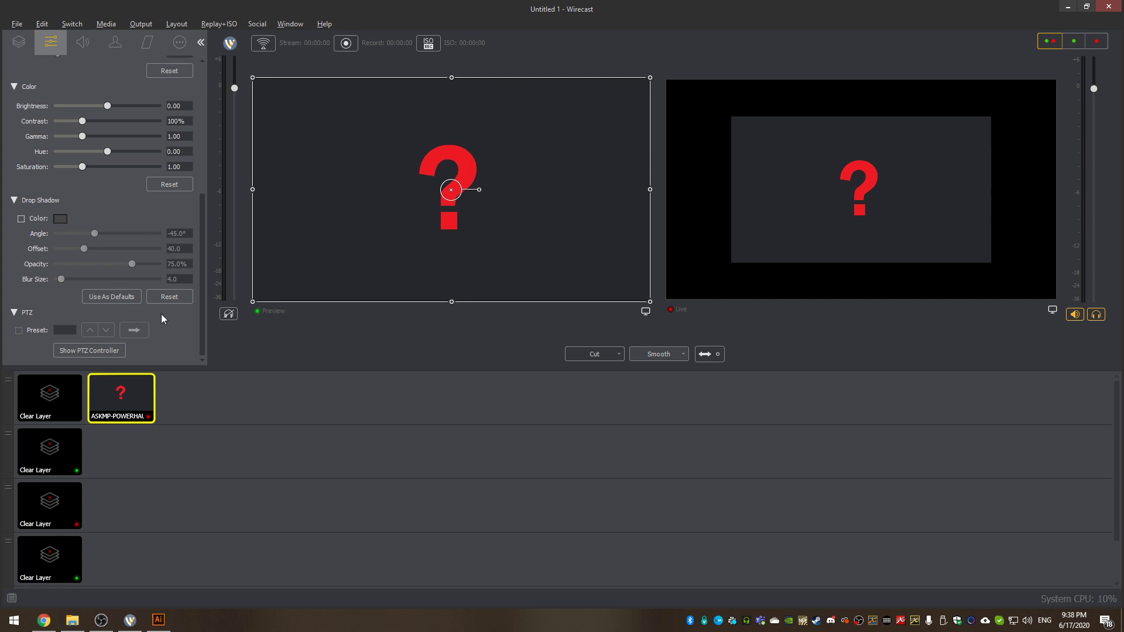
scroll(118, 293, up, 6)
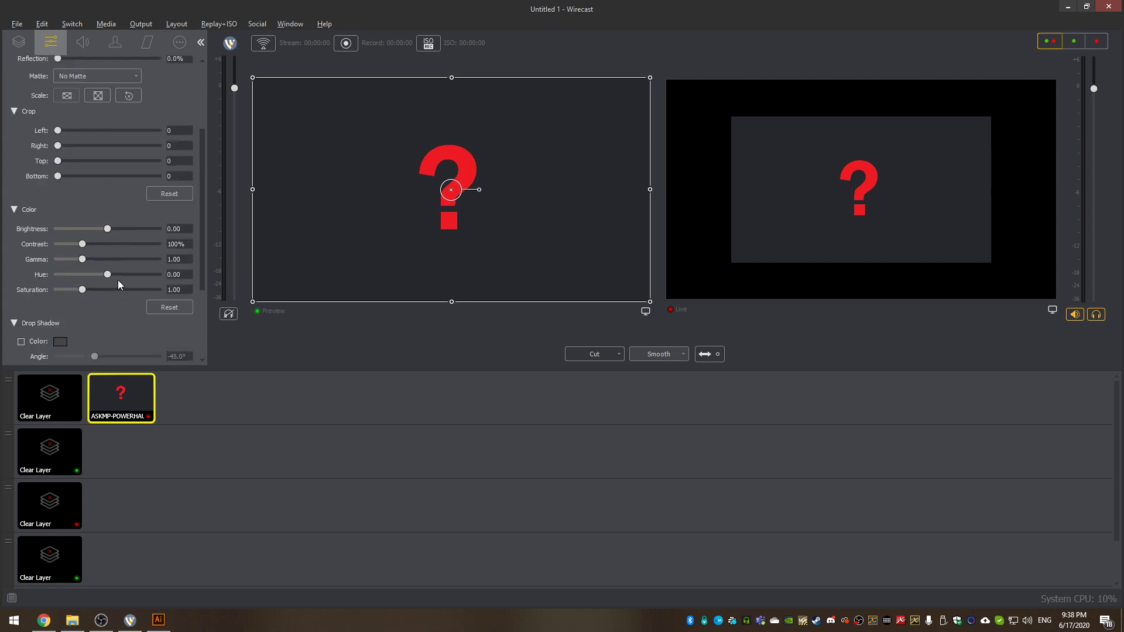
Display the shot layers and try the layer list's thumbnail sizes, ending on the largest one
click(20, 43)
click(27, 354)
click(19, 353)
click(12, 353)
click(20, 353)
click(28, 353)
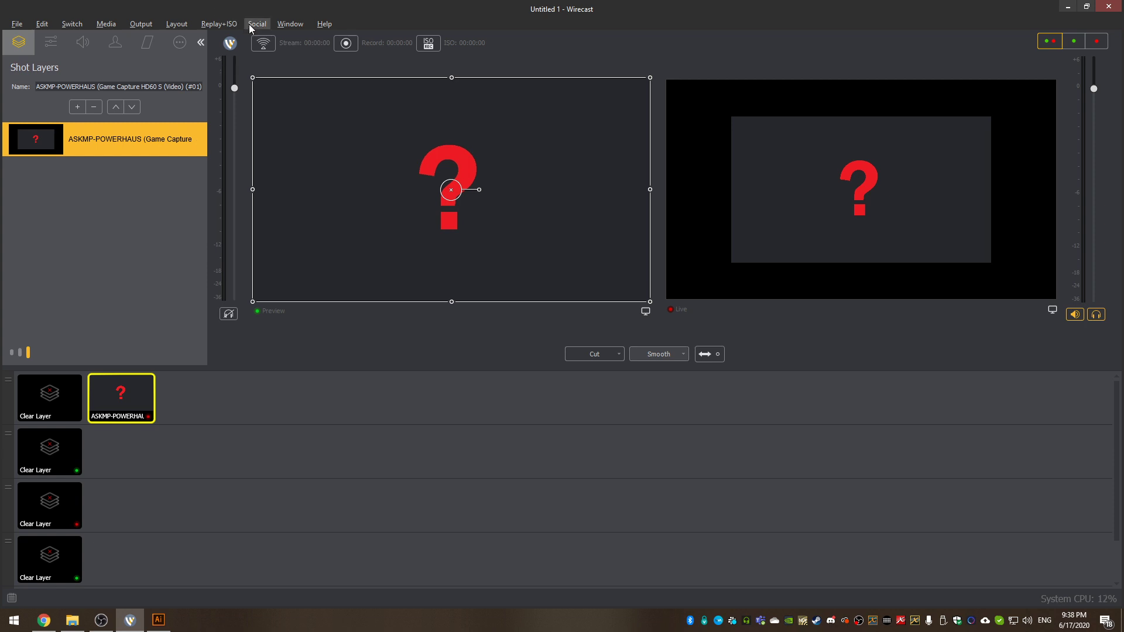
In the advanced preferences, try the custom missing media image option, settle on Transparent, and close the preferences
click(28, 26)
mouse_move(46, 30)
click(47, 159)
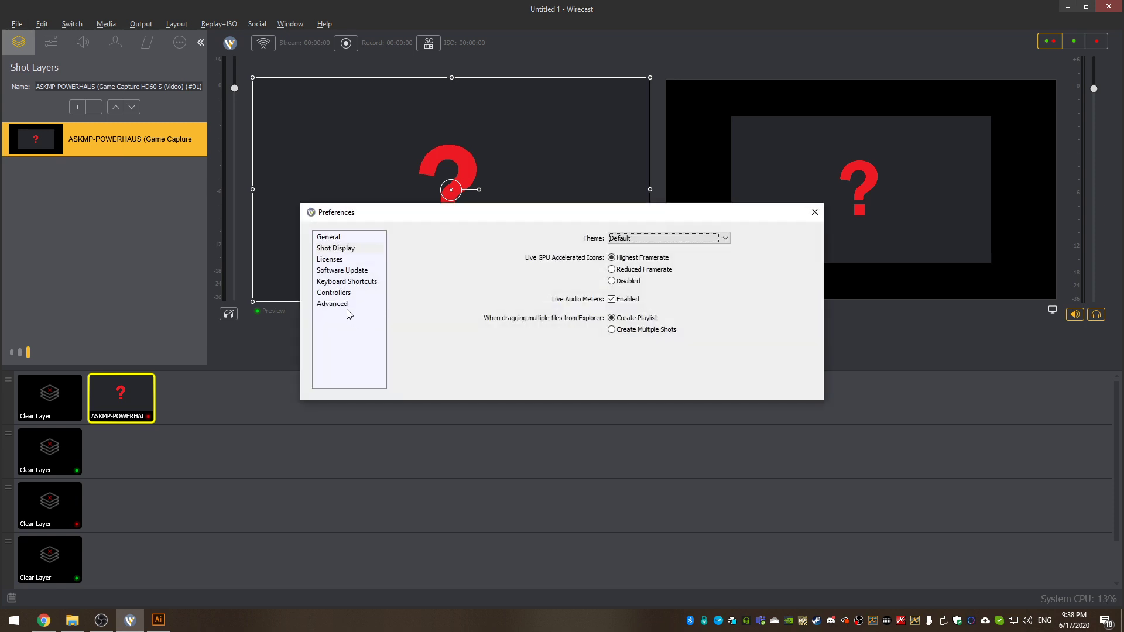
click(348, 306)
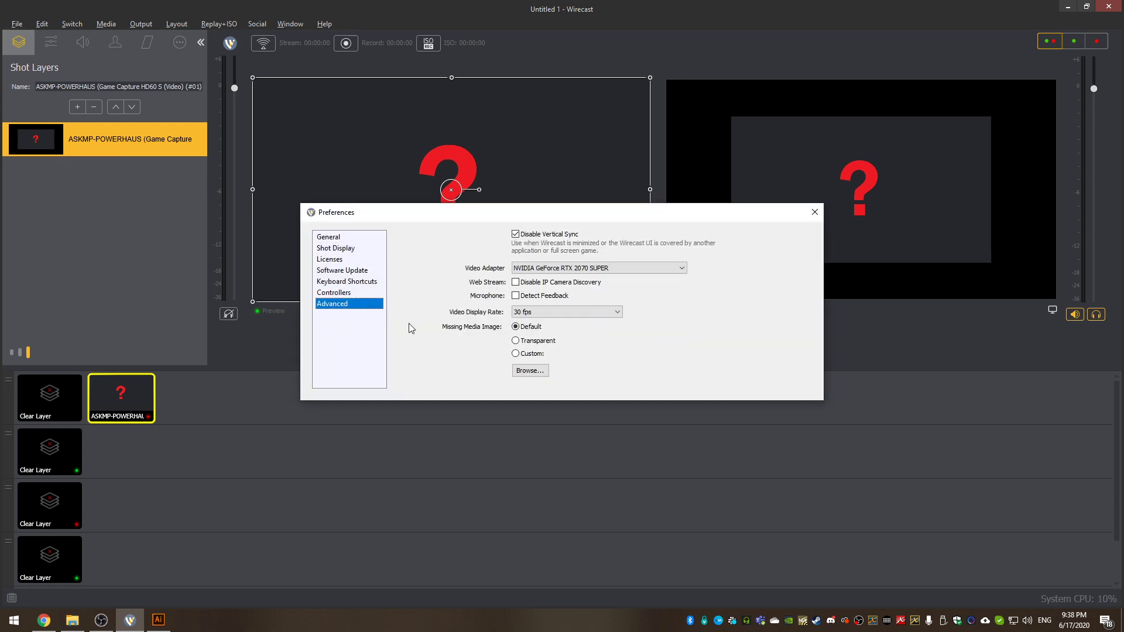
click(544, 344)
click(533, 354)
click(537, 342)
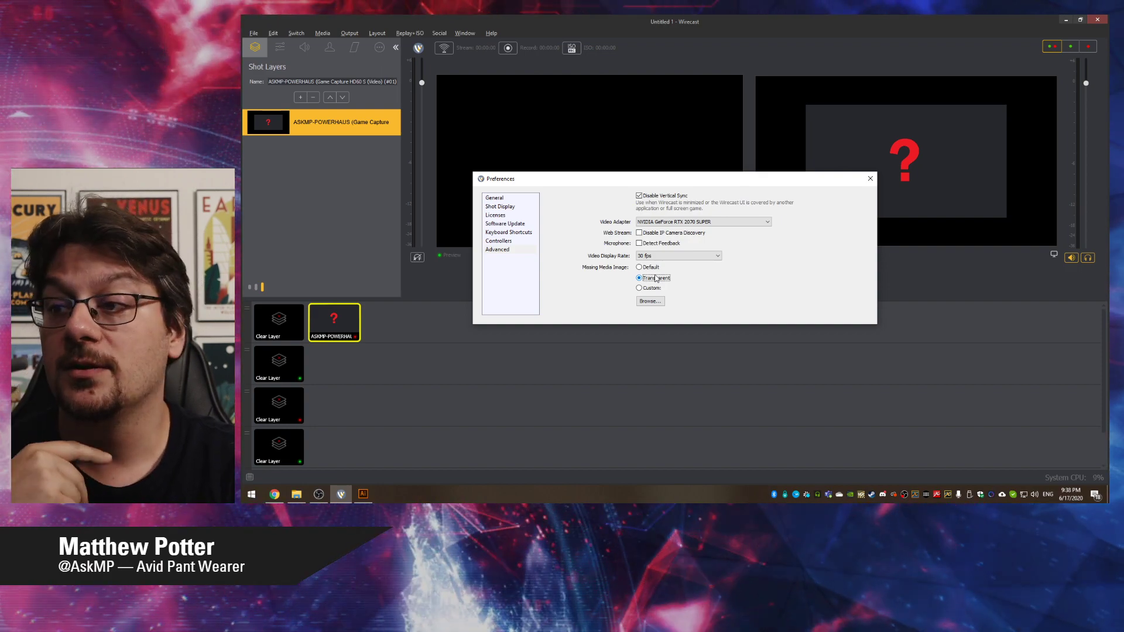
click(867, 178)
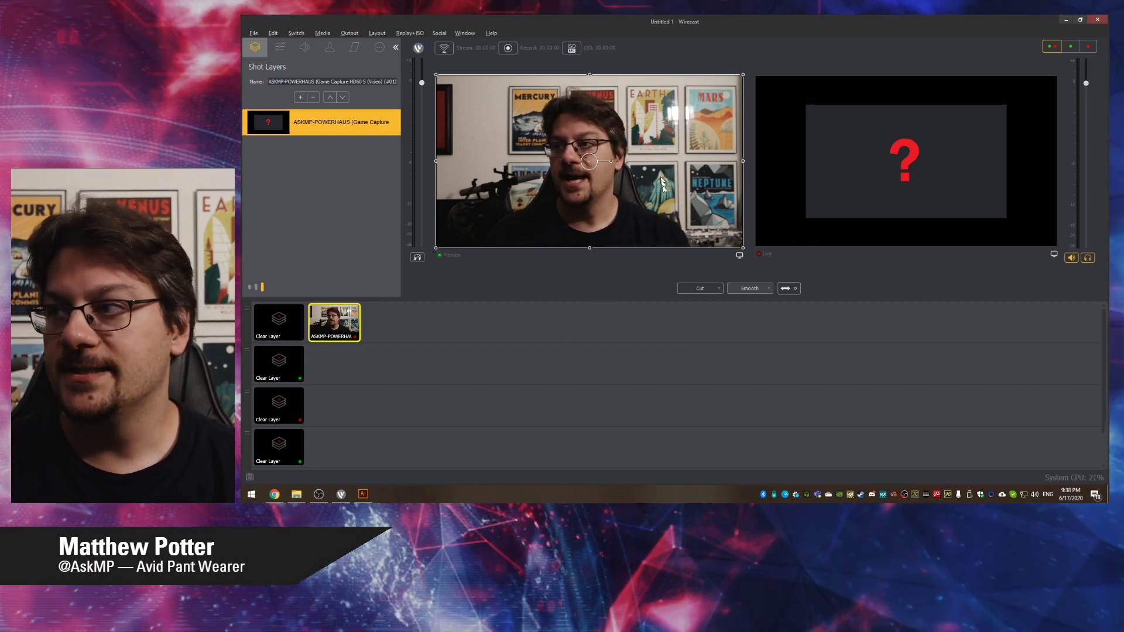
Send the previewed Game Capture shot to live and display that shot's layer properties
click(785, 290)
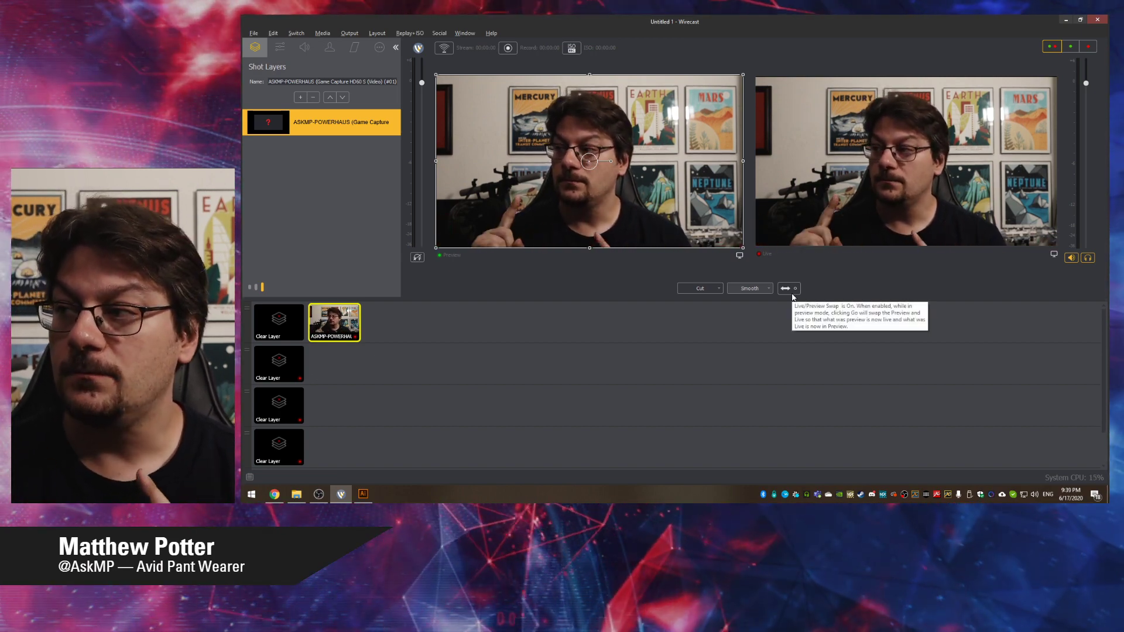
right_click(872, 494)
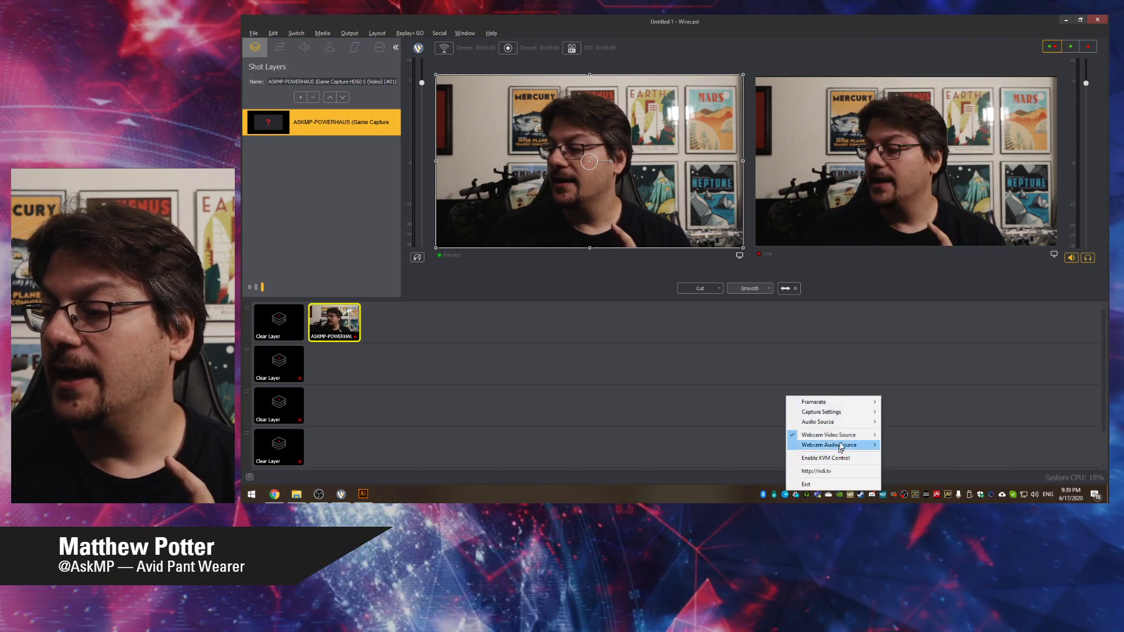
mouse_move(837, 435)
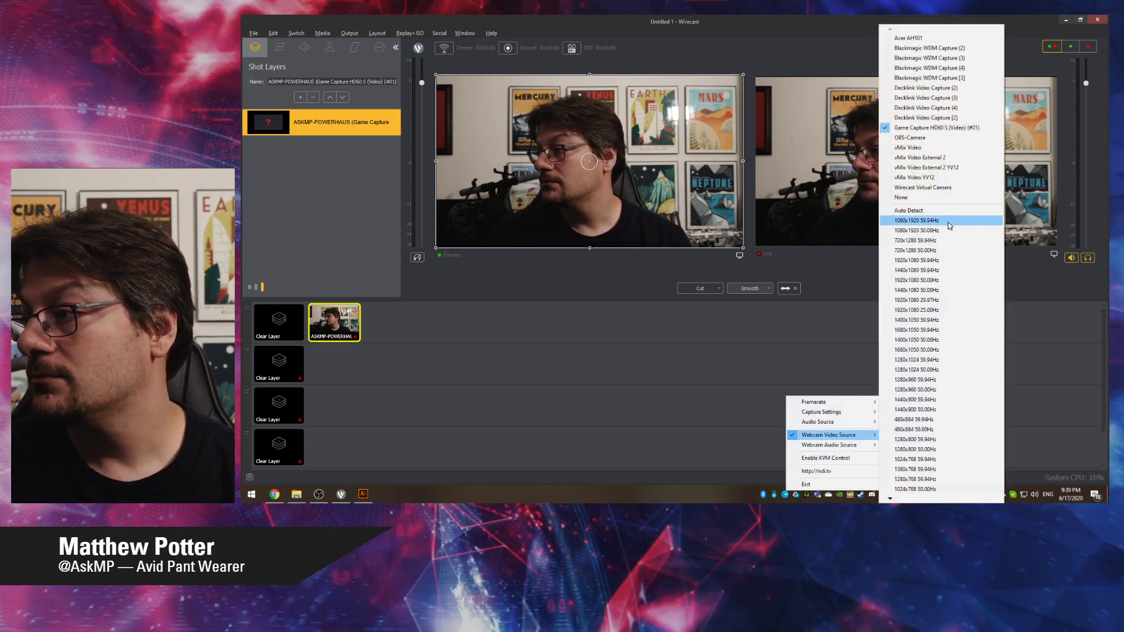
click(838, 319)
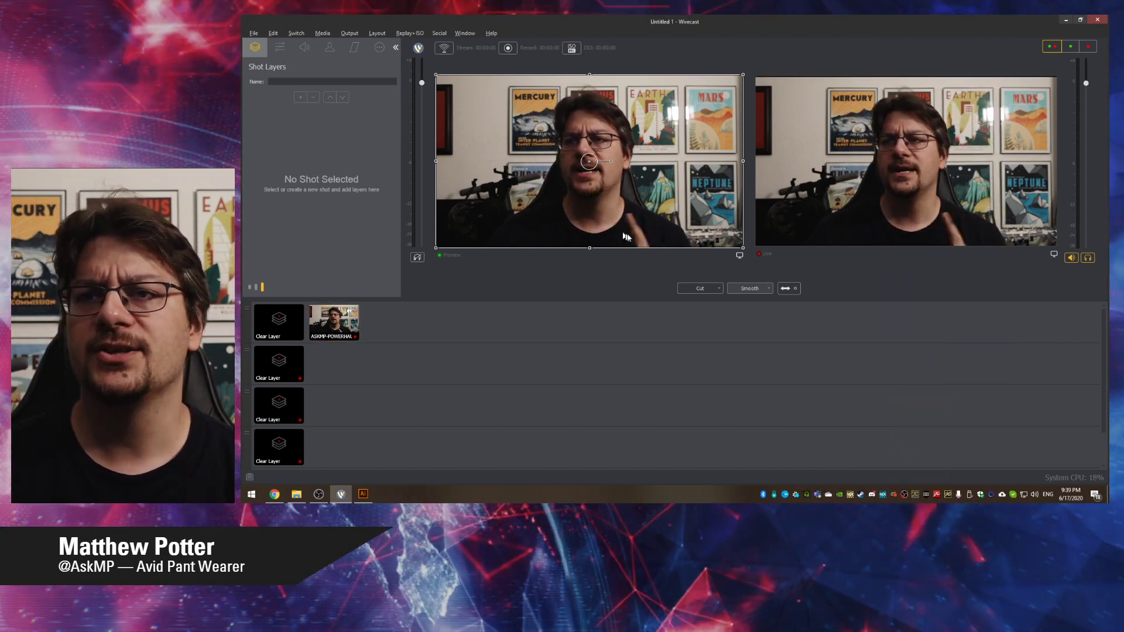
click(333, 322)
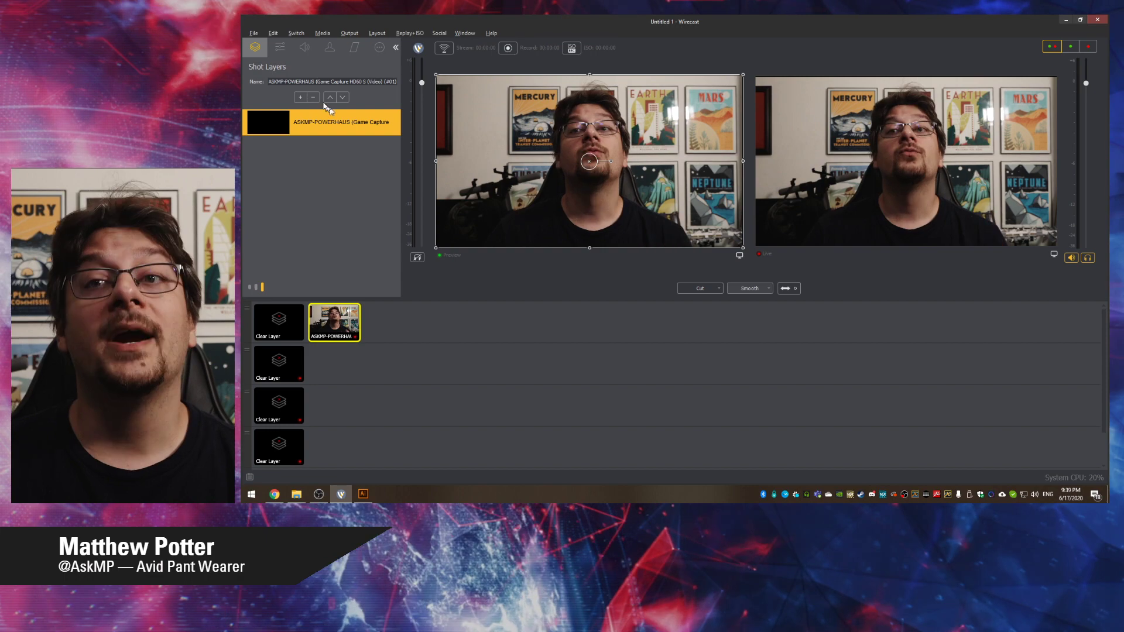
click(280, 51)
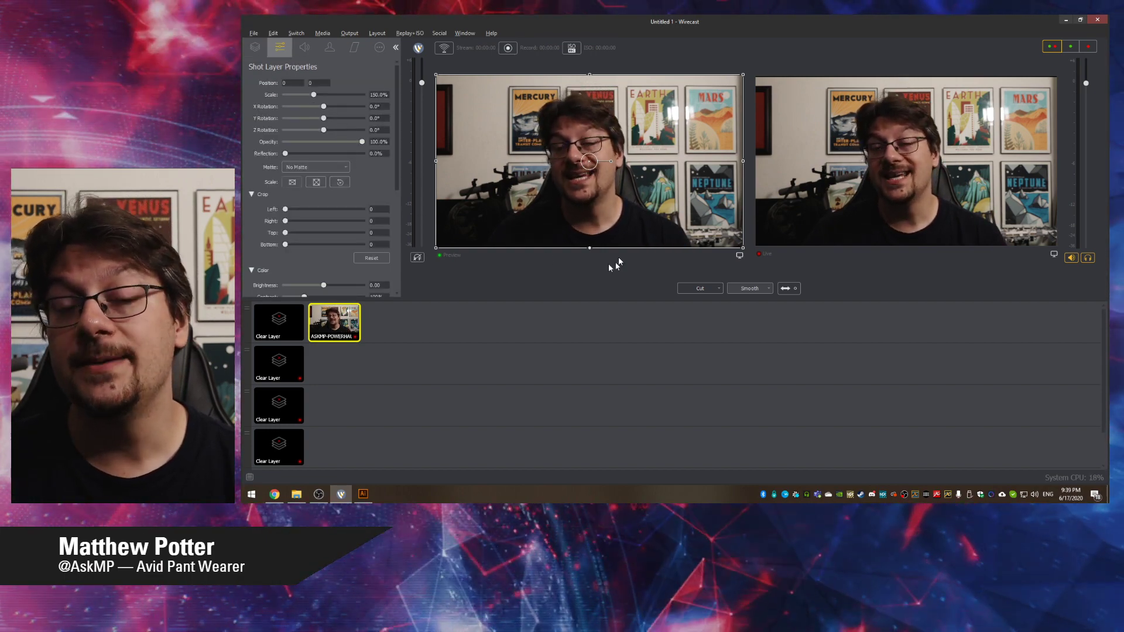
Set the Game Capture HD60 S webcam video source to 1920x1080 59.94Hz in NDI Scan Converter
right_click(878, 496)
mouse_move(858, 437)
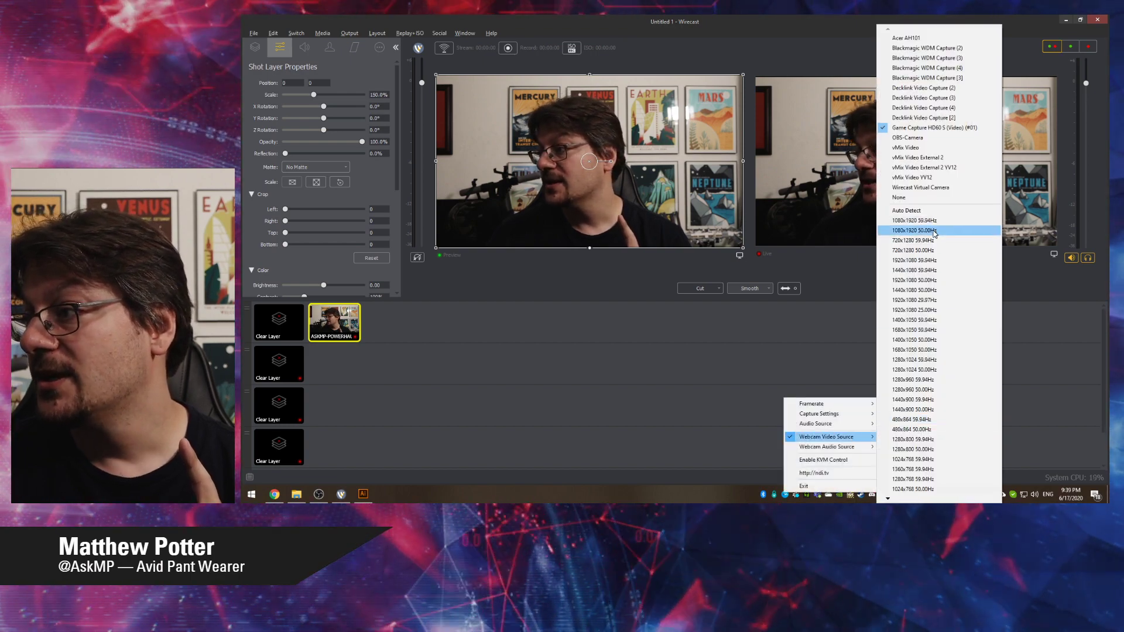
click(933, 261)
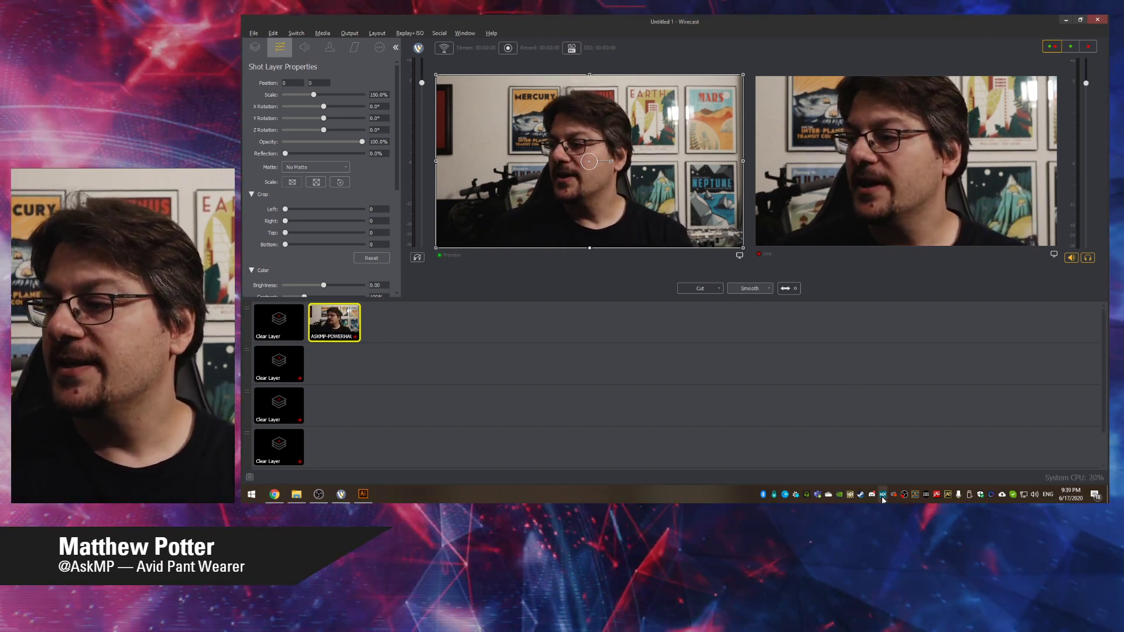
click(663, 360)
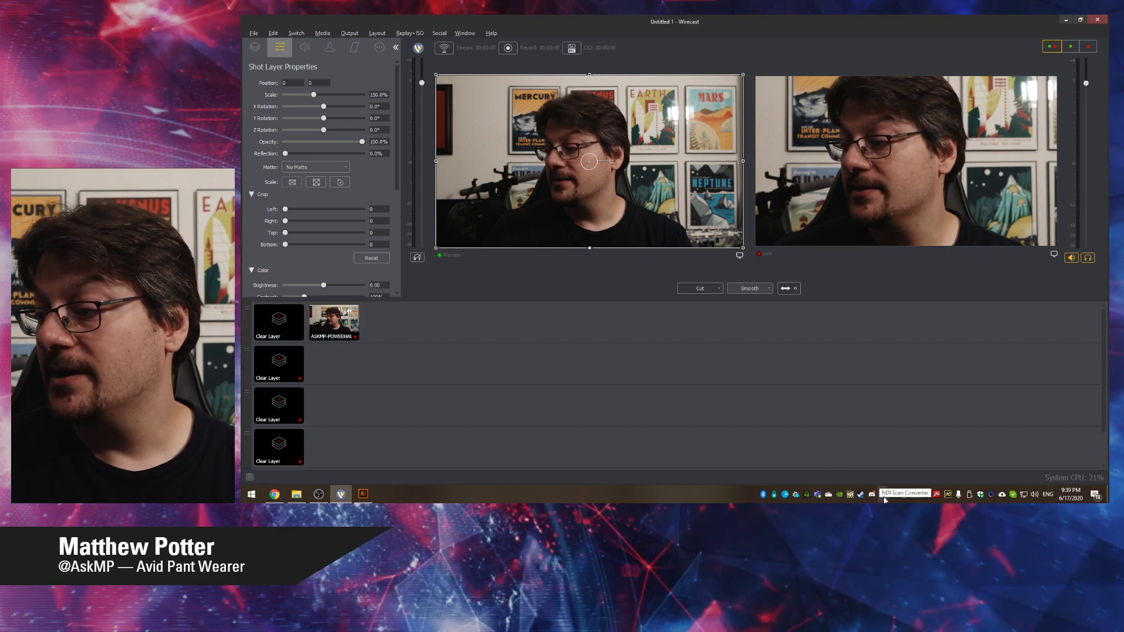
Exit NDI Scan Converter to cut the source, and send the preview shot to live again
right_click(884, 499)
click(845, 476)
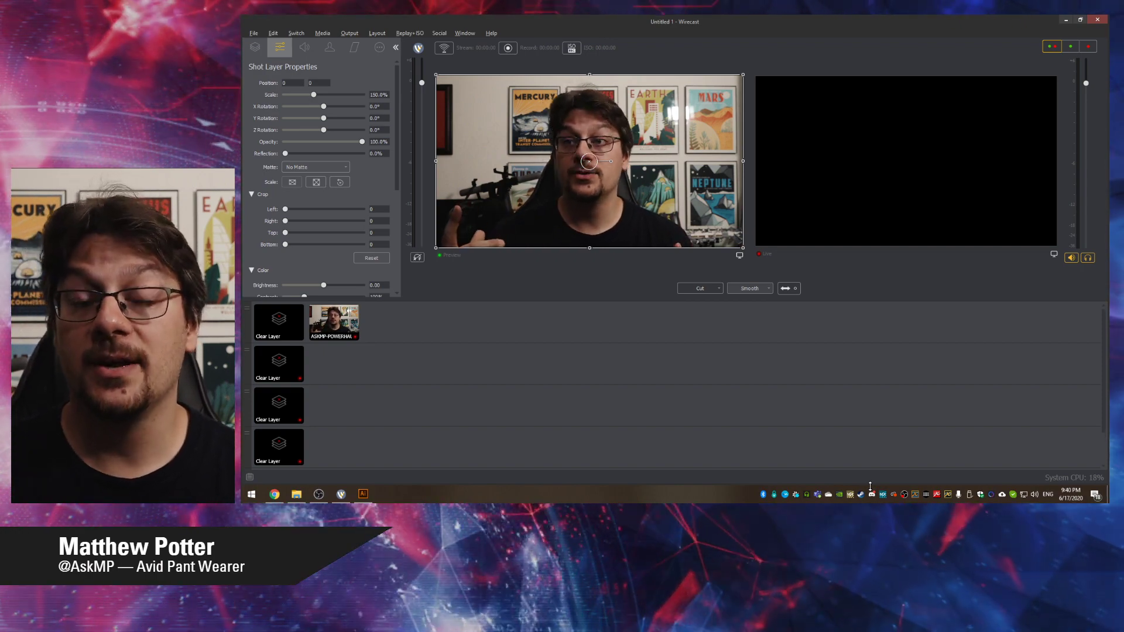
click(785, 289)
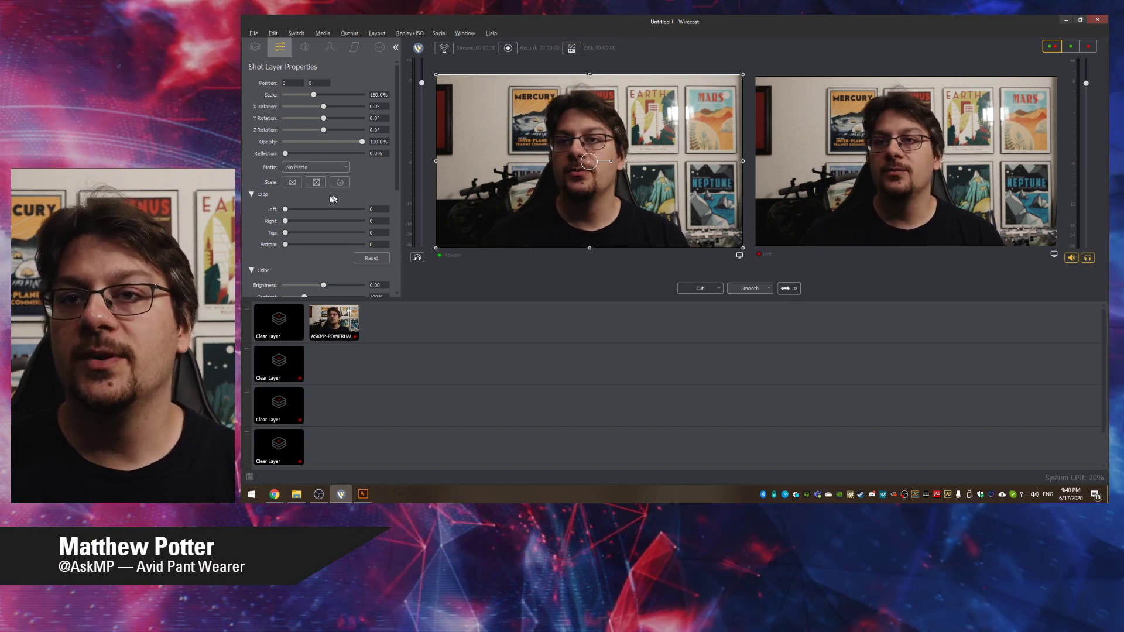
Collapse the Crop, Color and Drop Shadow sections of the shot layer properties
click(253, 194)
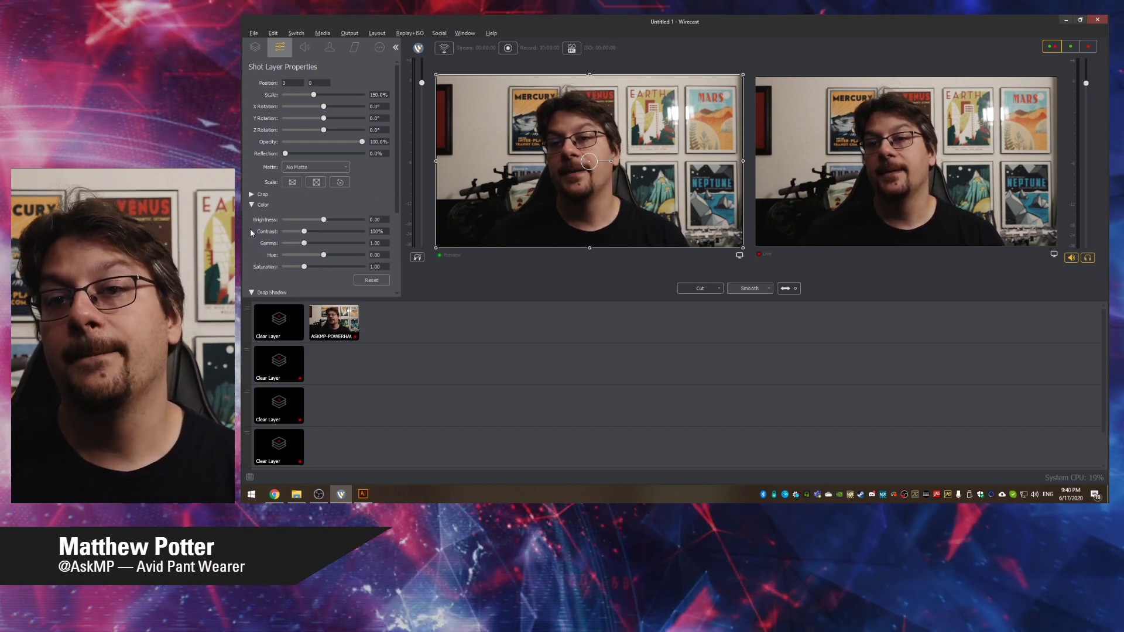
click(252, 205)
click(252, 215)
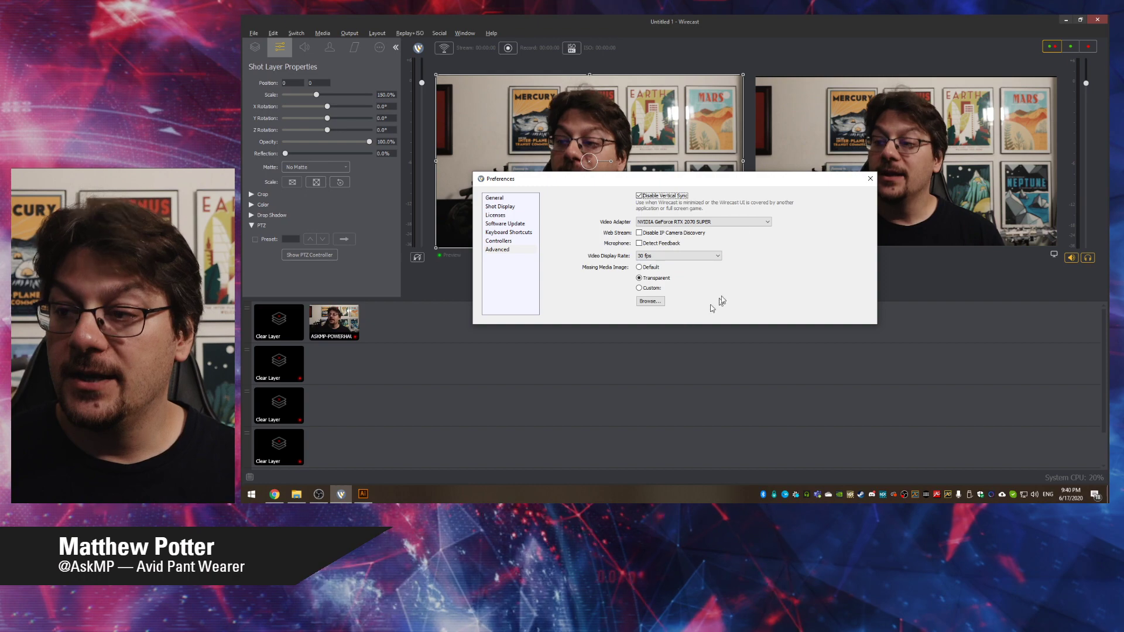
Close the preferences and check the NDI source properties of the Game Capture shot
click(870, 179)
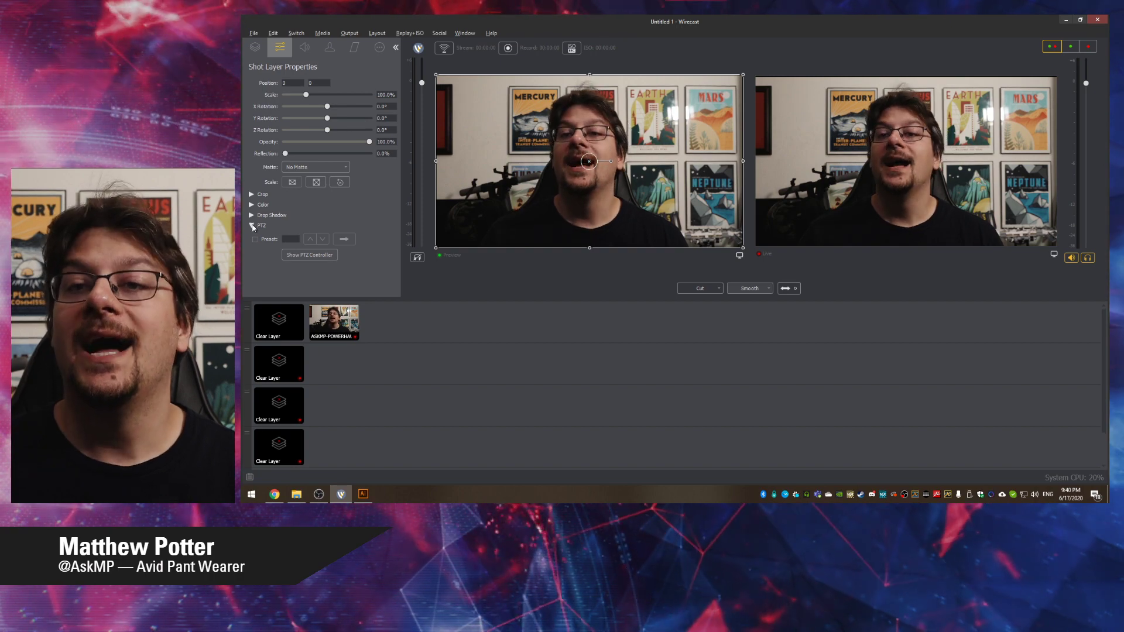
click(380, 47)
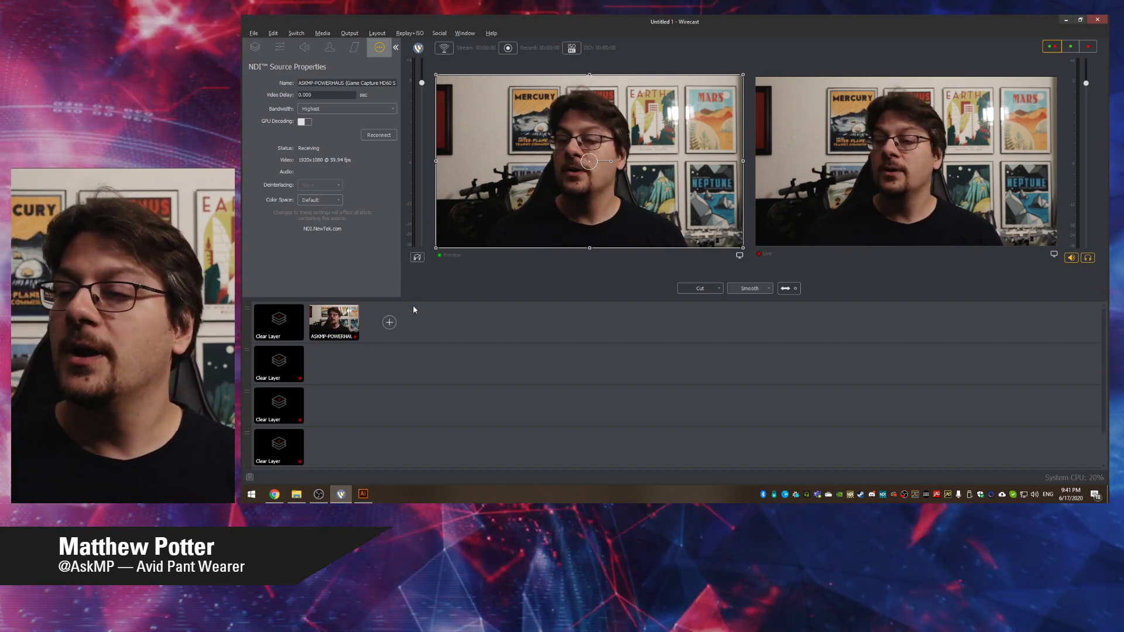
Switch to the 13.2 beta release notes in Chrome and read the WIRE-17189 entry about emojis and other characters
key(alt+Tab)
scroll(577, 381, down, 4)
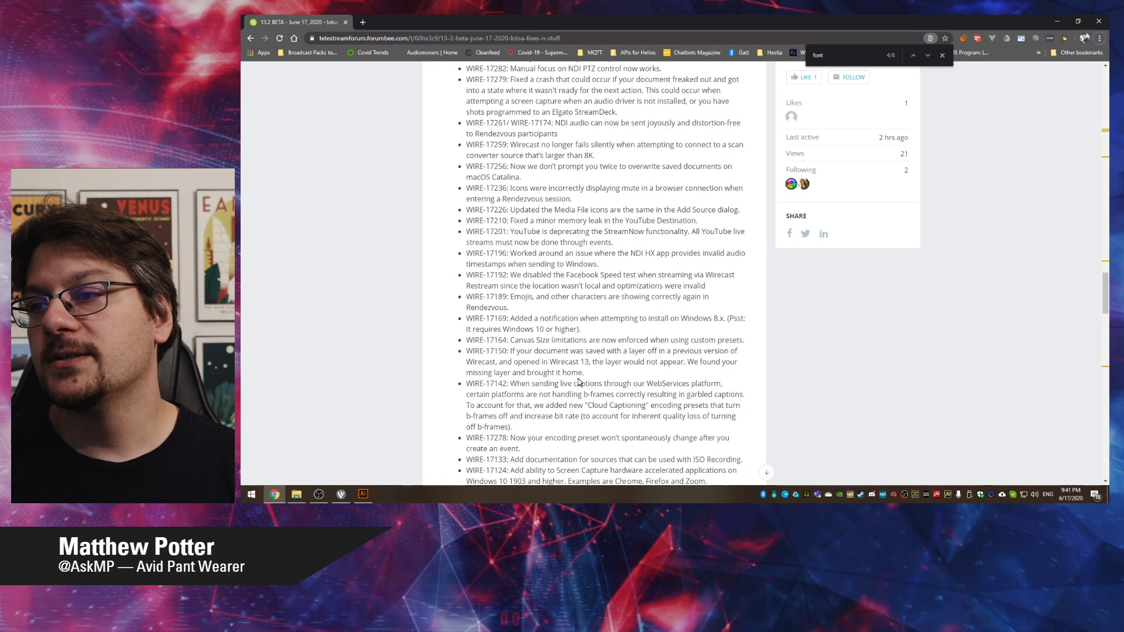
double_click(581, 250)
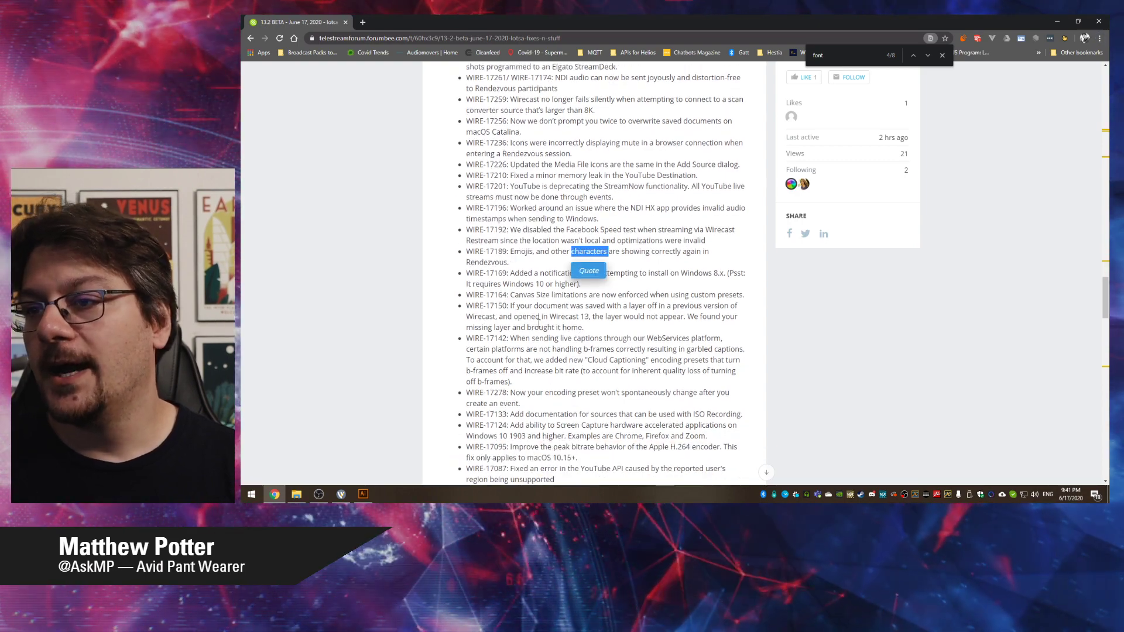
click(581, 250)
triple_click(544, 253)
click(547, 254)
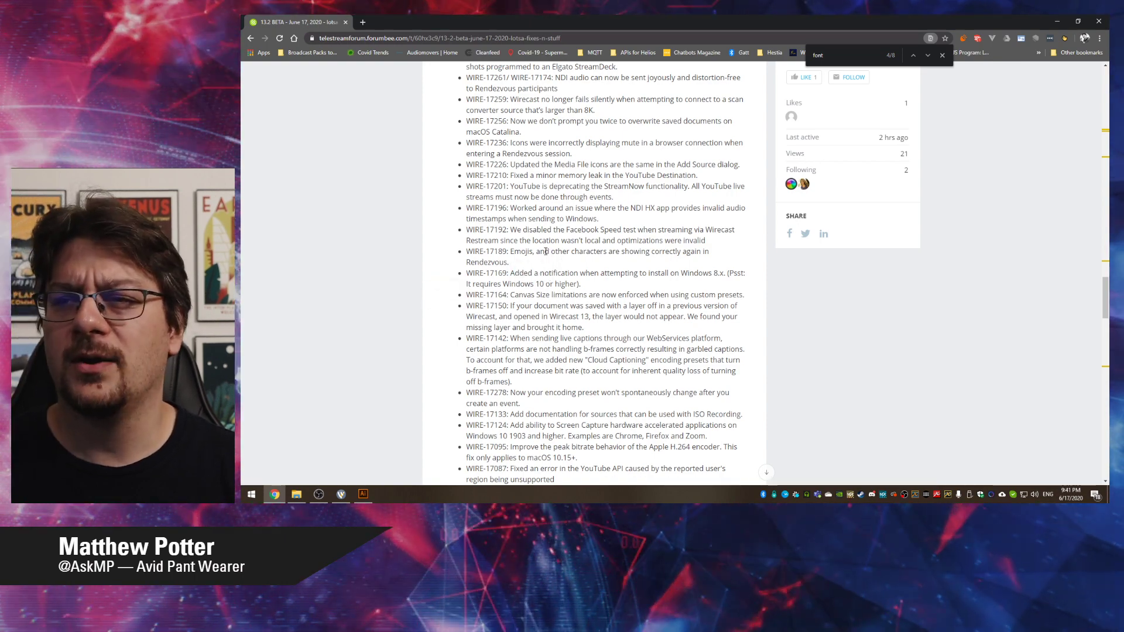
double_click(546, 252)
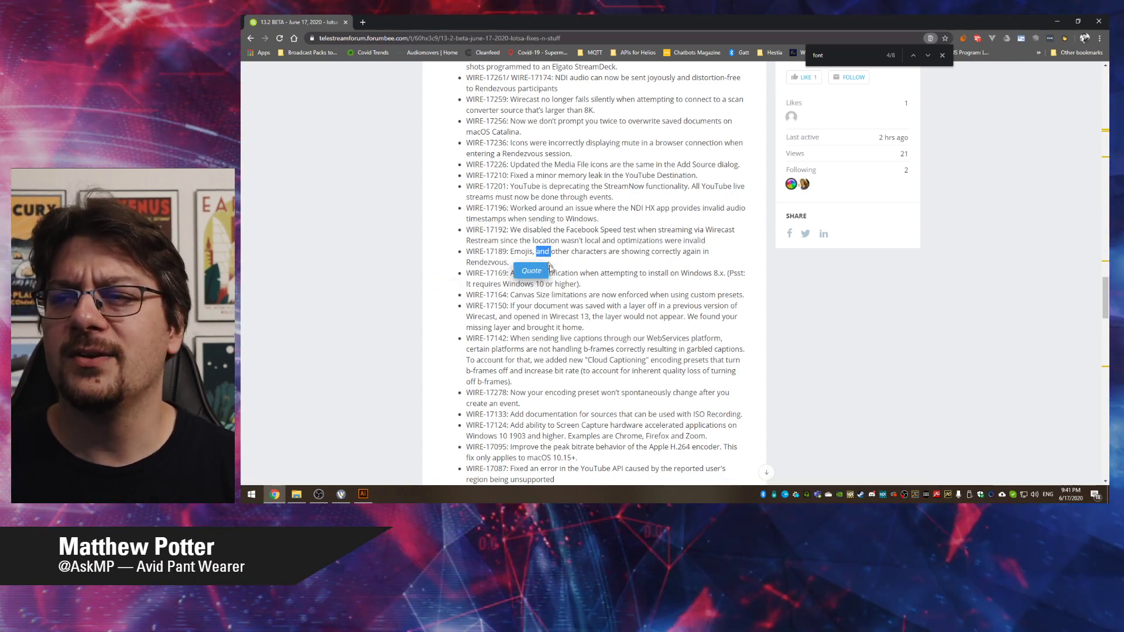
triple_click(567, 253)
click(567, 253)
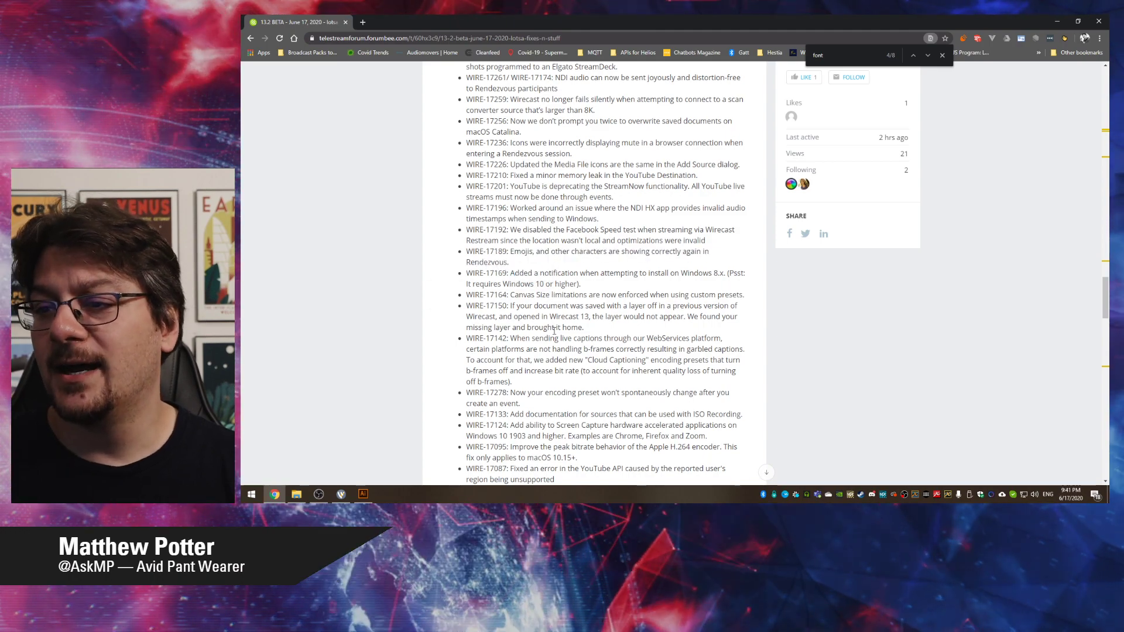
Read the WIRE-17142, WIRE-17278 and WIRE-17133 entries on live captions, encoding presets and ISO recording documentation
scroll(585, 266, down, 2)
triple_click(605, 250)
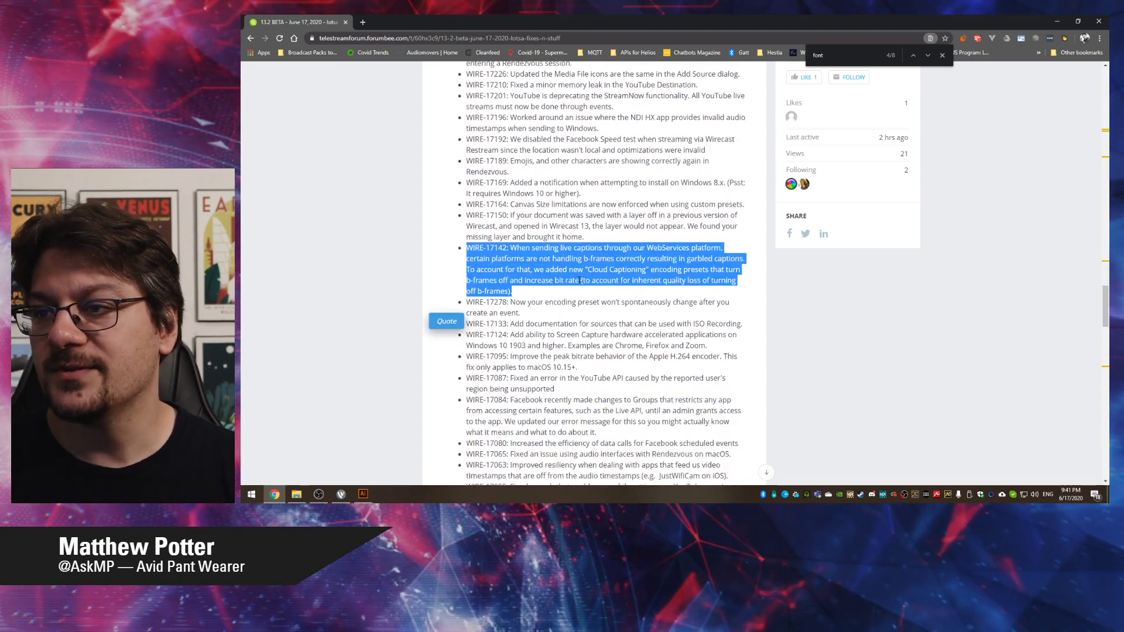
triple_click(535, 315)
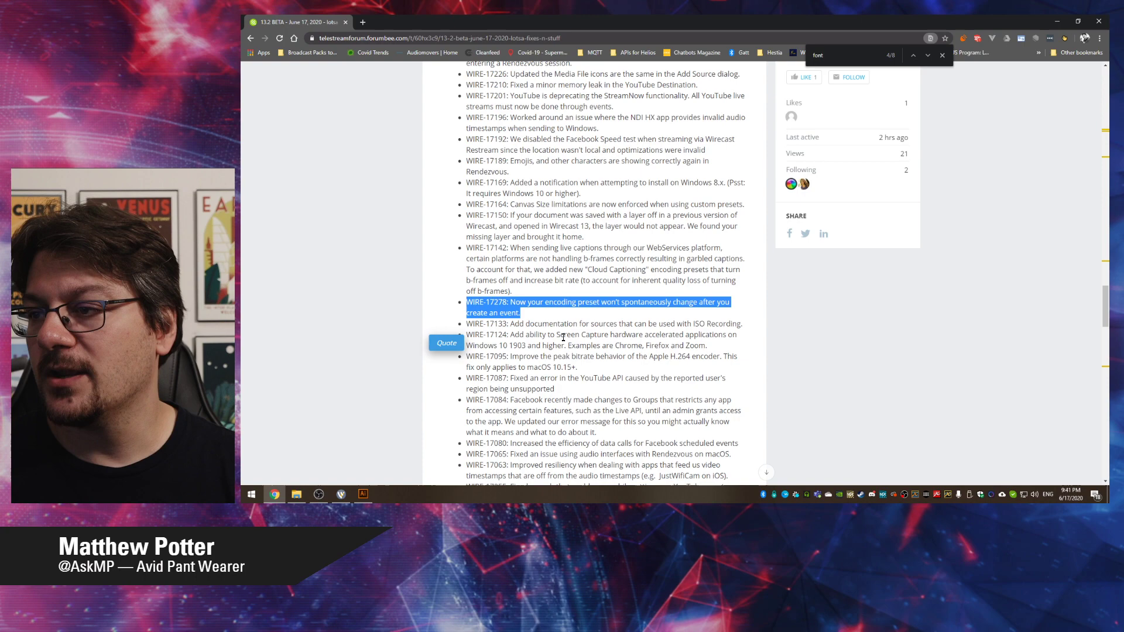
scroll(562, 336, down, 2)
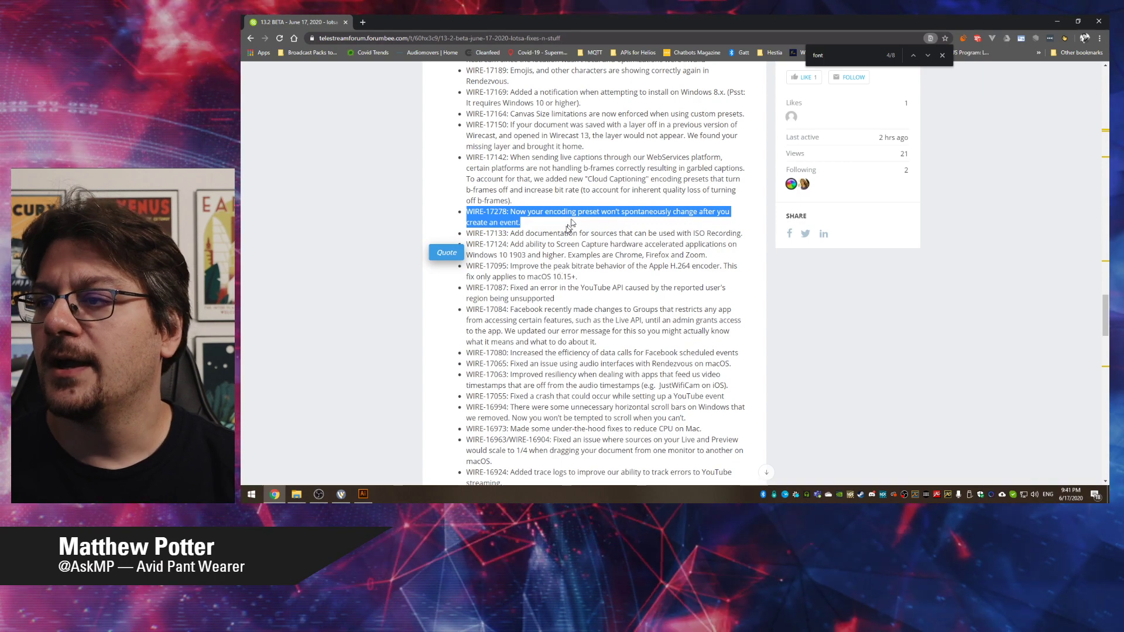
triple_click(601, 233)
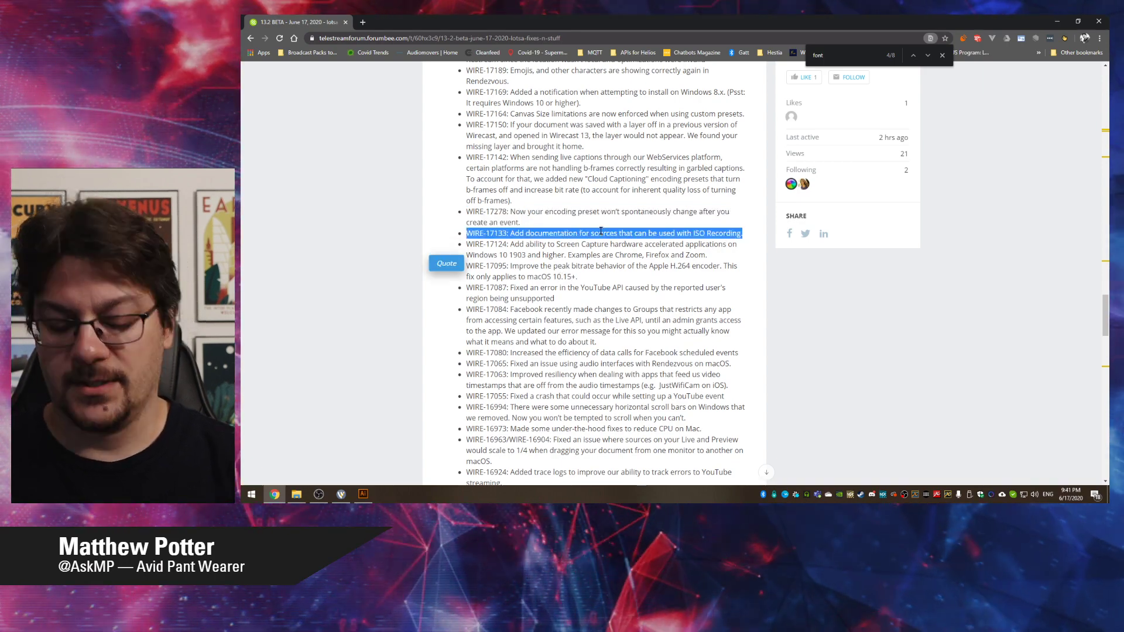
Switch back to Wirecast and add a new ISO recording in the Replay and ISO configuration
key(alt+Tab)
click(410, 33)
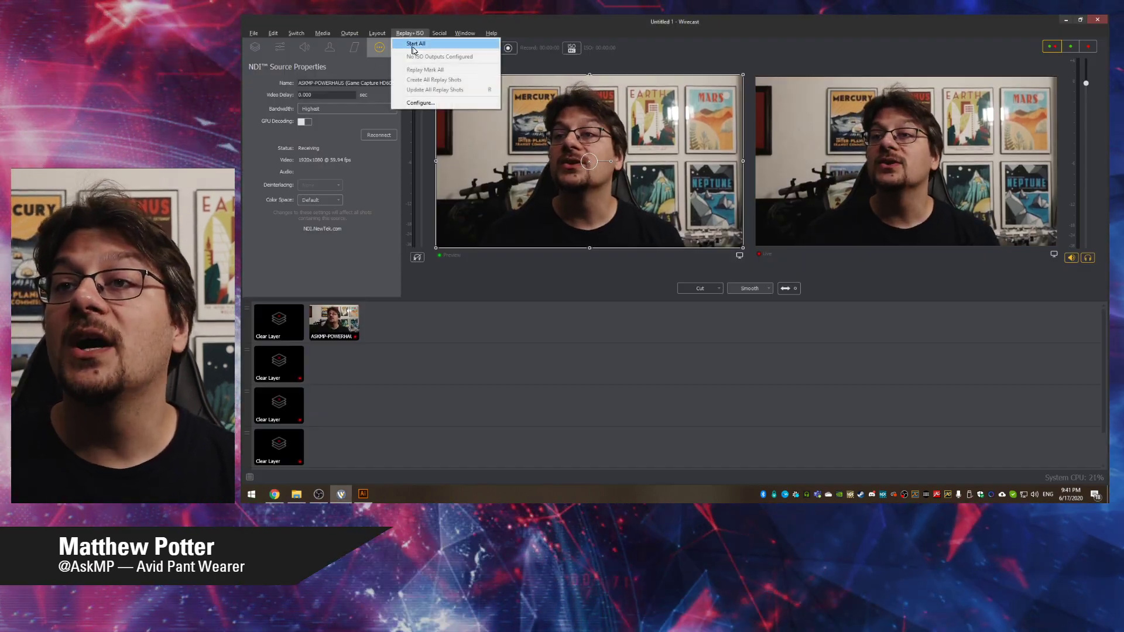
click(420, 102)
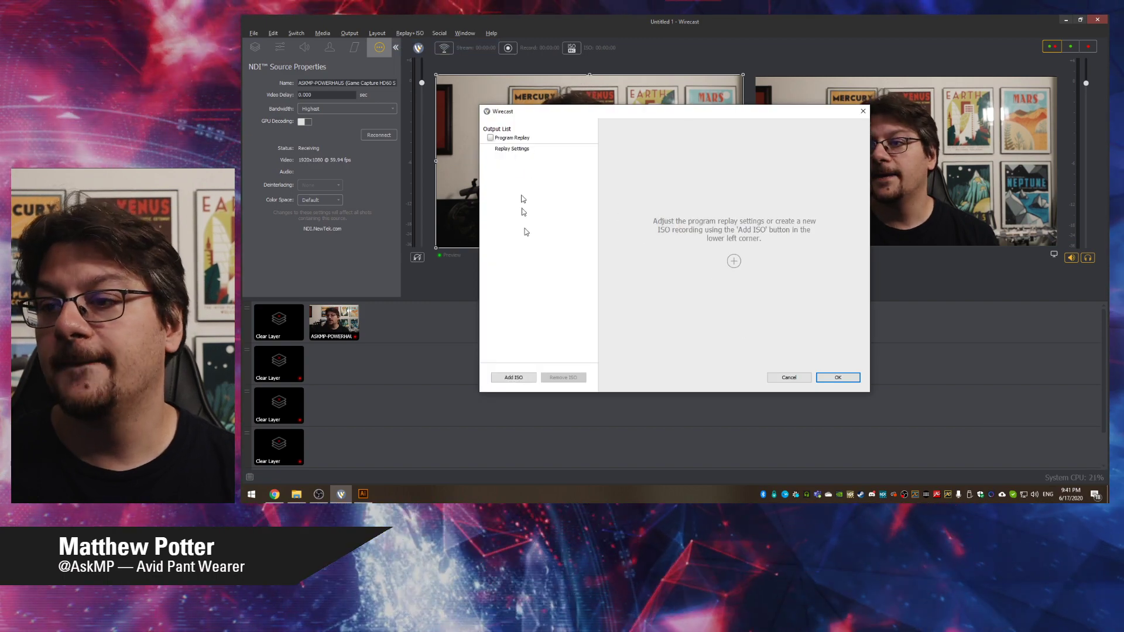
click(513, 377)
Try the NVIDIA GeForce RTX 2070 SUPER 1 source, then set the ISO's video source to ASKMP-POWERHAUS (Game Capture HD60 S (Video) (#01))
click(720, 145)
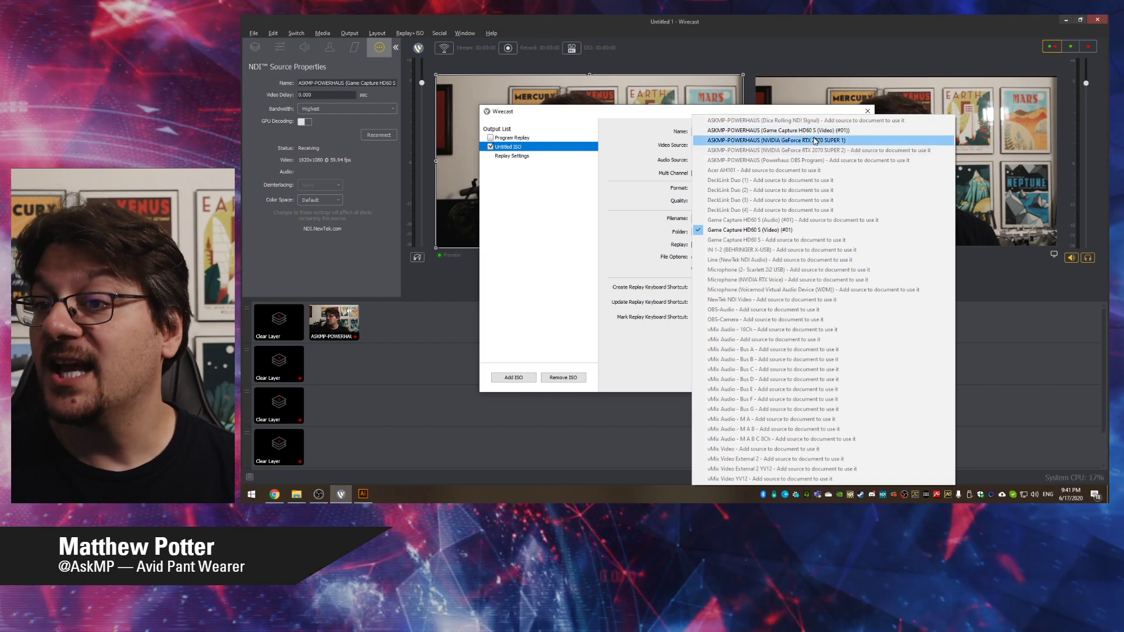
click(726, 143)
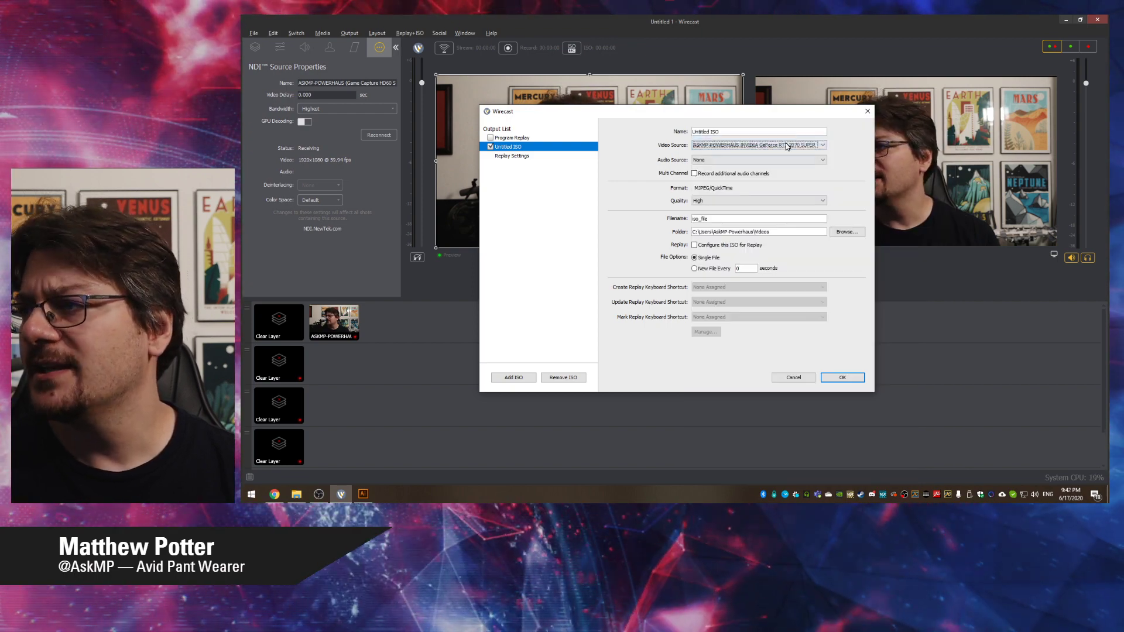
click(785, 144)
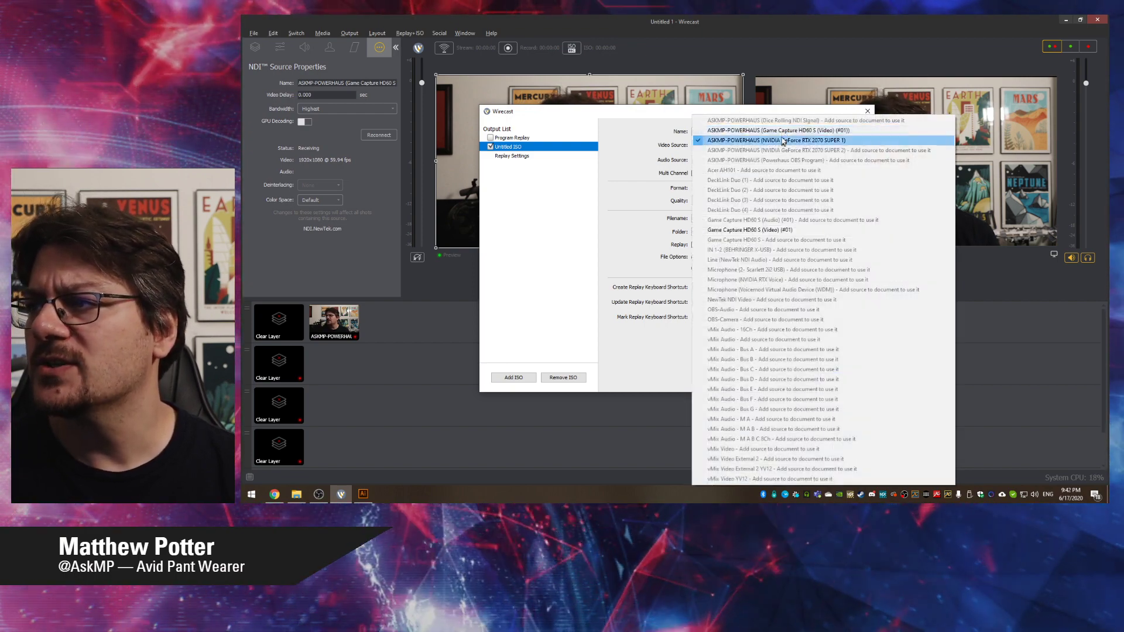
click(781, 129)
Check the ISO's audio and video source options and toggle the recording of additional audio channels on and off
click(720, 160)
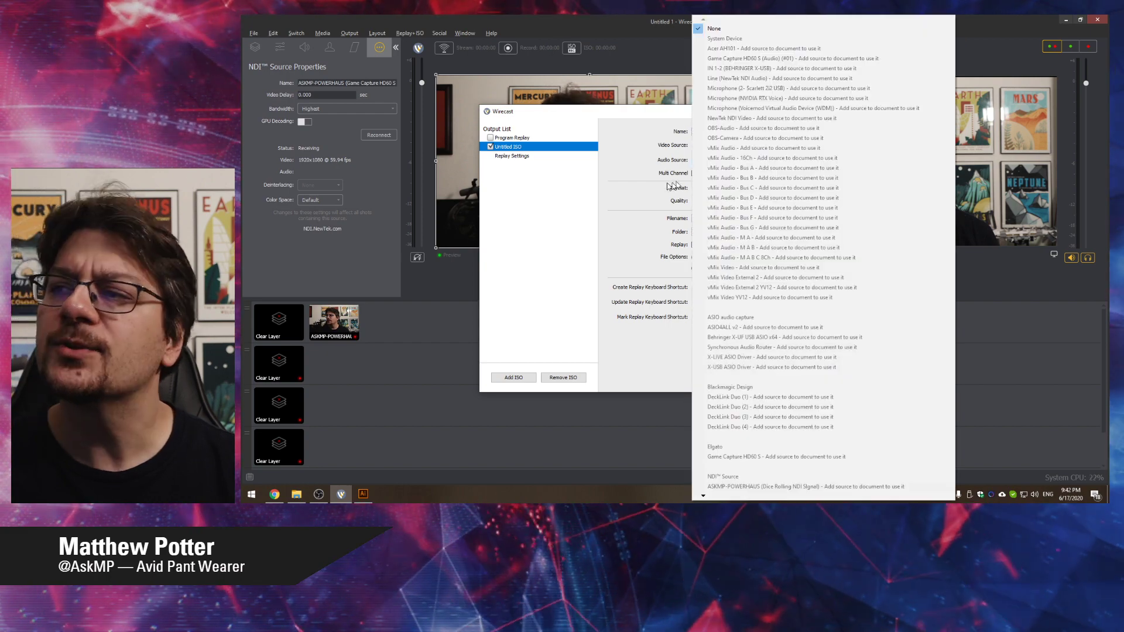
click(646, 180)
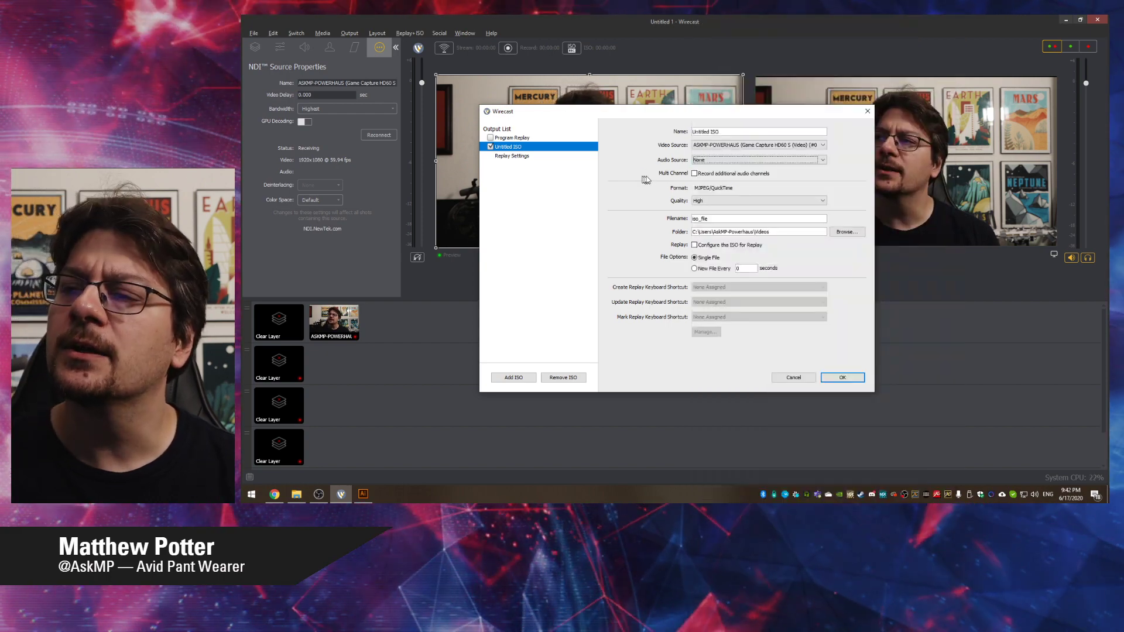
click(708, 149)
click(625, 211)
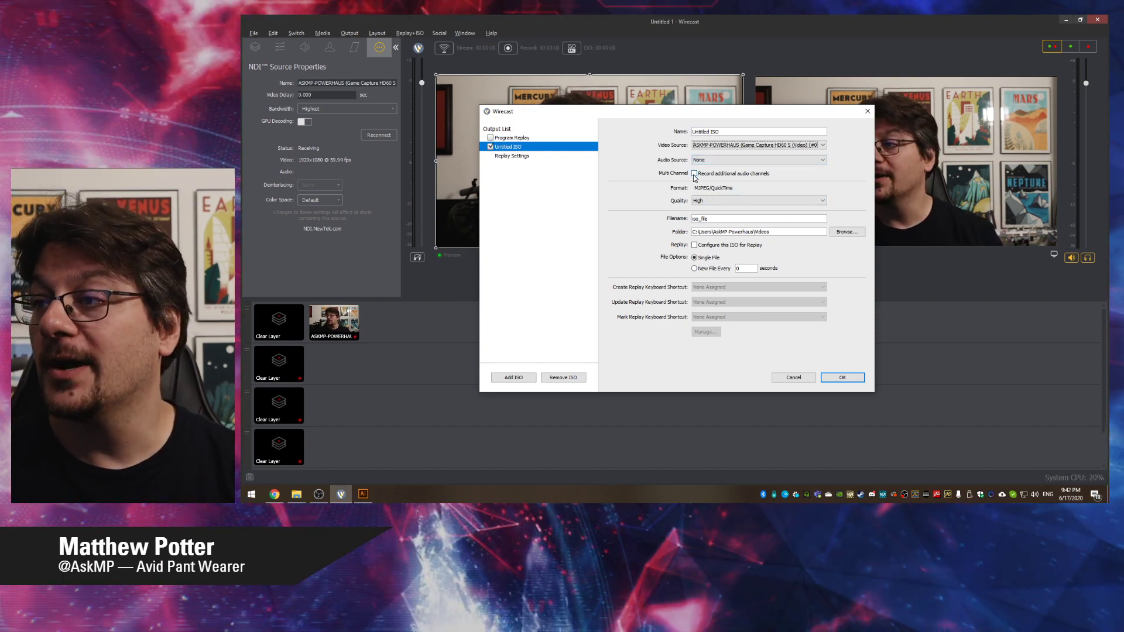
click(695, 176)
click(695, 176)
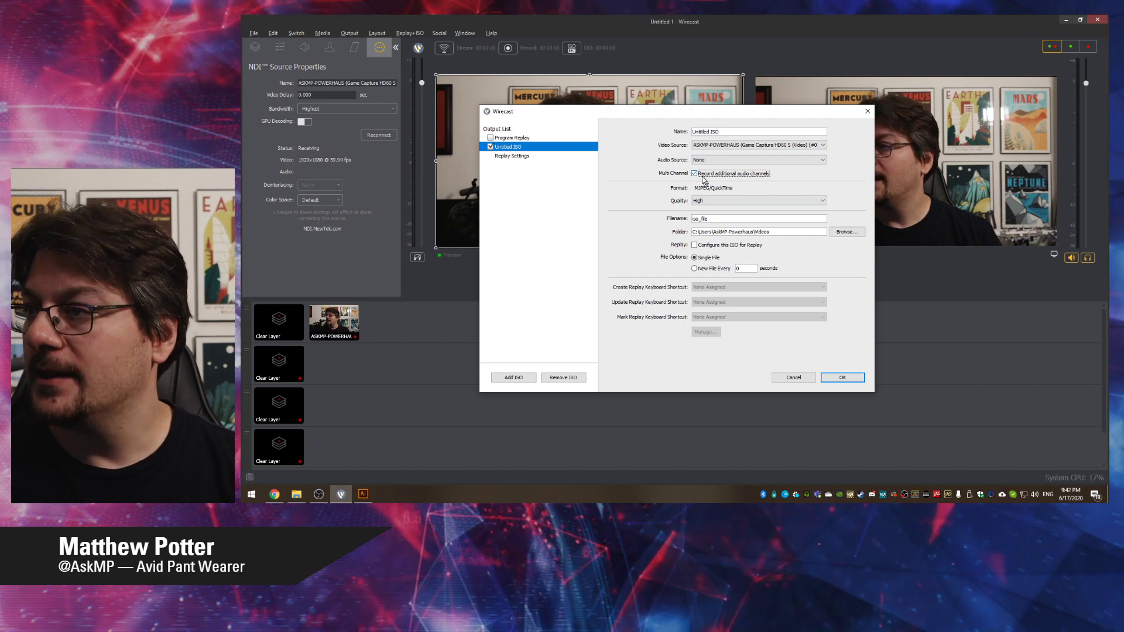
Look through the full list of audio sources offered for the ISO recording, from system devices to WASAPI audio capture
click(701, 161)
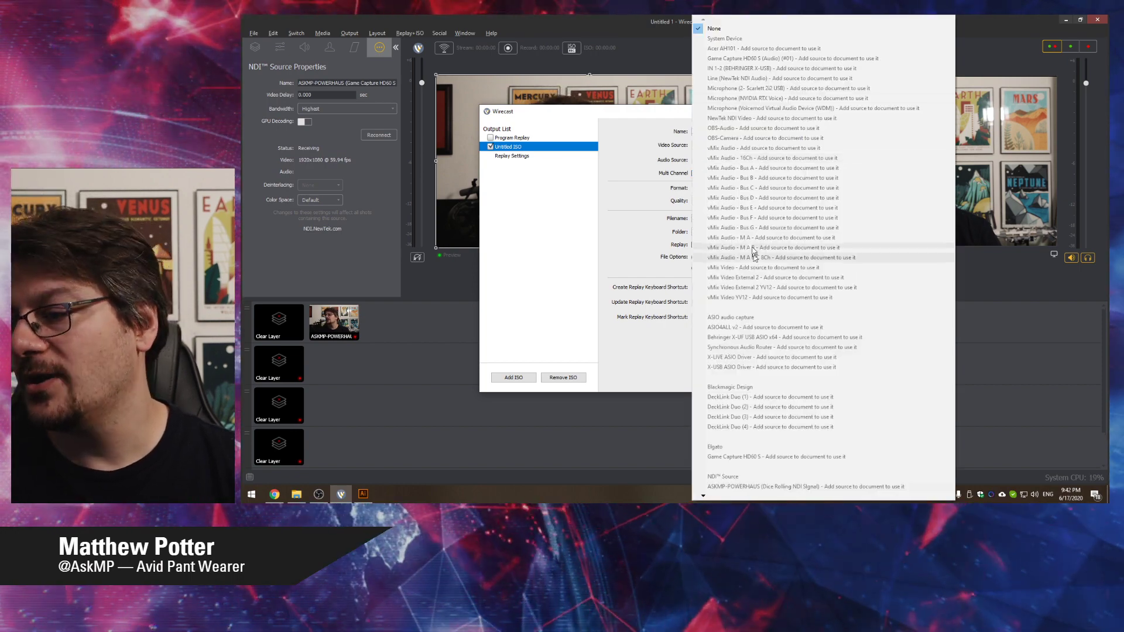
click(641, 202)
click(704, 159)
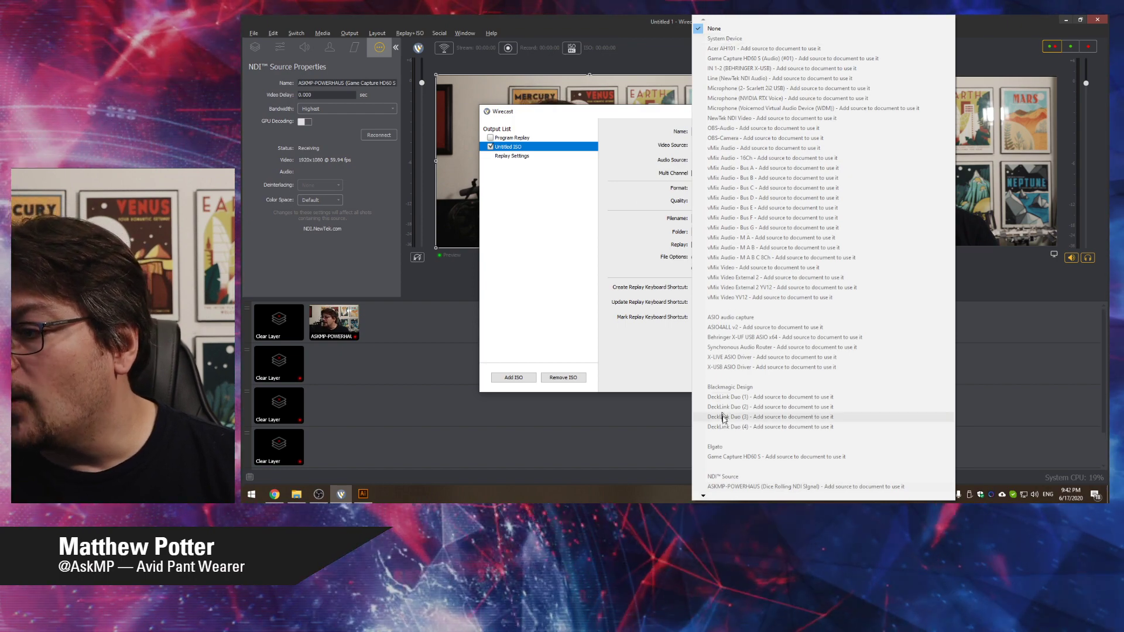
mouse_move(724, 496)
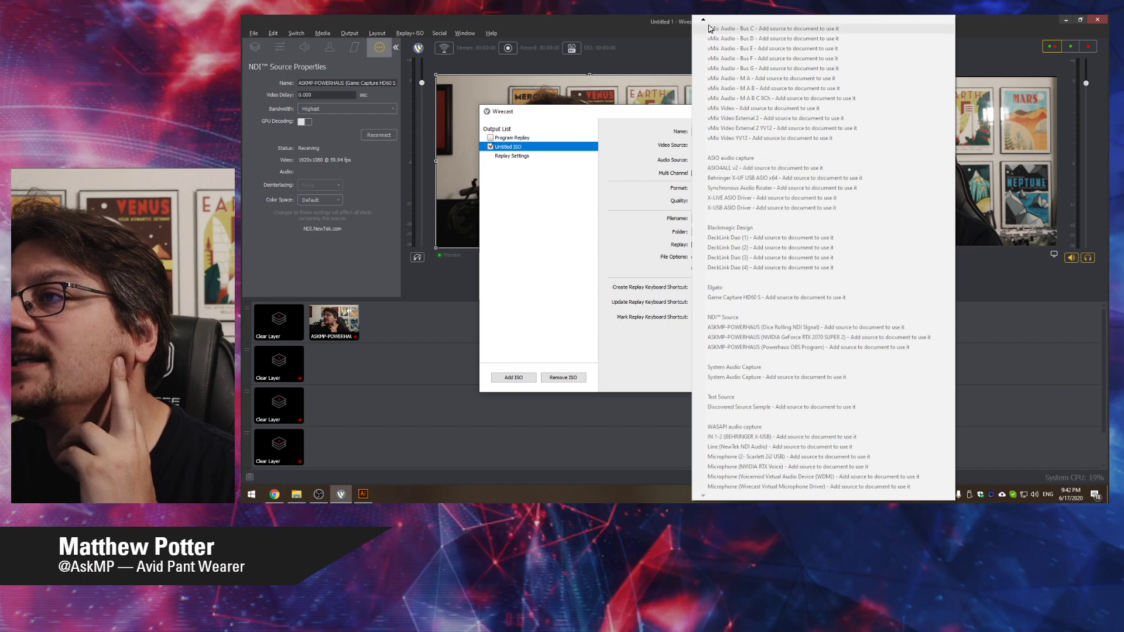
mouse_move(708, 20)
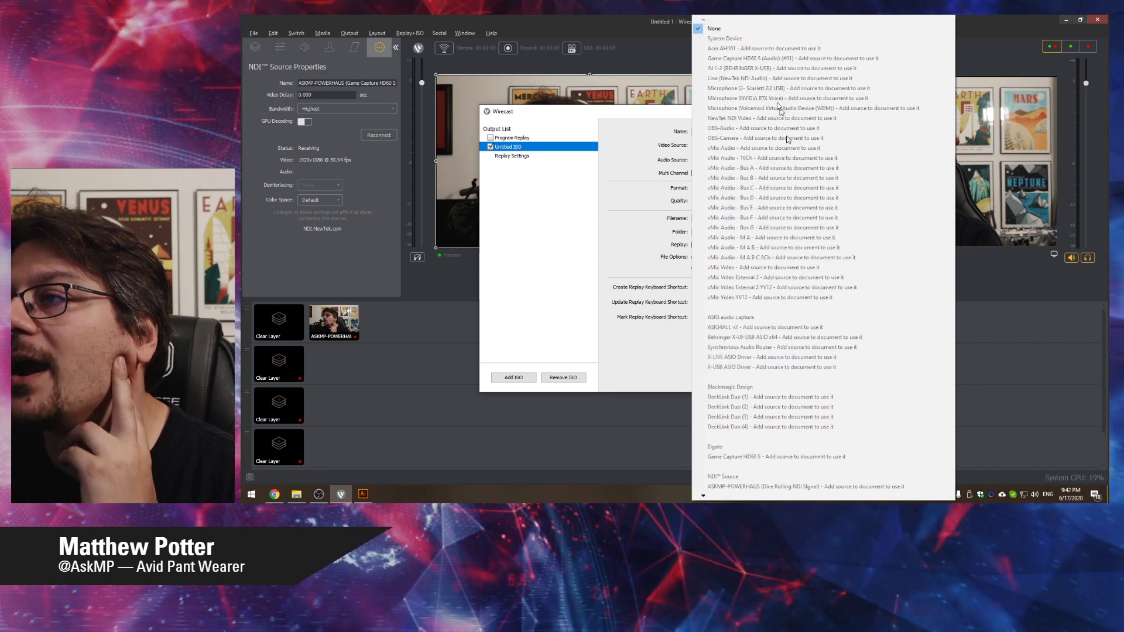
click(632, 188)
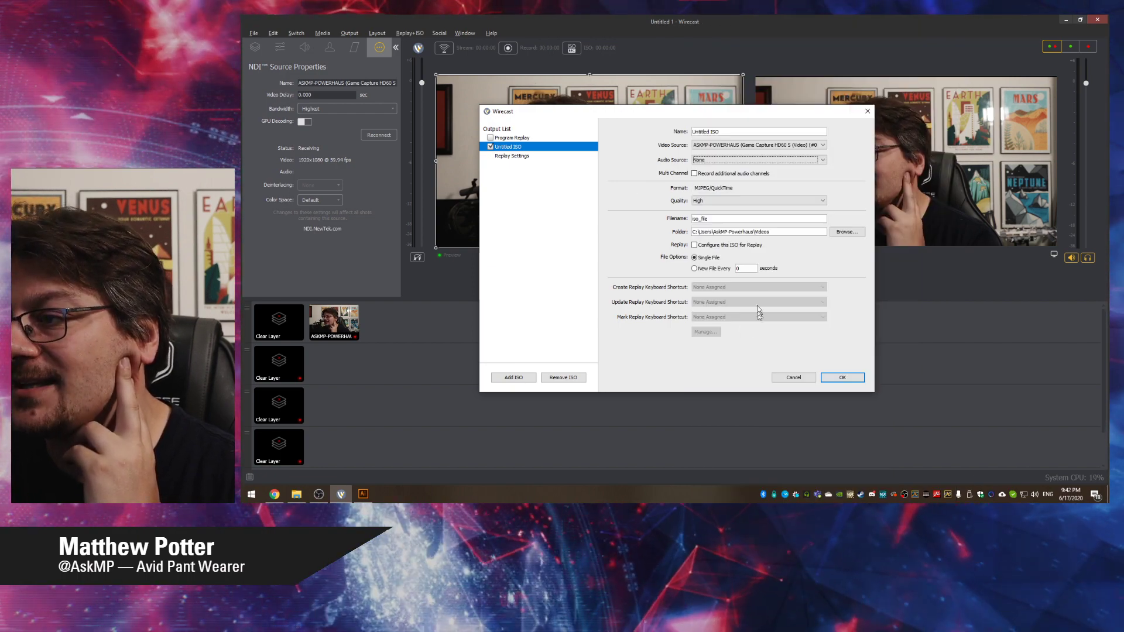
click(726, 160)
click(642, 170)
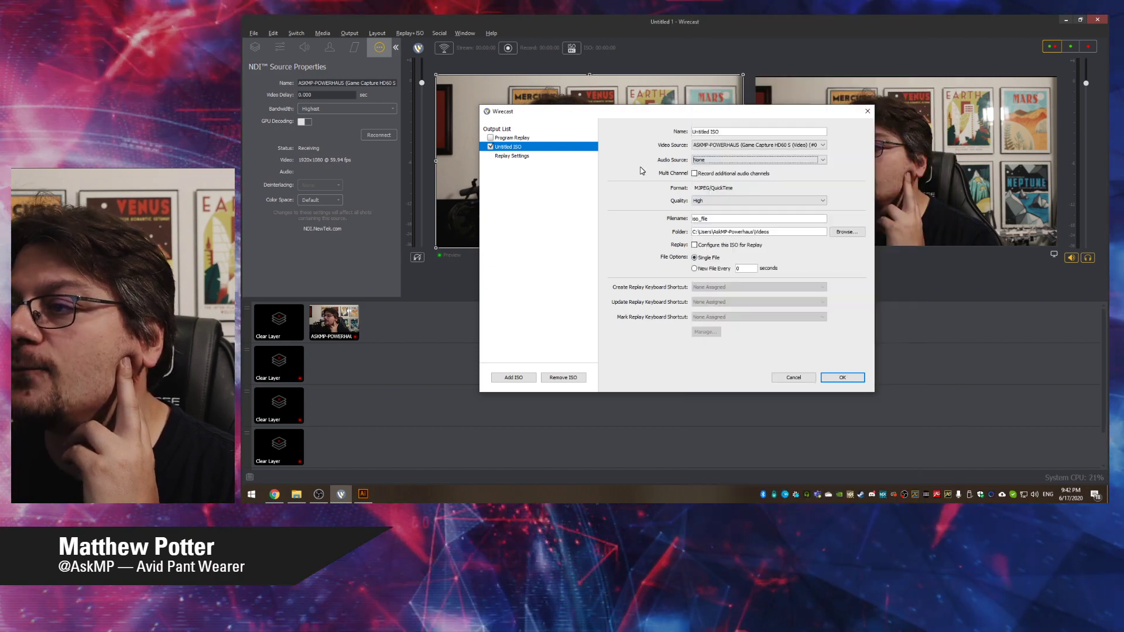
click(715, 161)
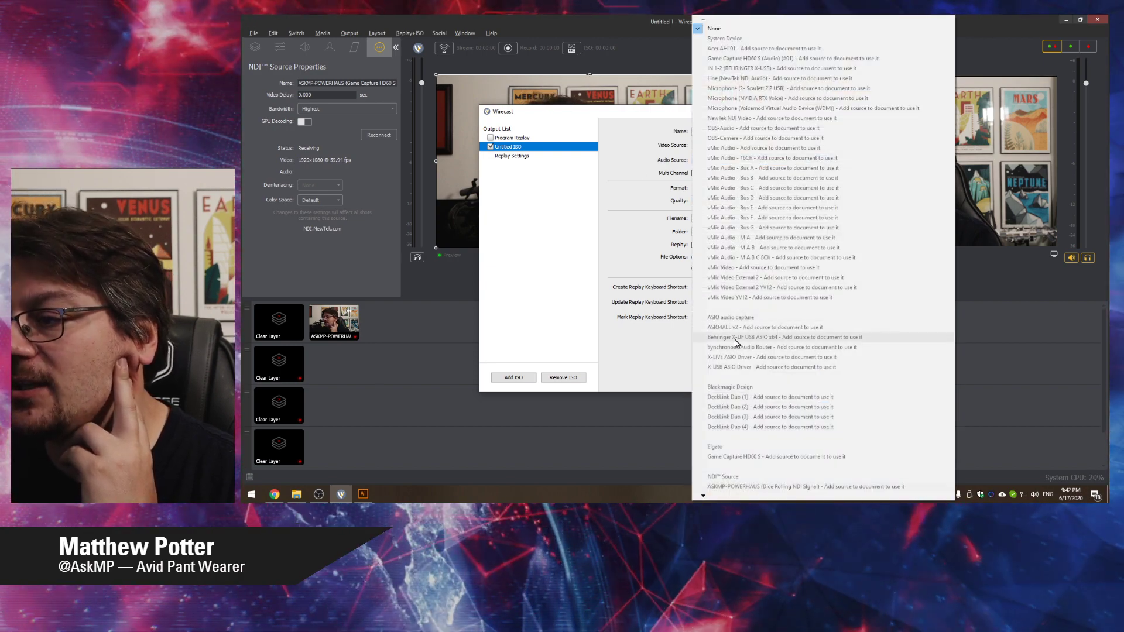
click(673, 318)
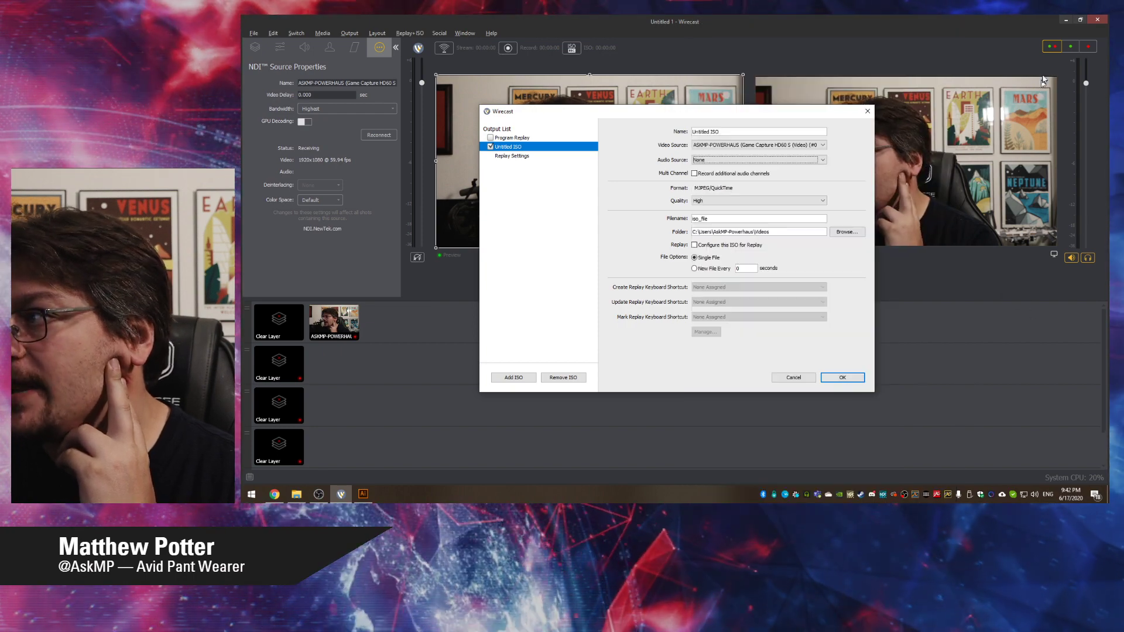
click(740, 159)
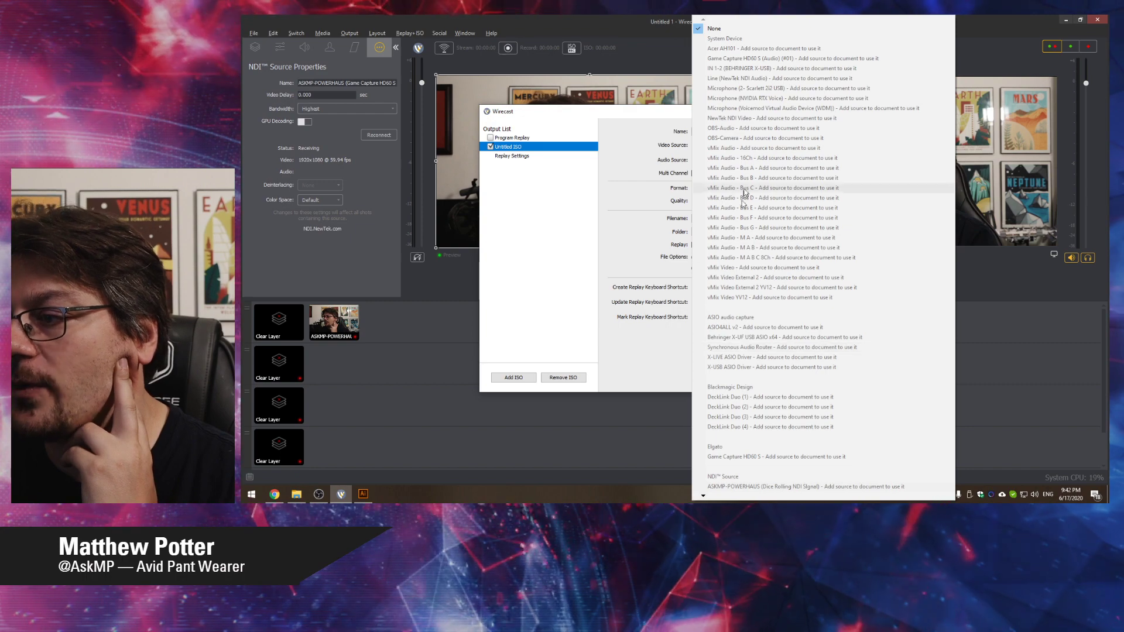
click(632, 246)
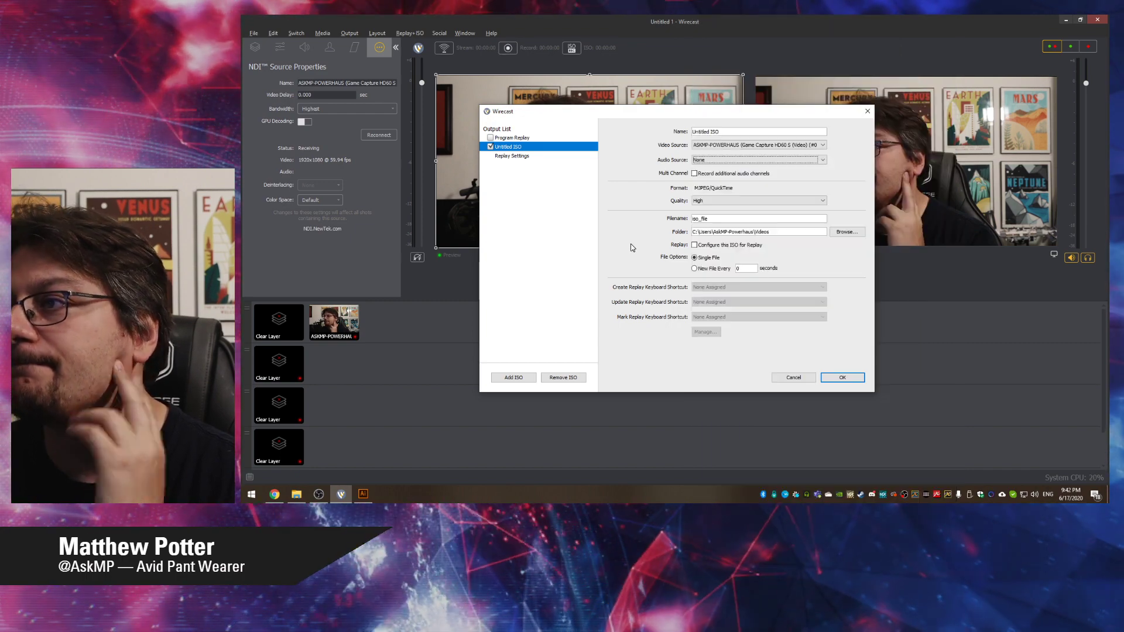
Review the ISO's quality and audio source options, and close the ISO configuration without saving
click(717, 202)
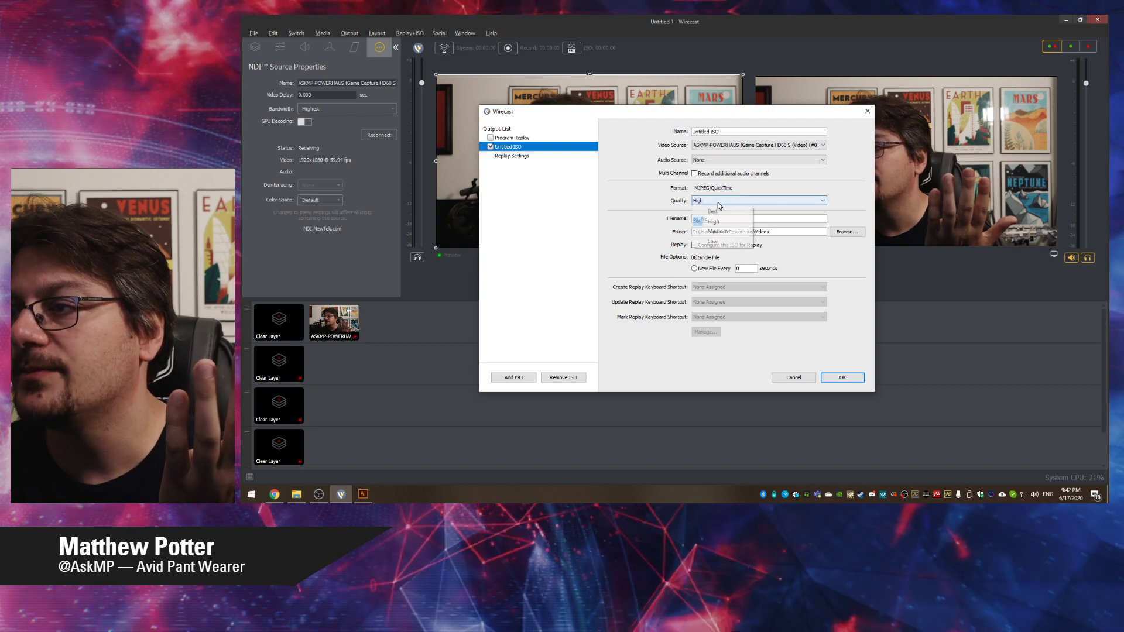
click(686, 213)
click(706, 161)
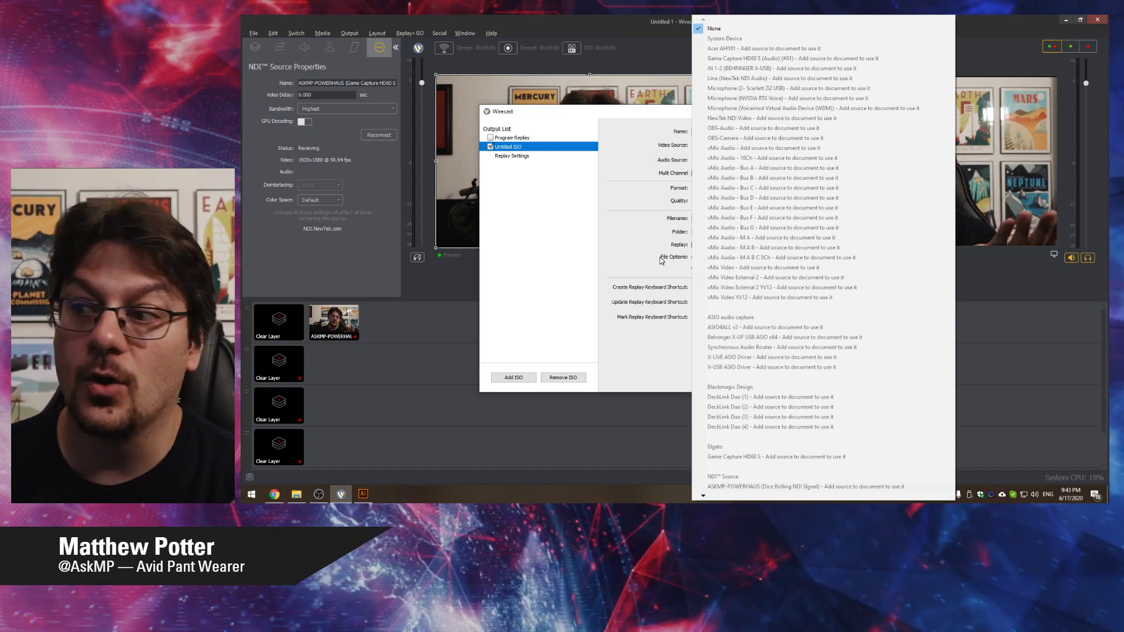
click(656, 268)
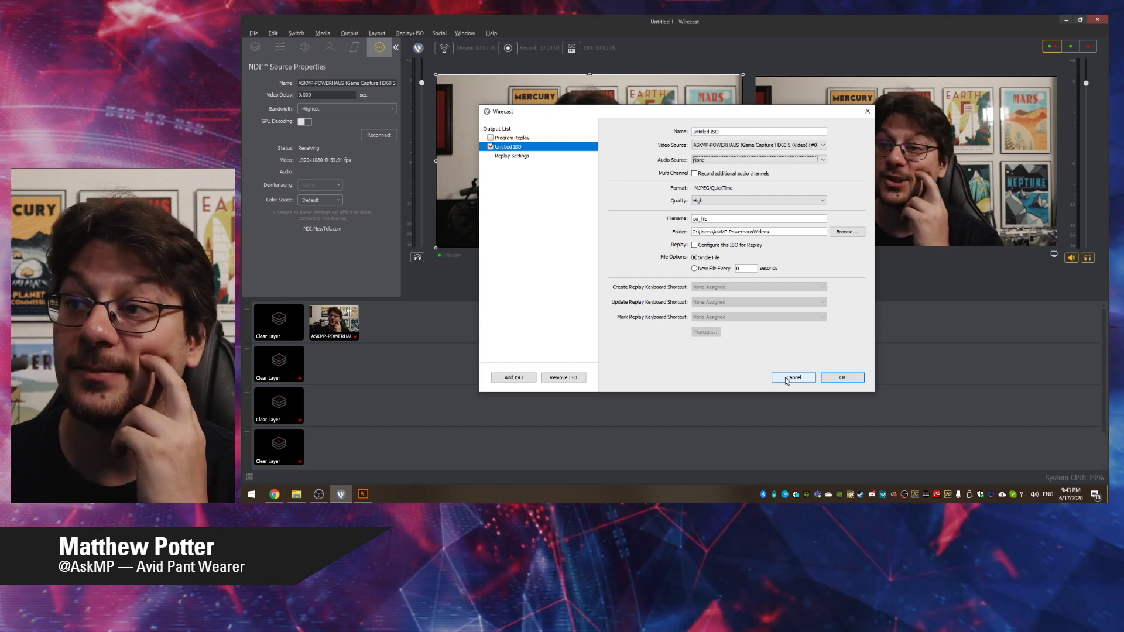
click(786, 378)
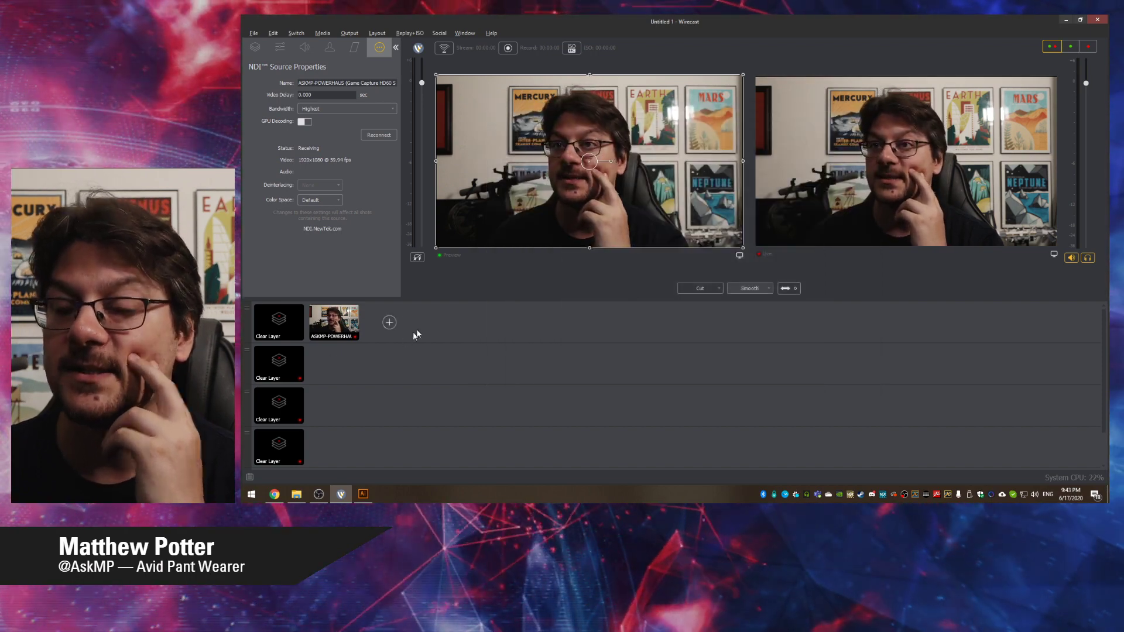
Switch to the 13.2 beta release notes in Chrome and read the WIRE-17087 YouTube API and WIRE-17084 Facebook Groups entries
key(alt+Tab)
click(536, 320)
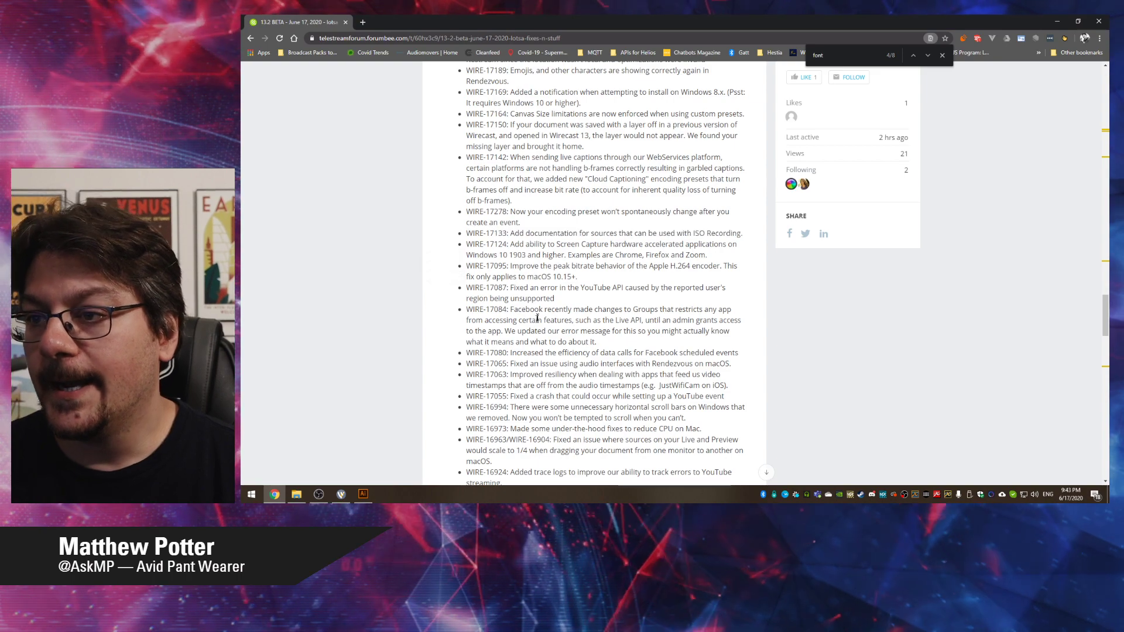
double_click(557, 311)
double_click(550, 288)
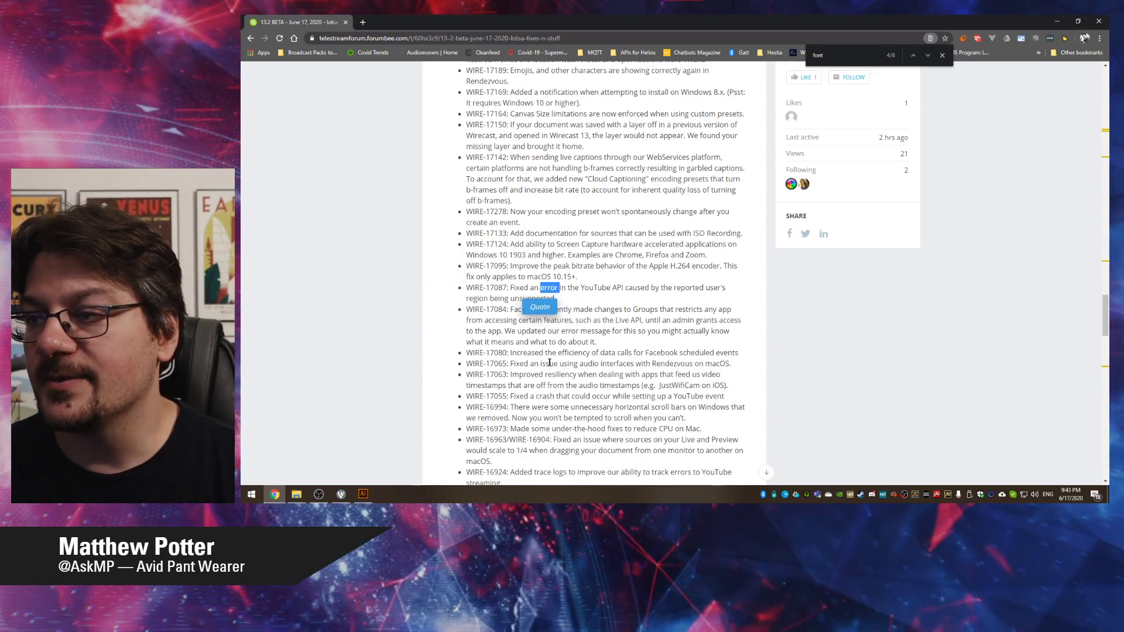
click(548, 354)
scroll(582, 301, down, 1)
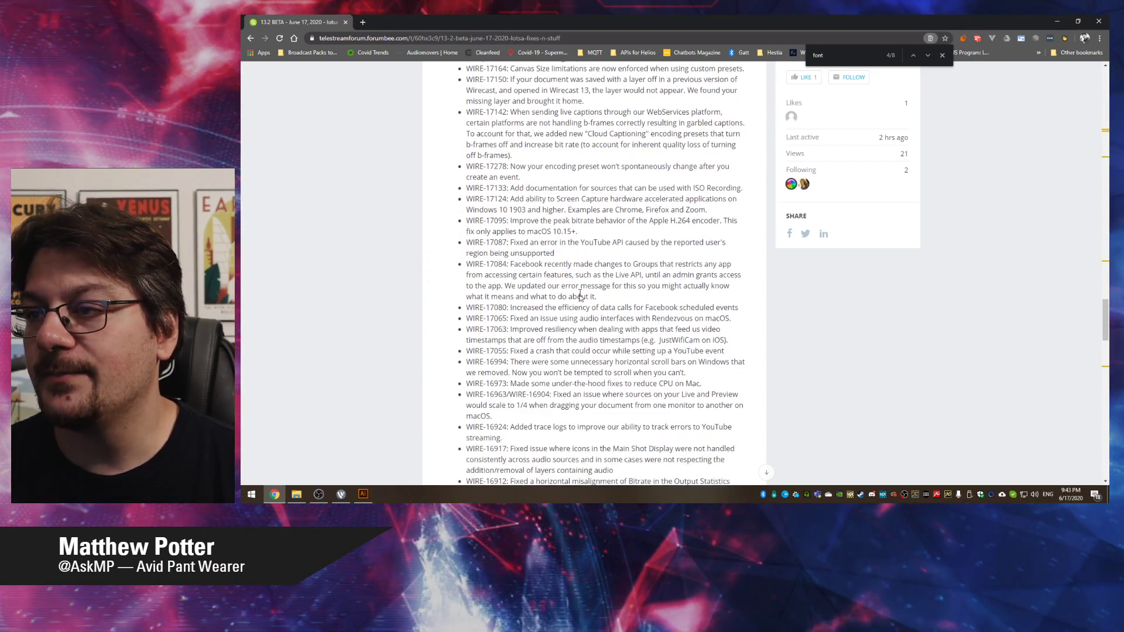
Read the WIRE-17095 entry about the peak bitrate behavior of the Apple H.264 encoder
double_click(545, 220)
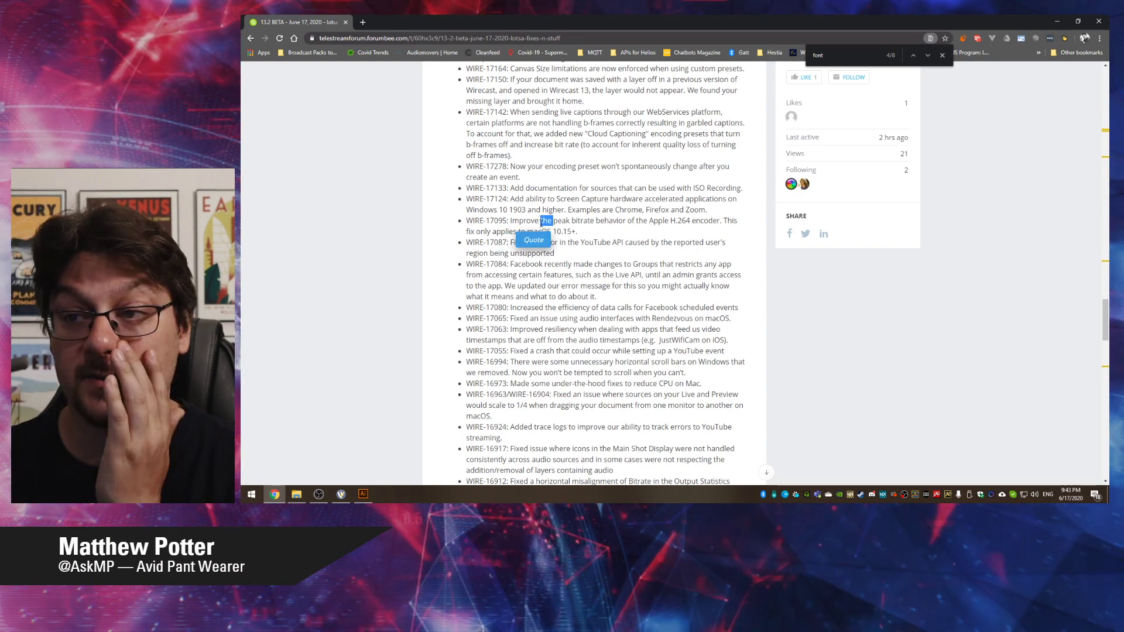
double_click(545, 221)
click(581, 220)
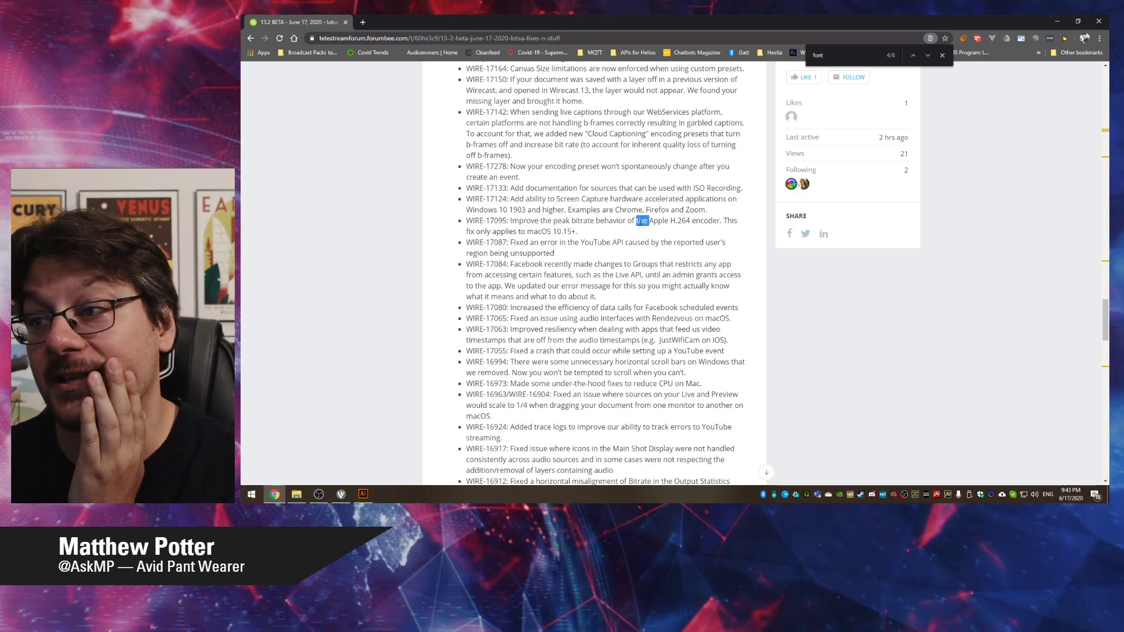
triple_click(581, 221)
double_click(560, 221)
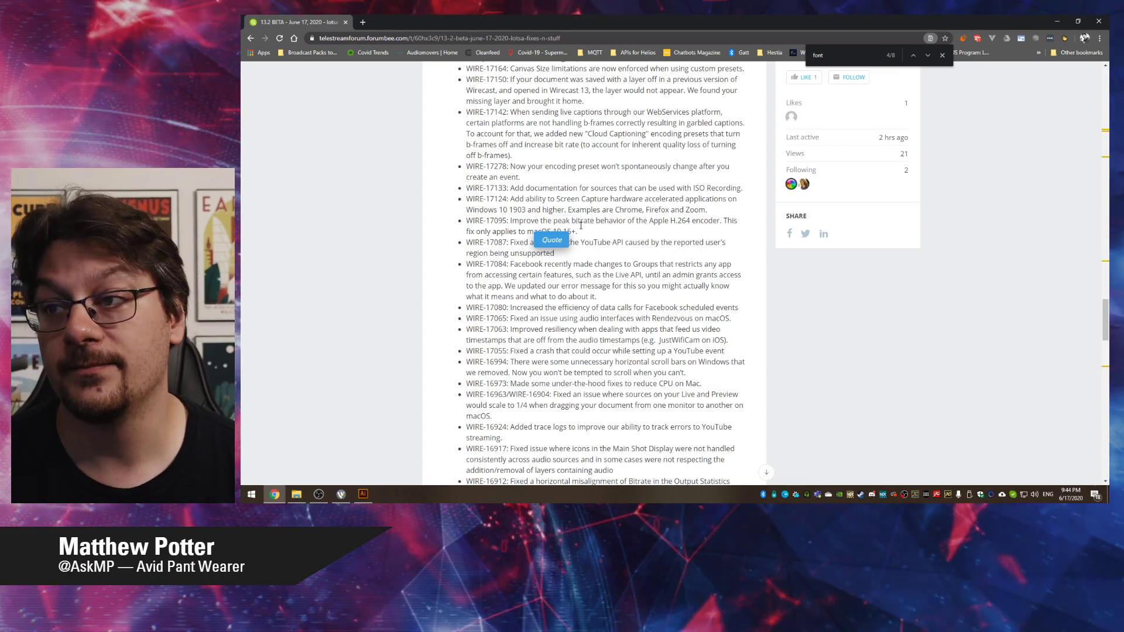
triple_click(522, 224)
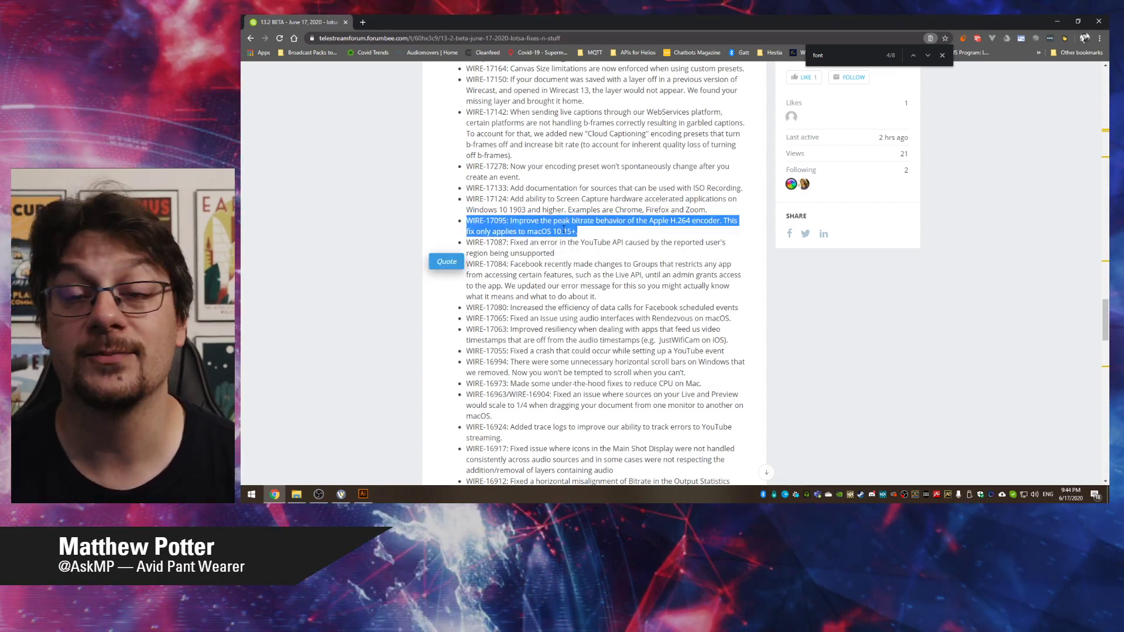
Read the WIRE-16907/WIRE-16826 entry on error messages and the WIRE-16869 entry on the YouTube destination
scroll(564, 249, down, 5)
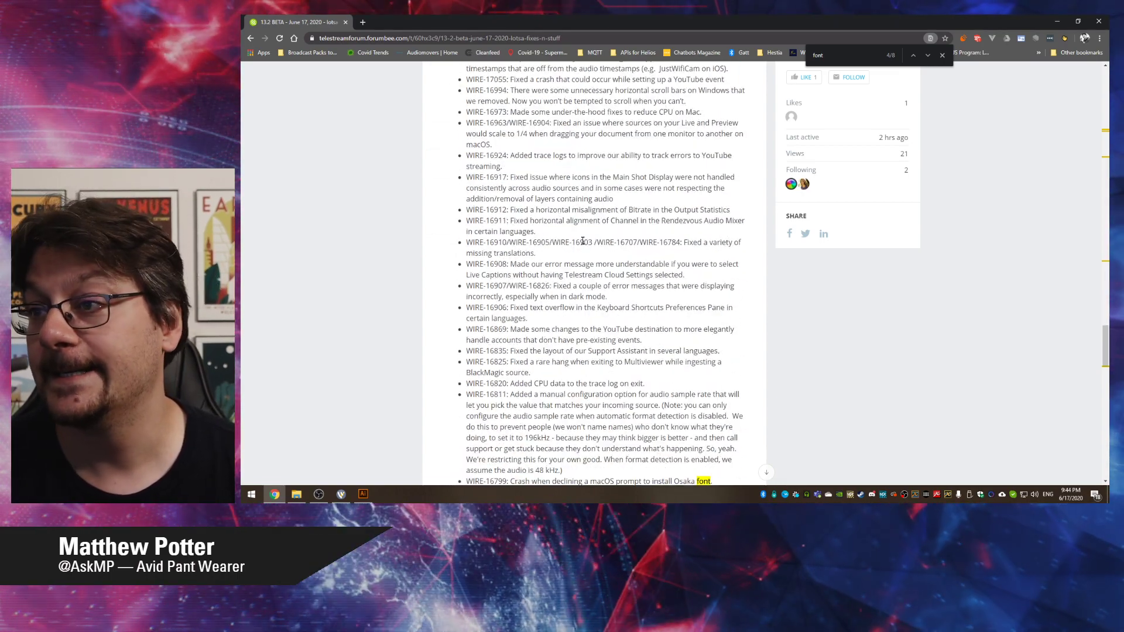
scroll(583, 241, down, 1)
triple_click(587, 240)
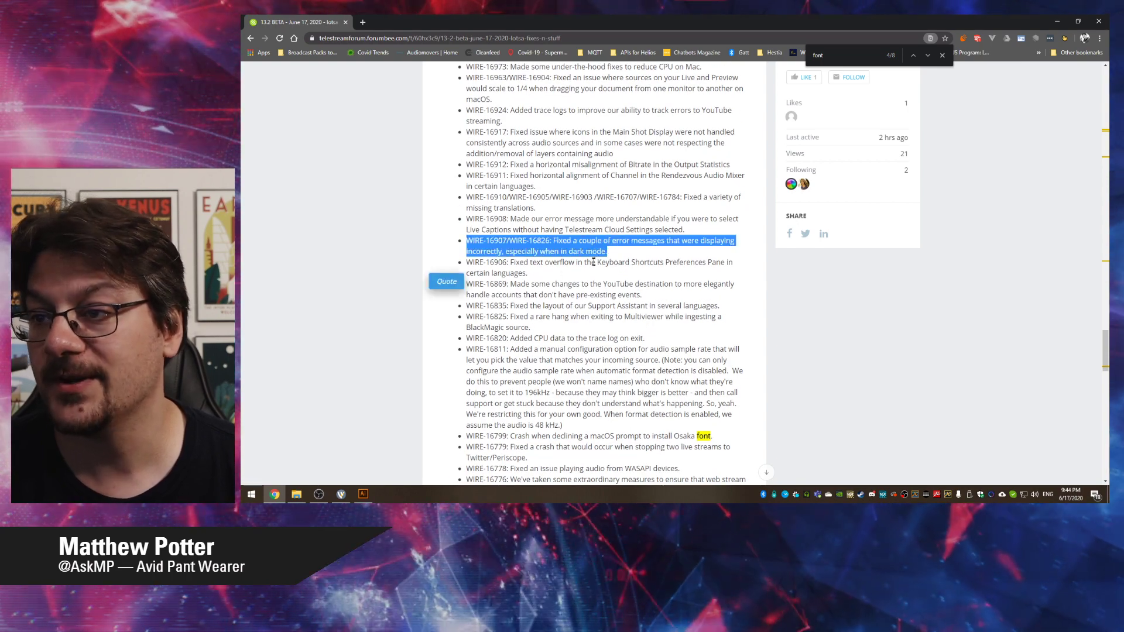
triple_click(555, 283)
scroll(573, 334, down, 1)
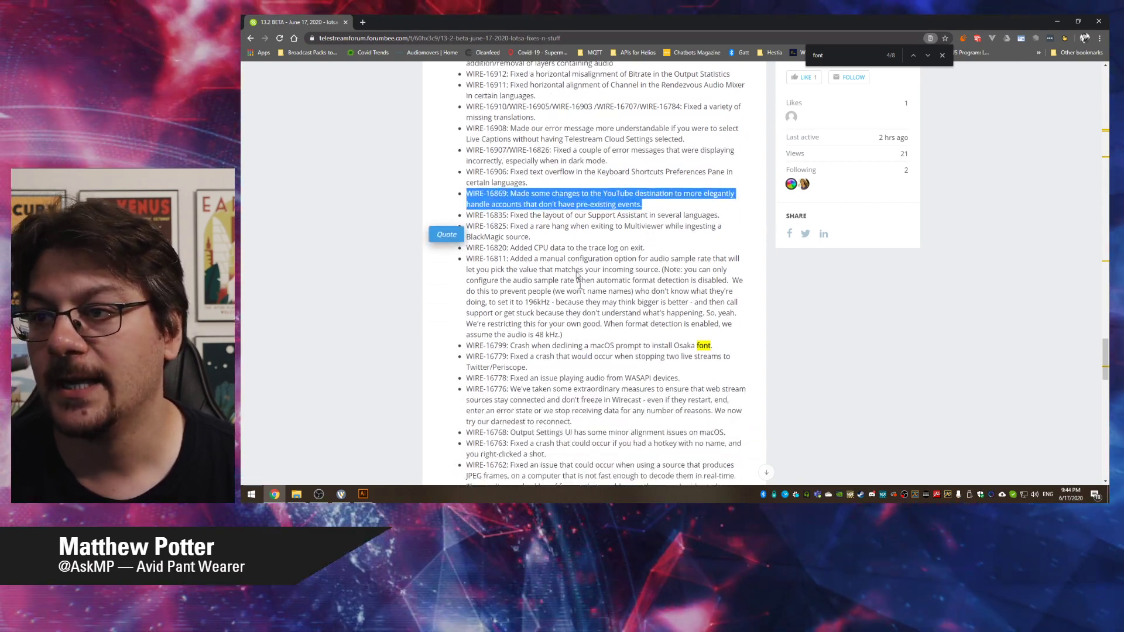
Read the WIRE-16820, WIRE-16811 and WIRE-16768 entries on CPU trace logging, manual audio sample rate and Output Settings alignment
triple_click(577, 249)
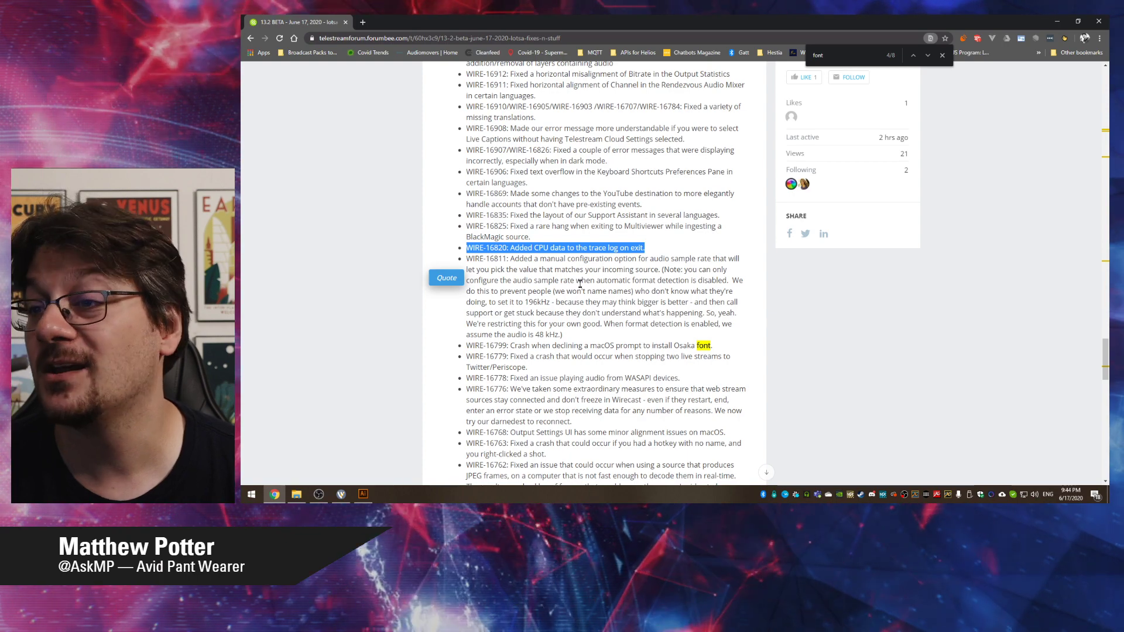
triple_click(578, 279)
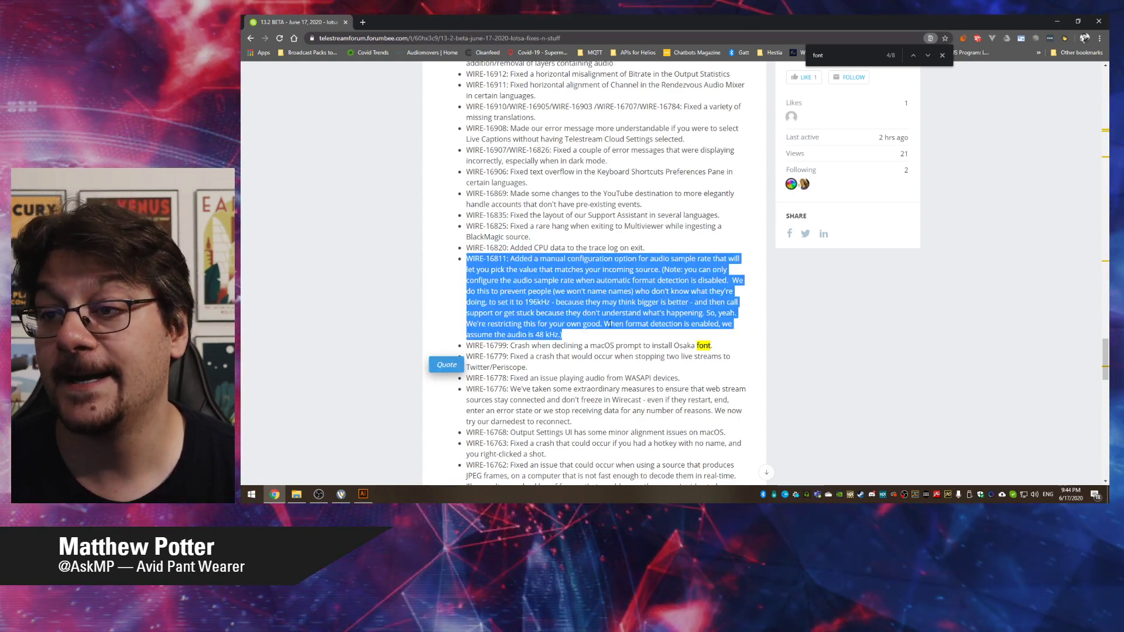
scroll(610, 323, down, 2)
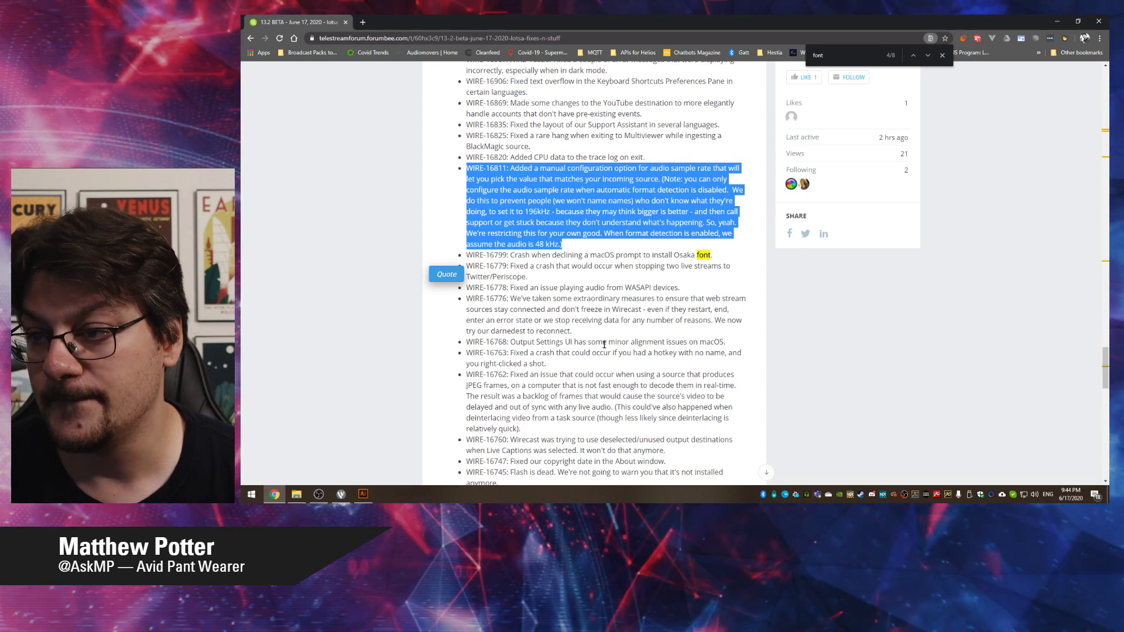
scroll(609, 324, down, 1)
scroll(604, 345, down, 1)
triple_click(654, 250)
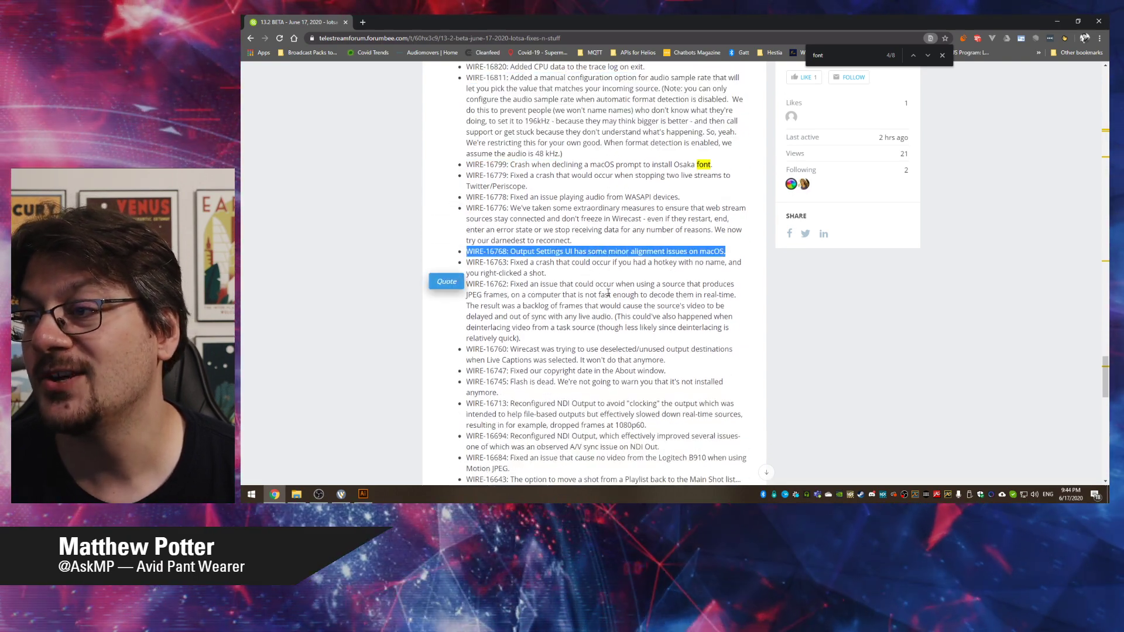
Read the WIRE-16747 entry on the About window's copyright date and the WIRE-16745 entry on Flash
scroll(569, 317, down, 1)
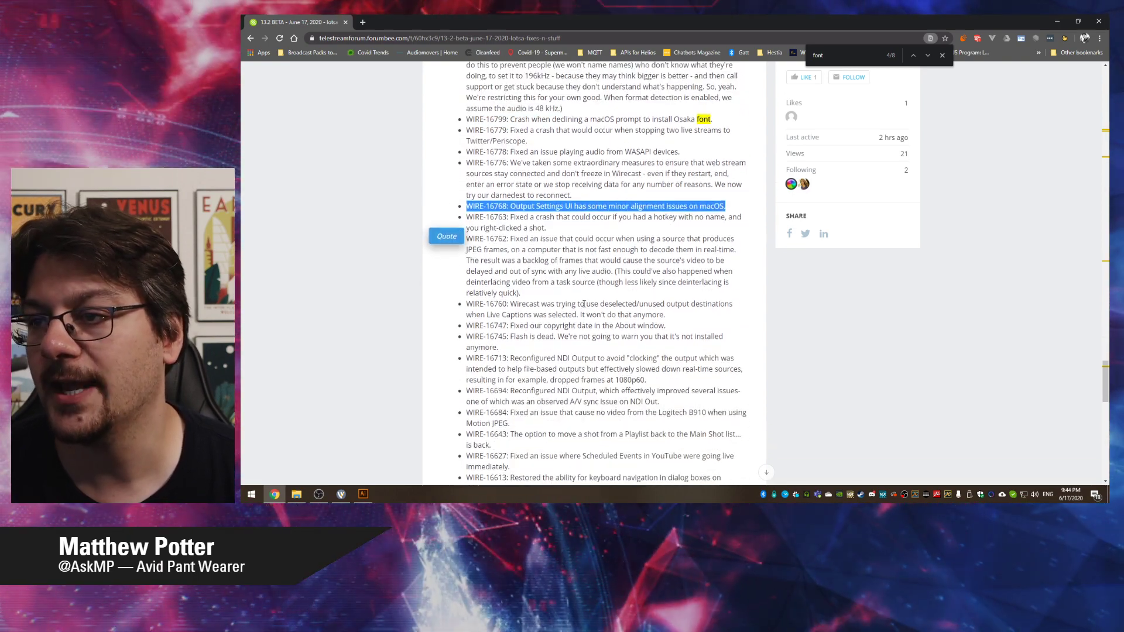
triple_click(573, 326)
click(573, 326)
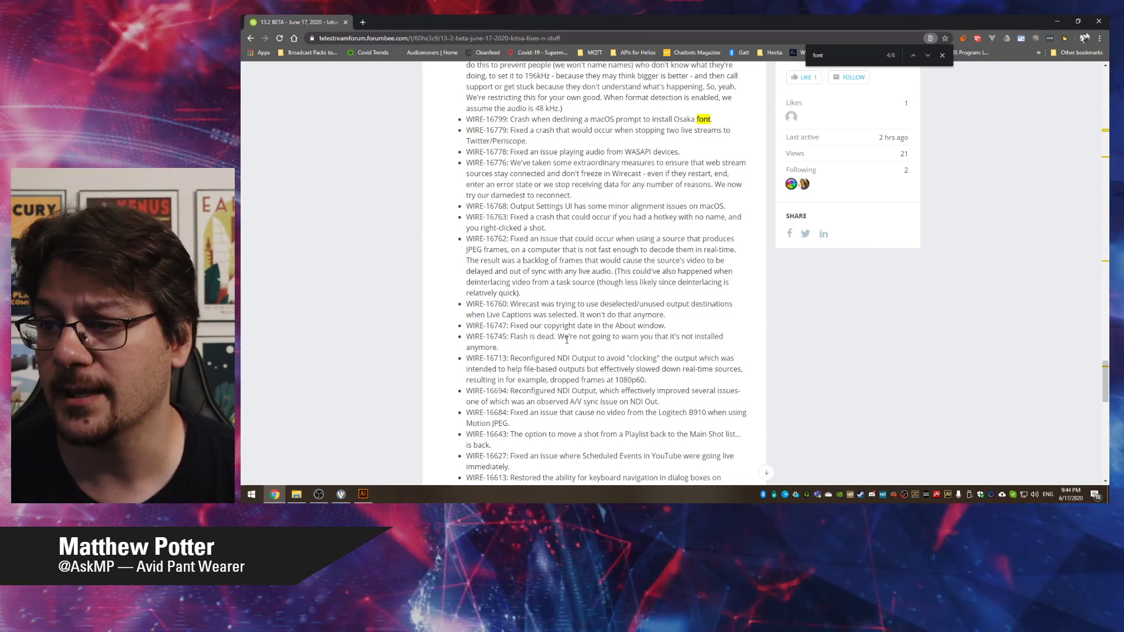
scroll(567, 340, down, 1)
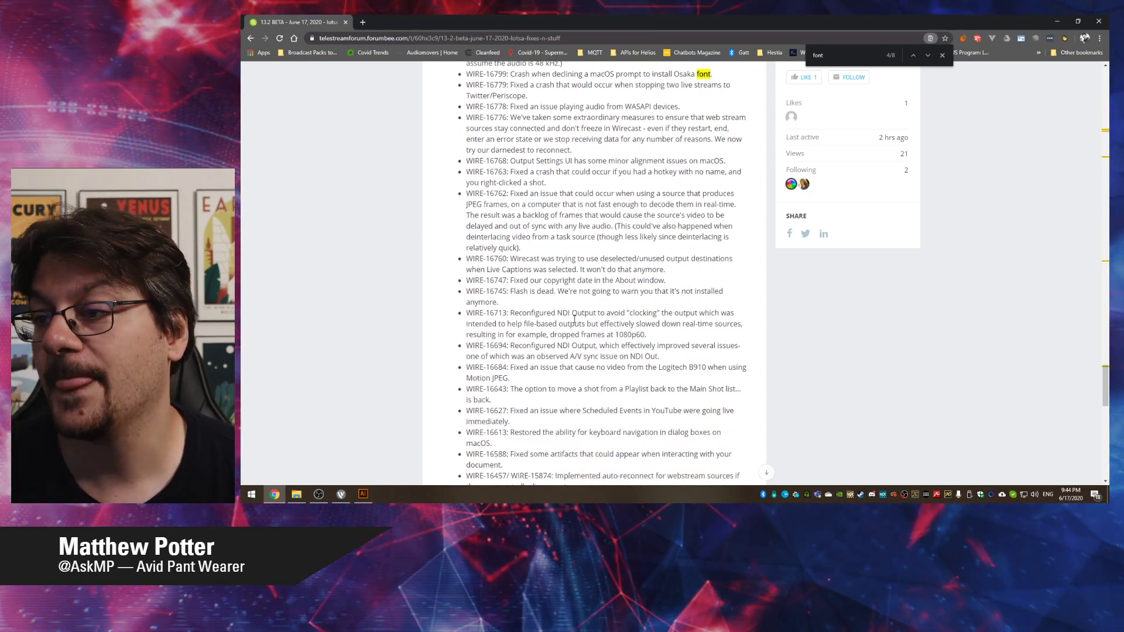
Read the WIRE-16694 entry on reconfigured NDI Output and the WIRE-16643 entry on moving Playlist shots back to the Main Shot list
scroll(576, 319, down, 1)
scroll(577, 319, down, 1)
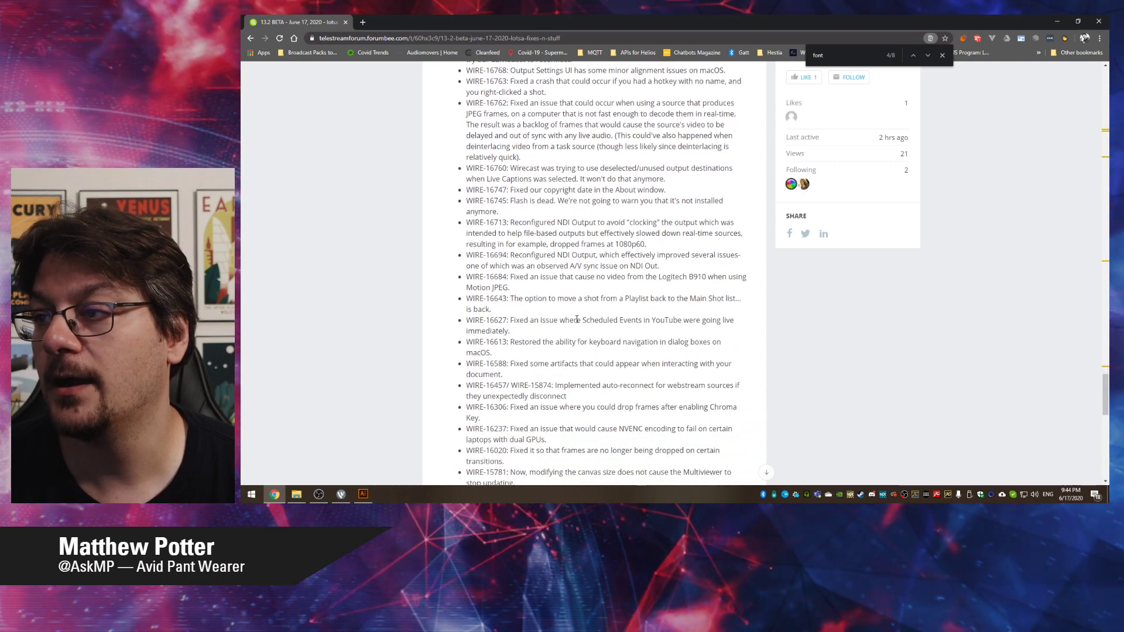
triple_click(559, 256)
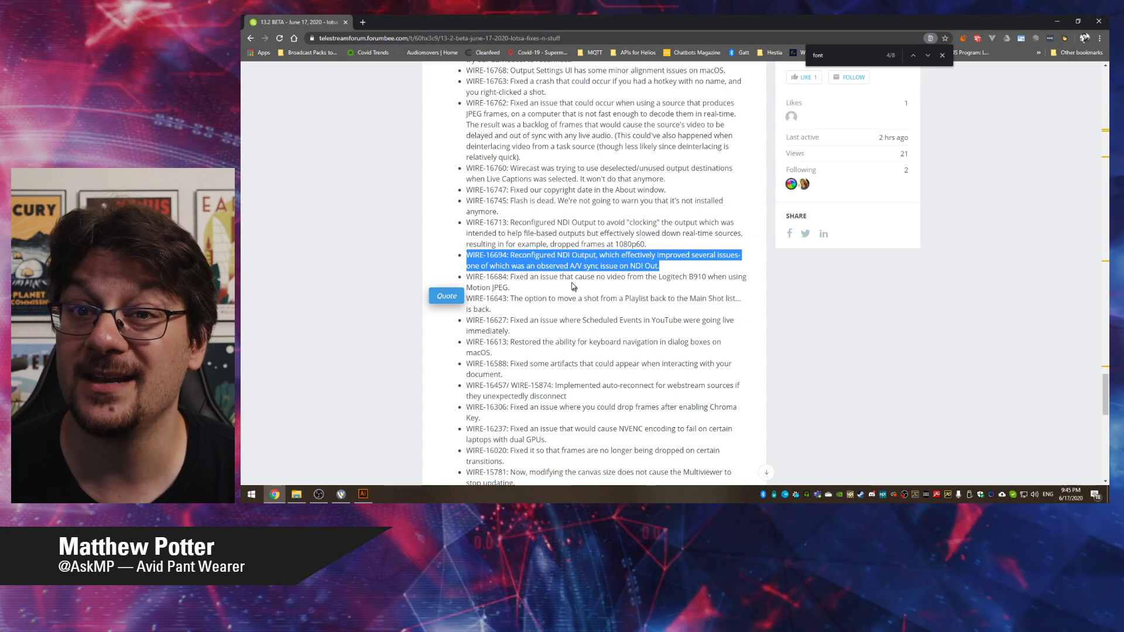
click(557, 300)
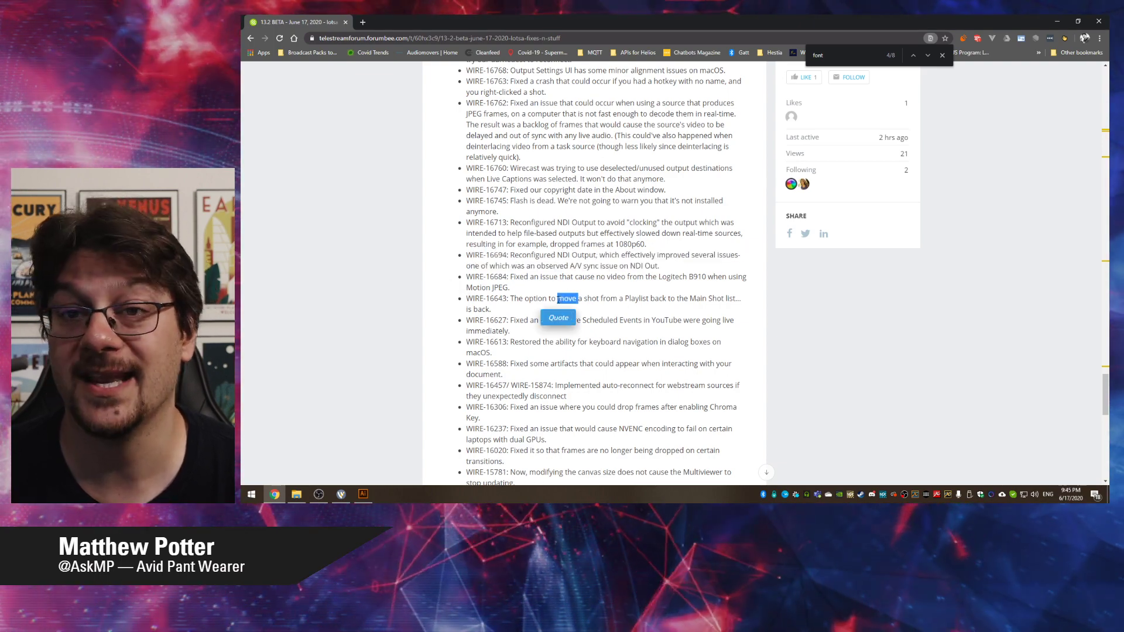
Read the WIRE-15729 entry on ISO/replay recording sources and the WIRE-16237 entry on NVENC encoding with dual GPUs
scroll(572, 340, down, 2)
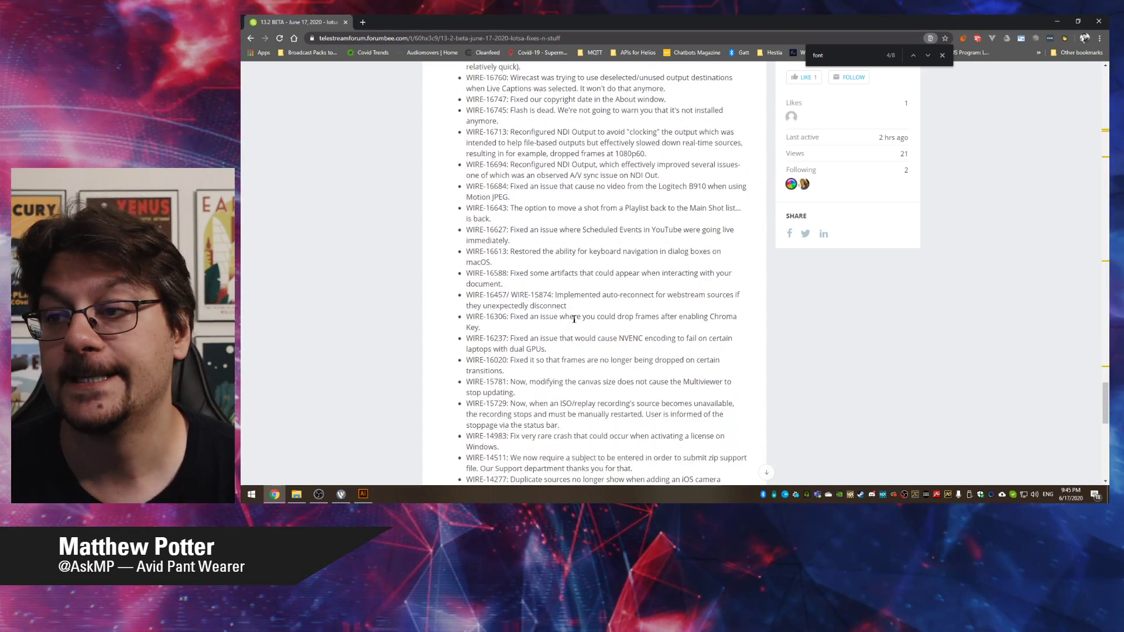
scroll(573, 336, down, 3)
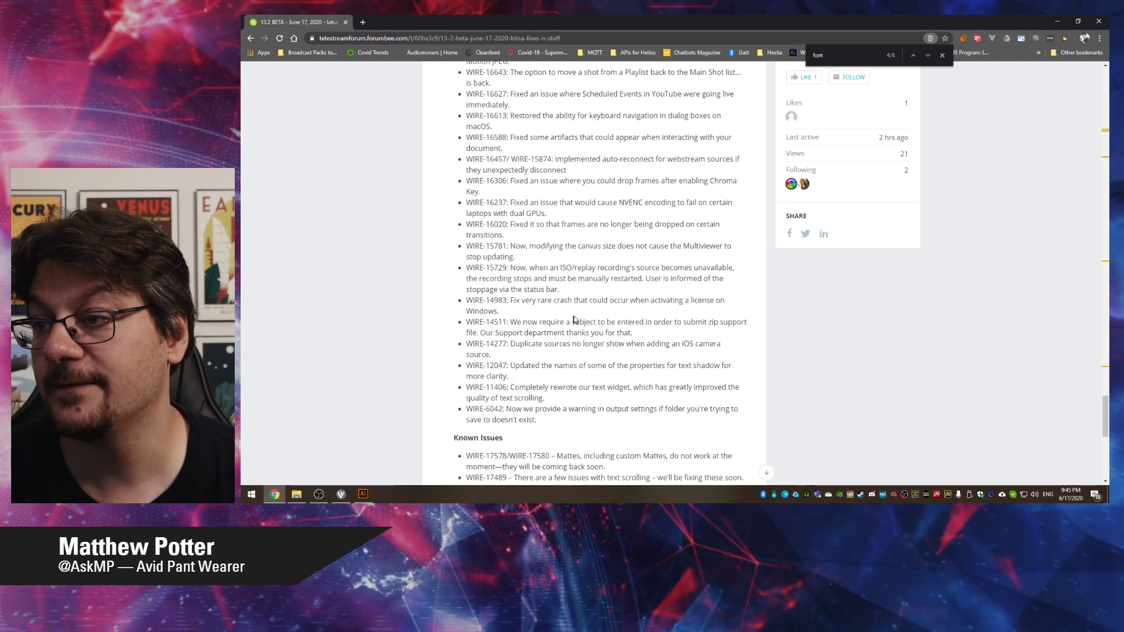
triple_click(585, 279)
click(583, 292)
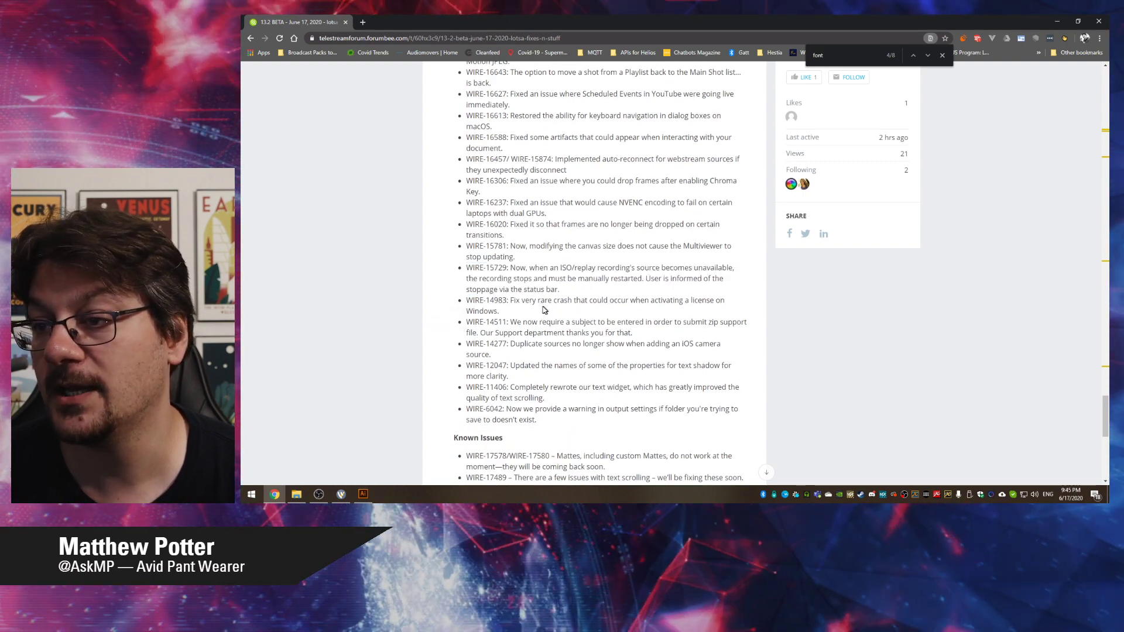
scroll(570, 342, down, 2)
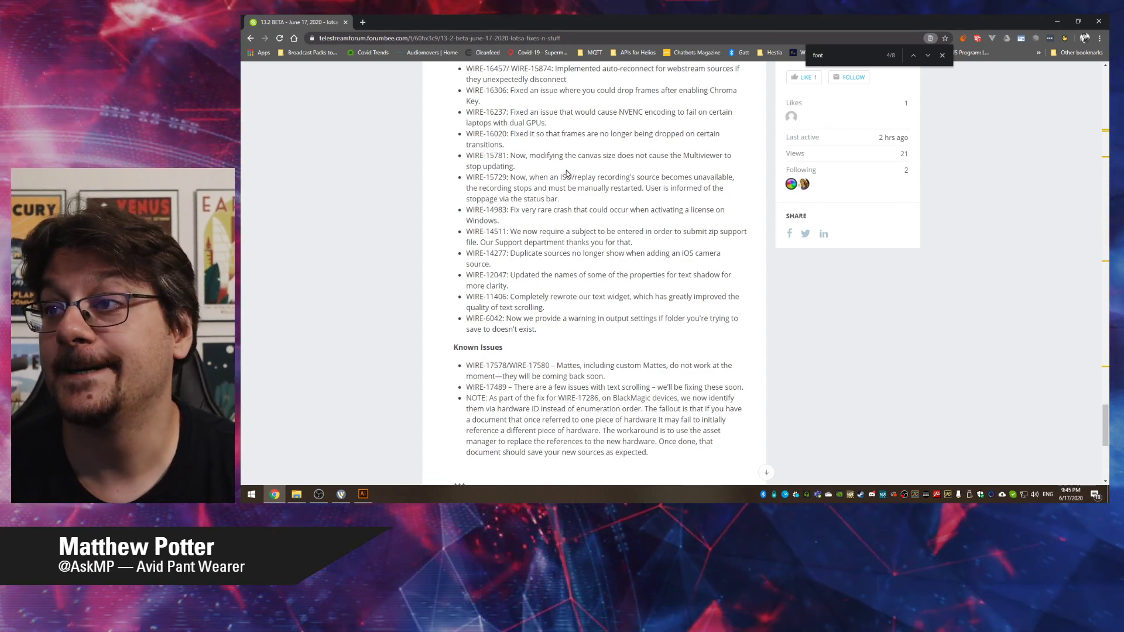
double_click(549, 112)
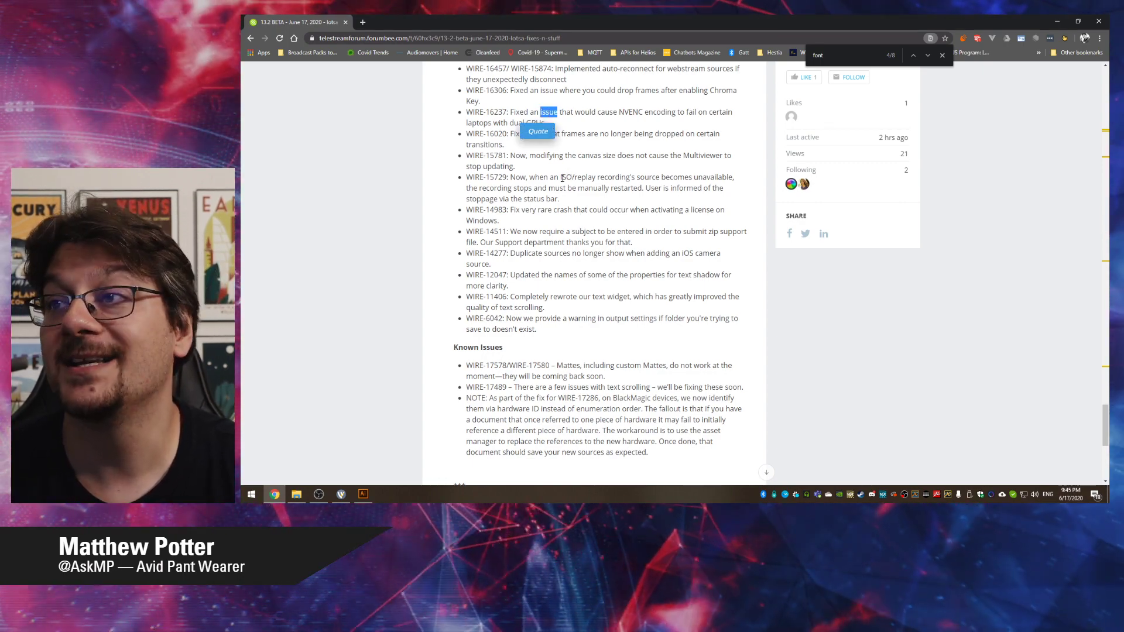
click(563, 177)
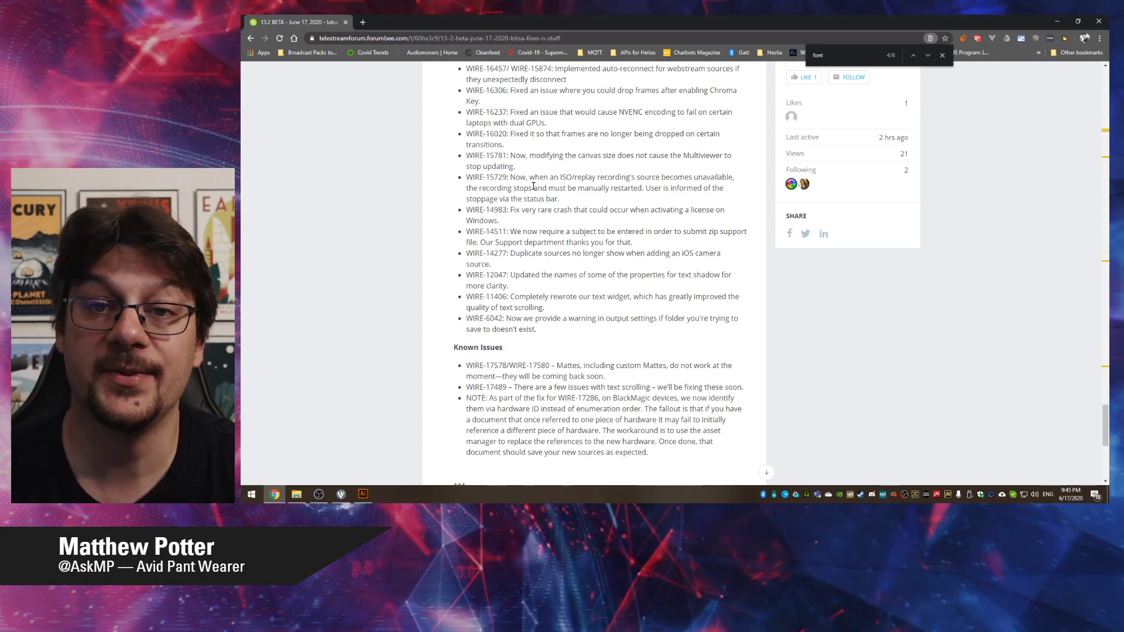